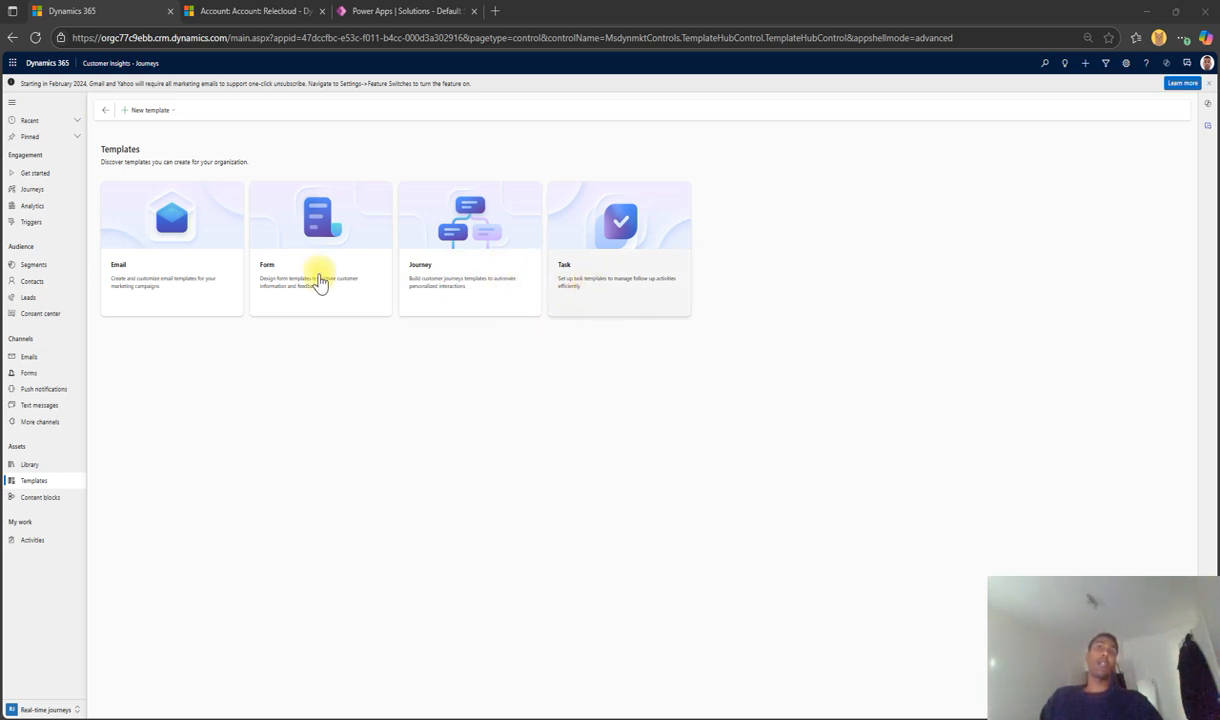
Open the email templates and check which list views are available
click(197, 237)
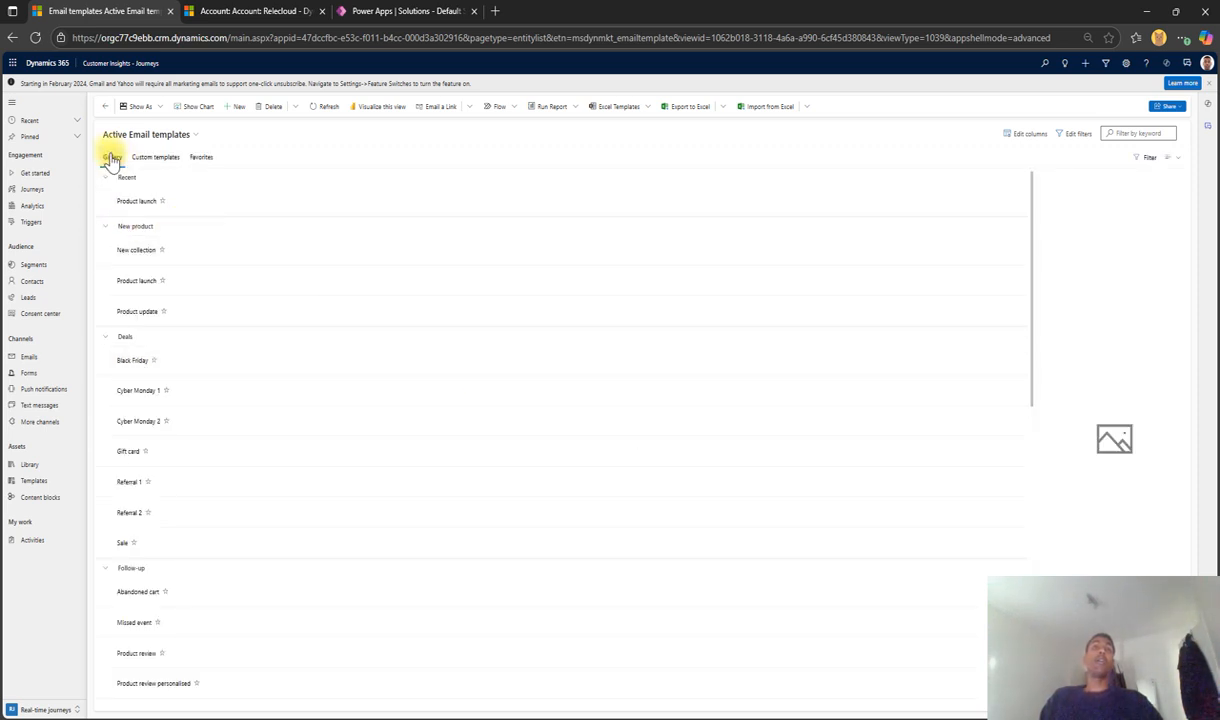
click(193, 137)
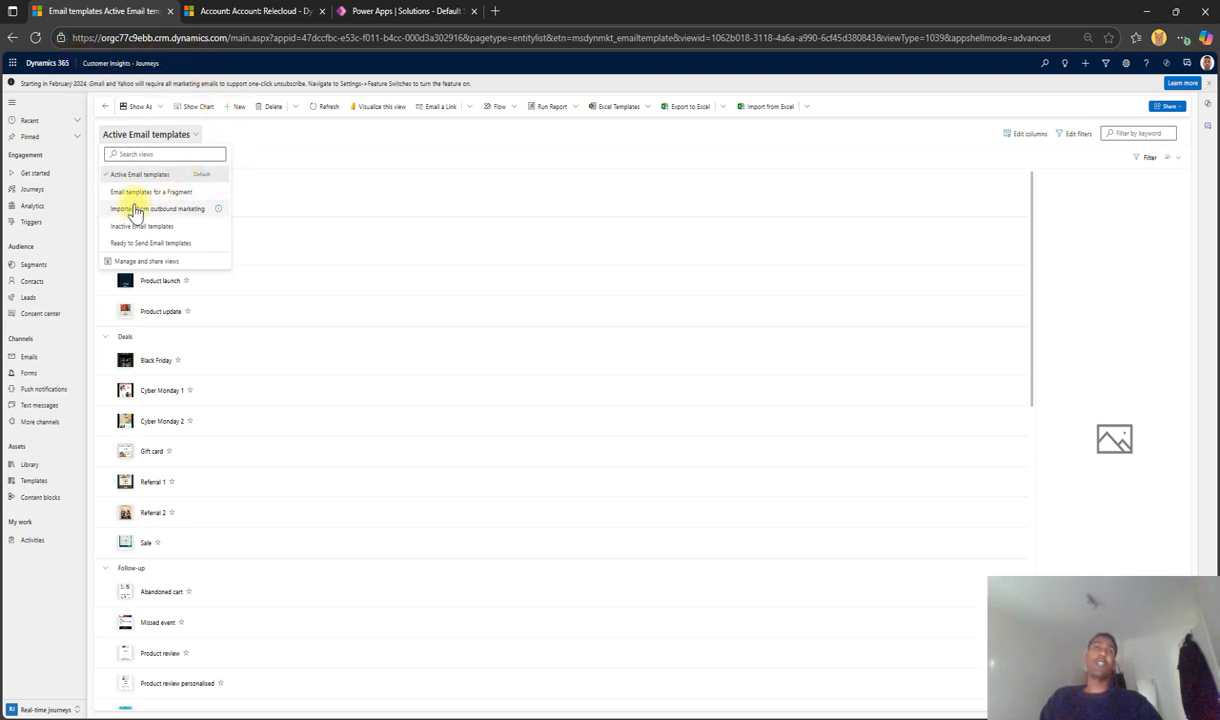
click(168, 137)
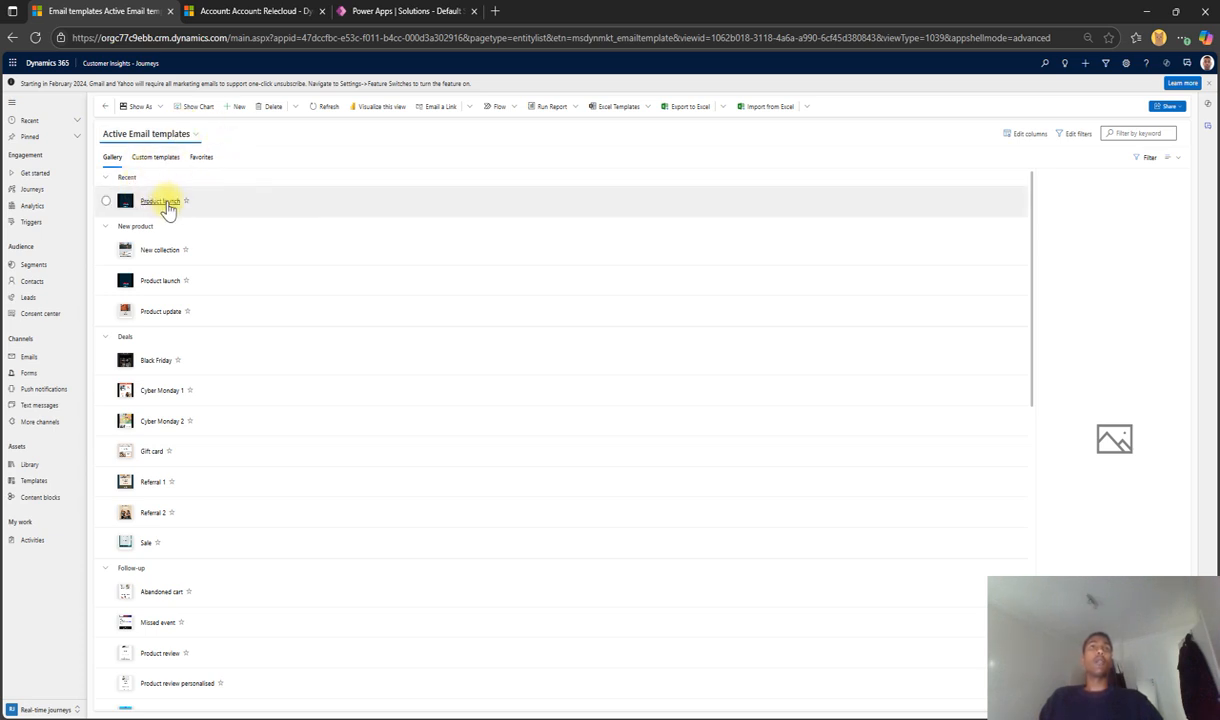
Browse the template gallery and preview the Black Friday template in the Deals group, clearing its selection when done
scroll(206, 280, down, 2)
scroll(206, 285, up, 2)
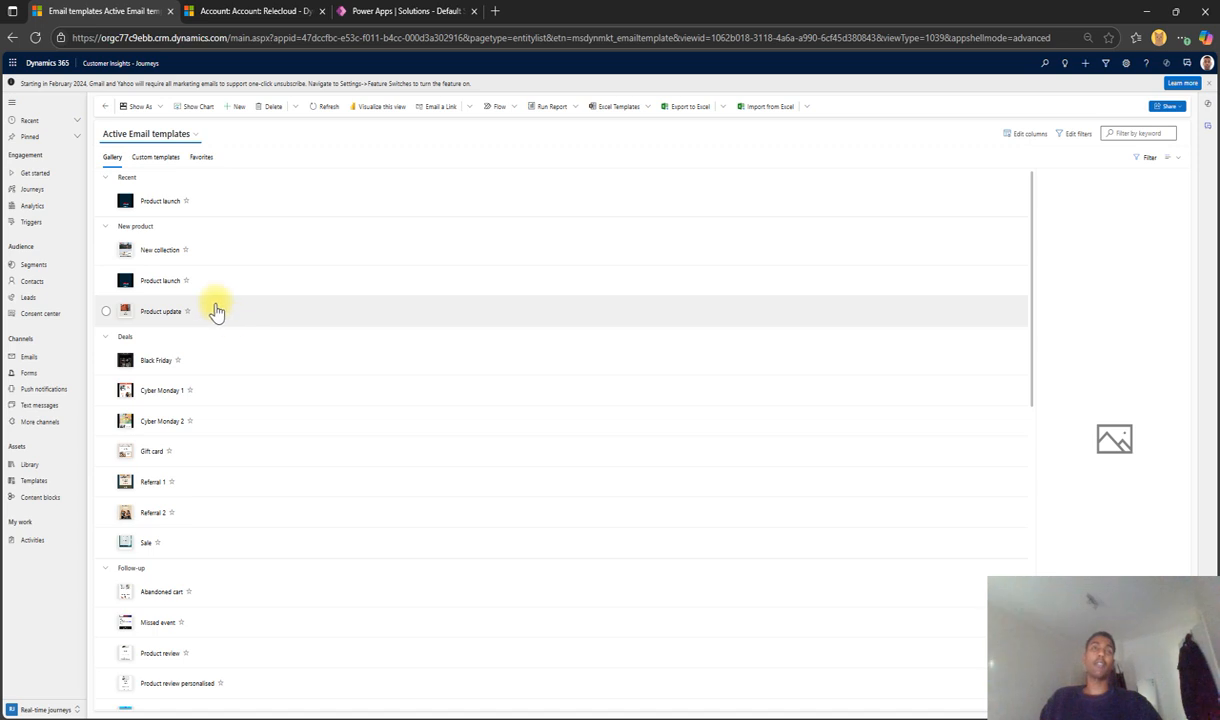
scroll(217, 316, down, 1)
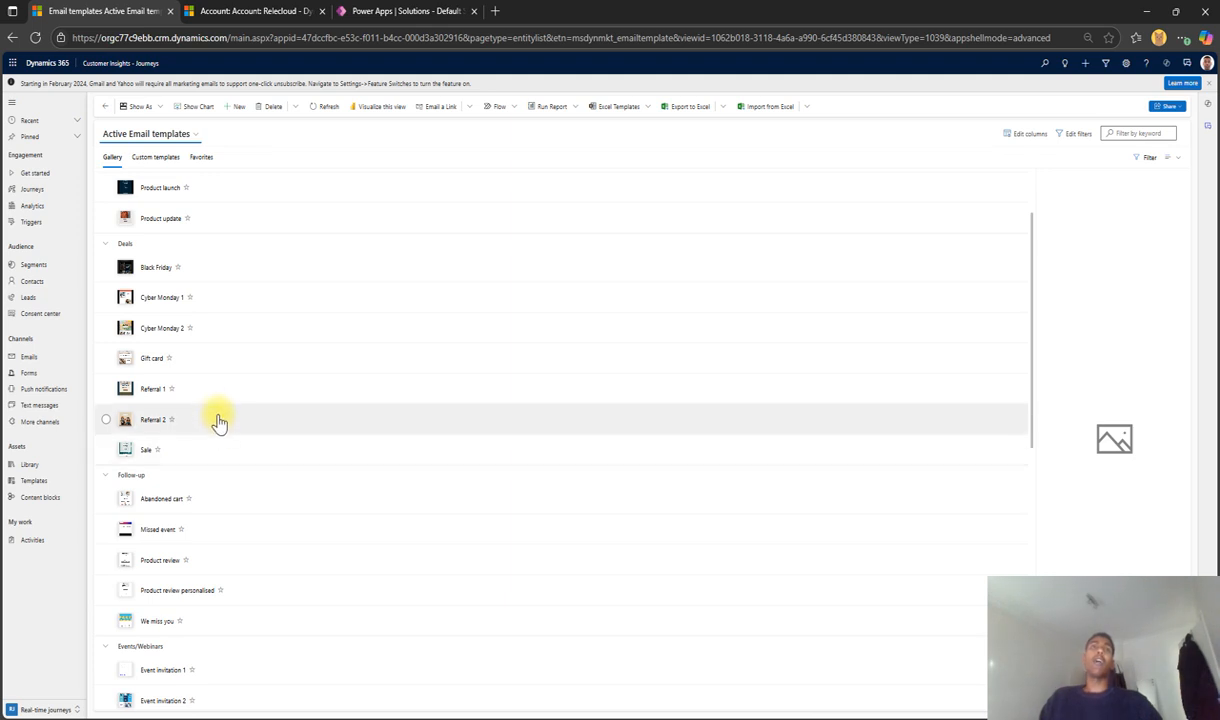
click(205, 270)
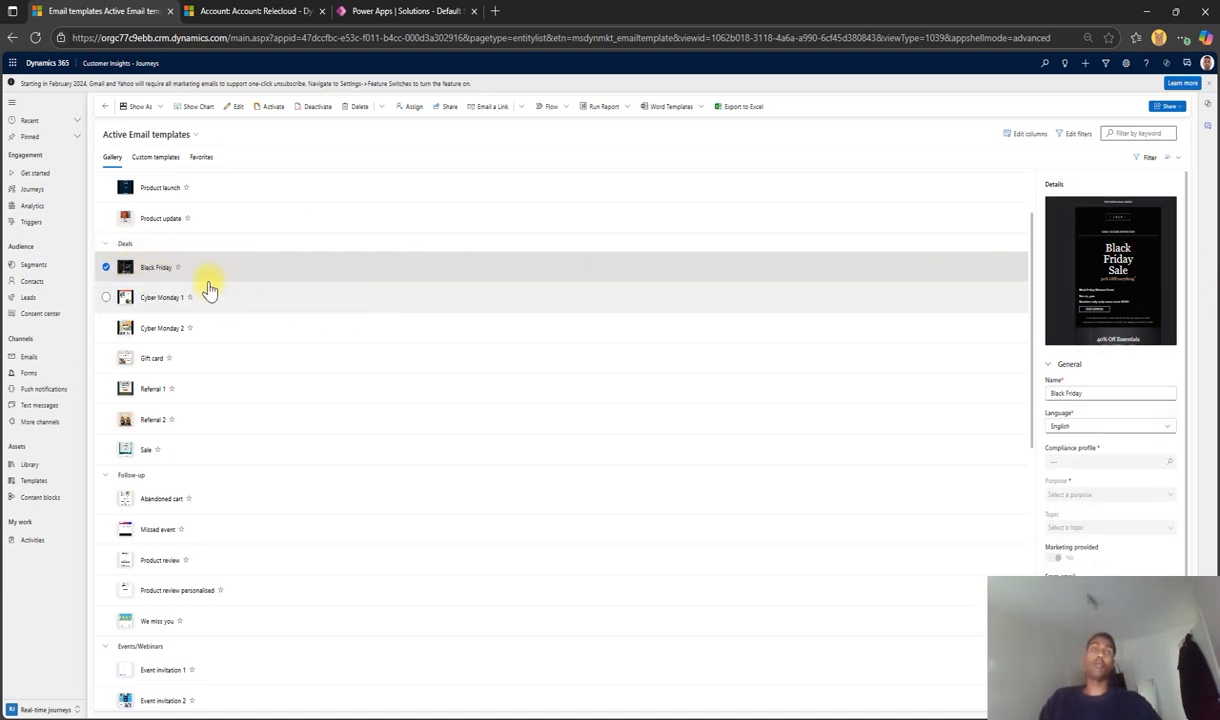
click(106, 267)
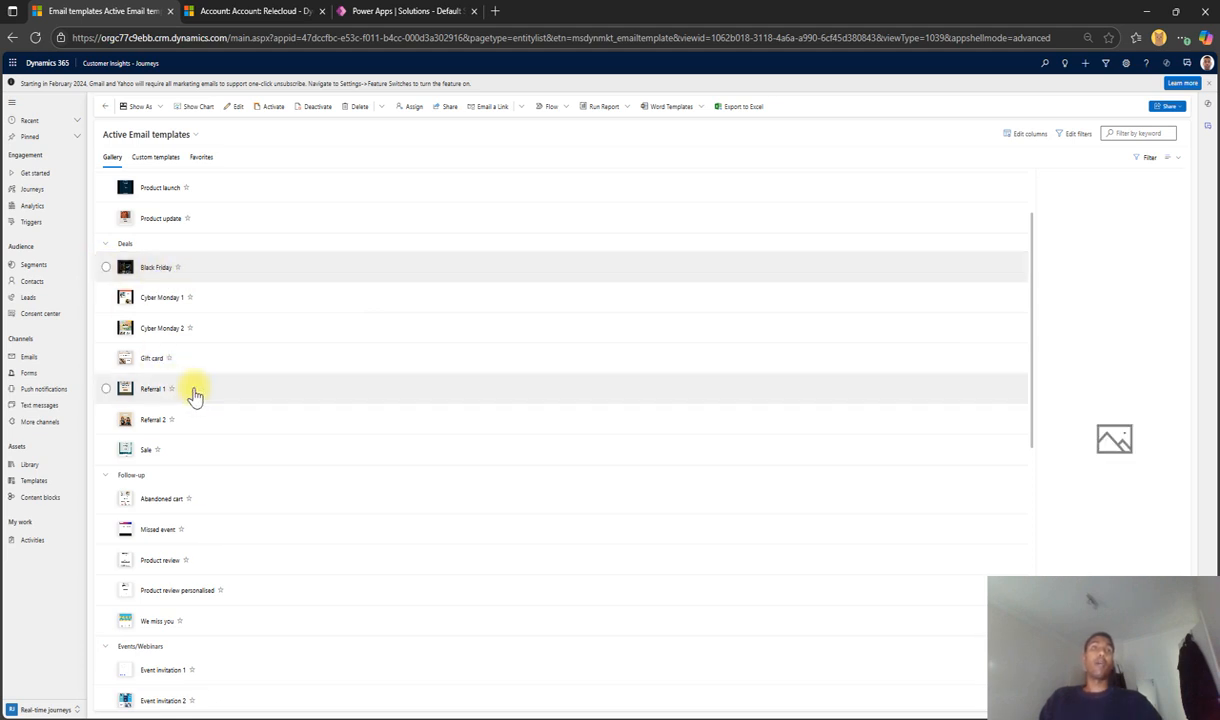
Preview the Abandoned cart and Product review templates in the Follow-up group
scroll(197, 396, down, 2)
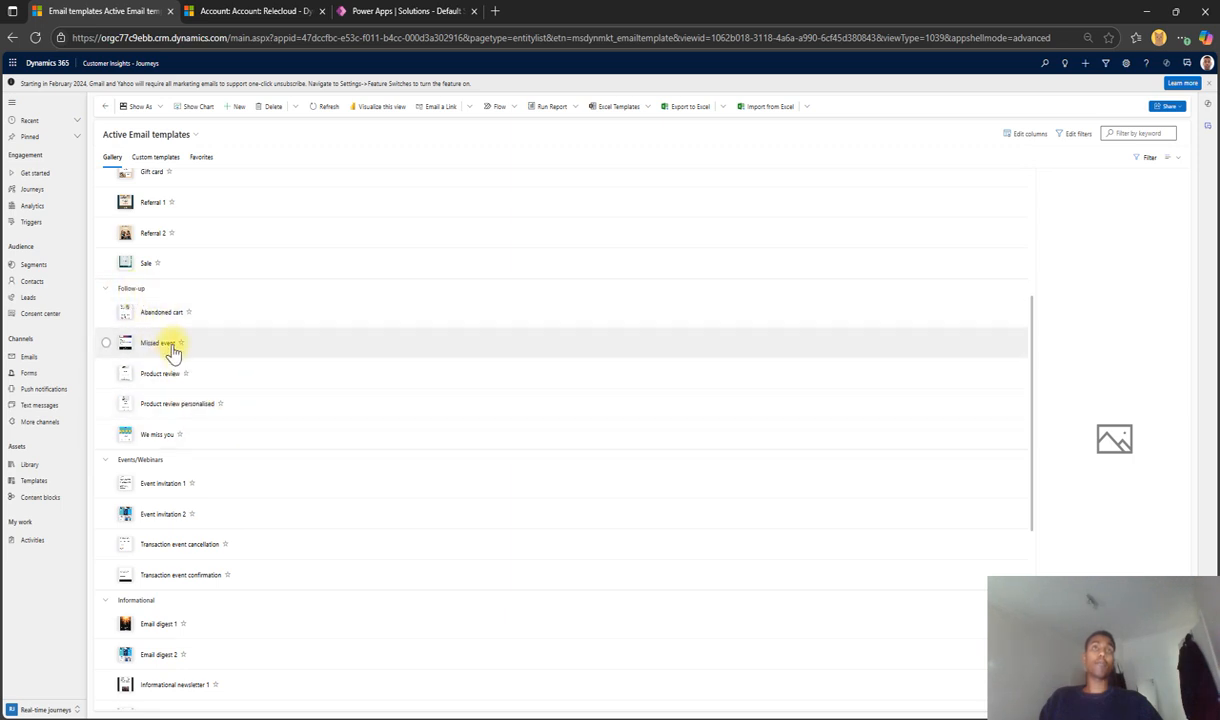
click(196, 322)
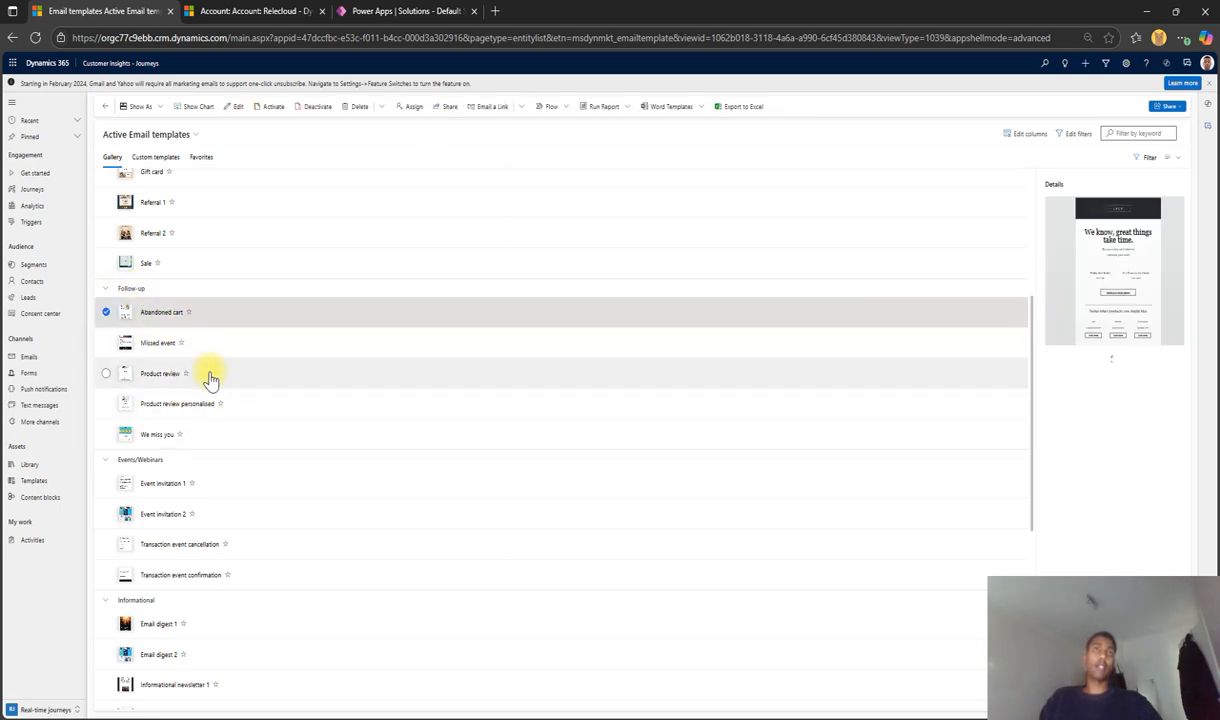
click(226, 378)
Preview the Event invitation 1, Event invitation 2 and Transaction event cancellation templates in the Events/Webinars group
scroll(228, 380, down, 1)
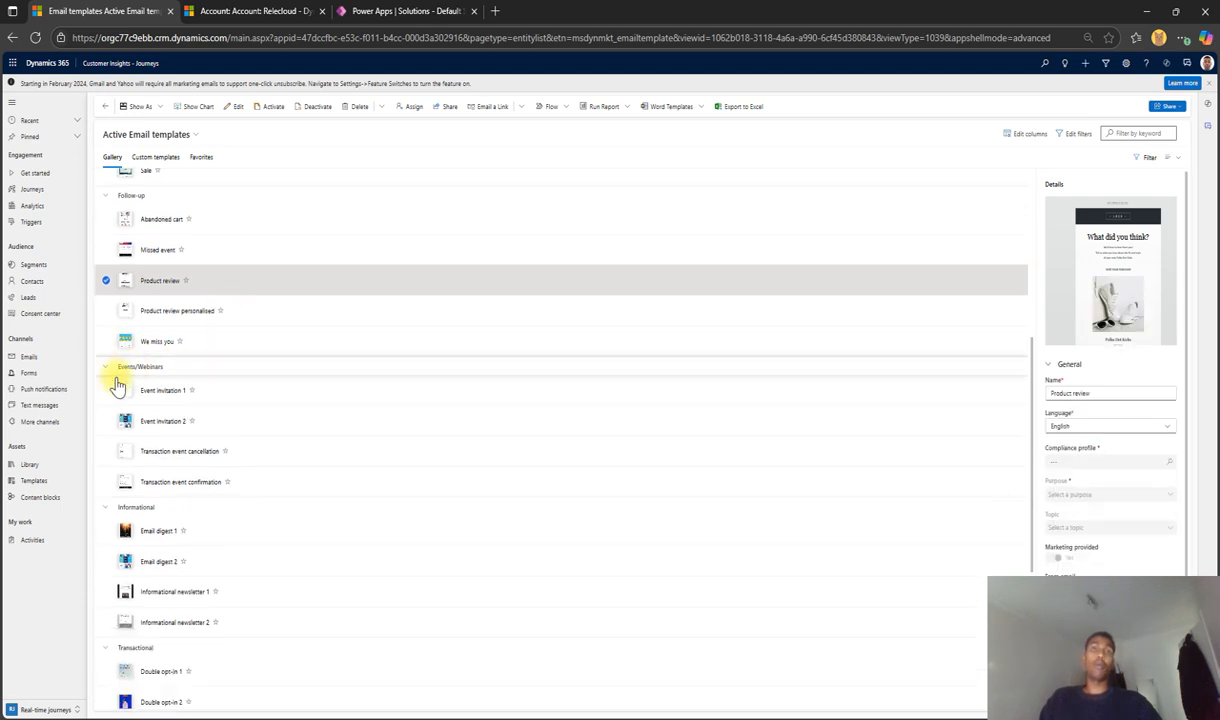
click(163, 402)
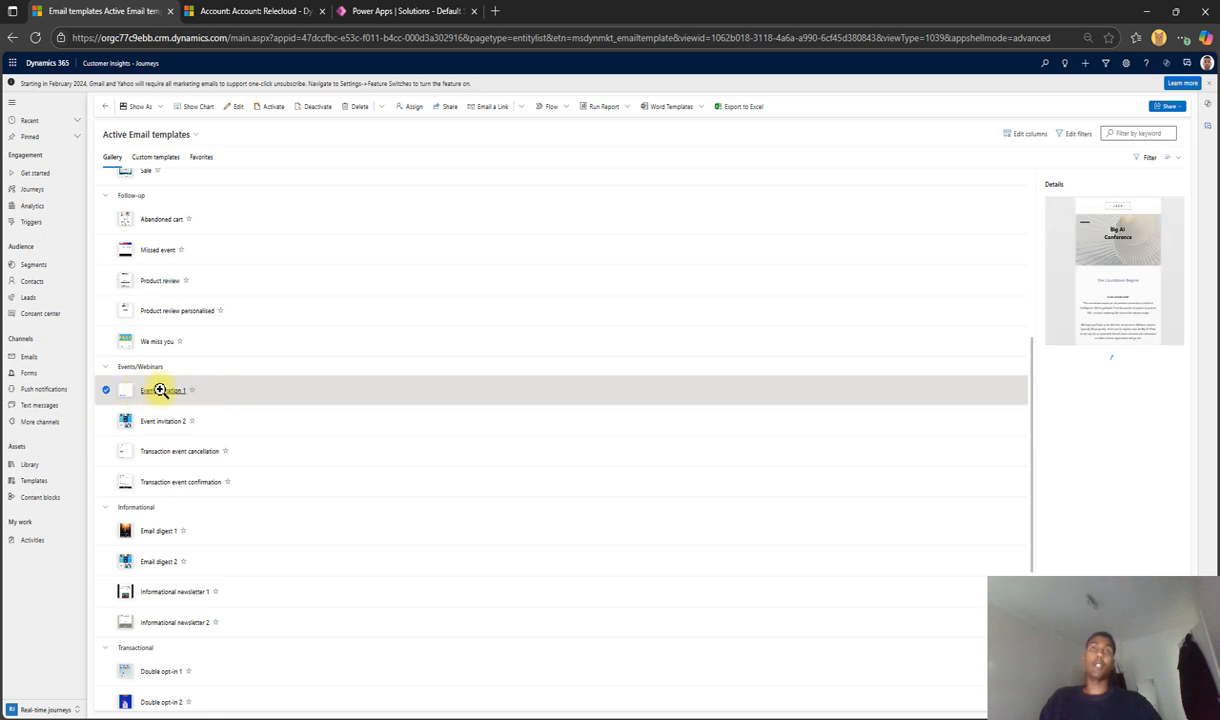
click(226, 428)
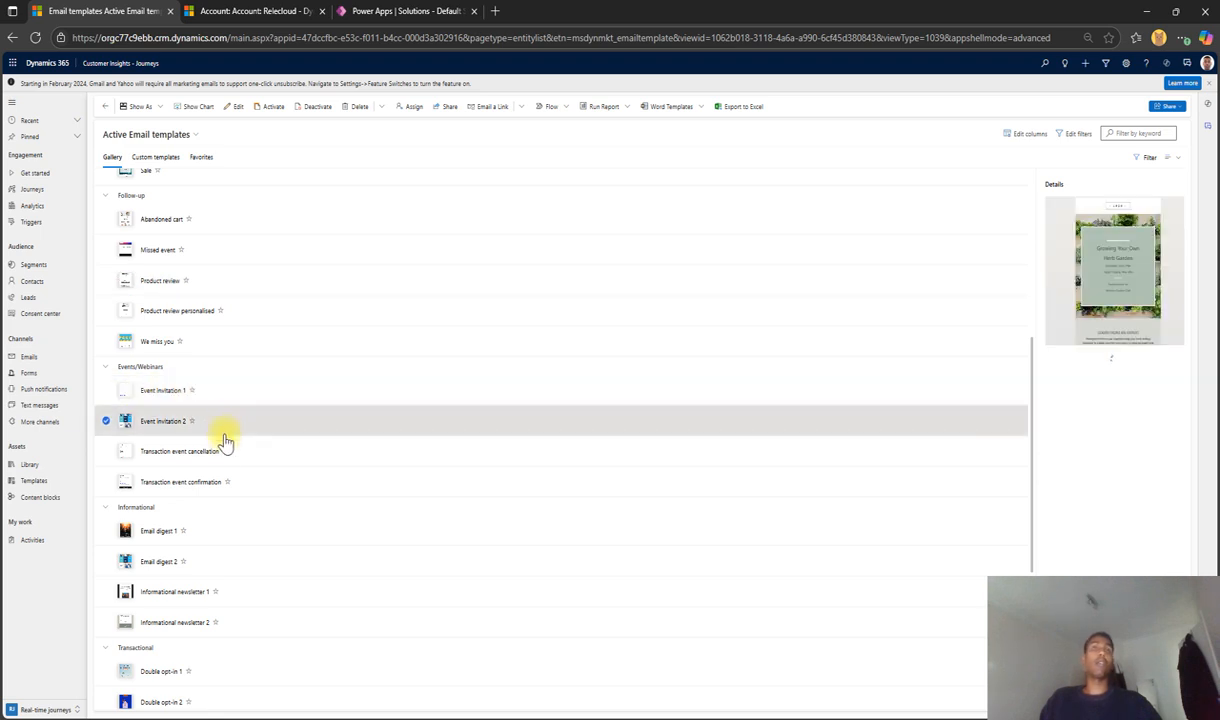
click(280, 452)
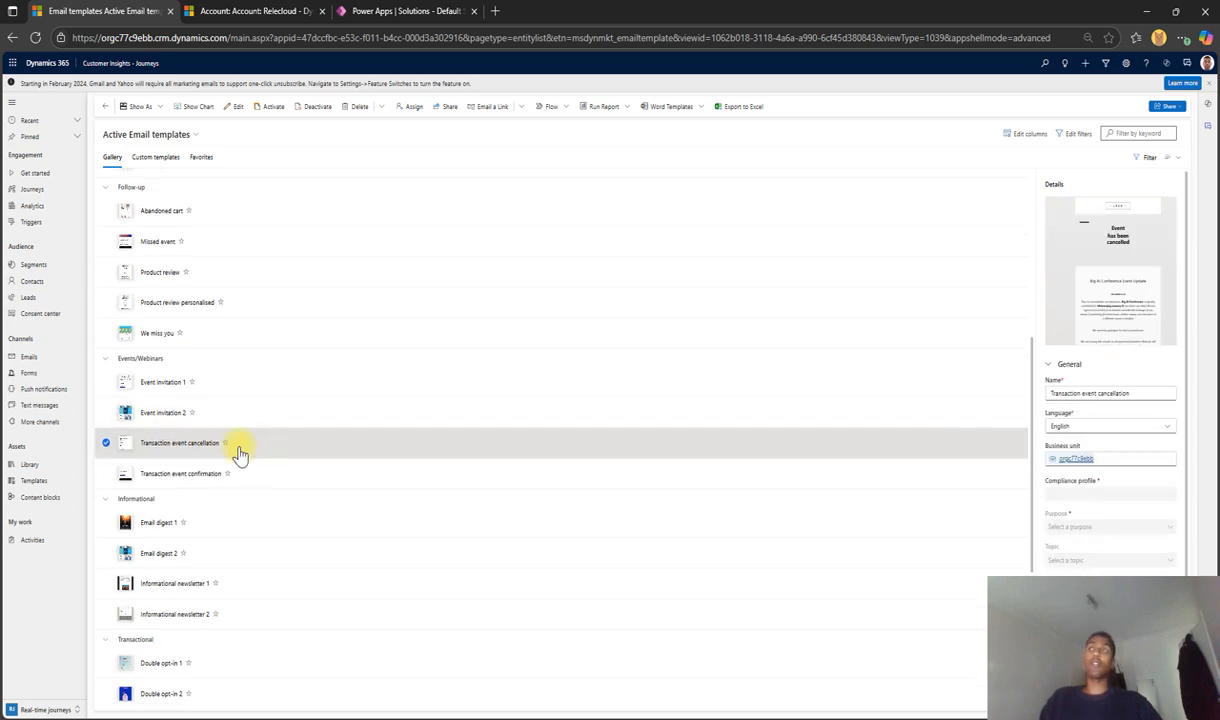
Preview the Email digest 1 template in the Informational group and look over the groups below it
scroll(240, 455, down, 2)
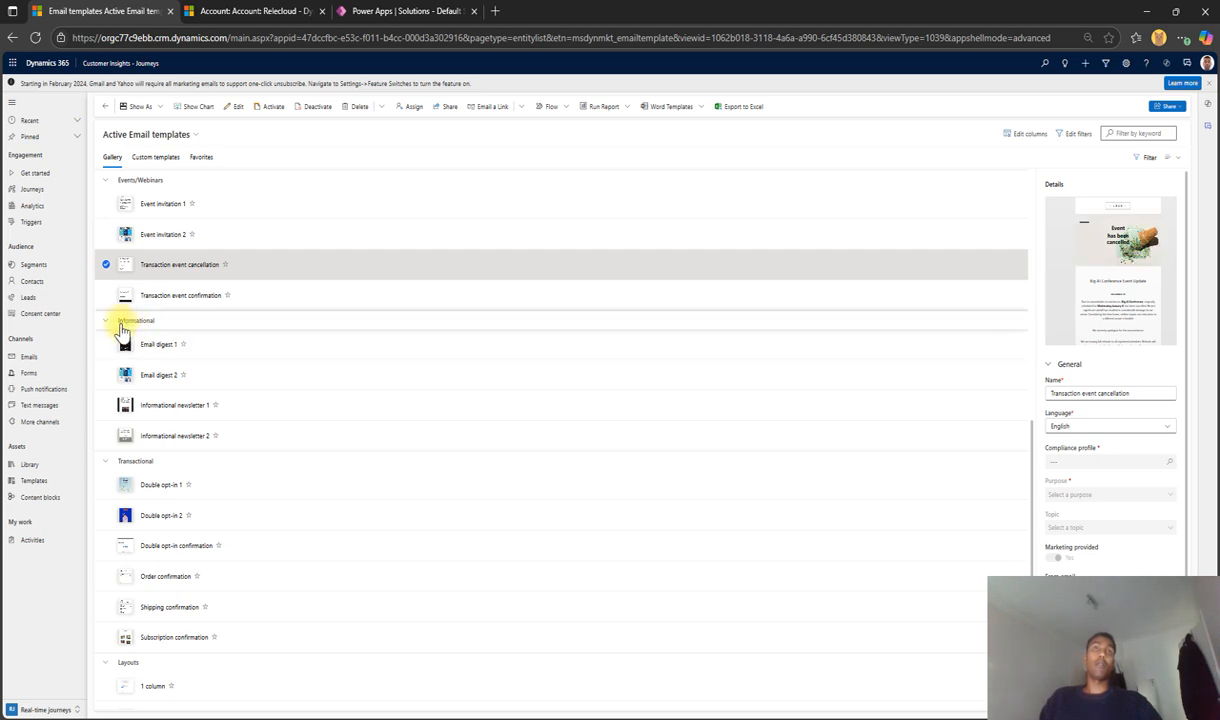
click(248, 352)
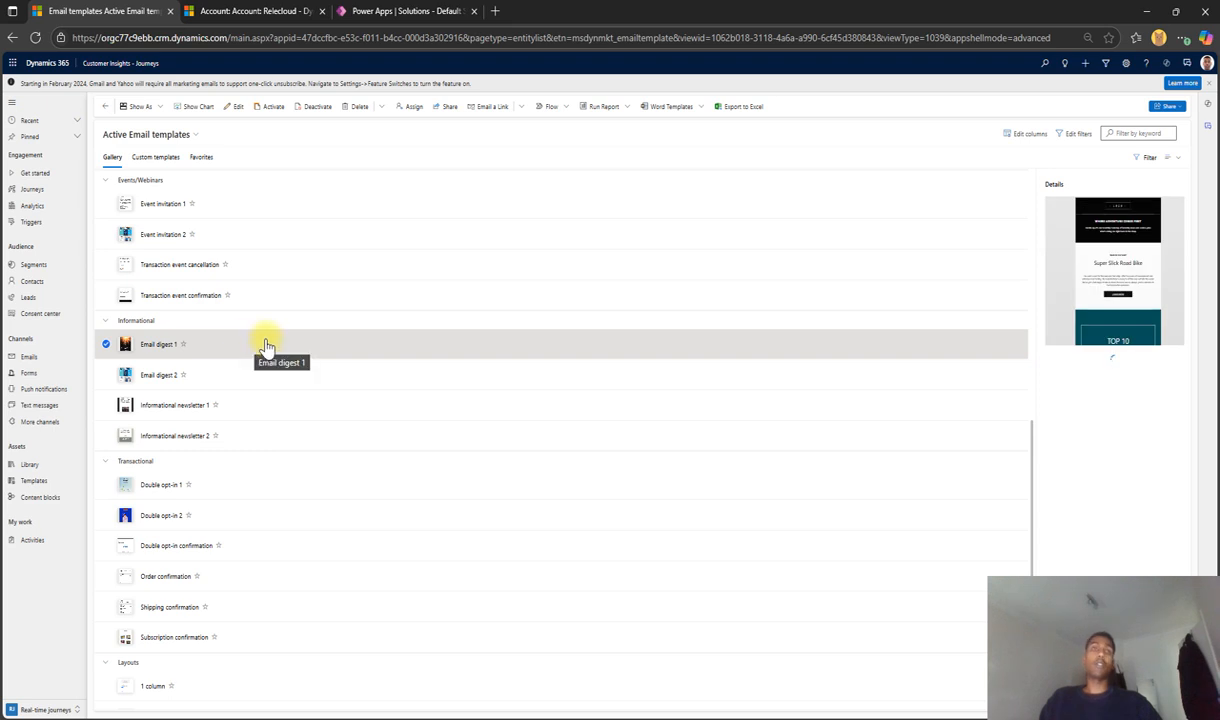
scroll(280, 340, down, 2)
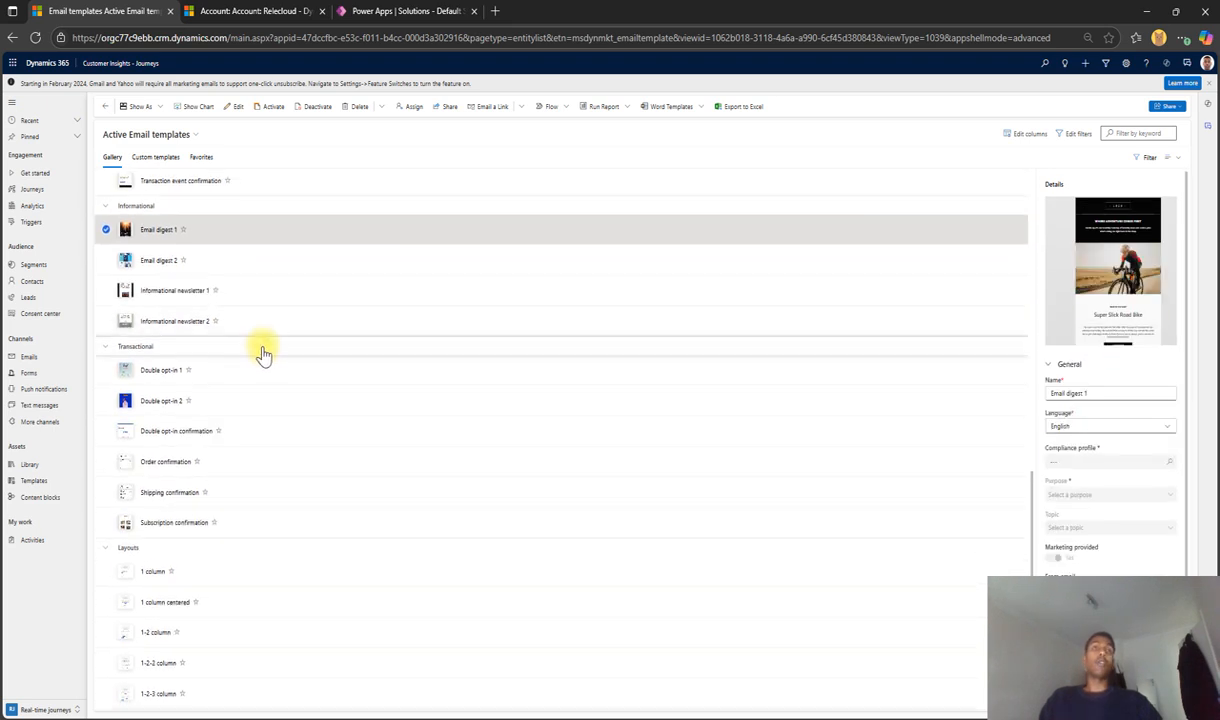
Check the list of custom email templates
scroll(175, 337, up, 2)
scroll(175, 337, up, 4)
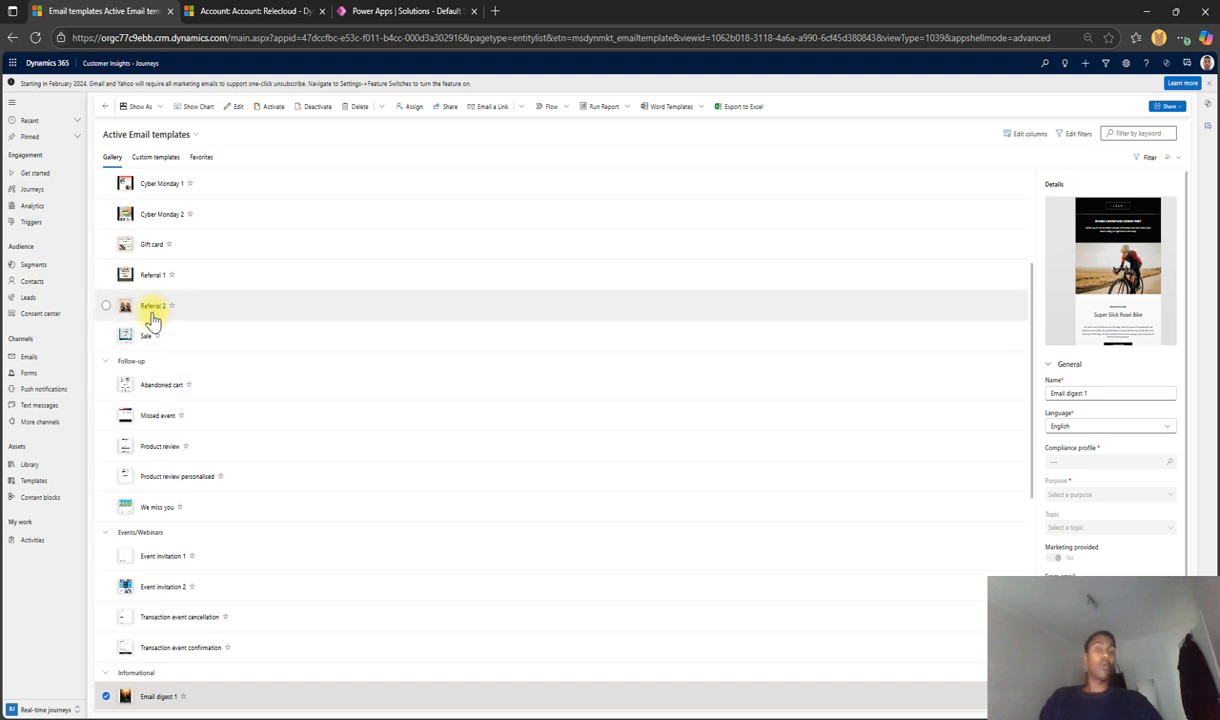
scroll(210, 340, up, 3)
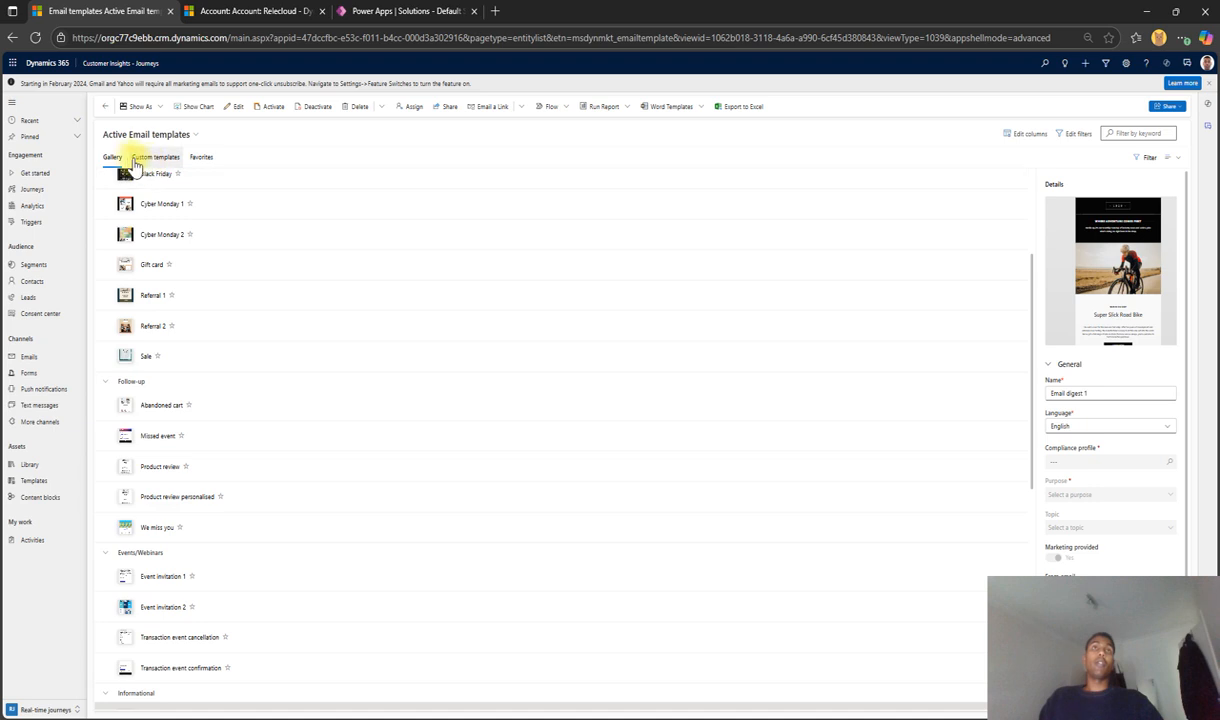
click(155, 160)
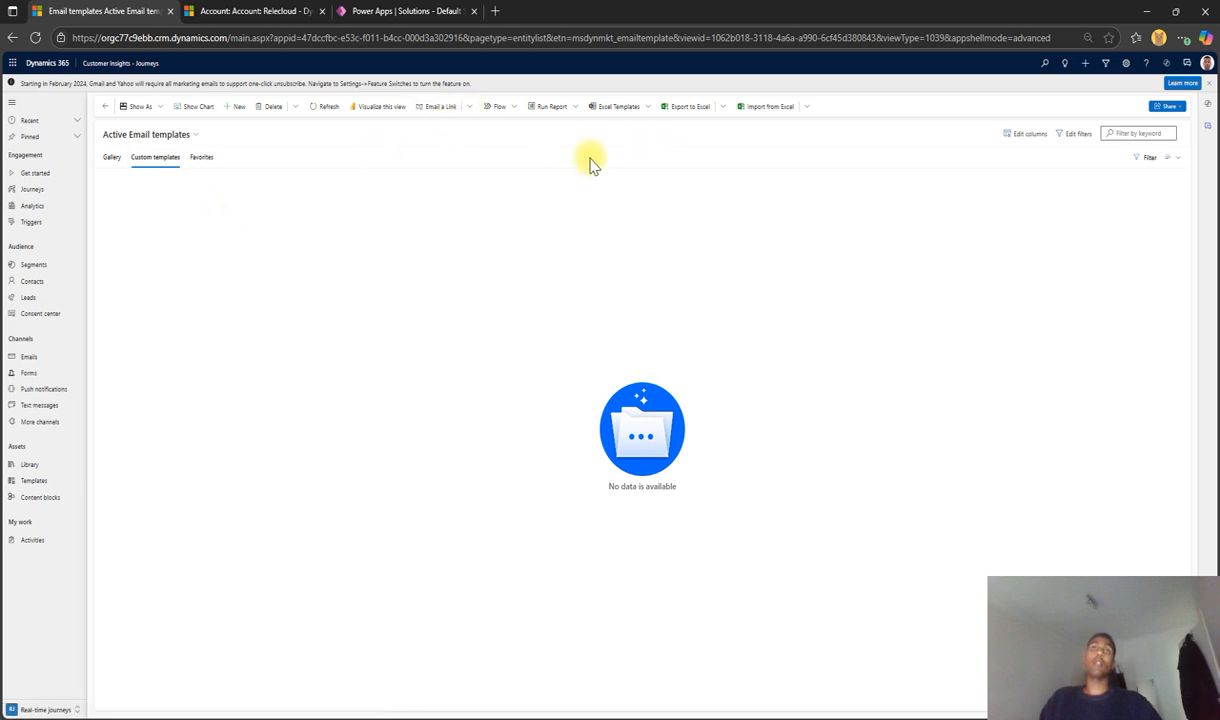
Return to the template gallery and open the Order confirmation template from the Transactional group in the designer
click(108, 160)
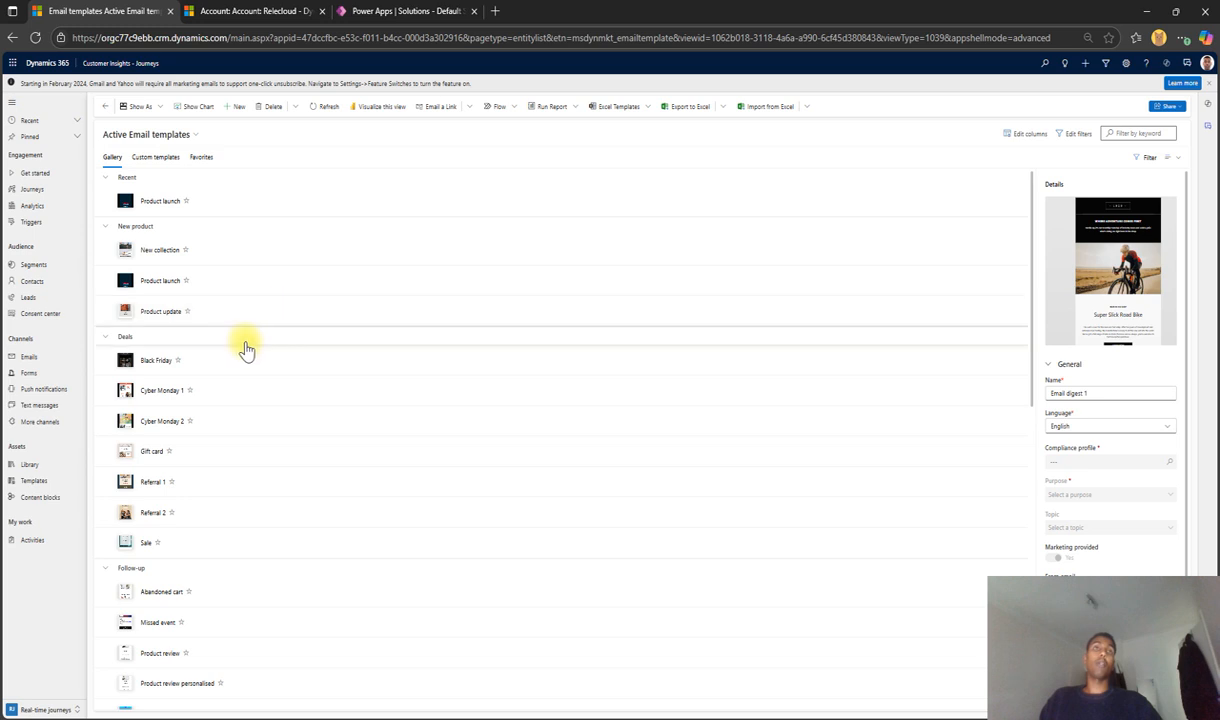
scroll(252, 383, down, 1)
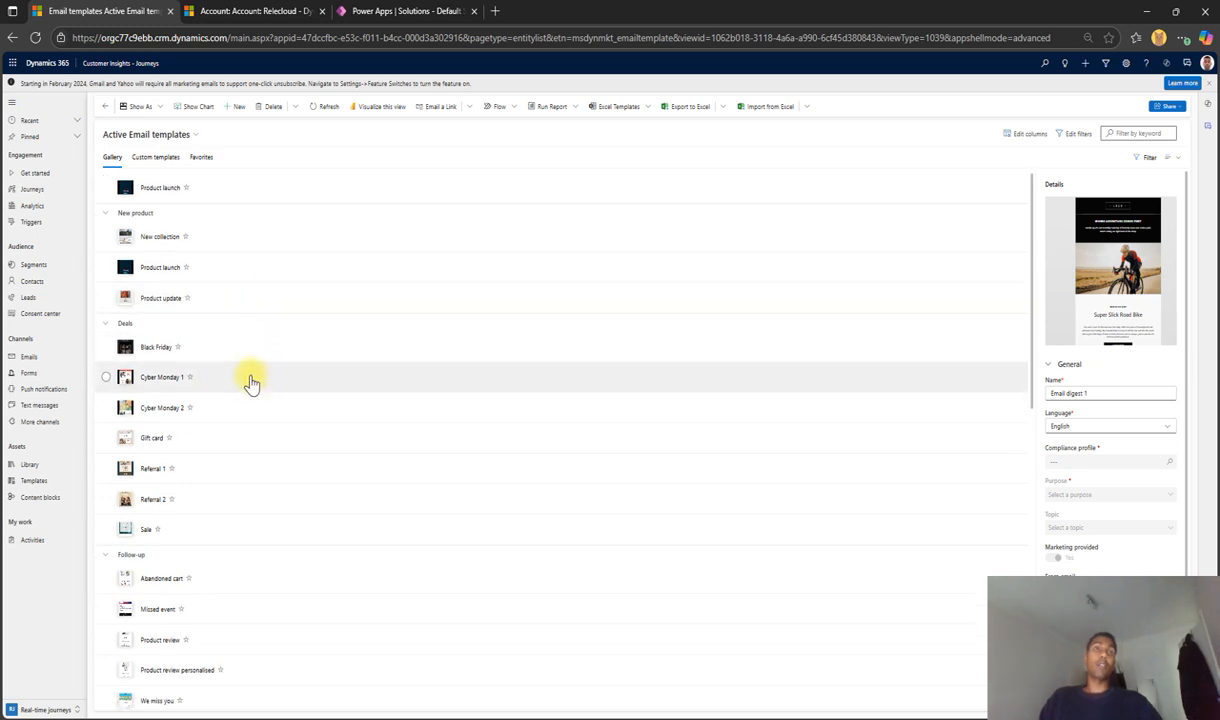
scroll(252, 383, down, 5)
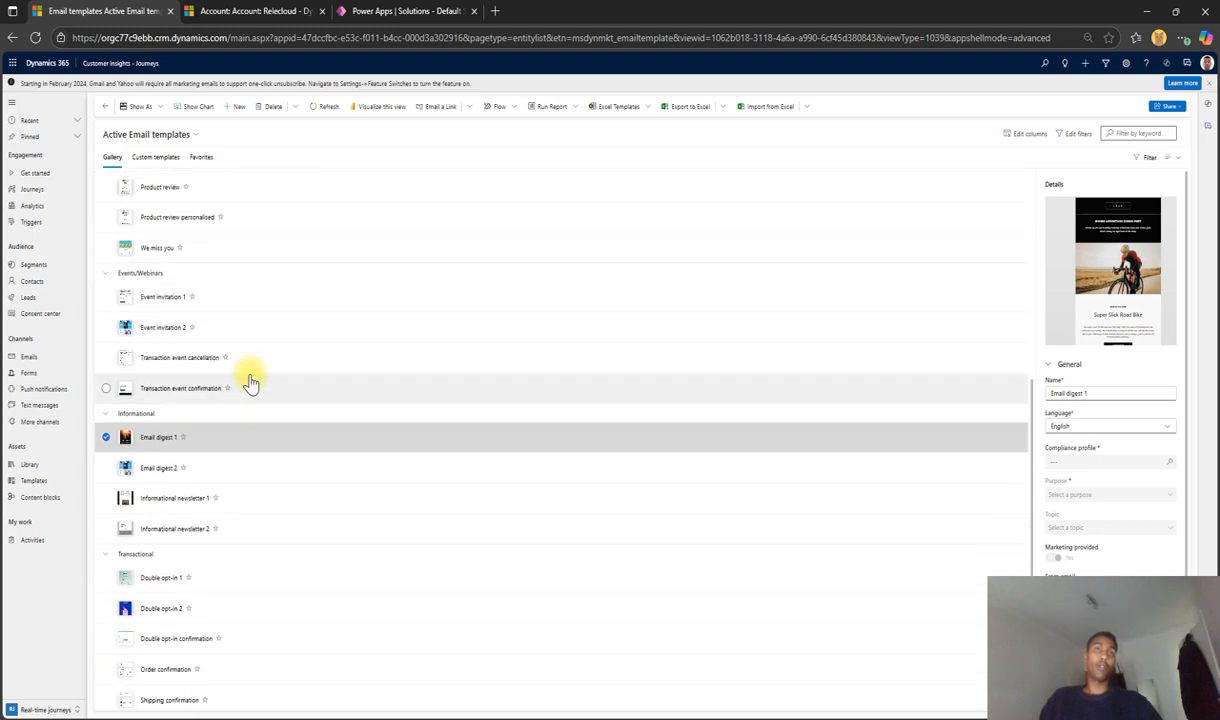
scroll(262, 421, down, 1)
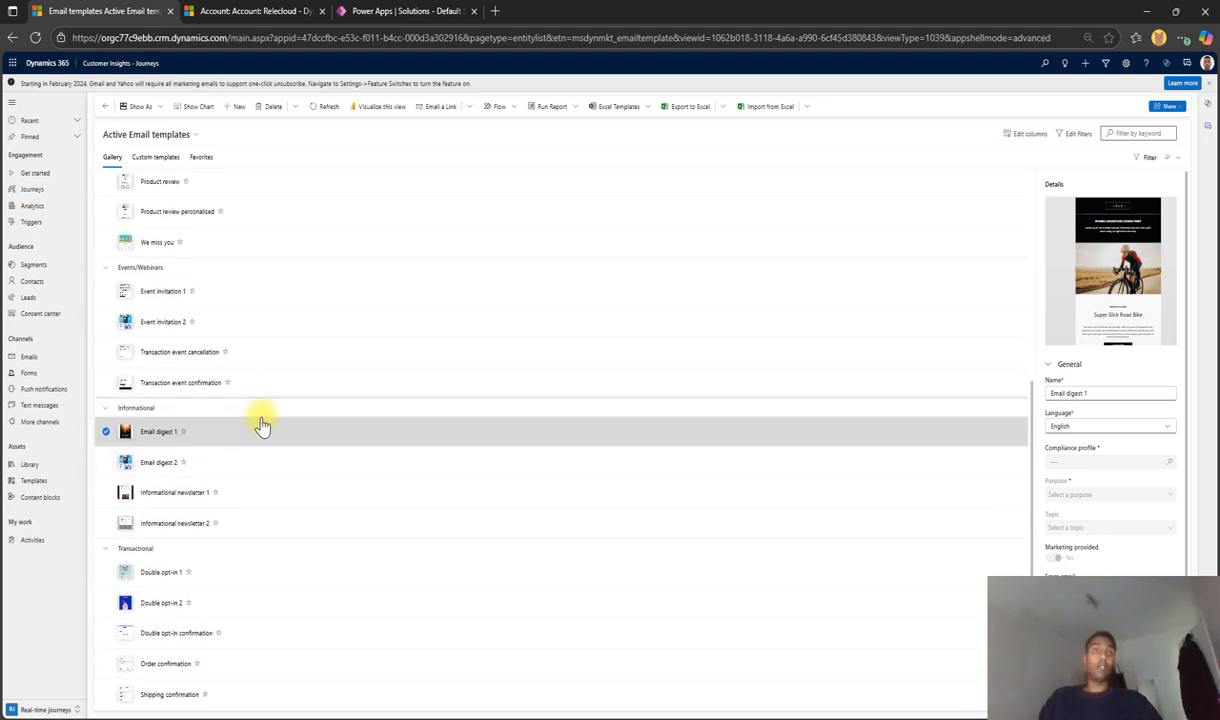
scroll(261, 425, down, 2)
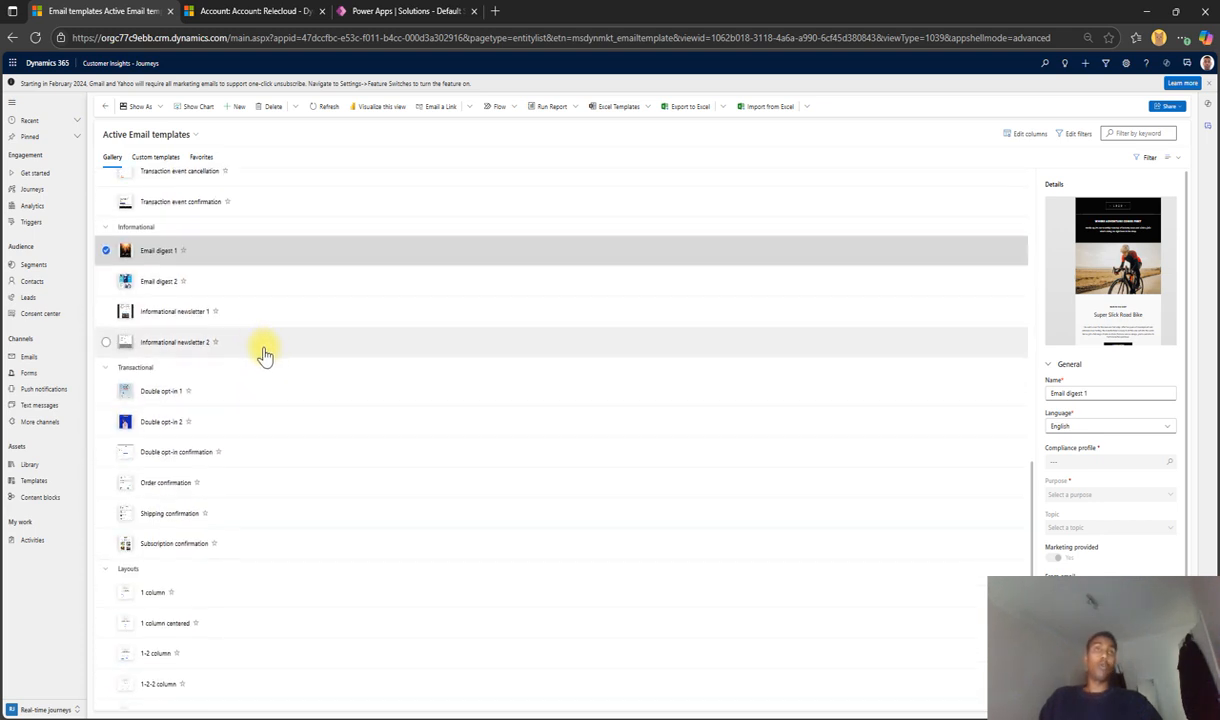
scroll(264, 355, down, 1)
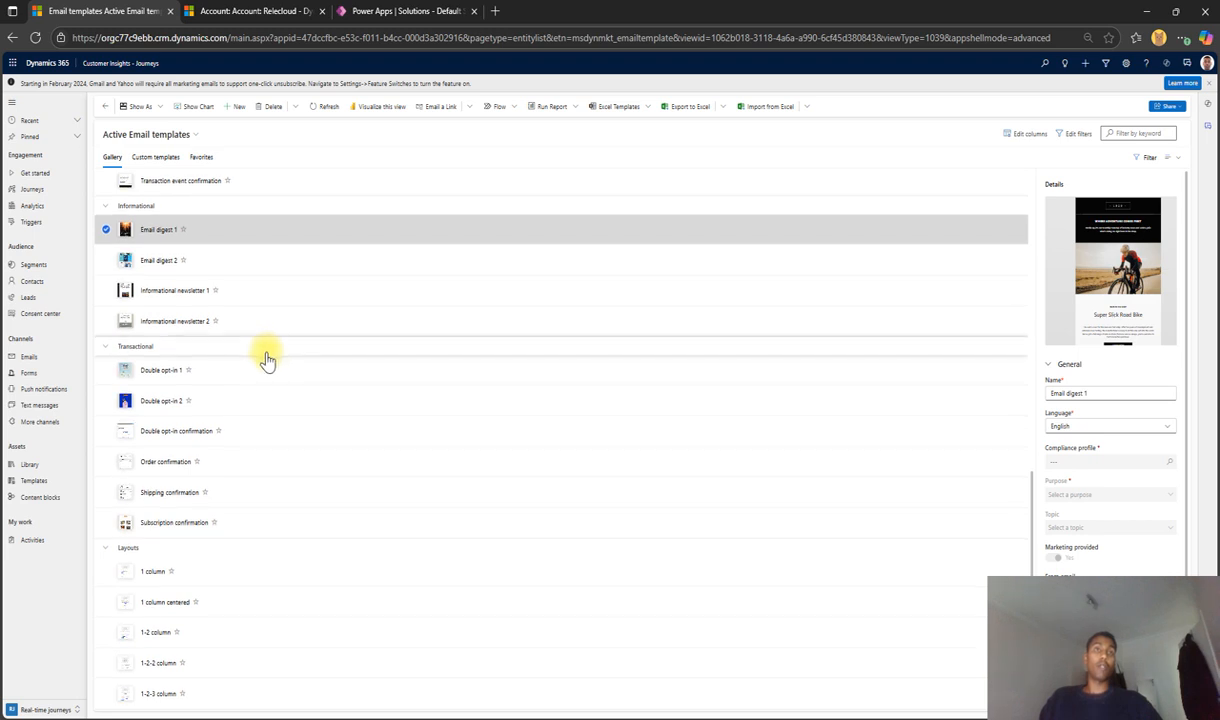
click(215, 465)
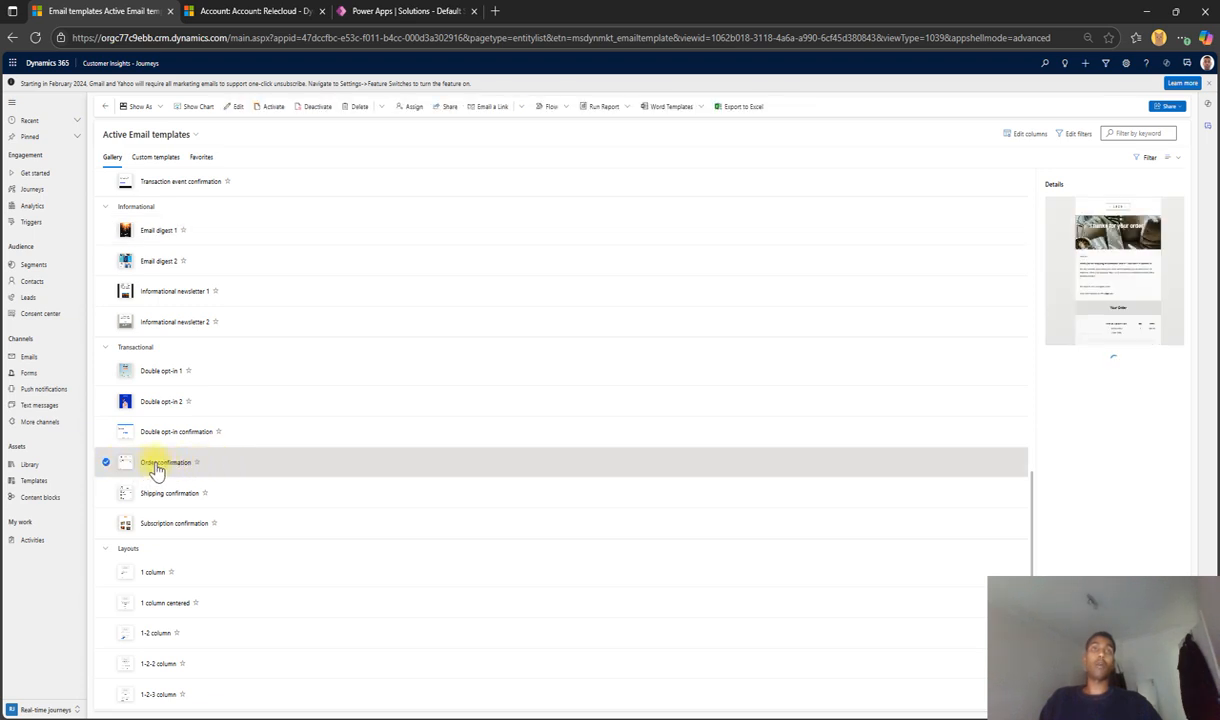
click(155, 465)
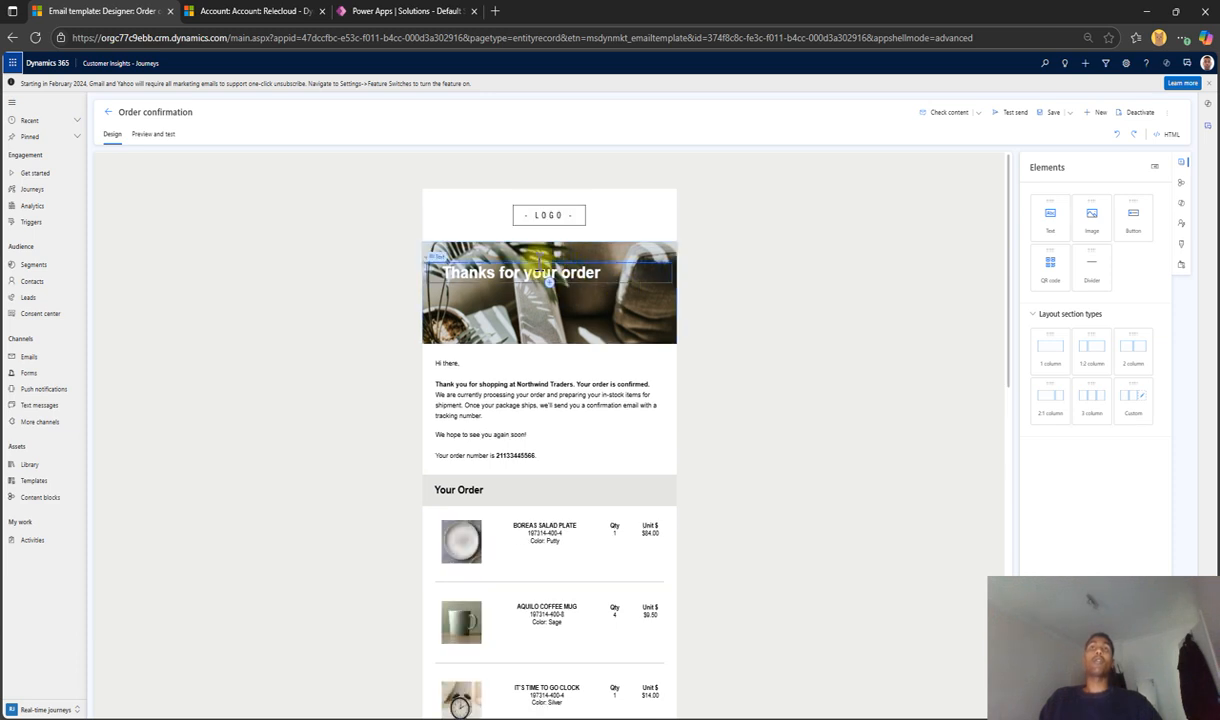
Examine the Order confirmation email's layout from the logo and order details through the charges summary to the footer
scroll(549, 285, down, 3)
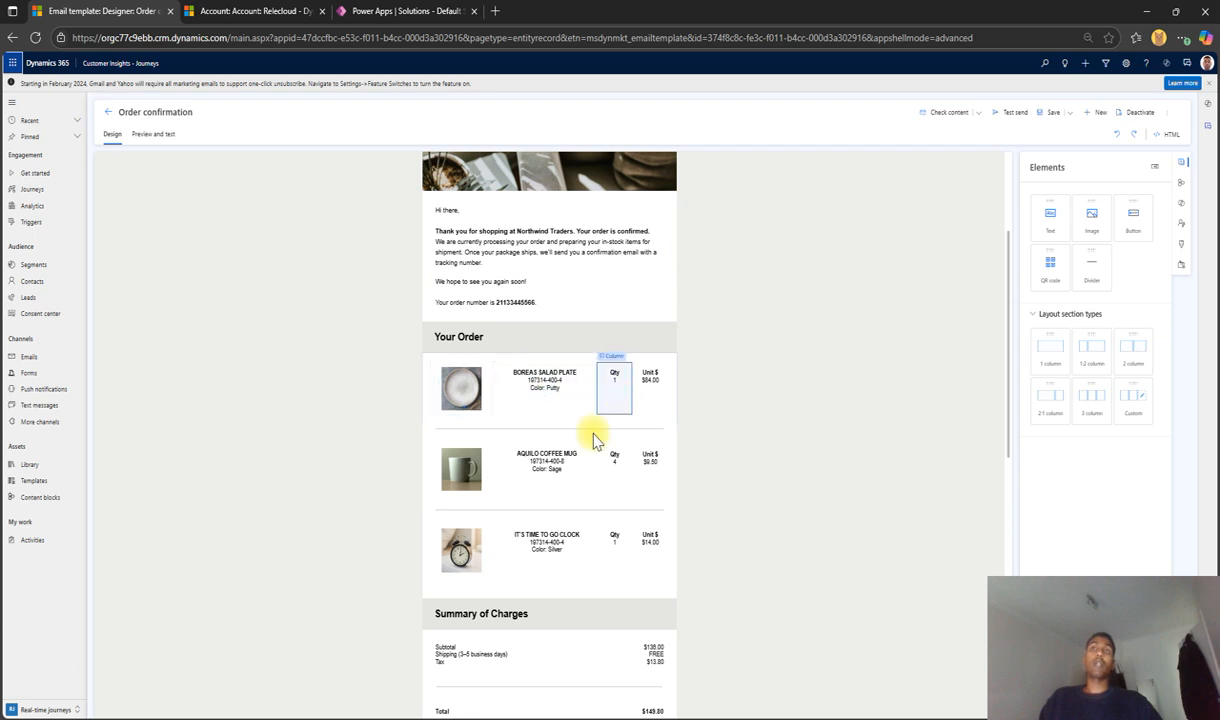
scroll(463, 387, up, 4)
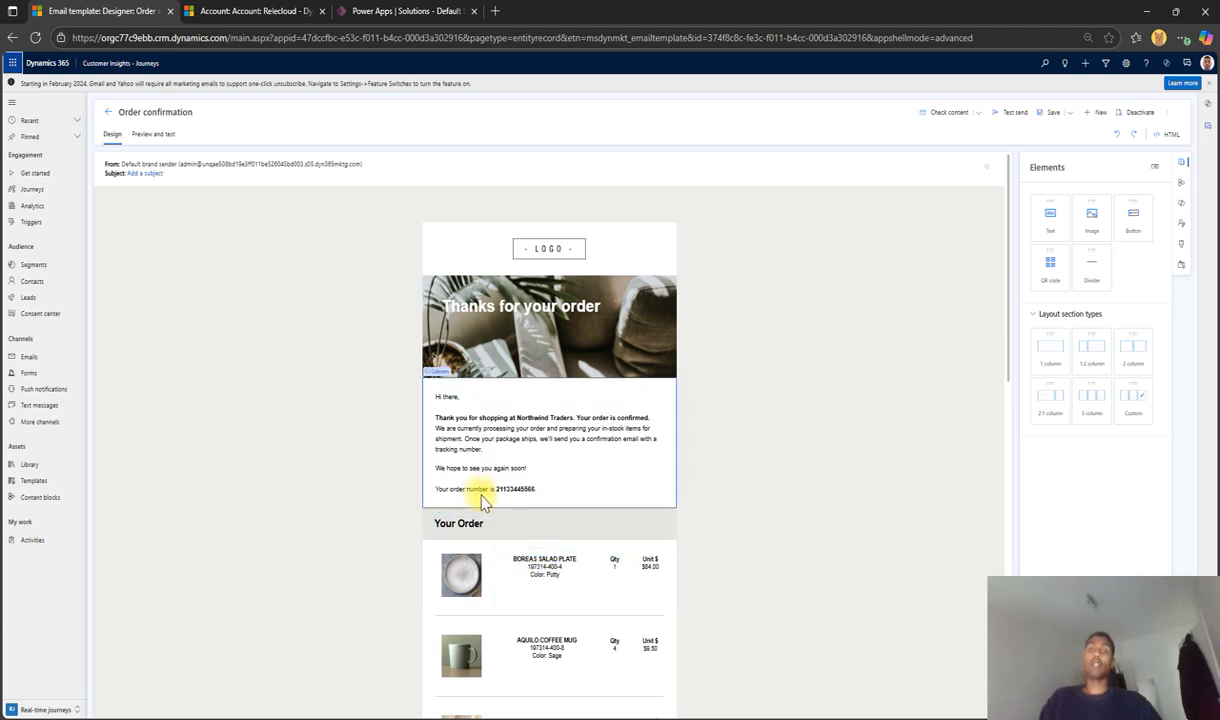
scroll(476, 497, down, 1)
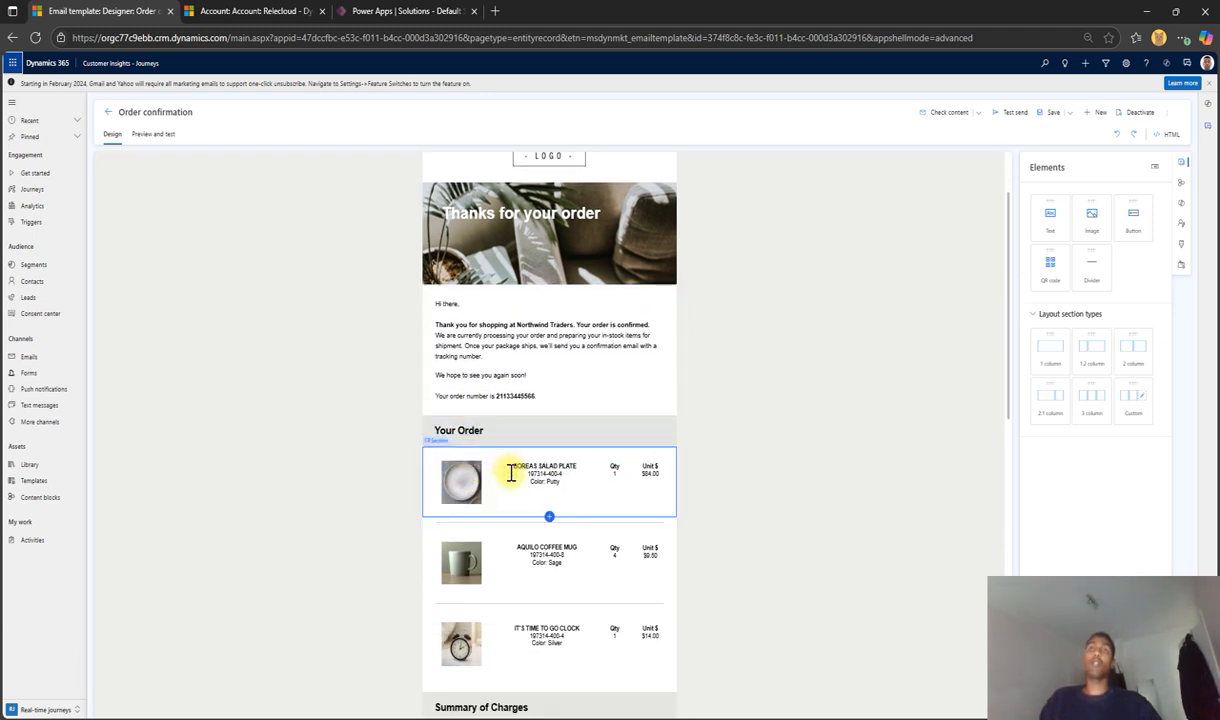
scroll(505, 470, down, 2)
scroll(507, 450, down, 4)
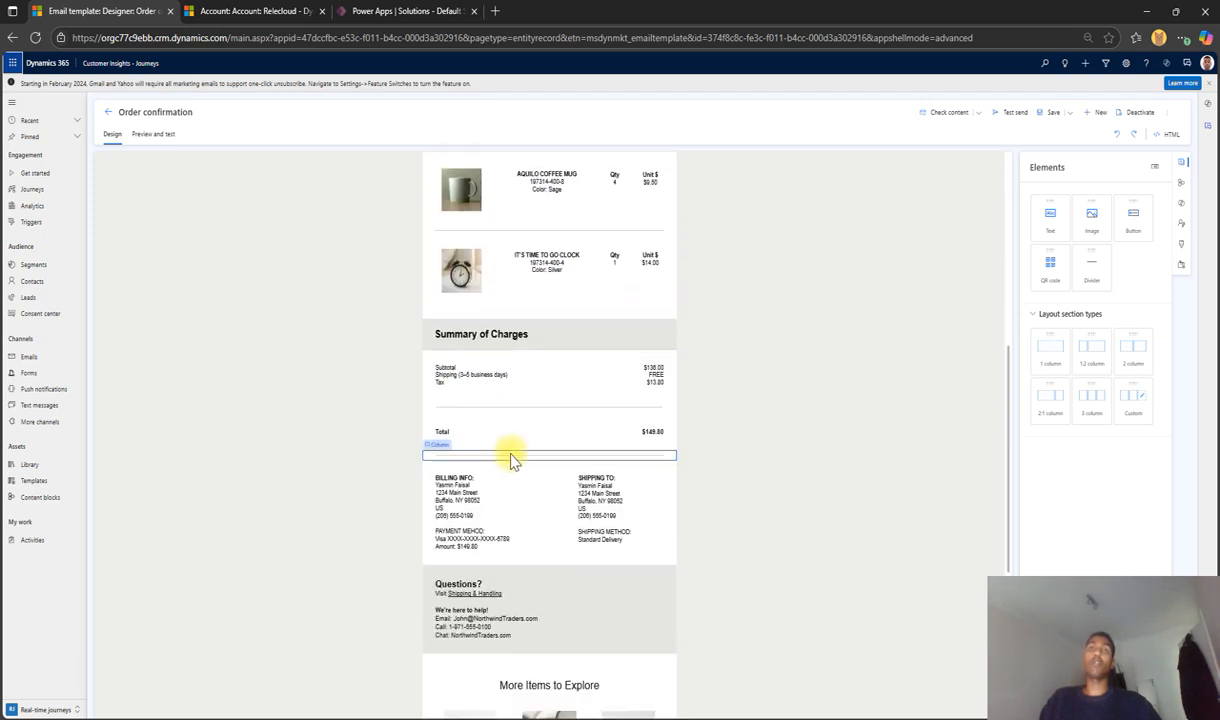
scroll(490, 440, down, 2)
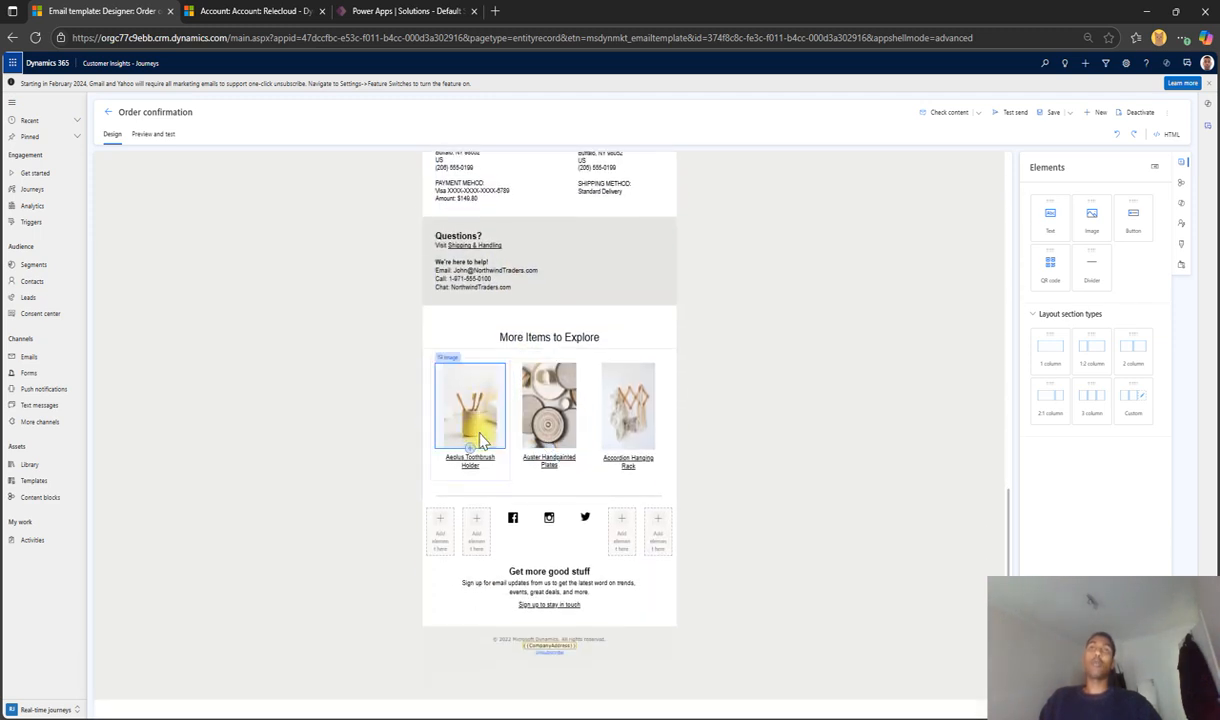
scroll(500, 457, up, 5)
scroll(505, 440, up, 4)
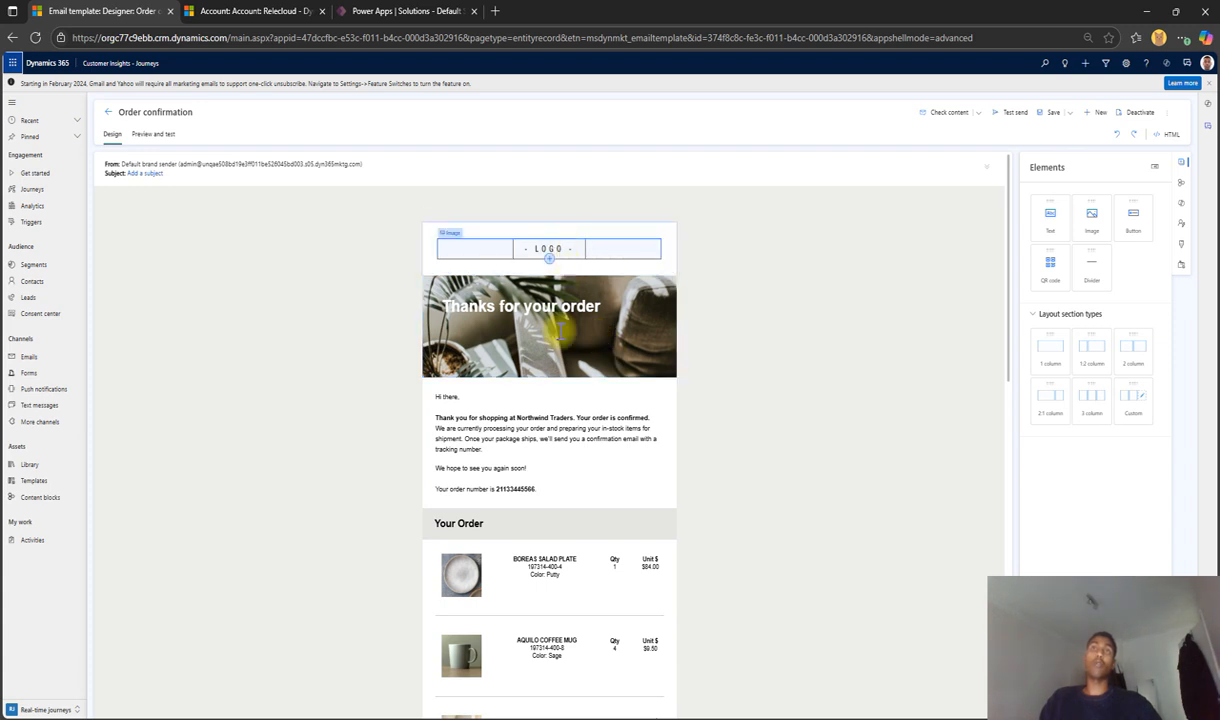
Inspect the settings of the greeting text, the salad plate image and its product description, and review the available design elements
click(463, 395)
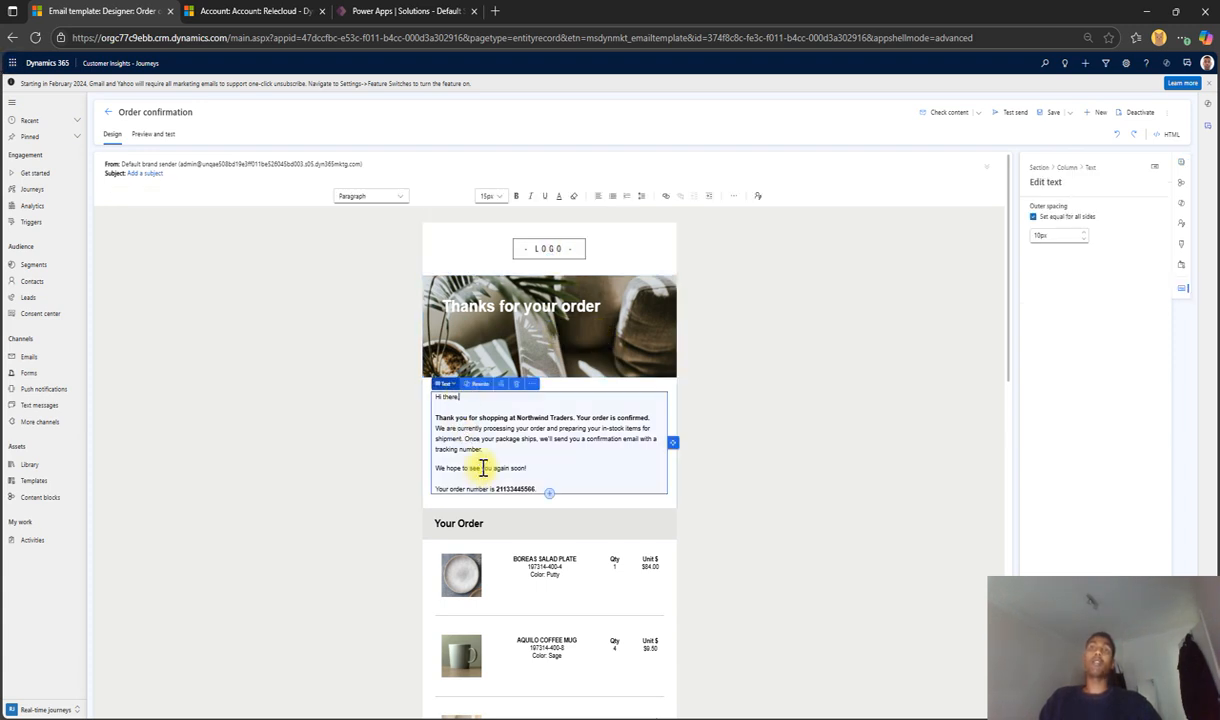
scroll(485, 469, down, 2)
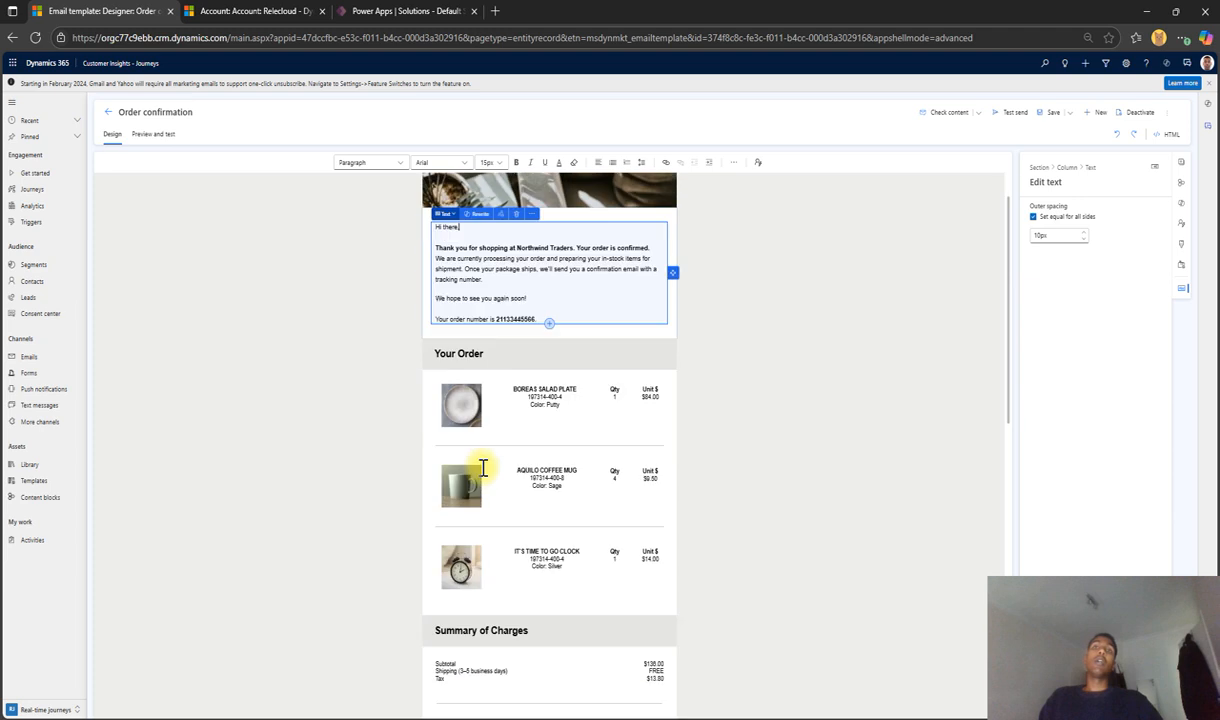
click(462, 390)
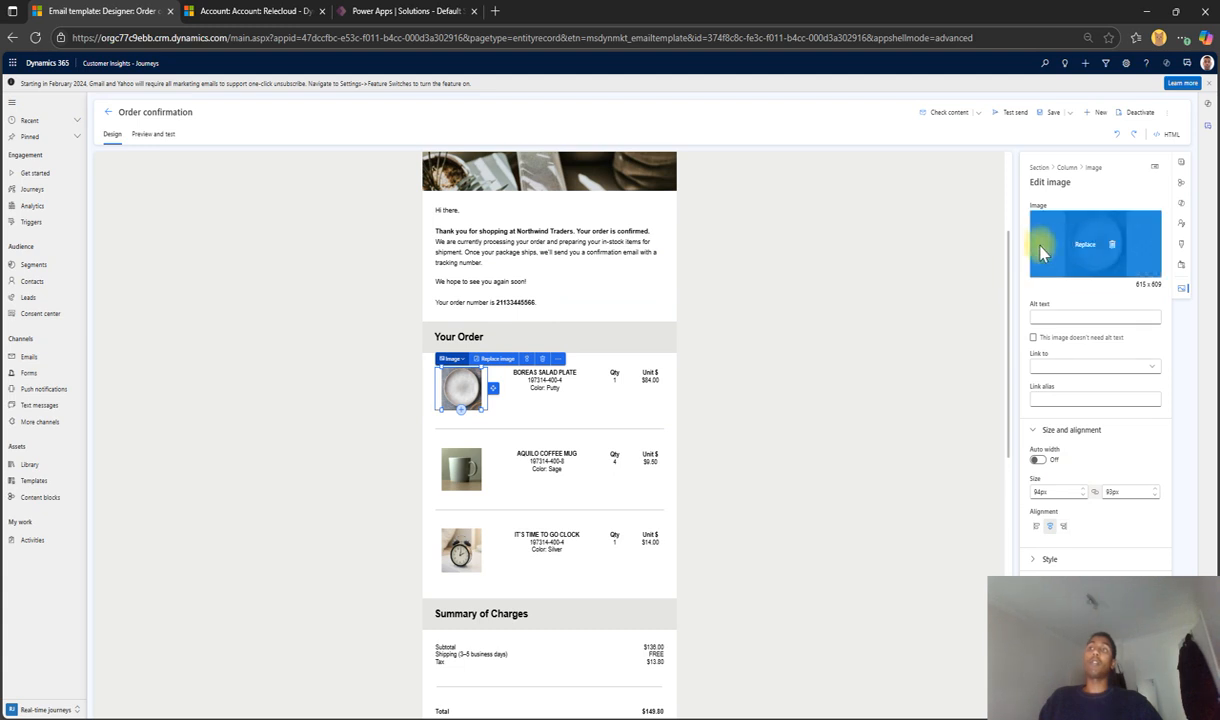
click(530, 385)
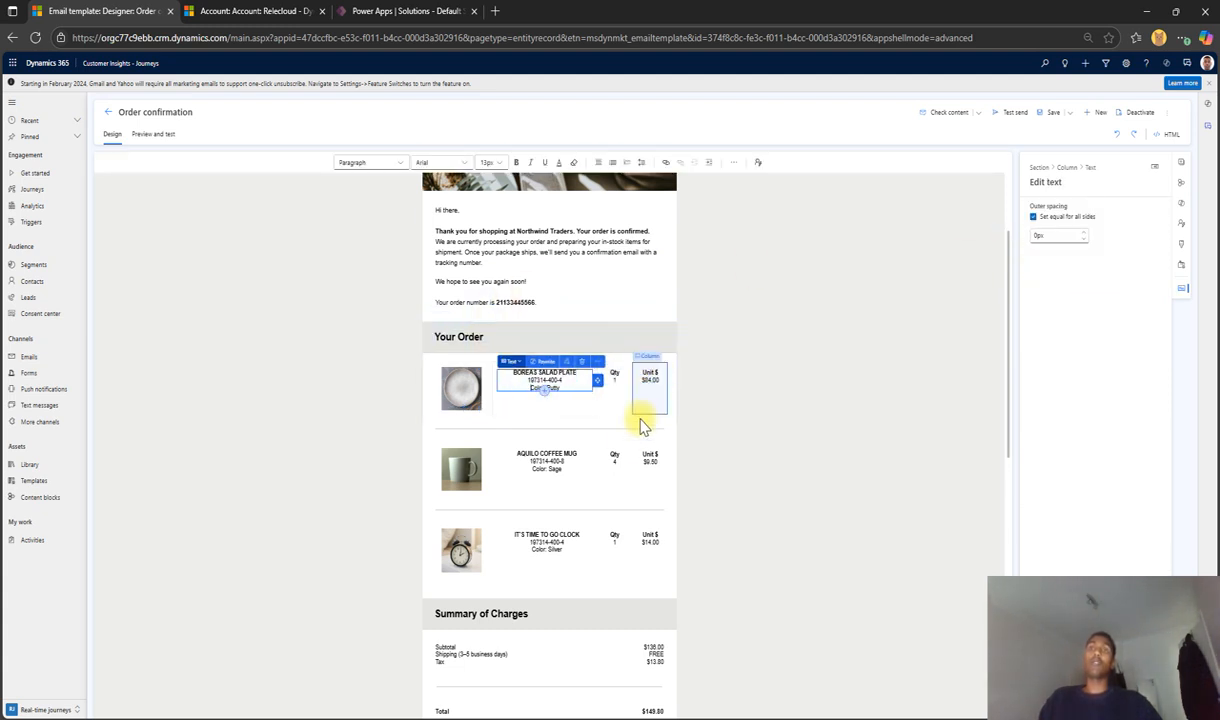
click(945, 284)
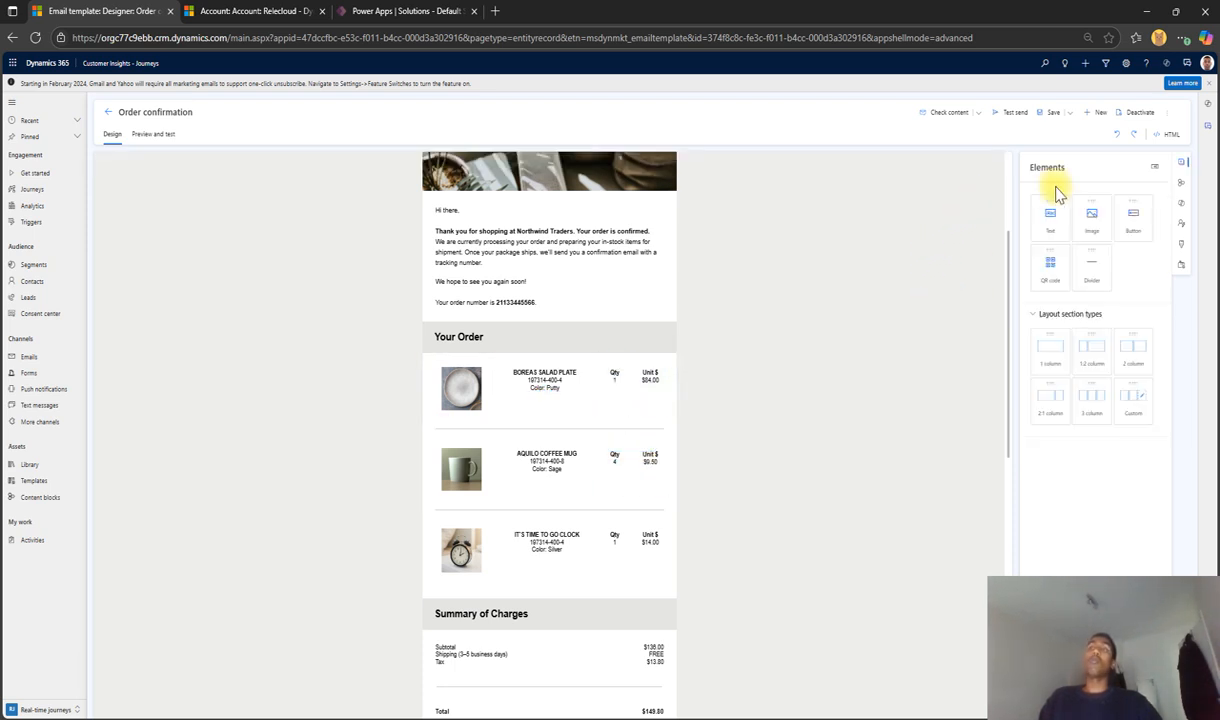
scroll(620, 370, down, 1)
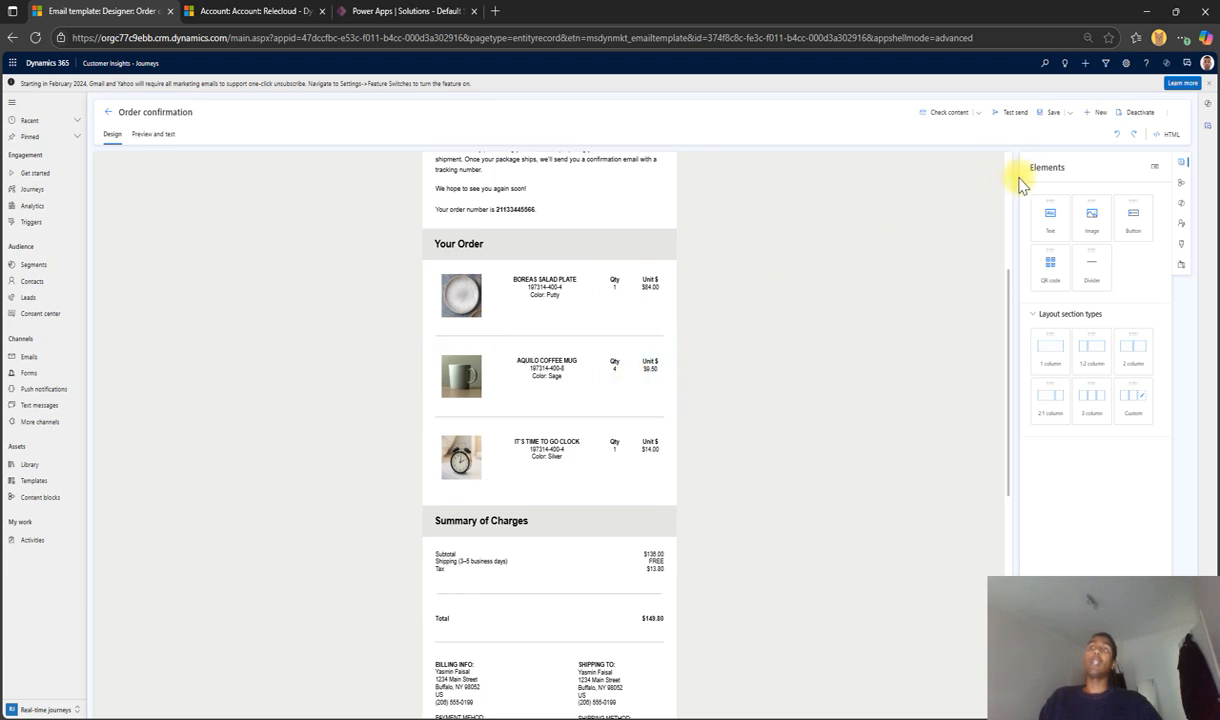
scroll(815, 300, up, 3)
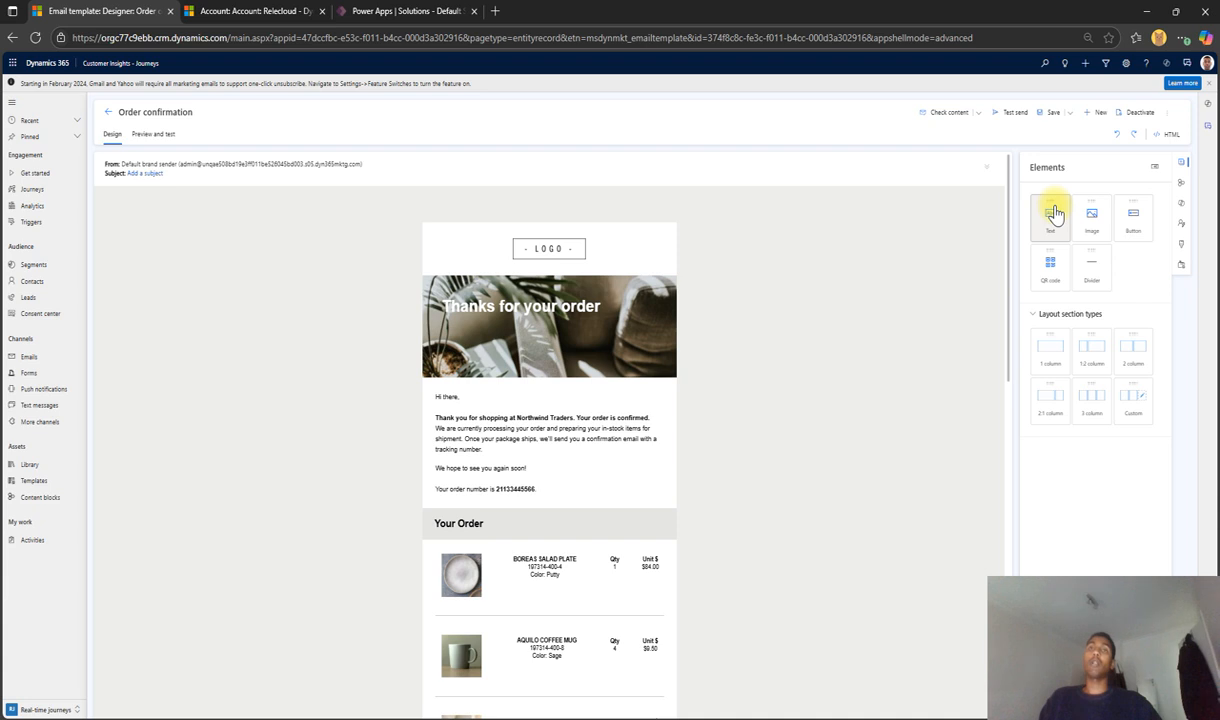
Examine the layout settings of the section containing the greeting text, as well as the text block's own settings
click(591, 416)
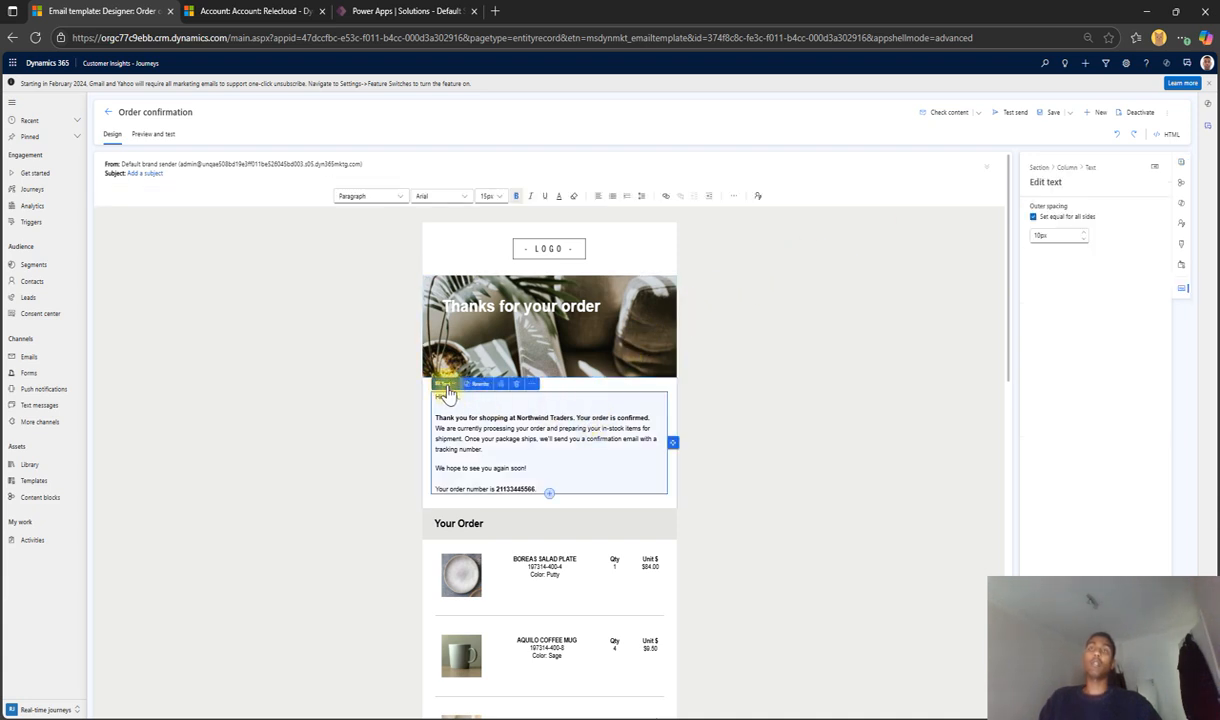
click(449, 386)
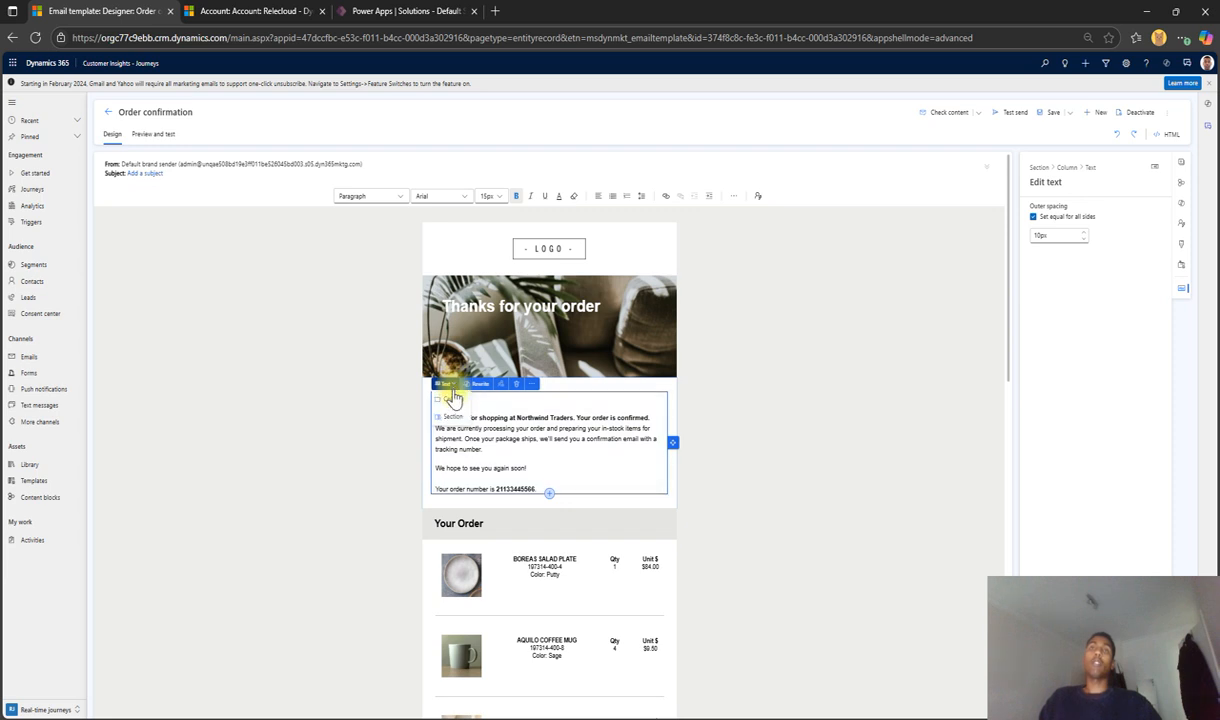
click(452, 415)
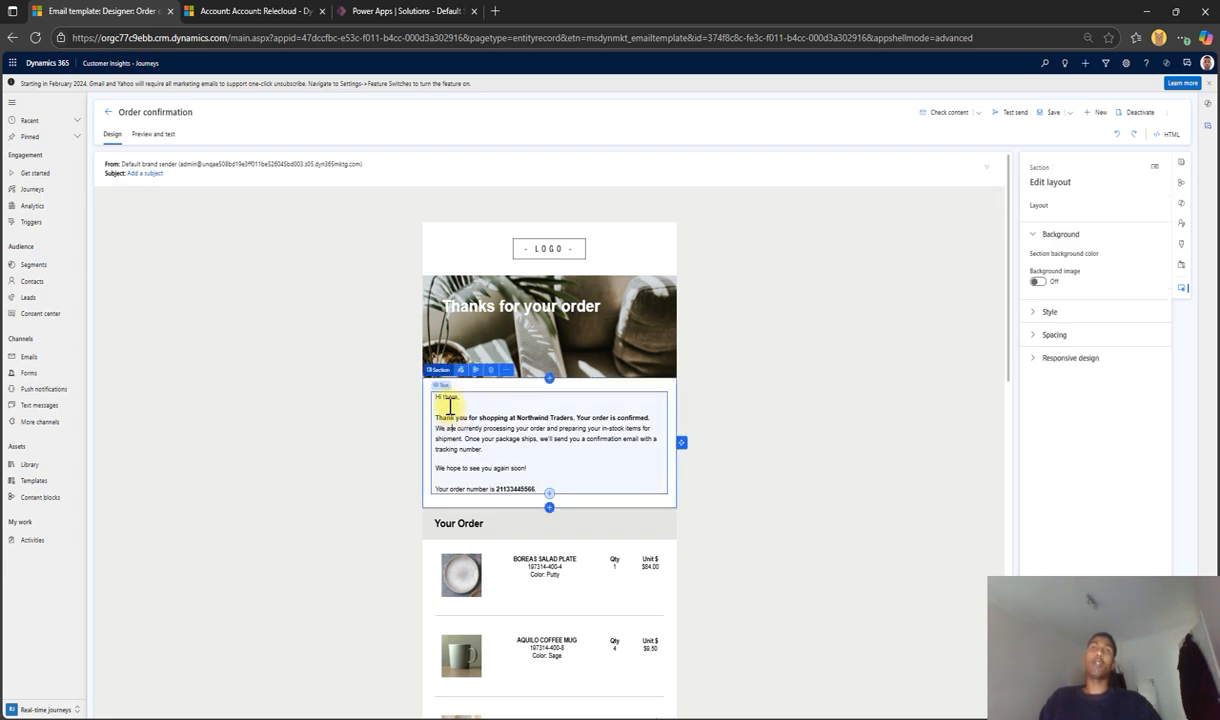
click(546, 398)
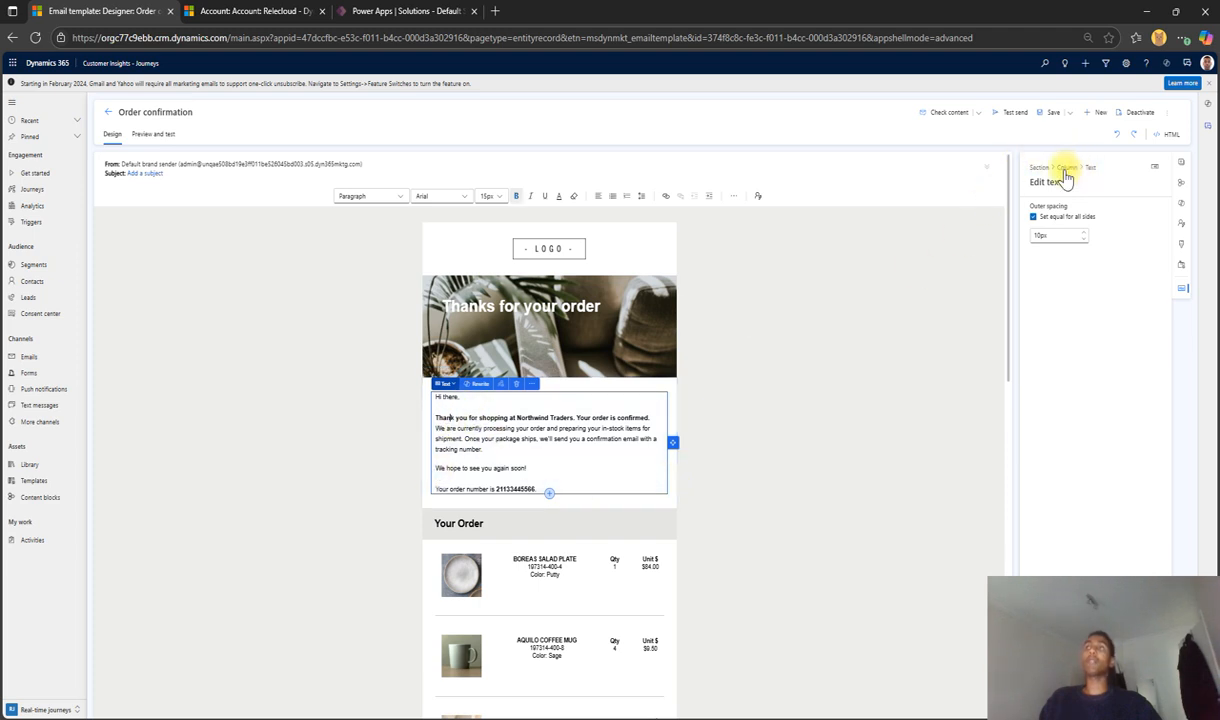
click(1181, 166)
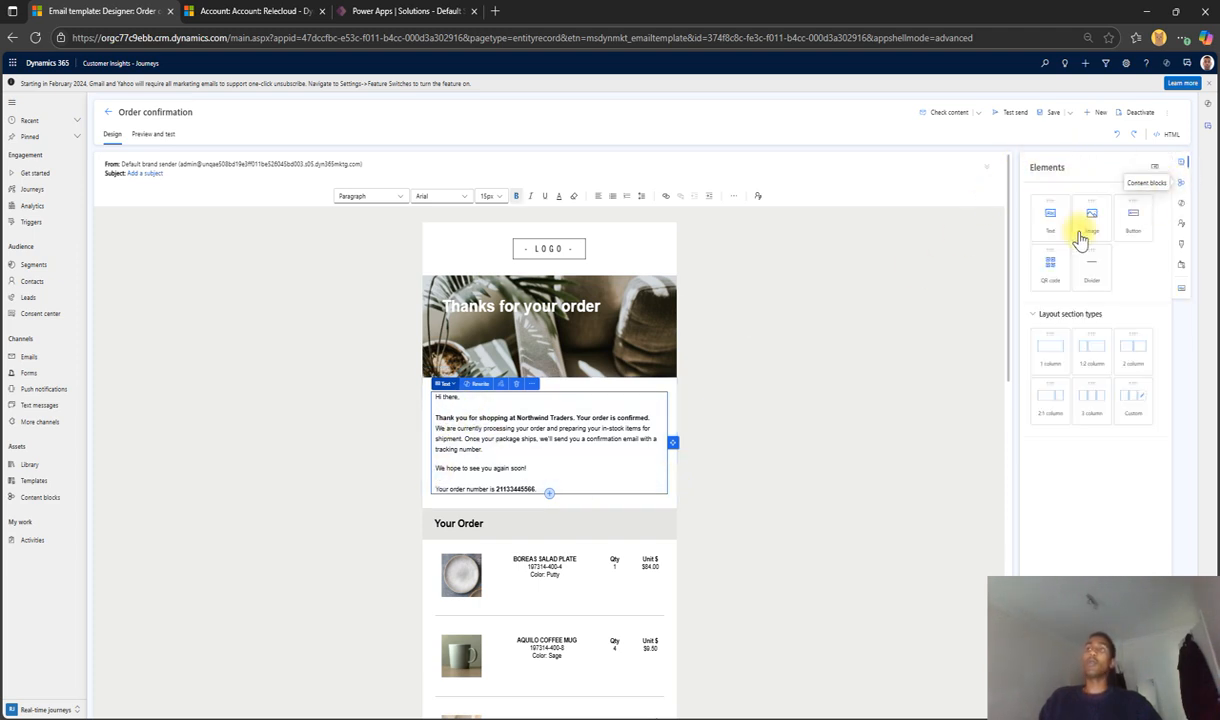
Look at the salad plate image in the order list and review the email down to its footer
scroll(600, 440, down, 1)
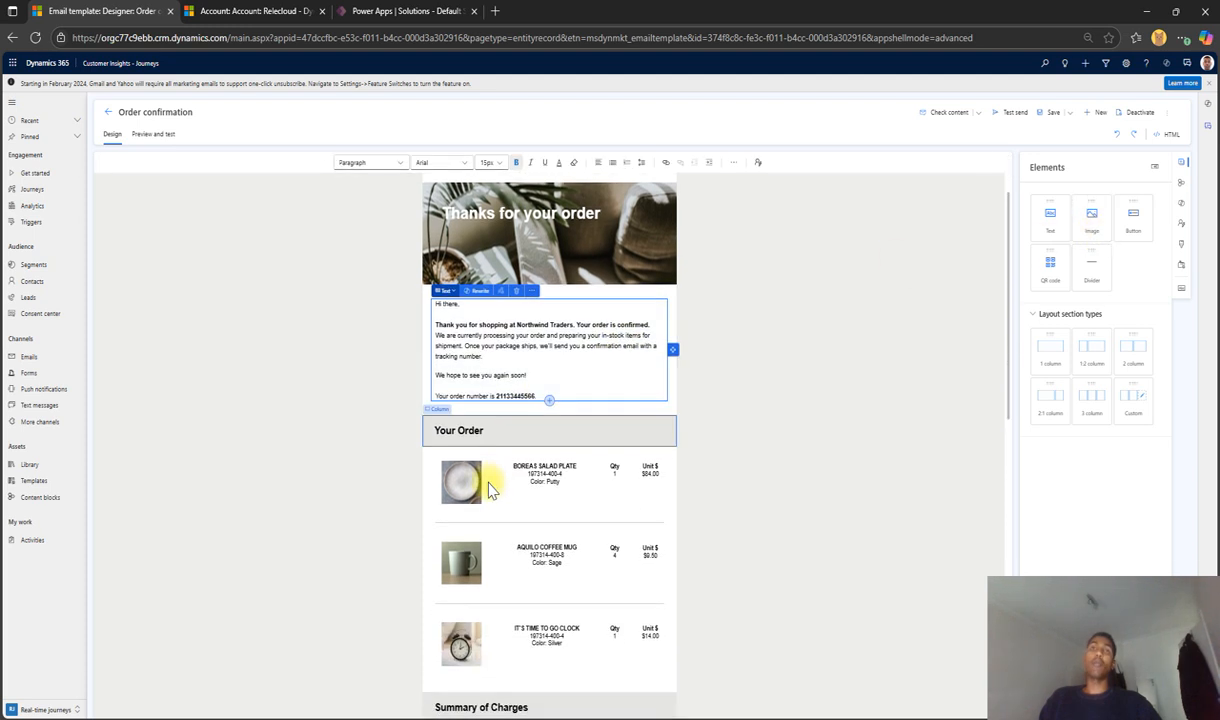
click(466, 482)
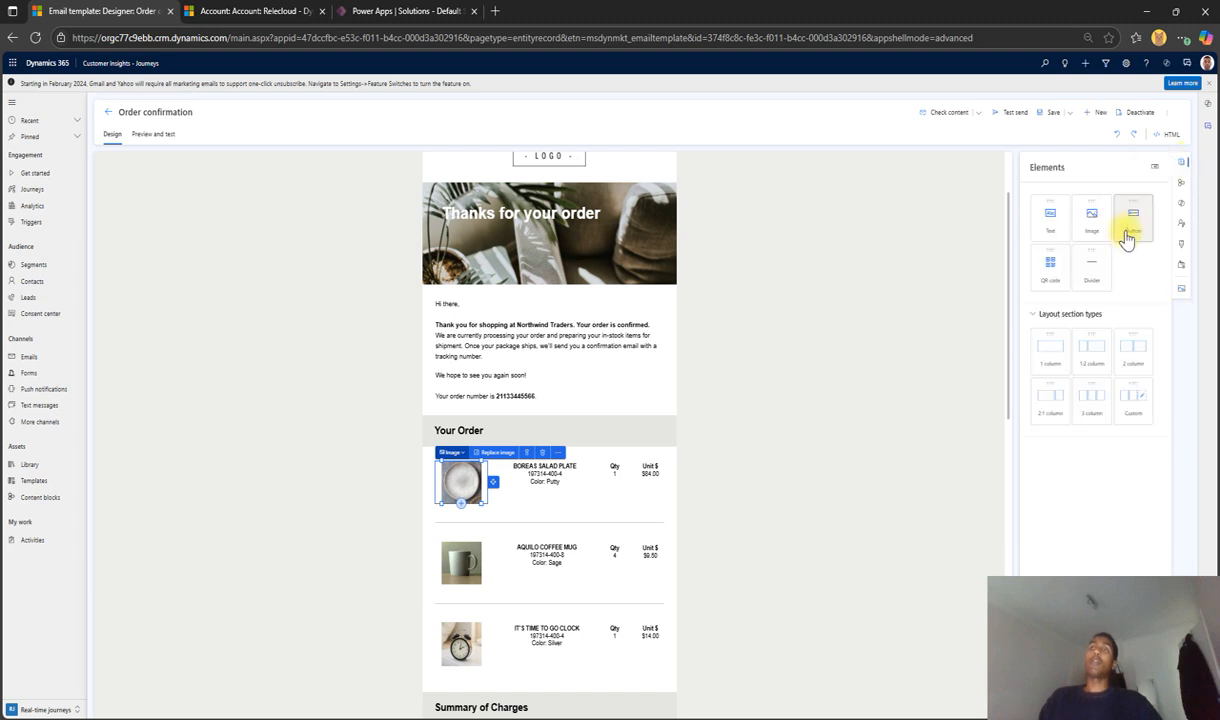
scroll(790, 396, down, 5)
scroll(780, 397, down, 3)
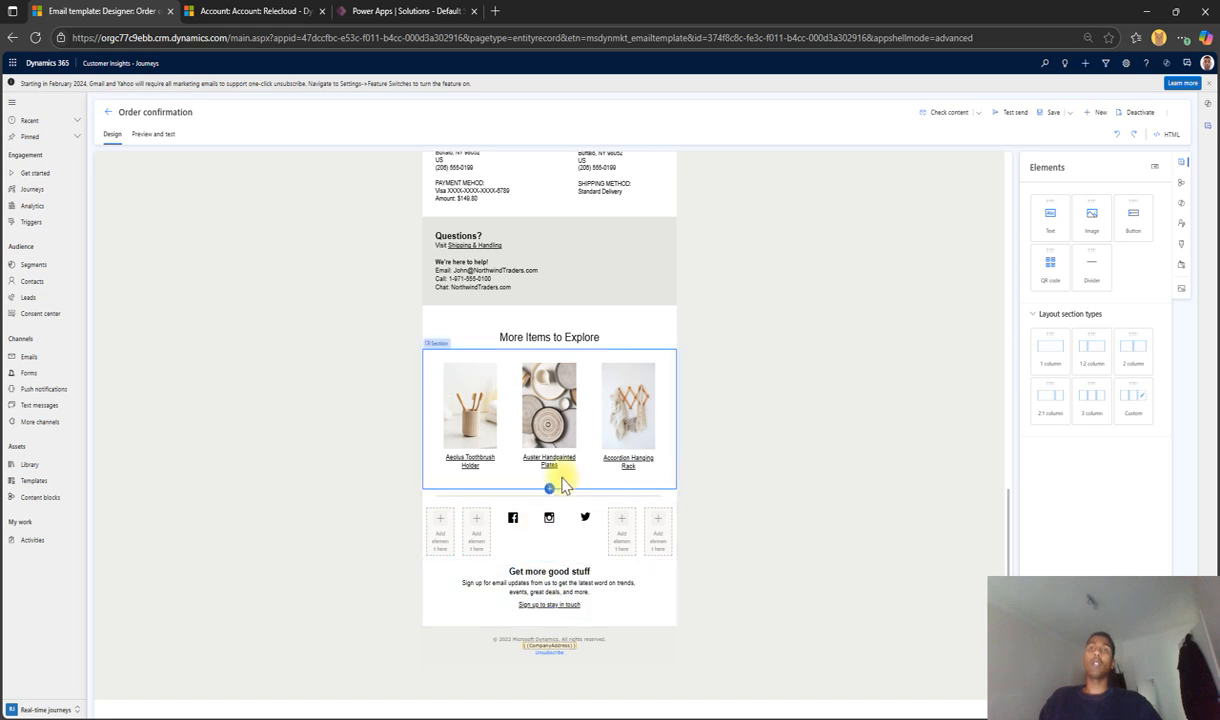
scroll(584, 425, up, 3)
scroll(584, 425, up, 4)
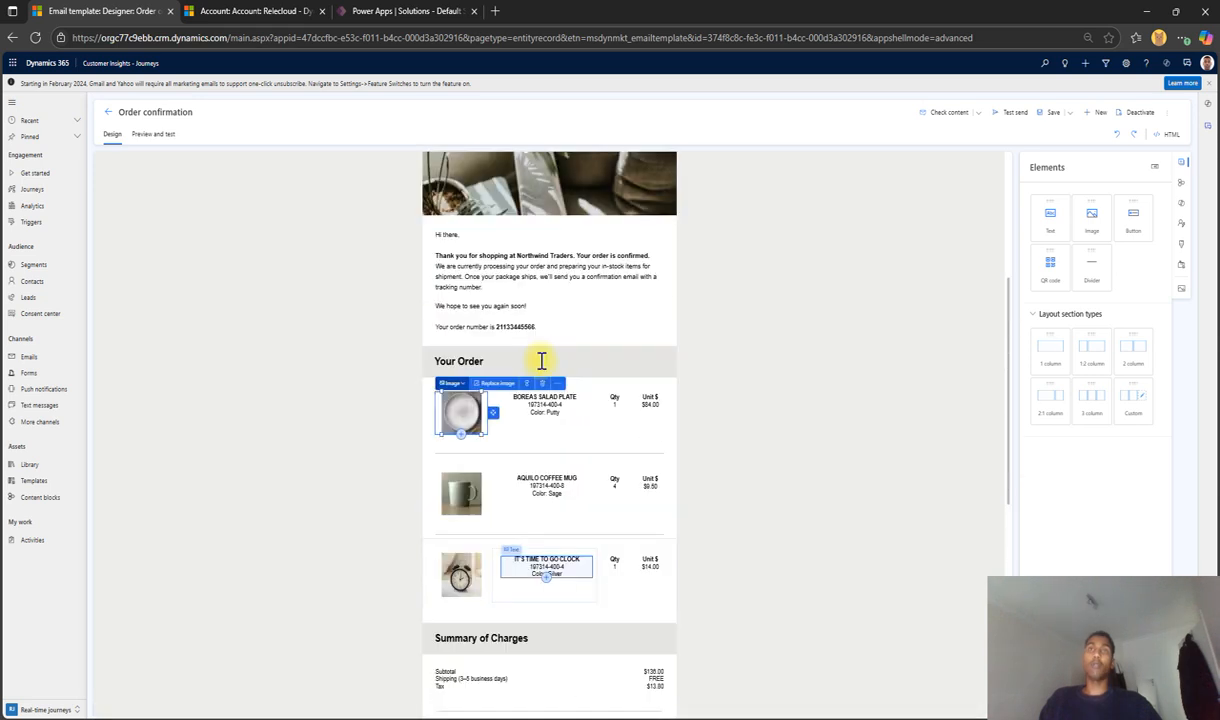
Add a button element below the order number line in the greeting section
click(600, 312)
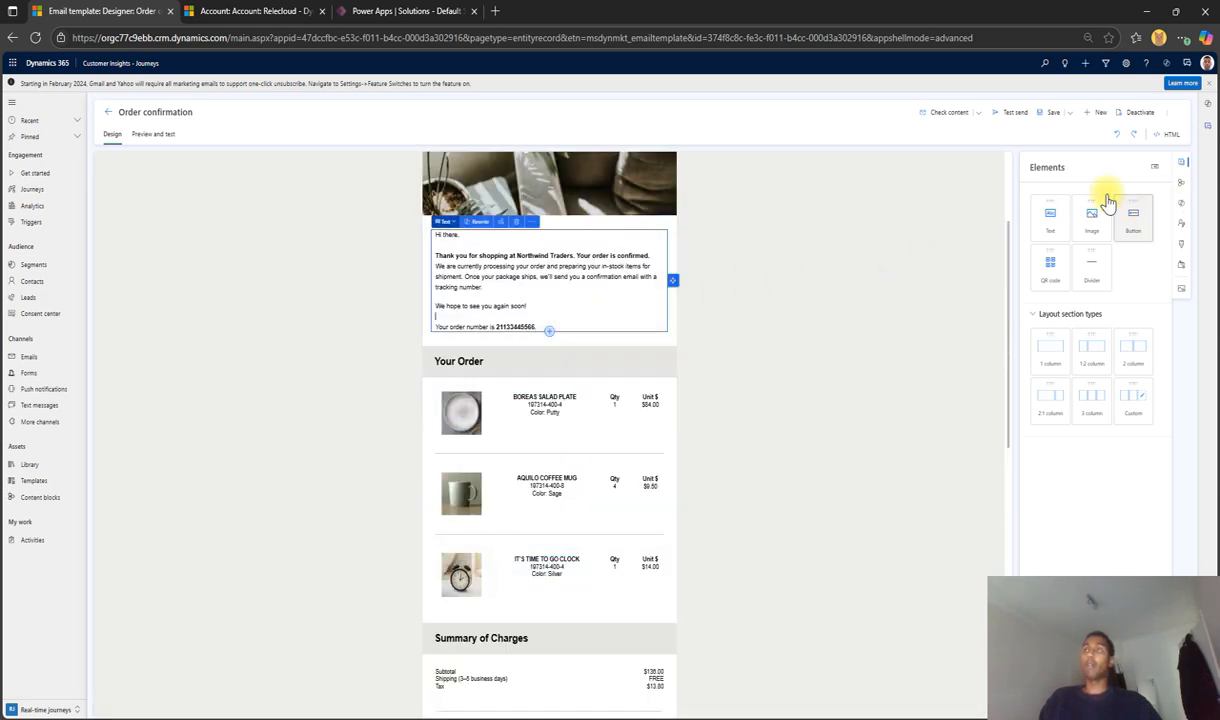
click(1184, 164)
click(1185, 166)
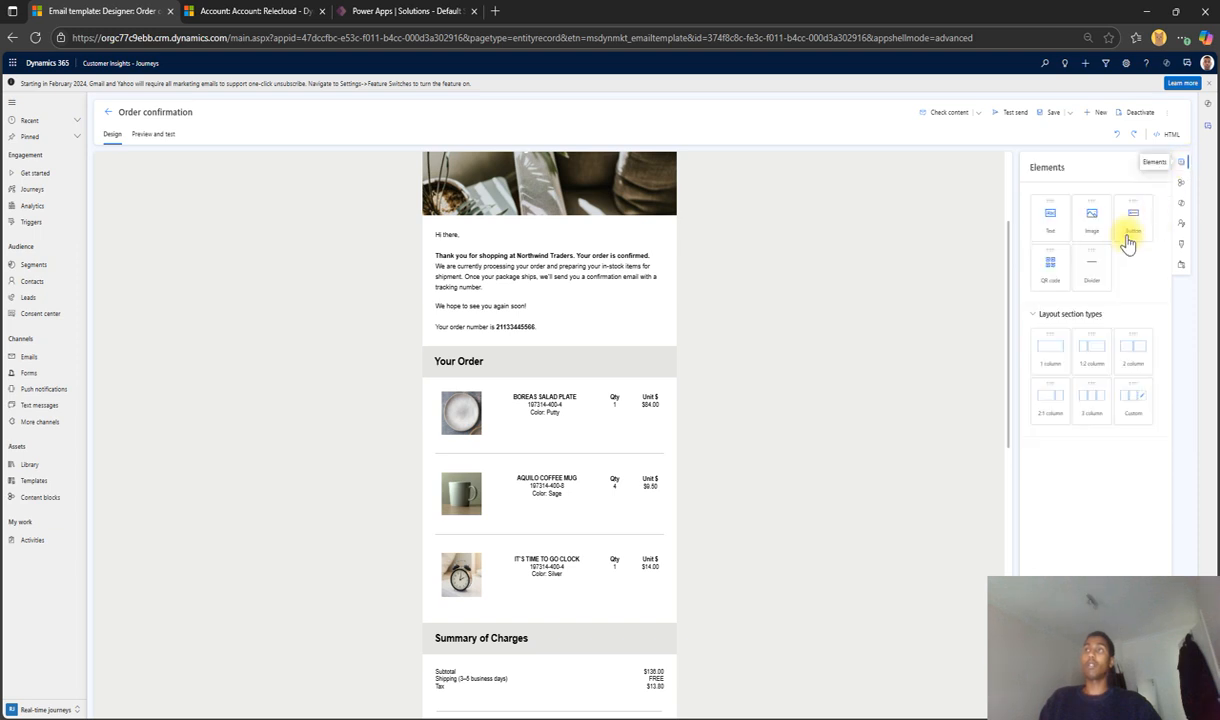
click(1181, 162)
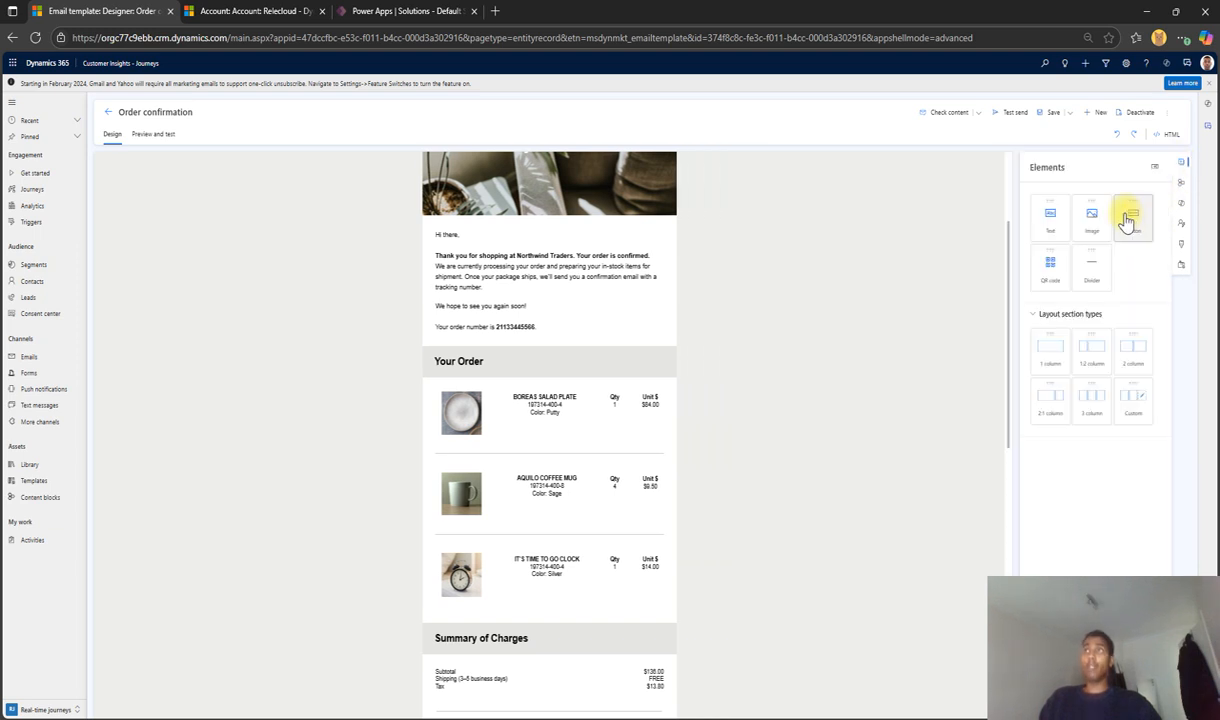
drag(1133, 216, 498, 326)
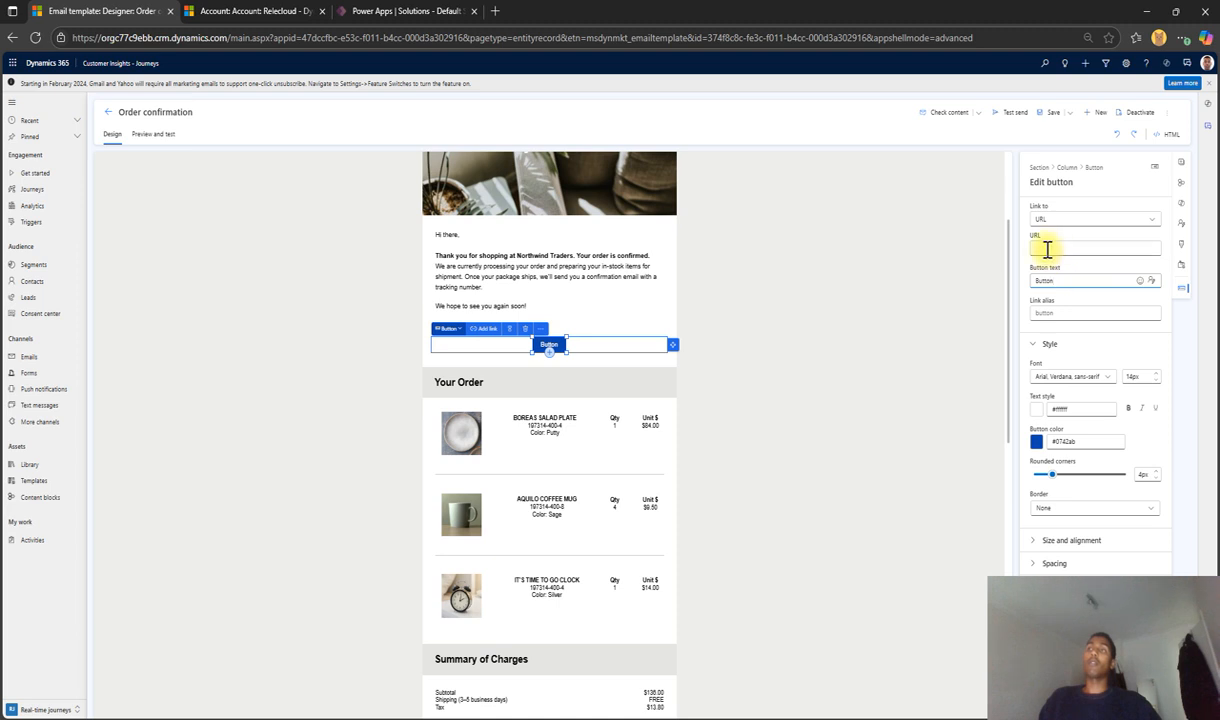
Place a divider directly beneath the new button in the greeting section
click(880, 250)
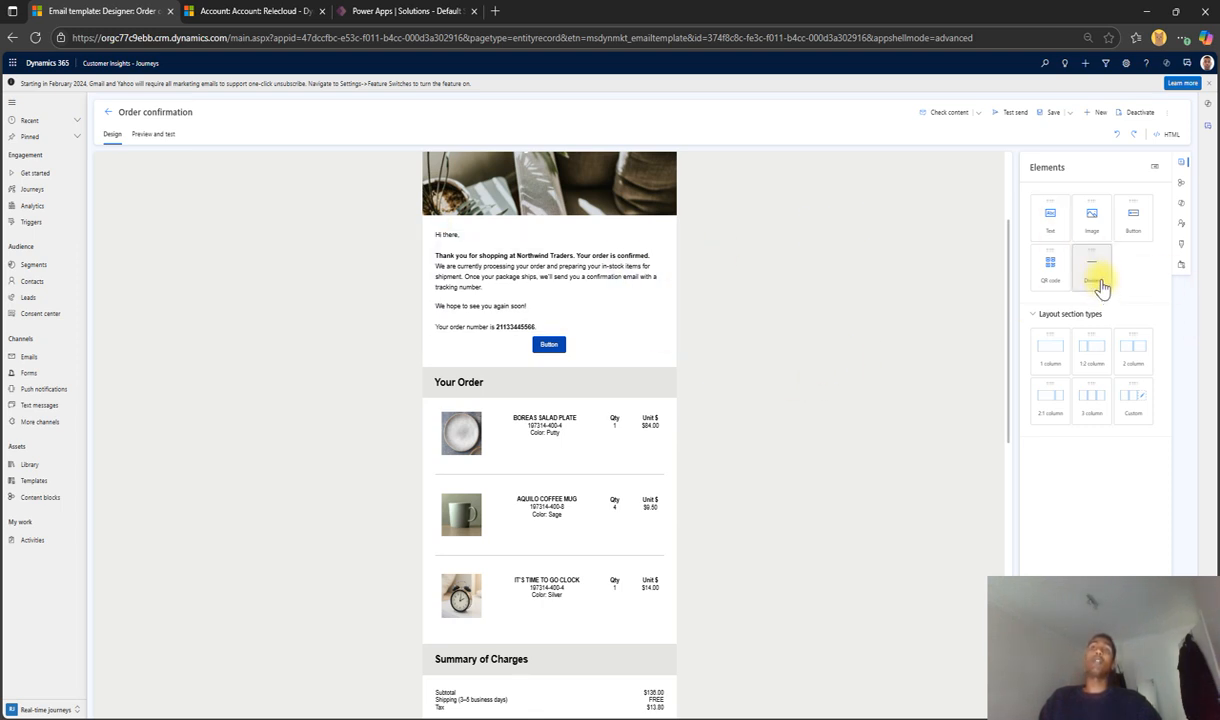
drag(1100, 287, 556, 340)
drag(530, 375, 541, 350)
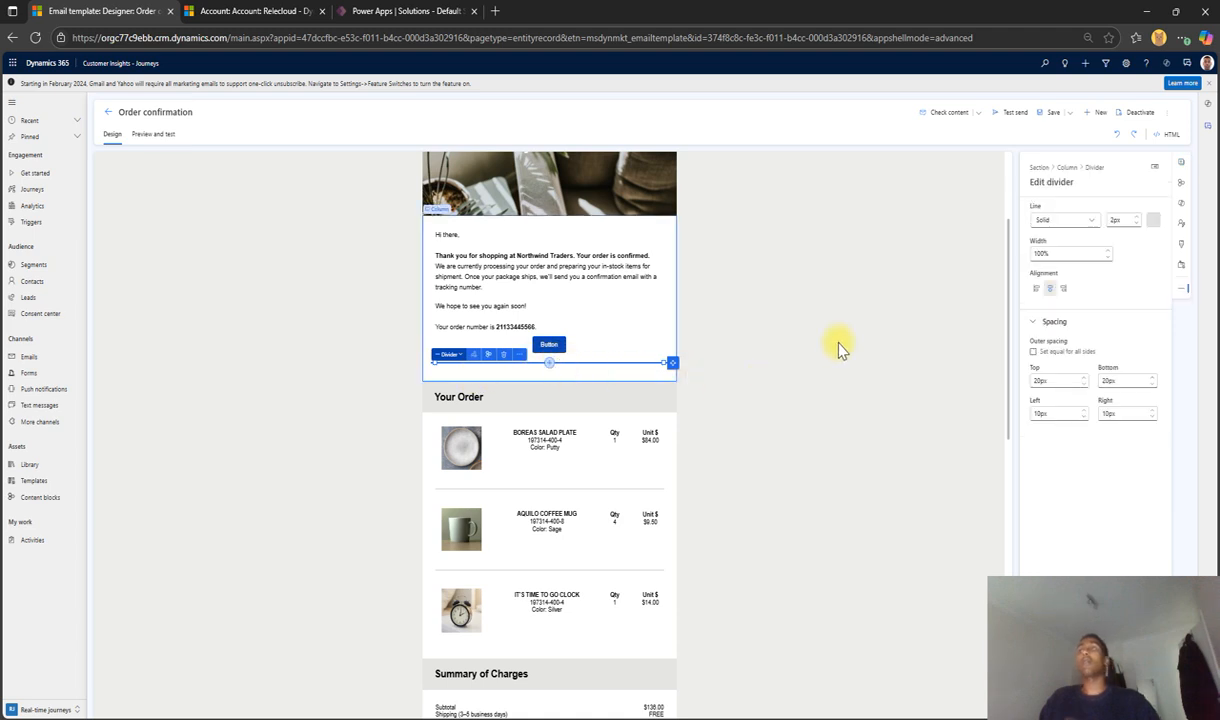
Give the greeting section a custom layout with a second column, setting both columns to 50% width
click(1182, 166)
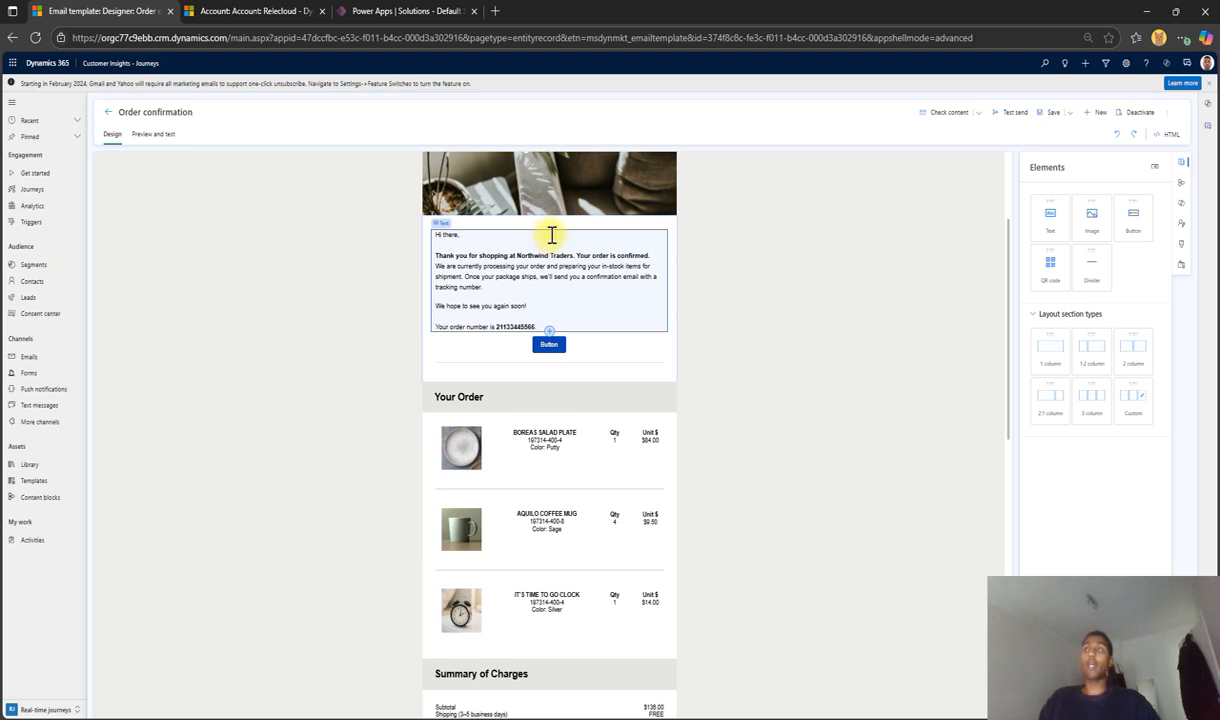
click(452, 266)
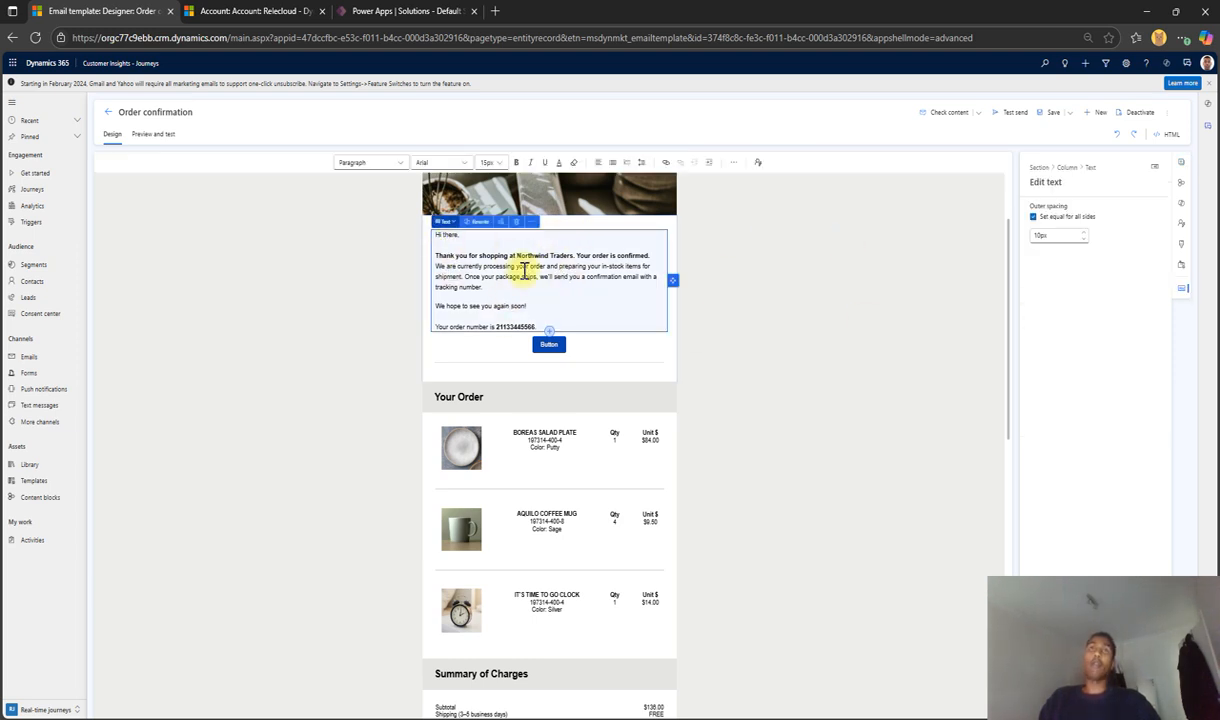
scroll(540, 300, down, 2)
scroll(468, 245, up, 2)
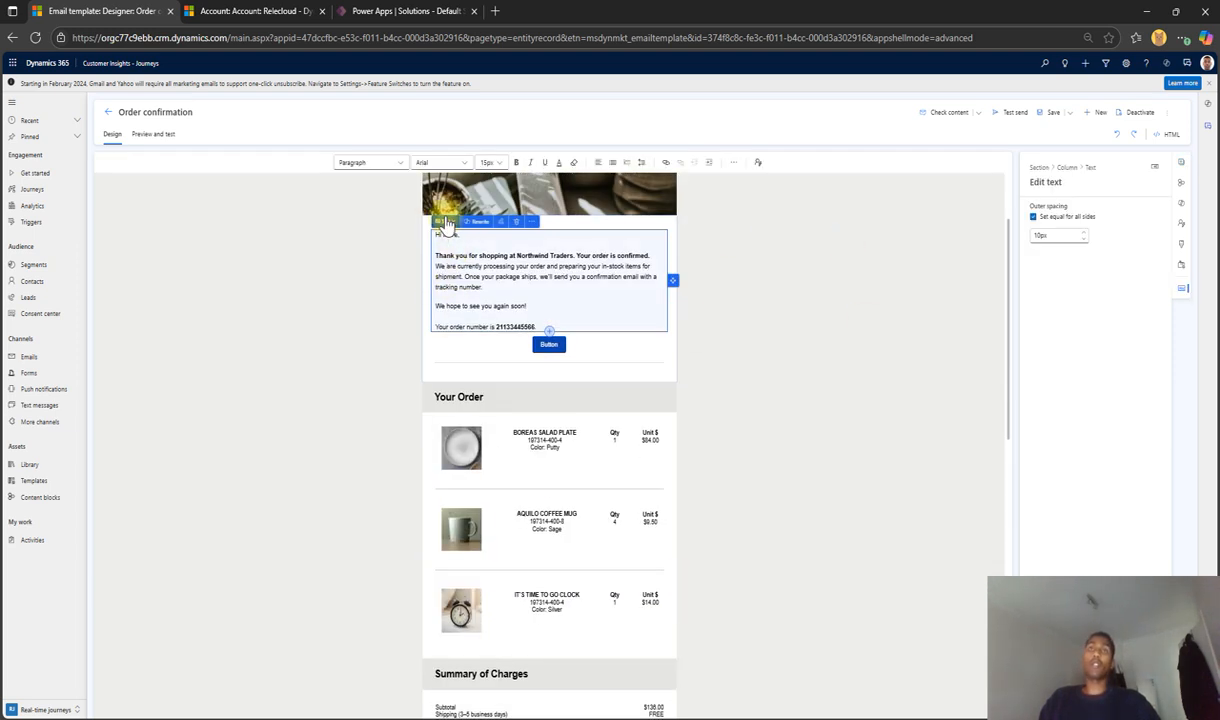
click(989, 262)
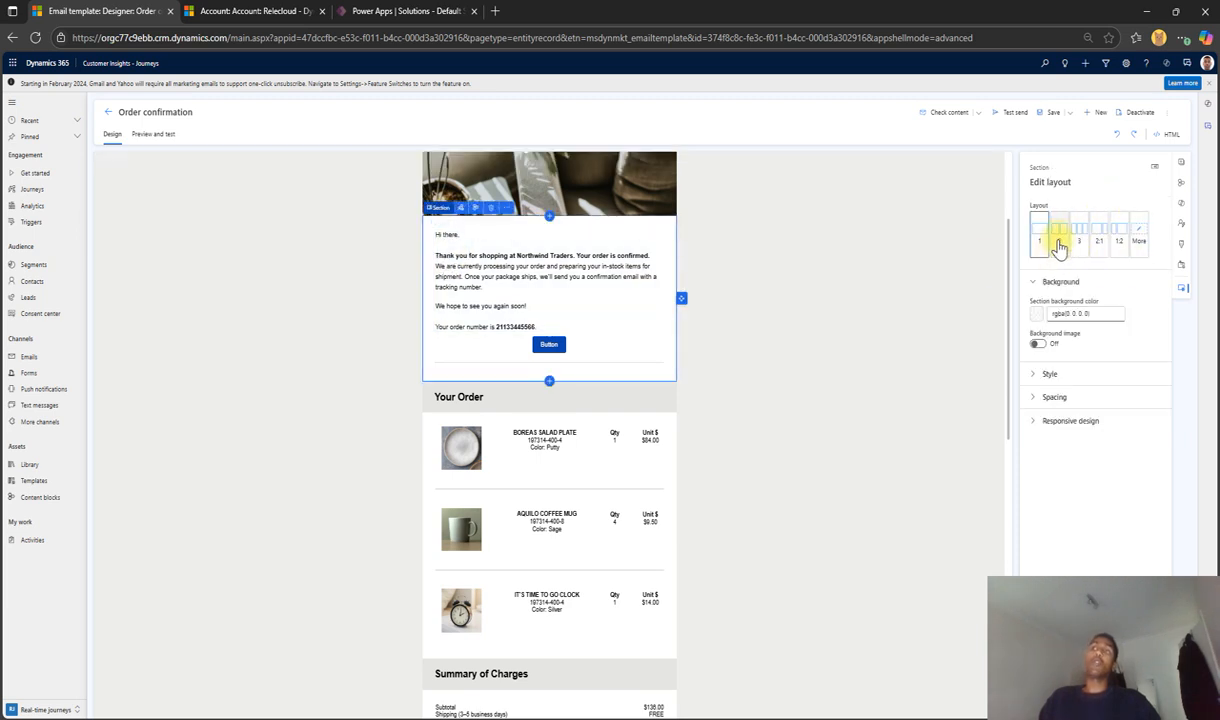
click(1140, 244)
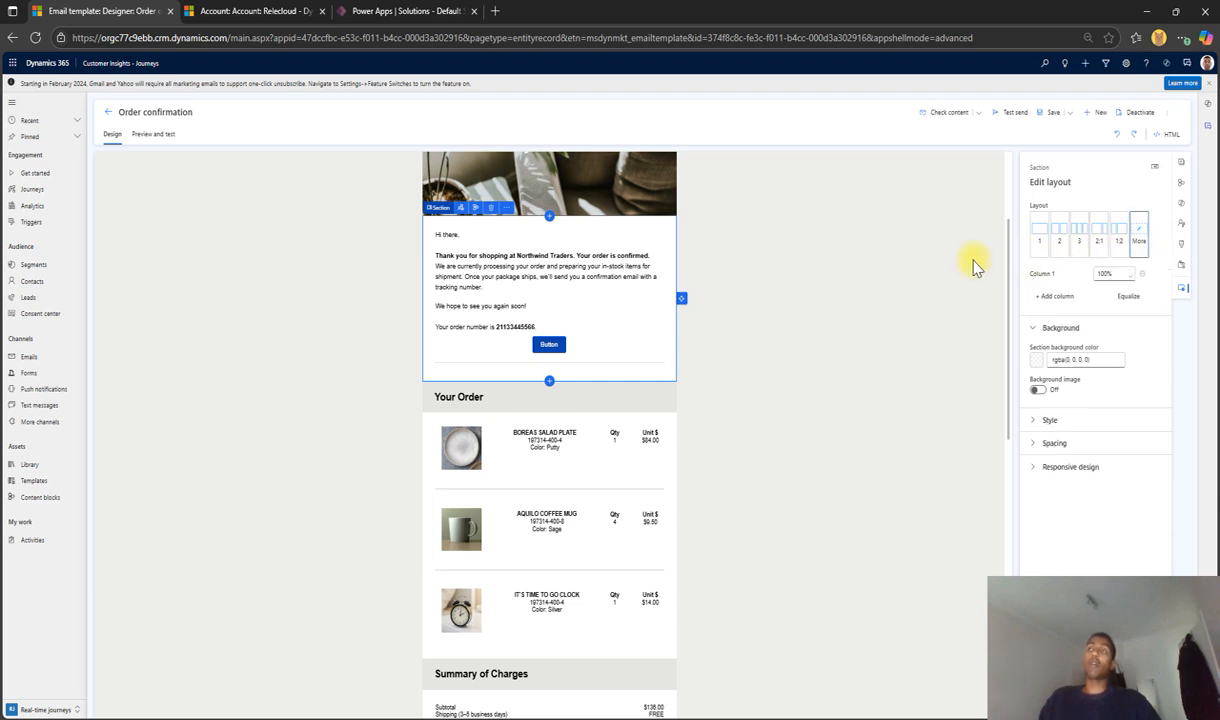
click(1060, 296)
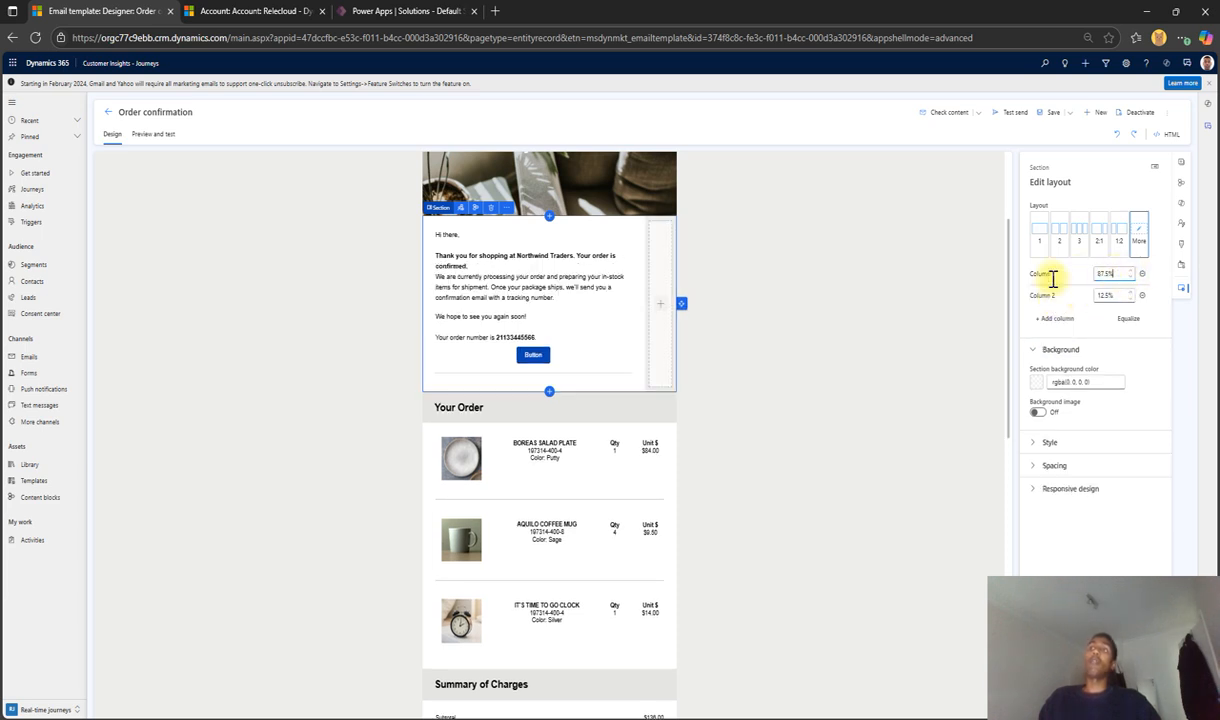
double_click(1116, 274)
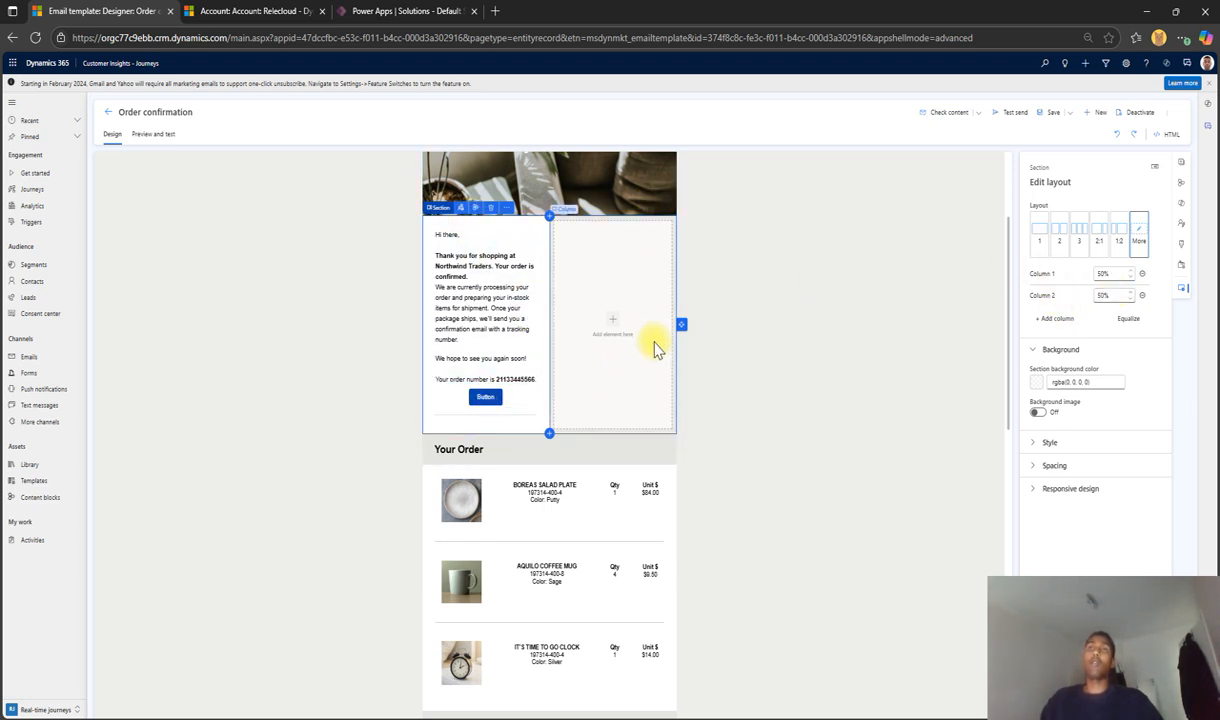
Check which elements the empty second column accepts and try placing a custom layout section in the email
click(610, 333)
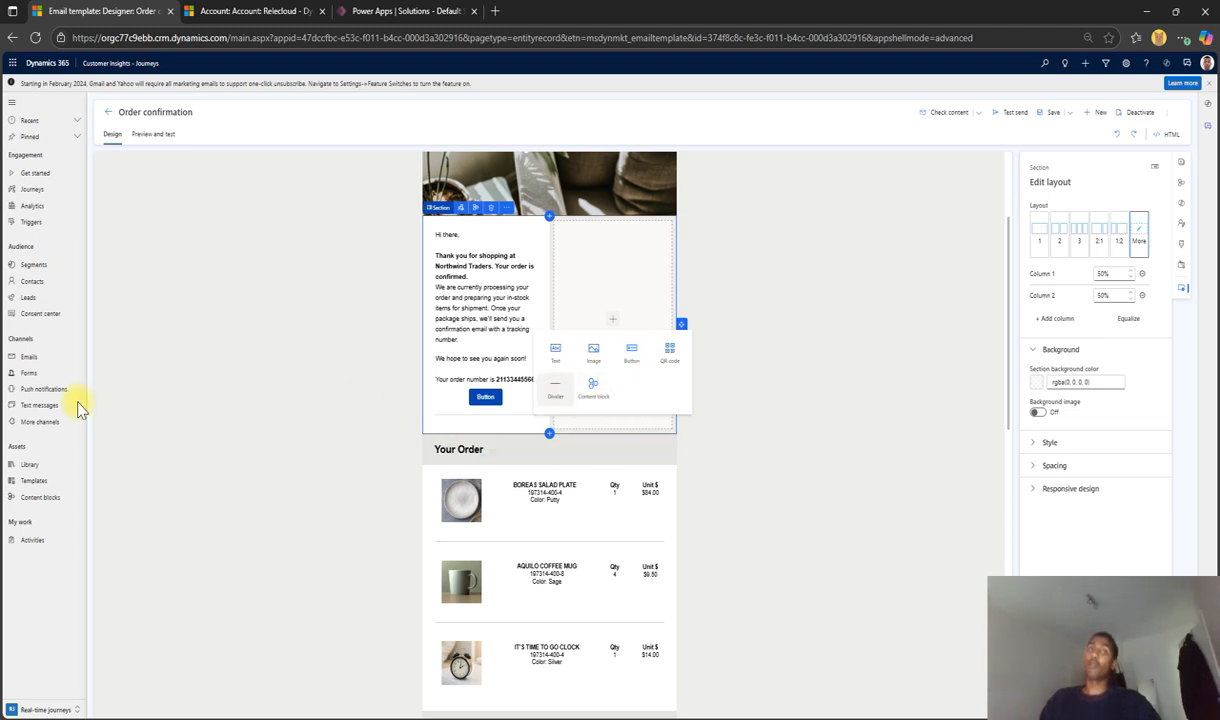
click(809, 240)
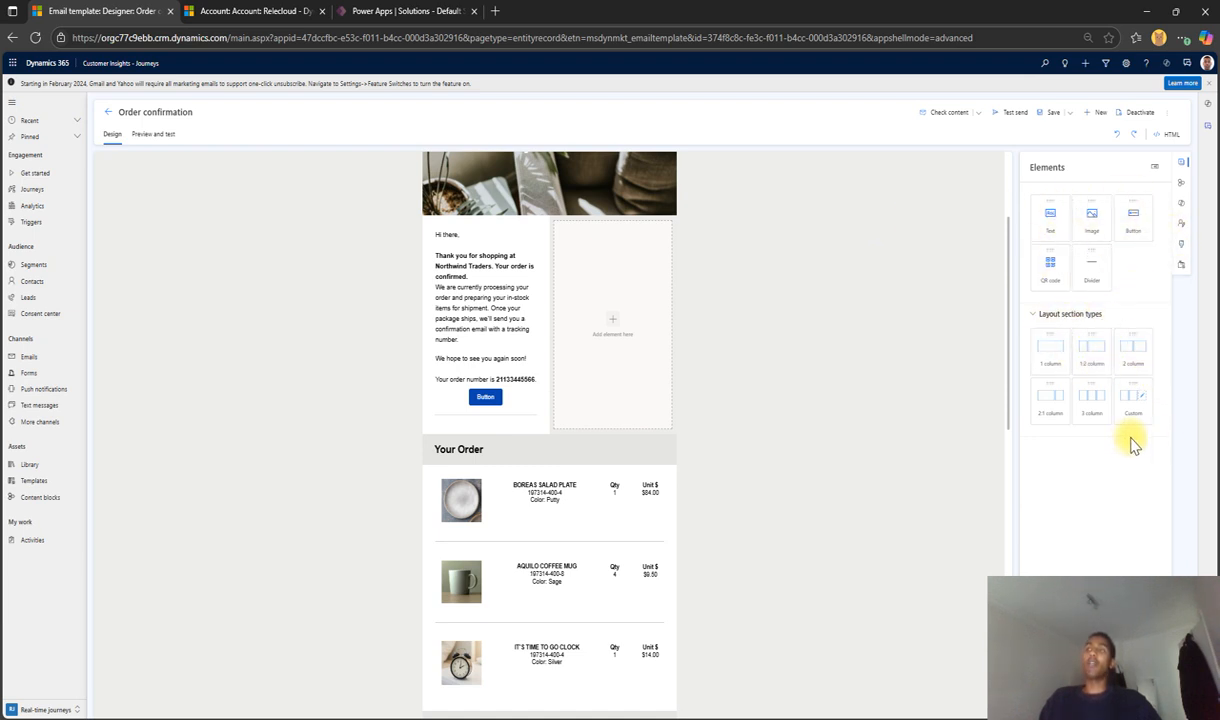
drag(1136, 405, 783, 362)
drag(1213, 388, 548, 230)
drag(848, 275, 862, 282)
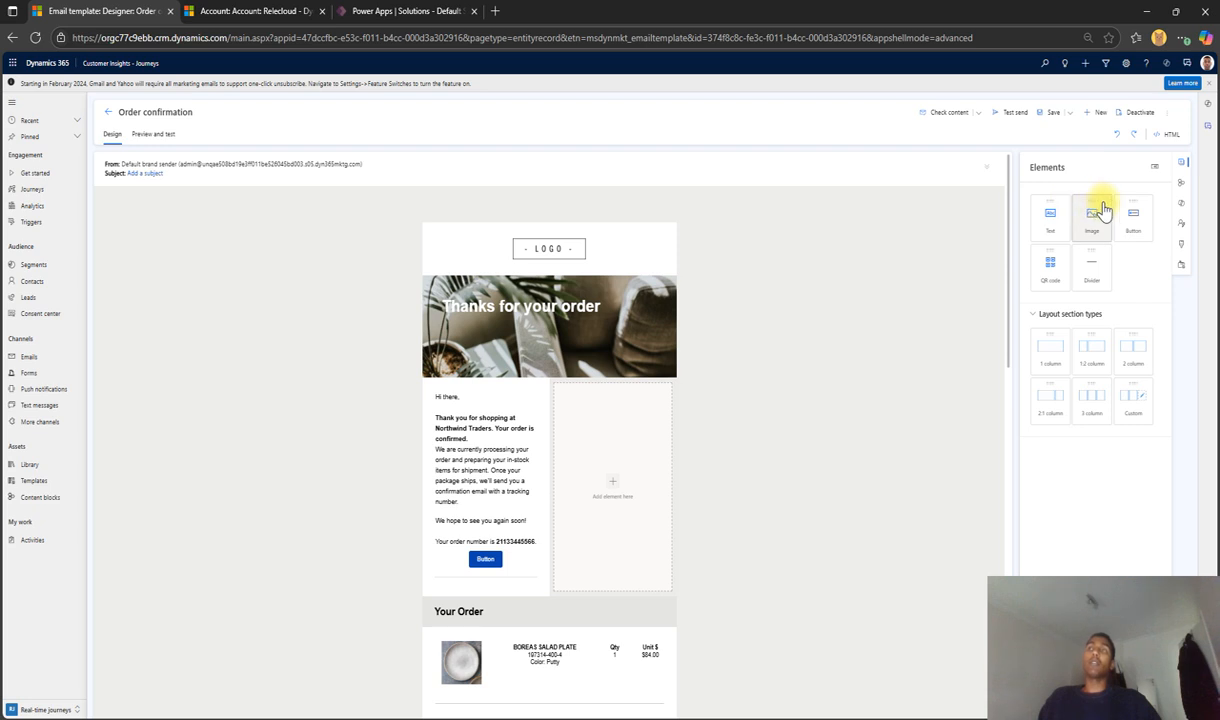
Check the available content blocks and inspect the settings of the "Get more good stuff" text near the footer
click(1181, 185)
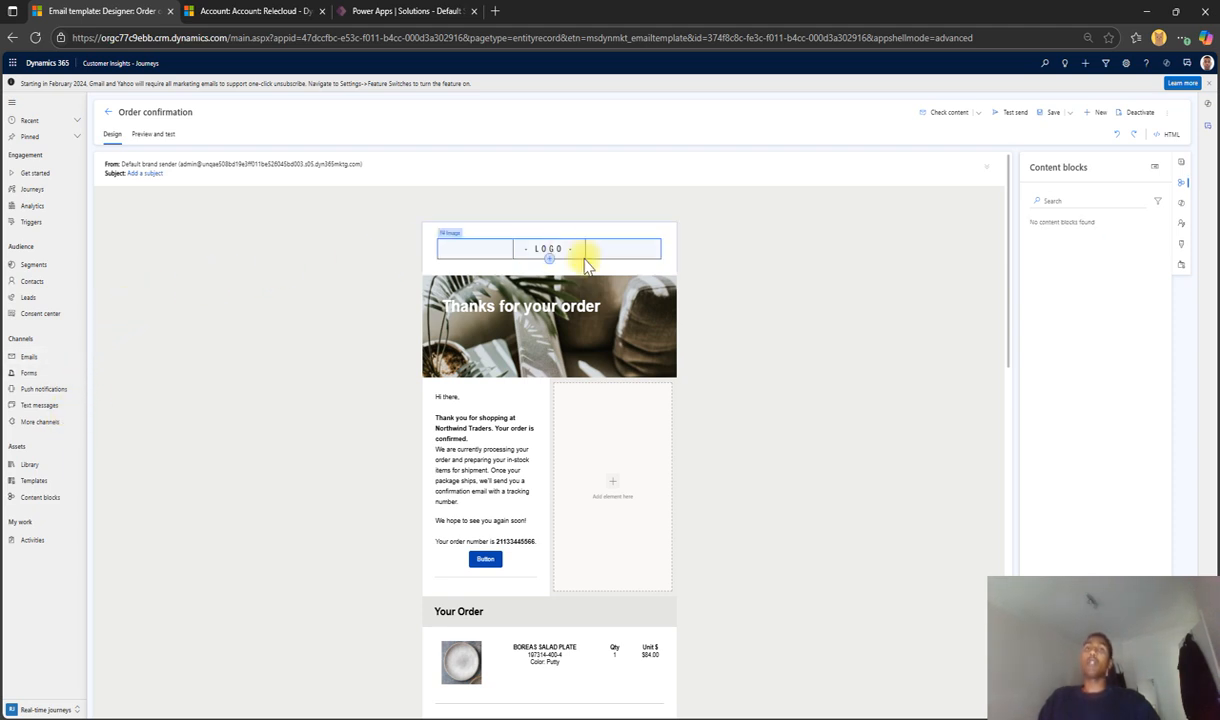
scroll(491, 397, down, 10)
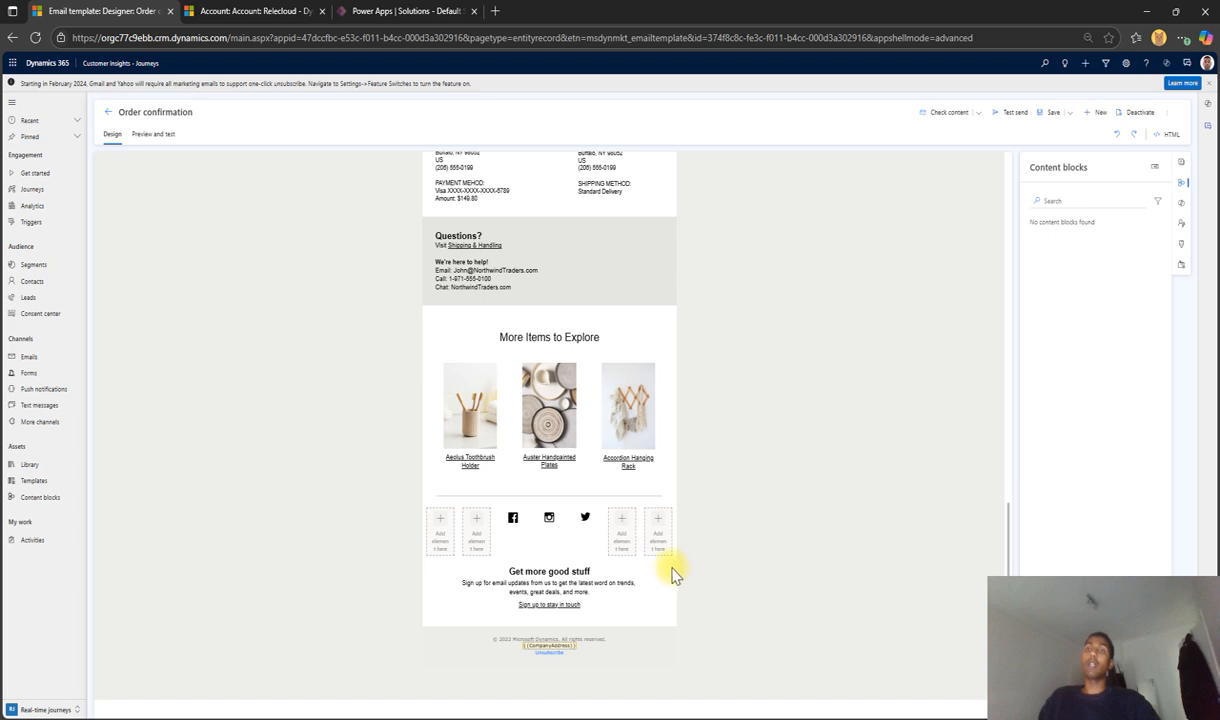
click(520, 578)
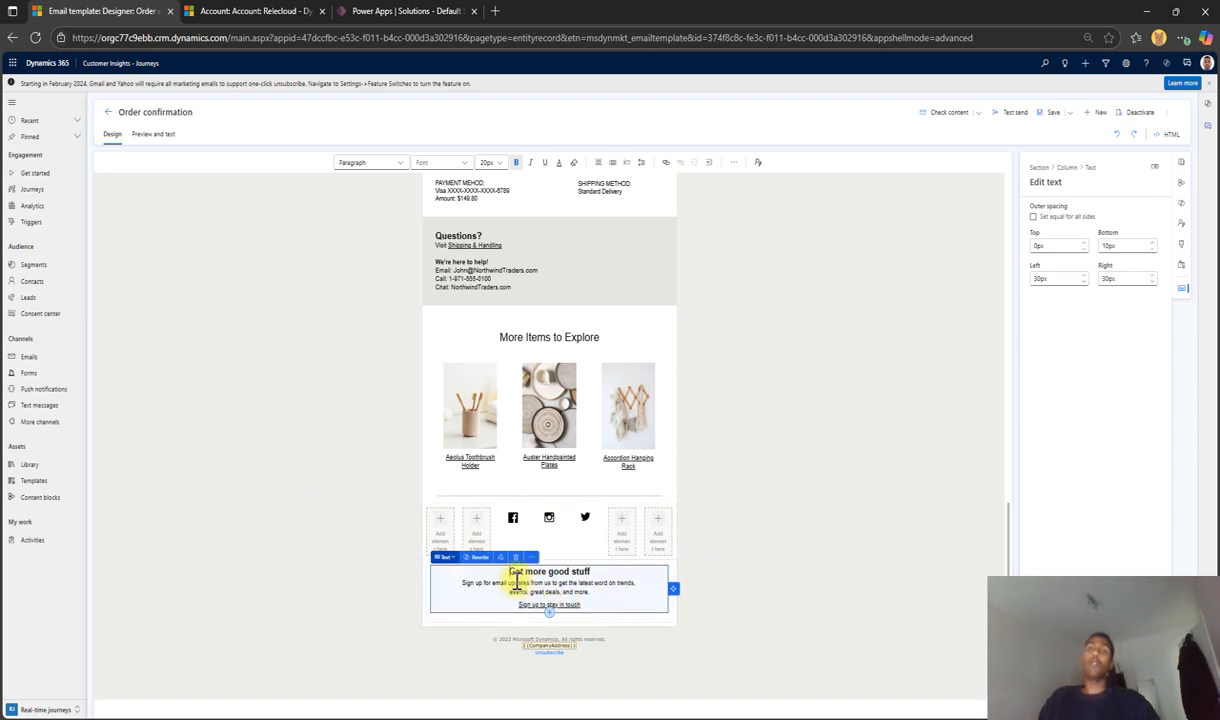
Save the whole section holding the "Get more good stuff" text as a content block titled "Get more good stuff"
drag(510, 574, 580, 586)
click(613, 606)
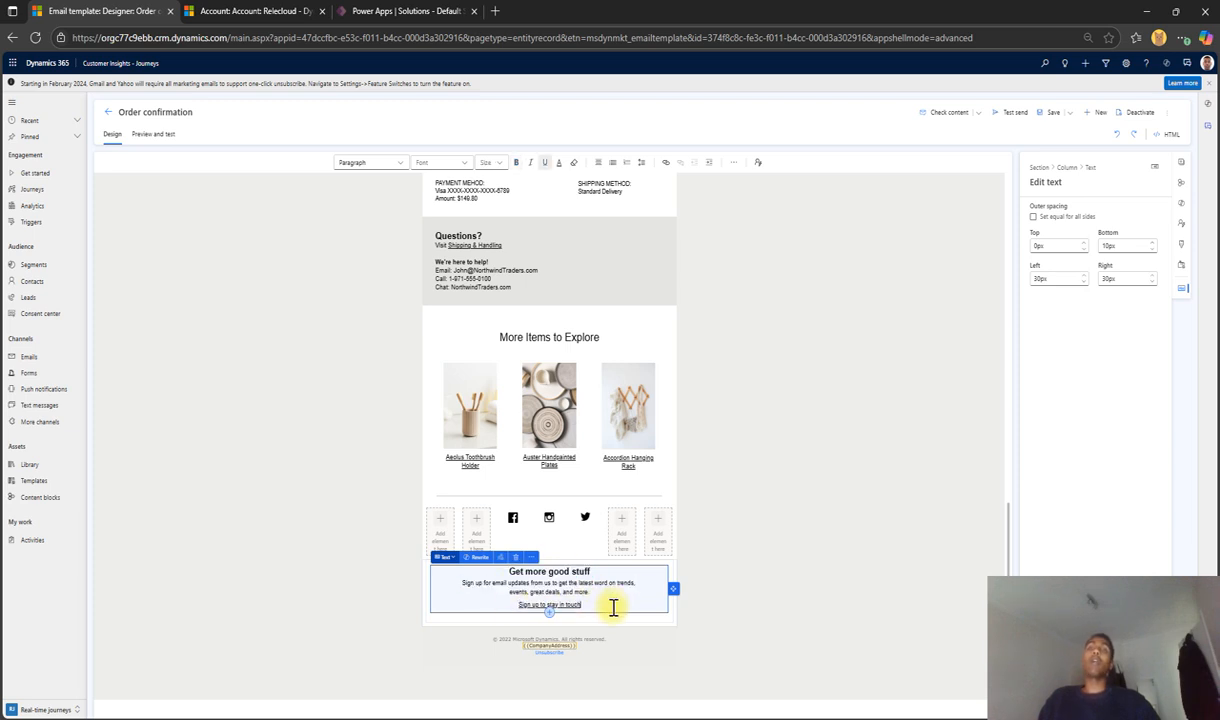
click(445, 558)
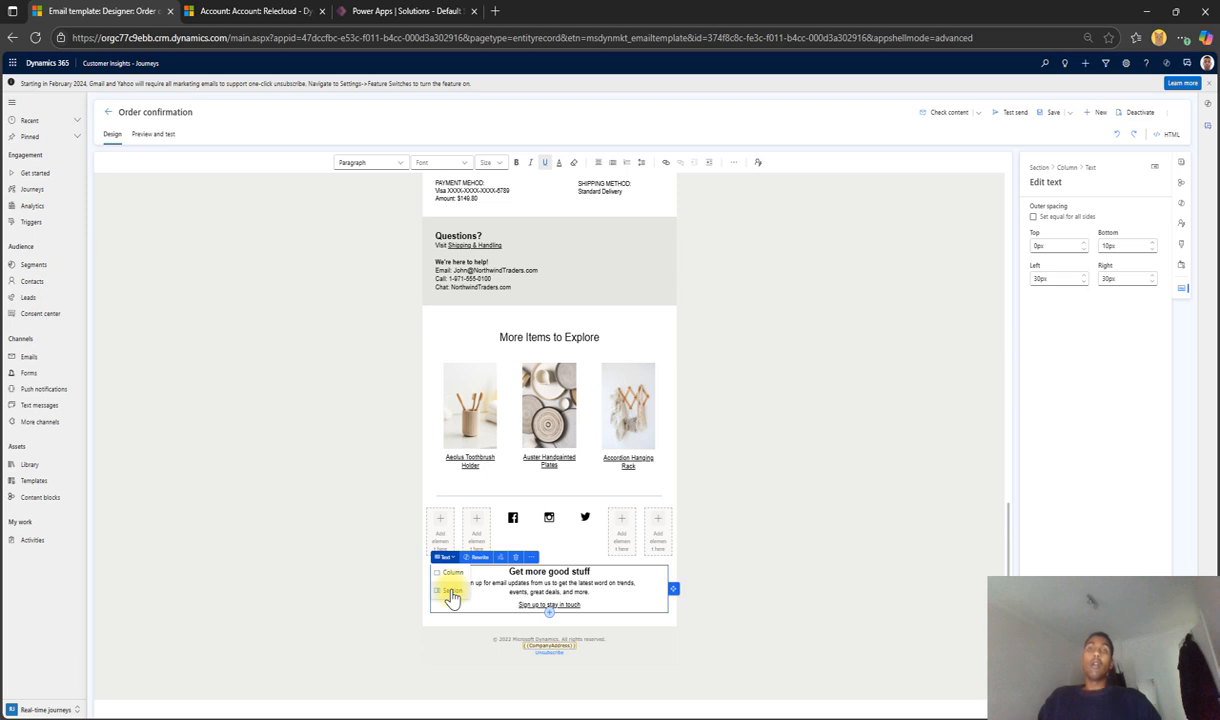
click(451, 593)
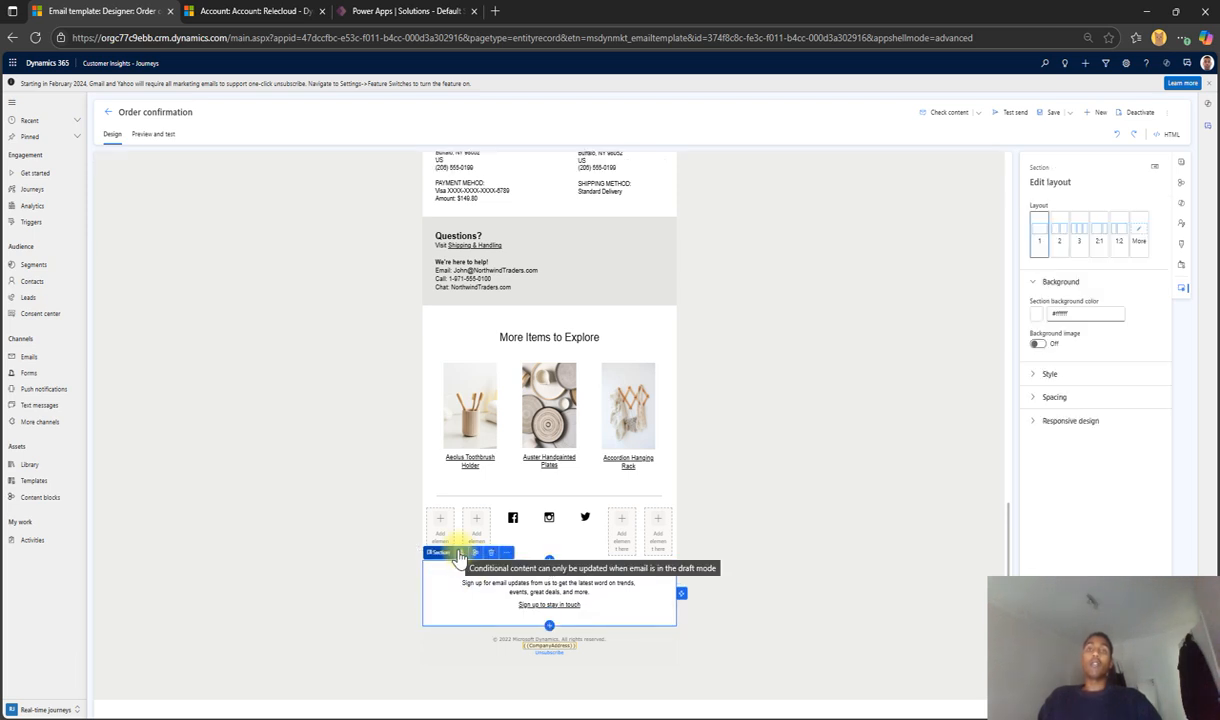
click(507, 555)
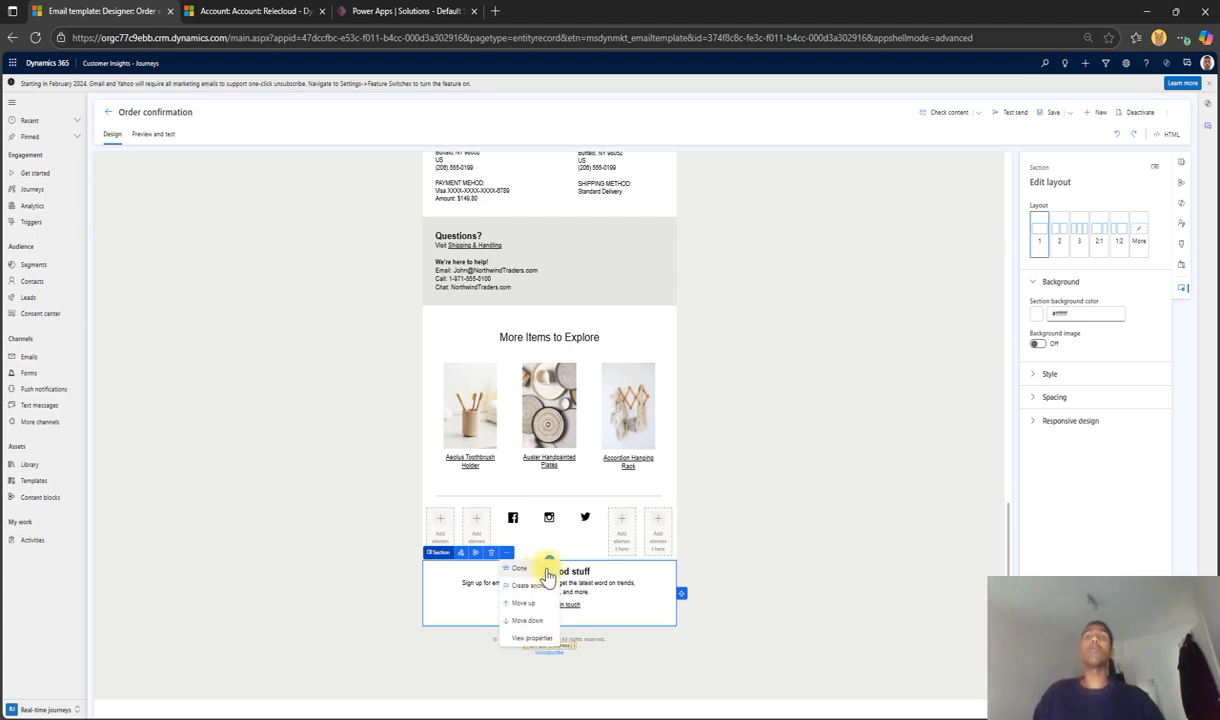
click(476, 554)
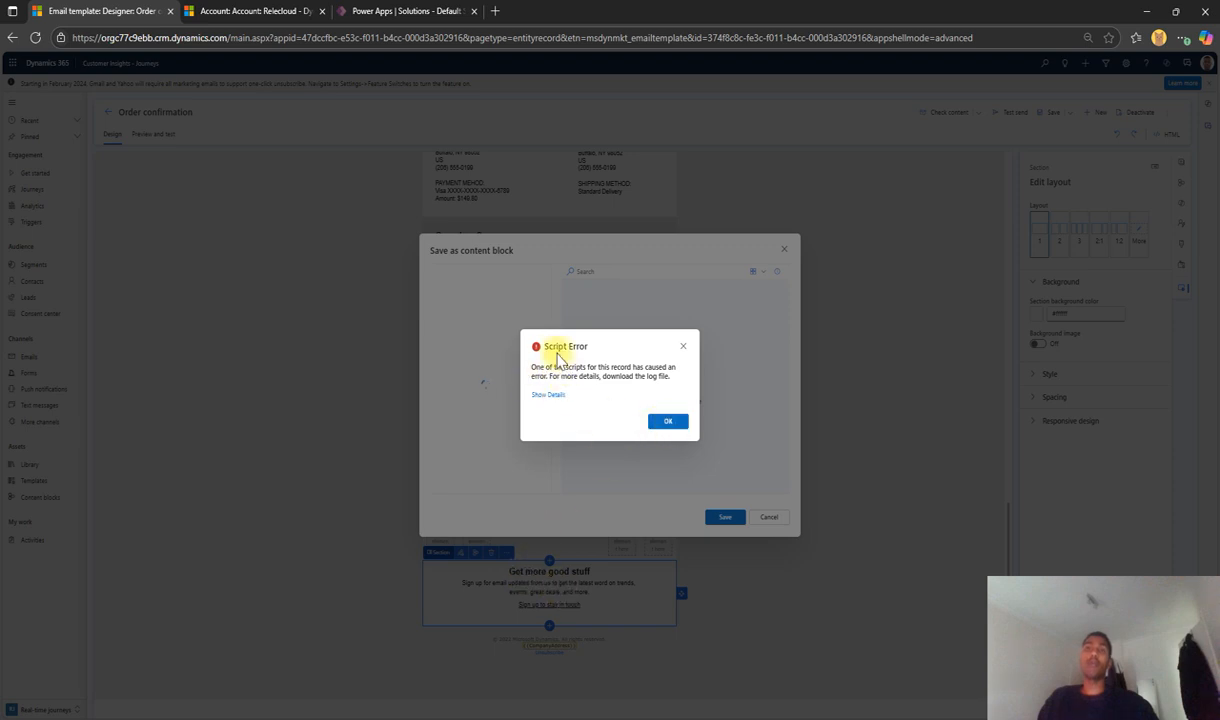
click(668, 422)
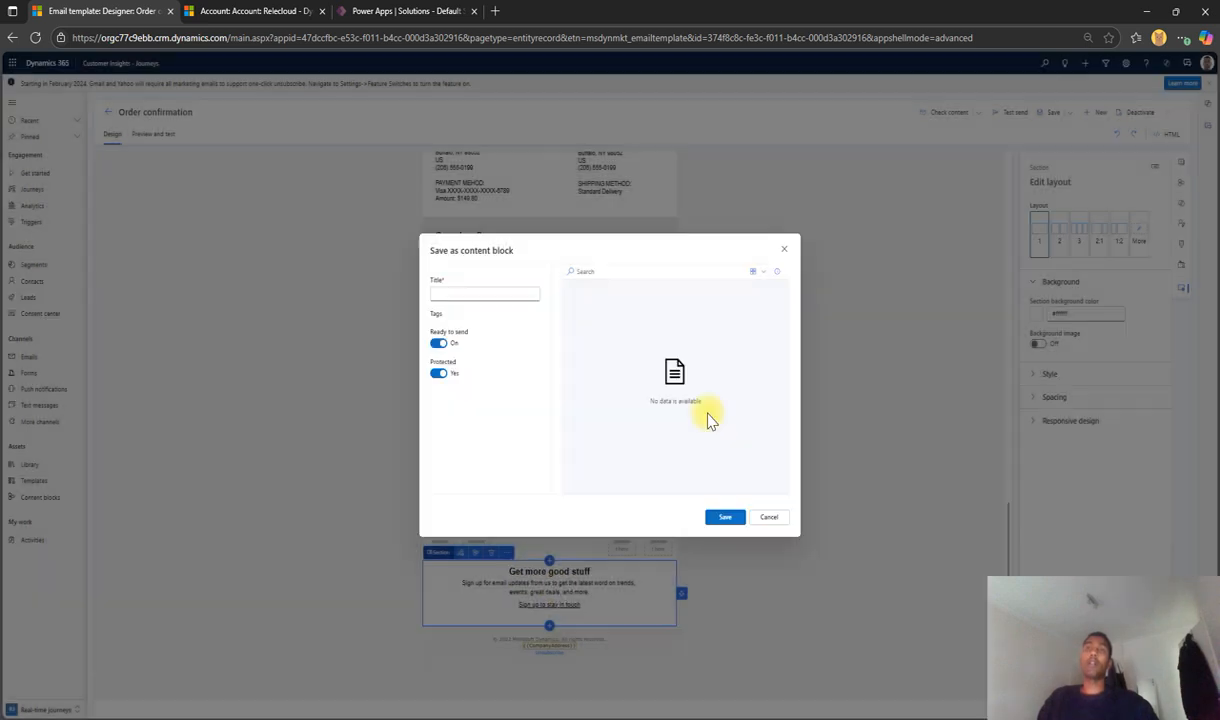
click(465, 293)
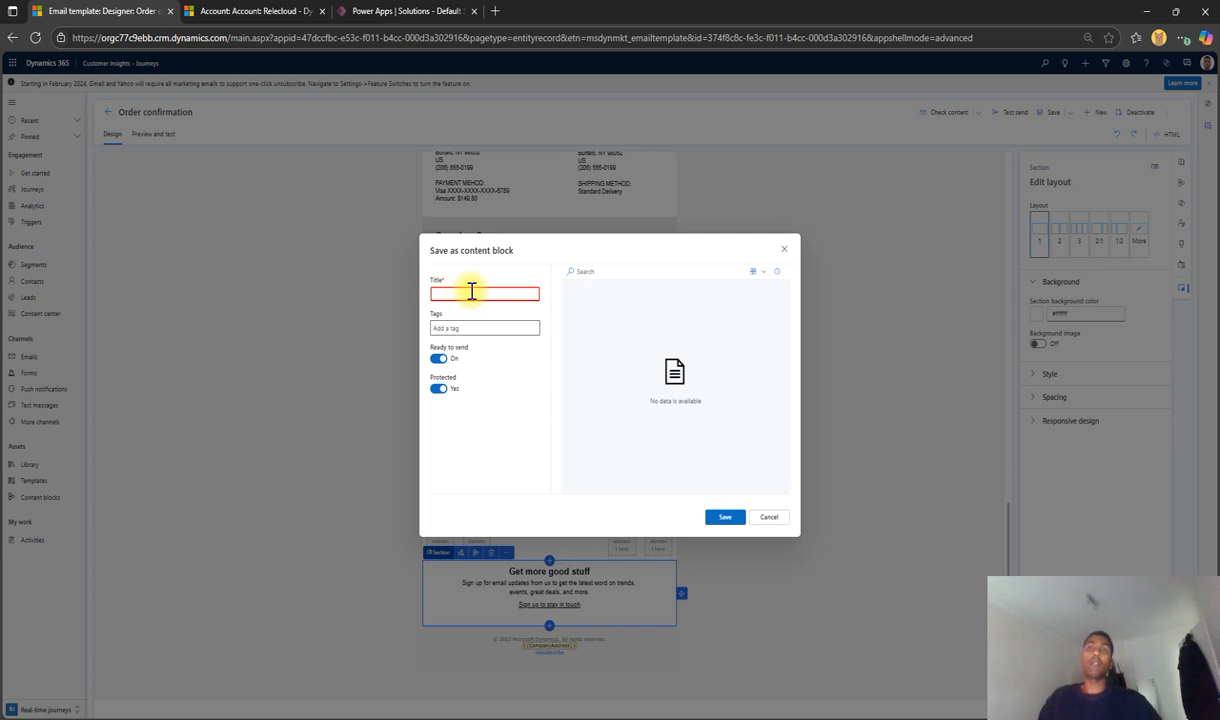
text(Get more good stuff)
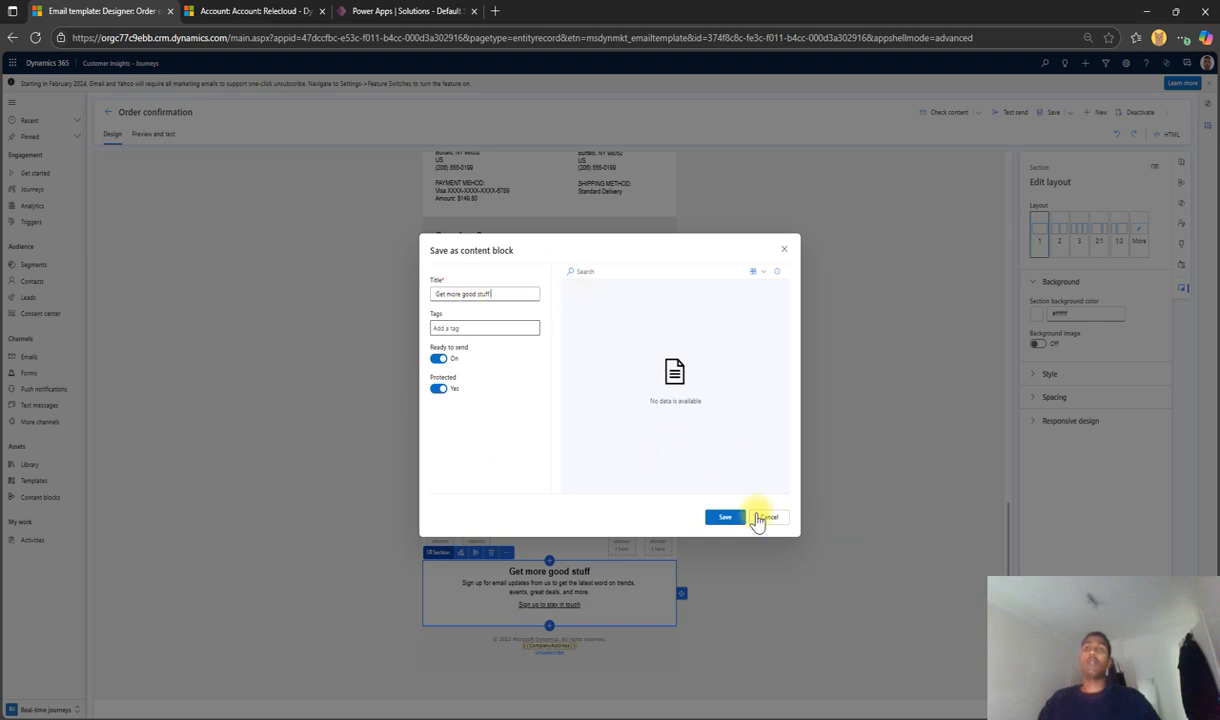
click(723, 518)
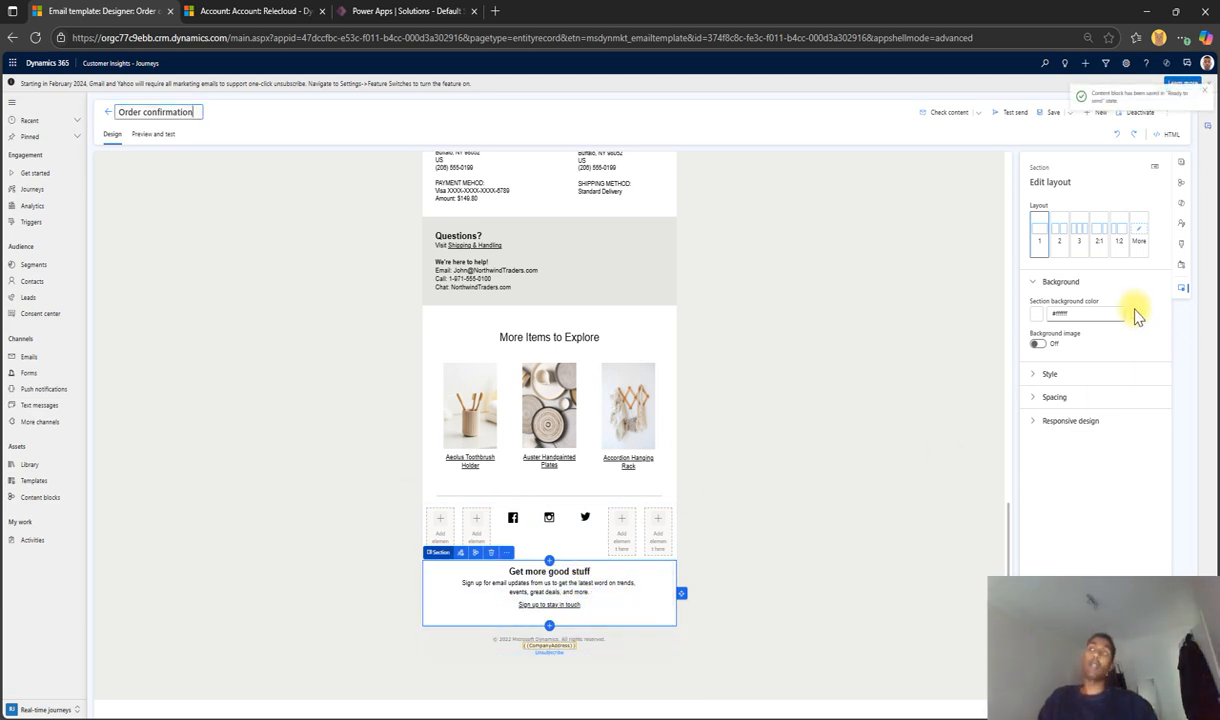
Deselect the footer section and check the content blocks list for the newly saved block
click(924, 435)
click(1181, 162)
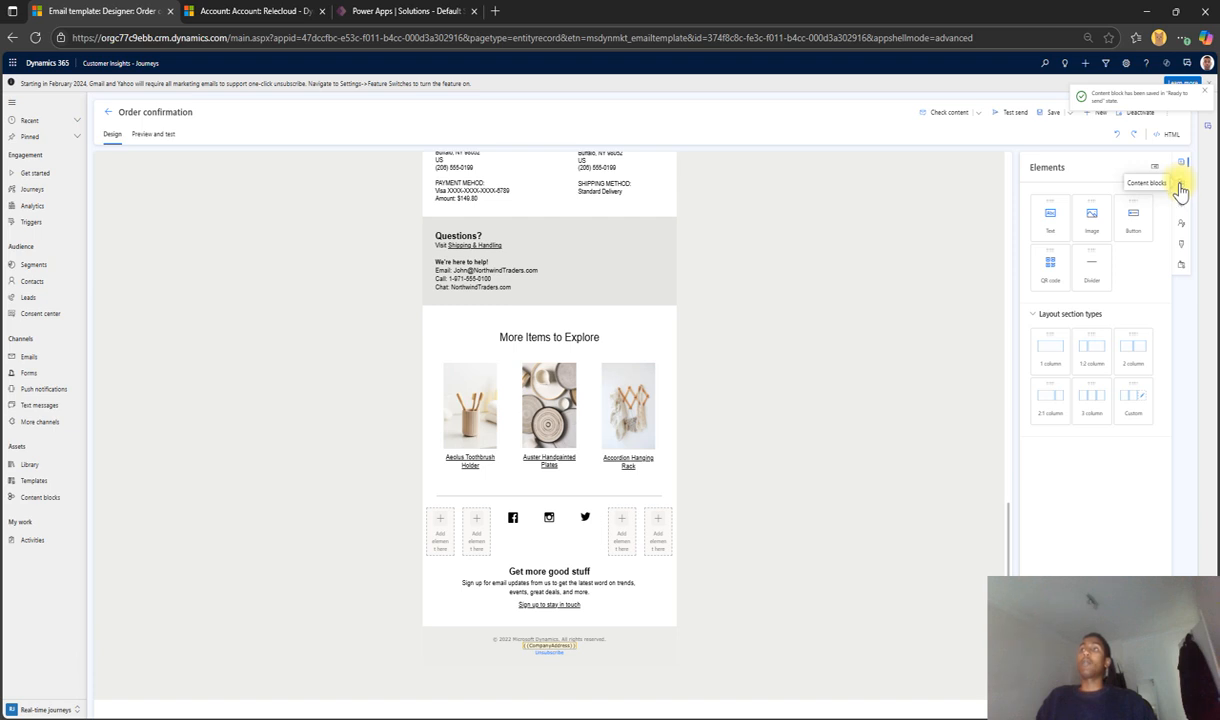
click(1181, 188)
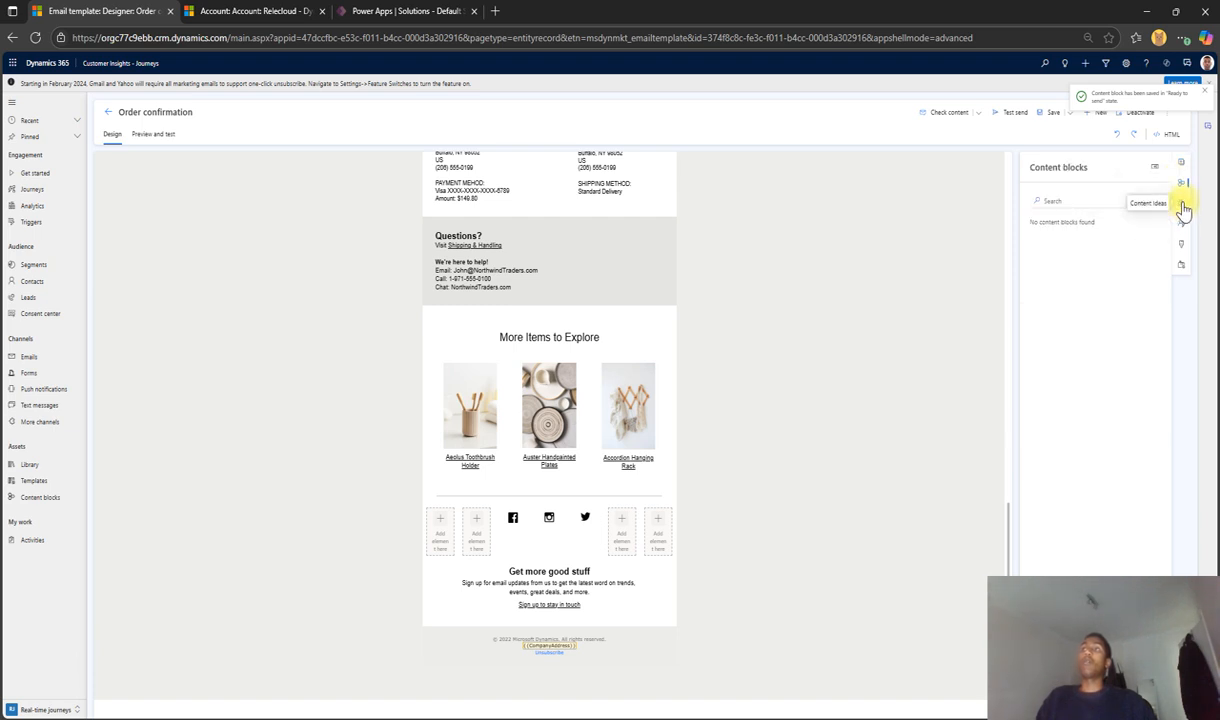
Open Content ideas for the email and examine the suggested key points and the available tone of voice options
click(1181, 206)
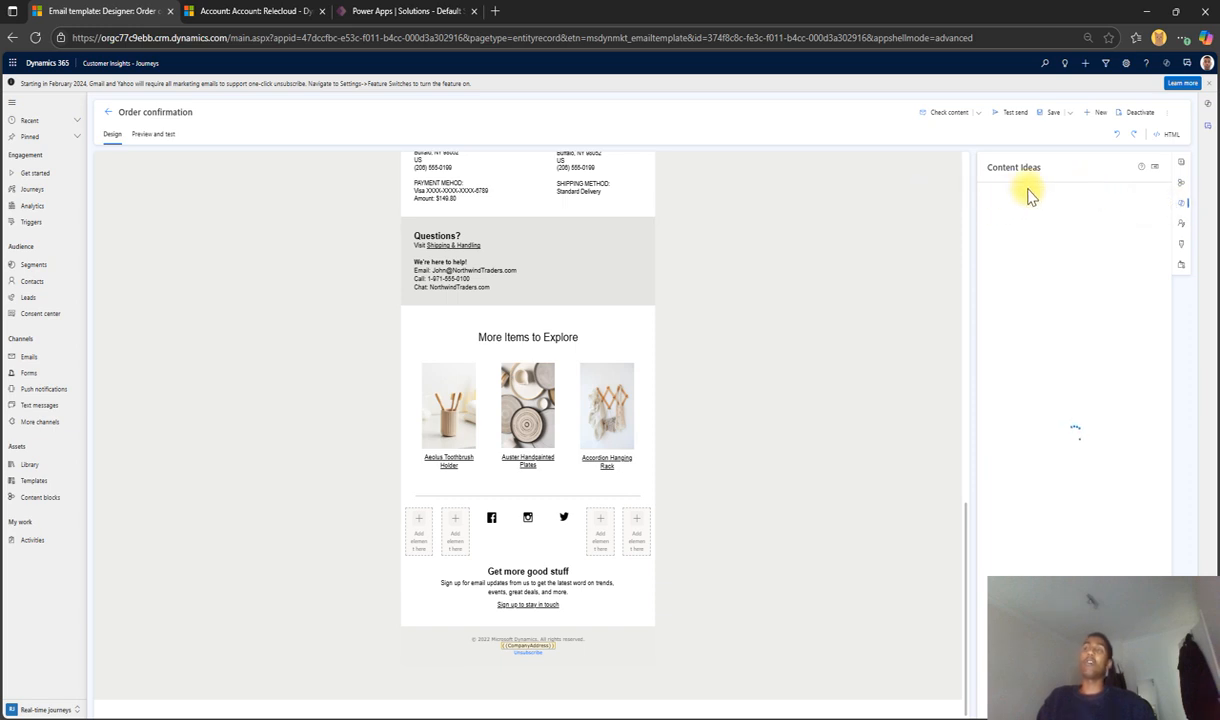
click(531, 254)
click(491, 380)
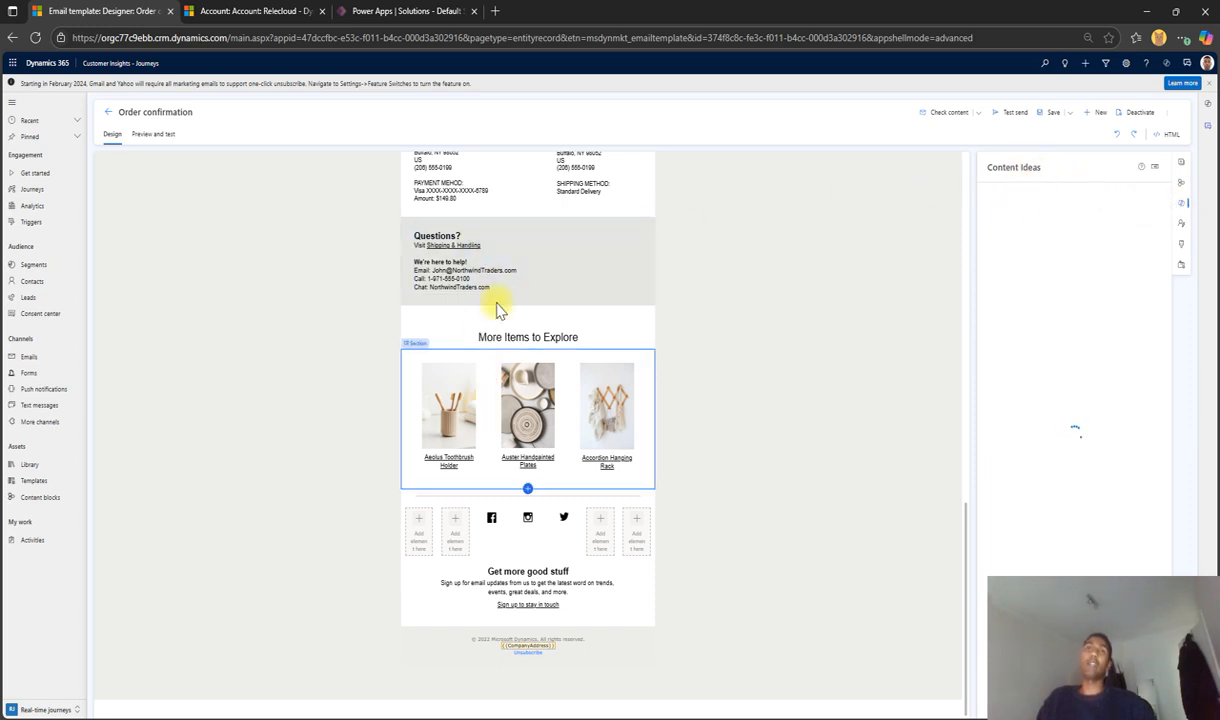
scroll(498, 305, up, 5)
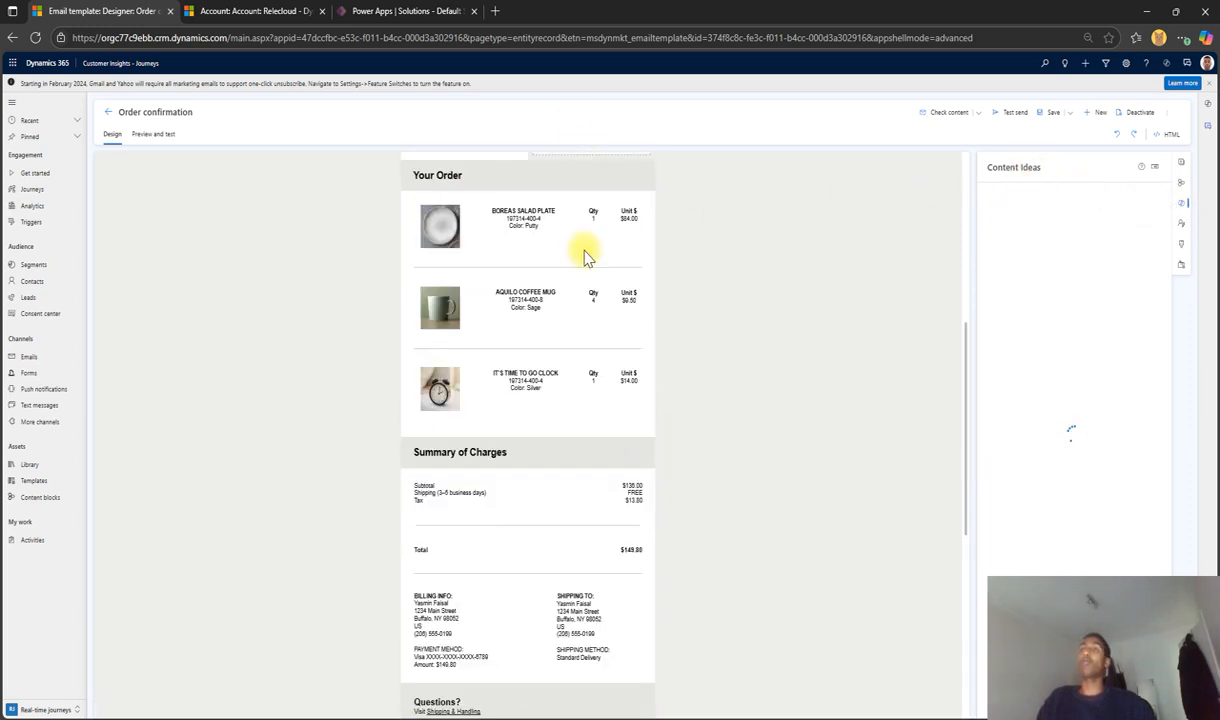
scroll(587, 257, up, 3)
scroll(500, 280, up, 3)
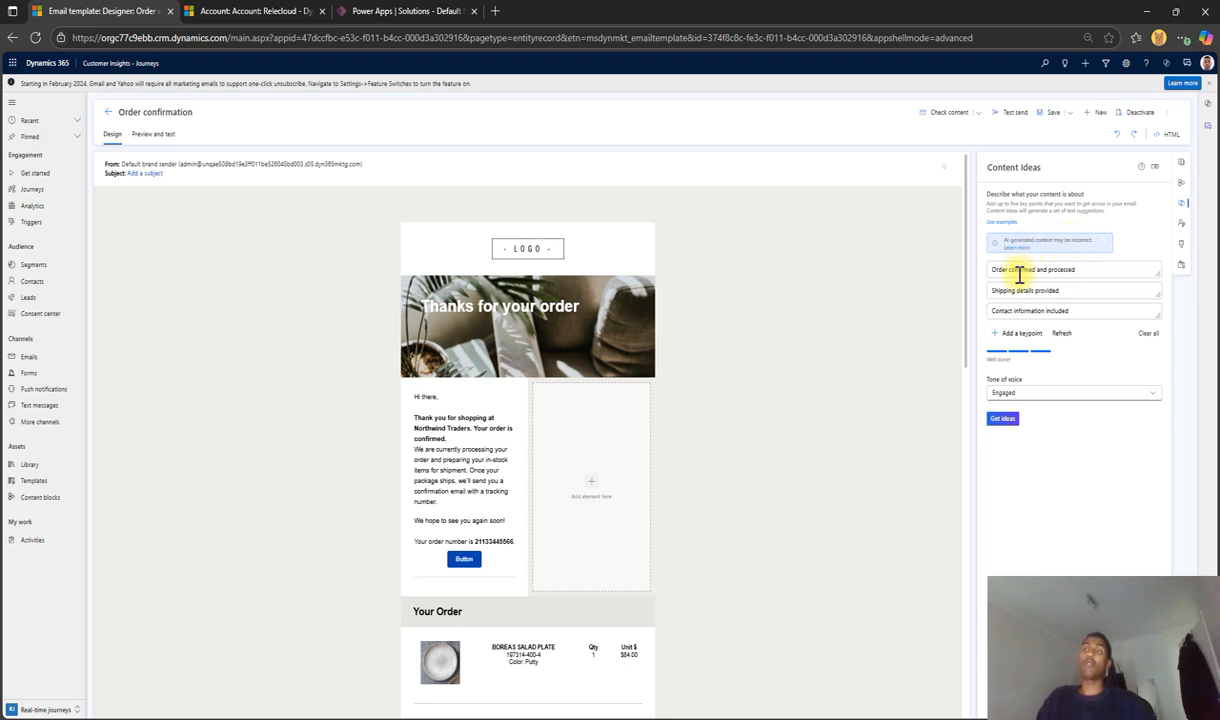
click(1026, 400)
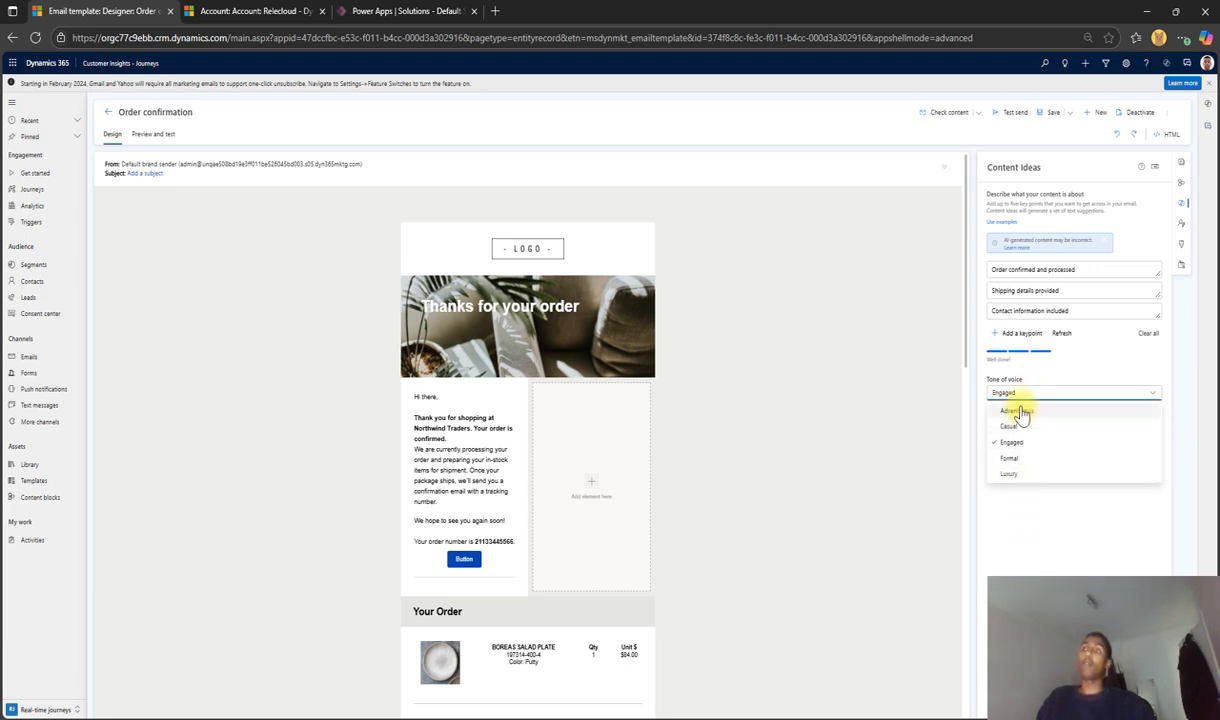
click(1020, 533)
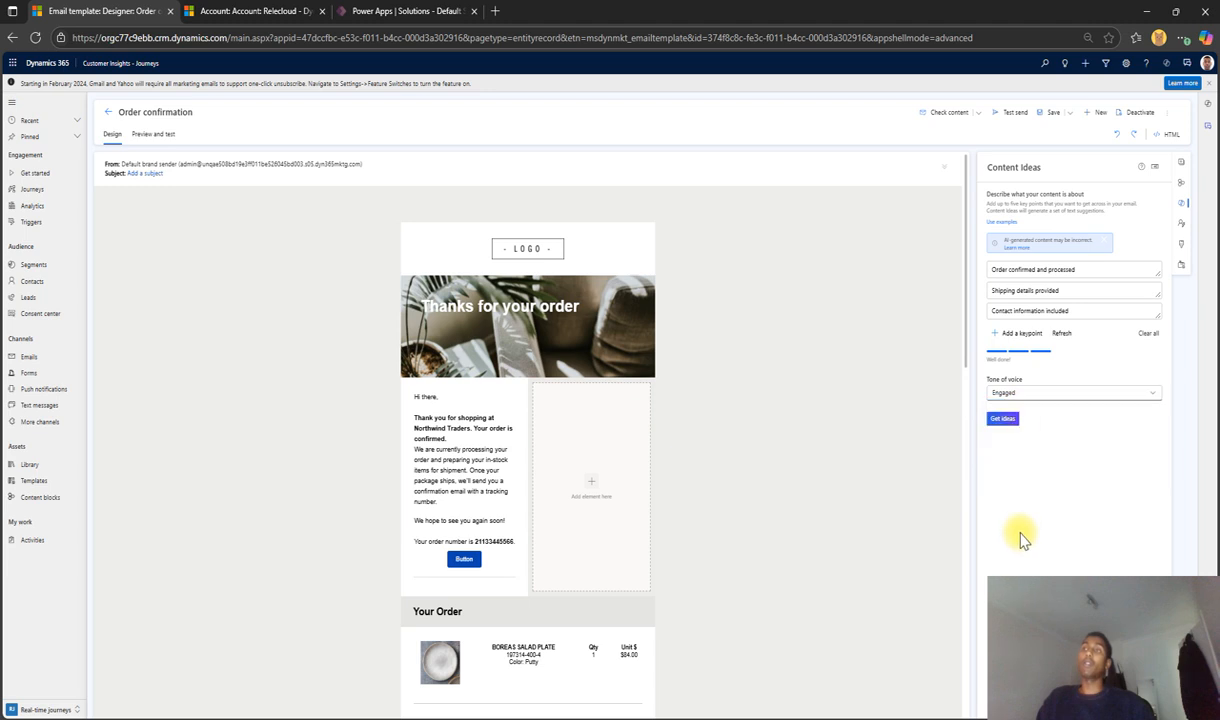
click(1016, 269)
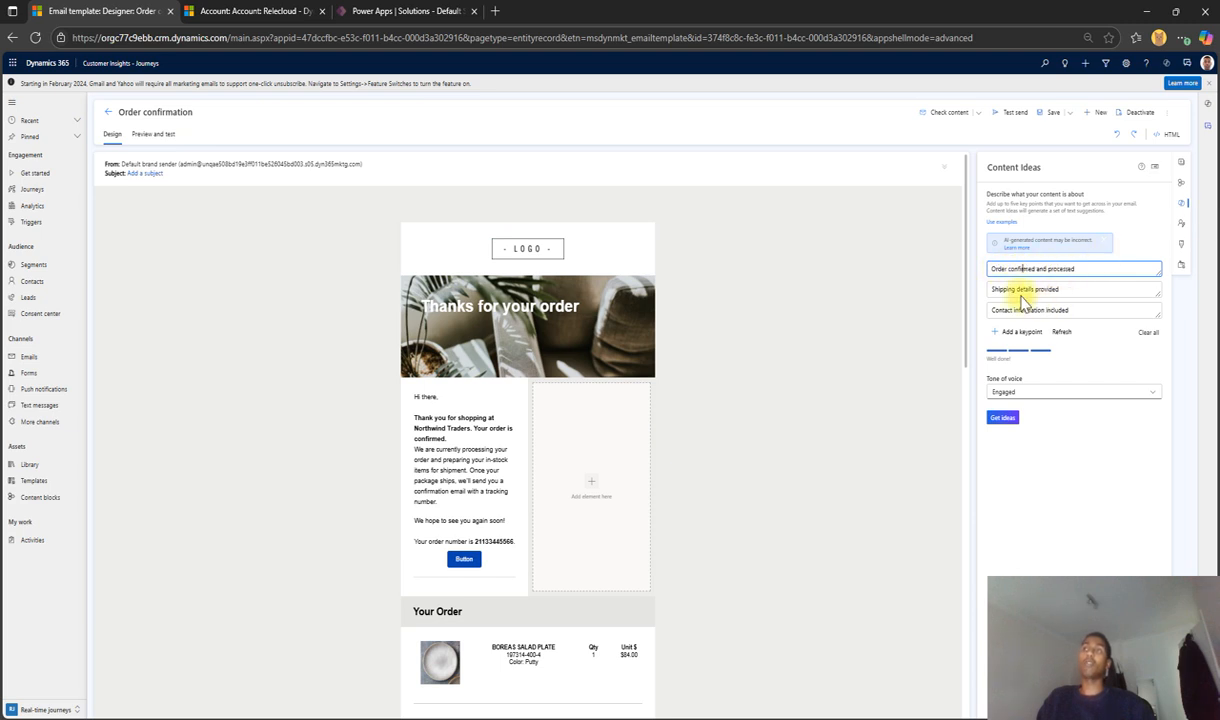
drag(1005, 289, 1062, 289)
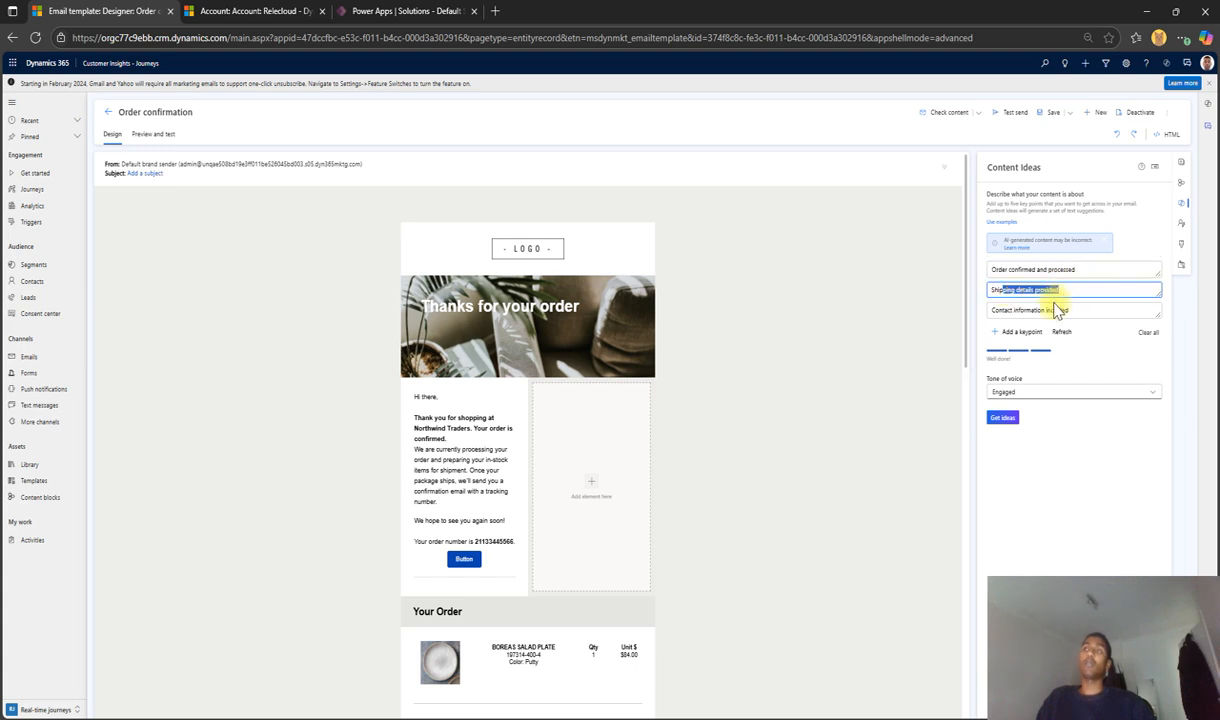
drag(991, 310, 1078, 309)
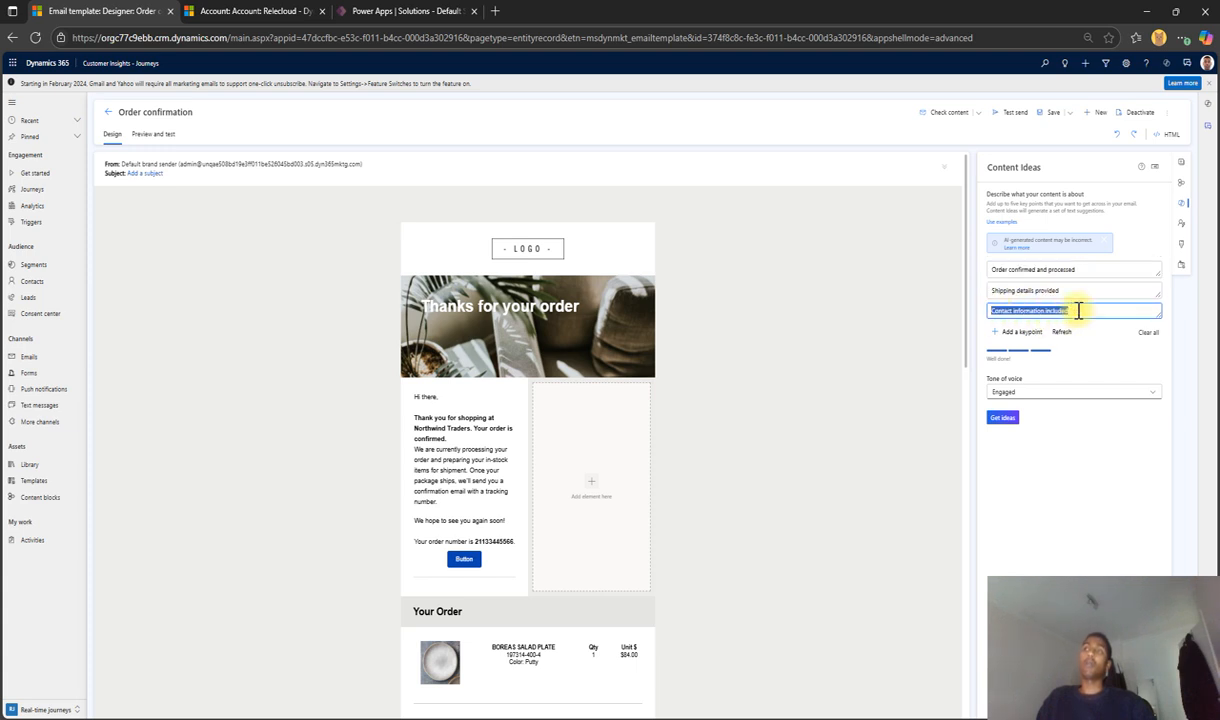
click(1073, 528)
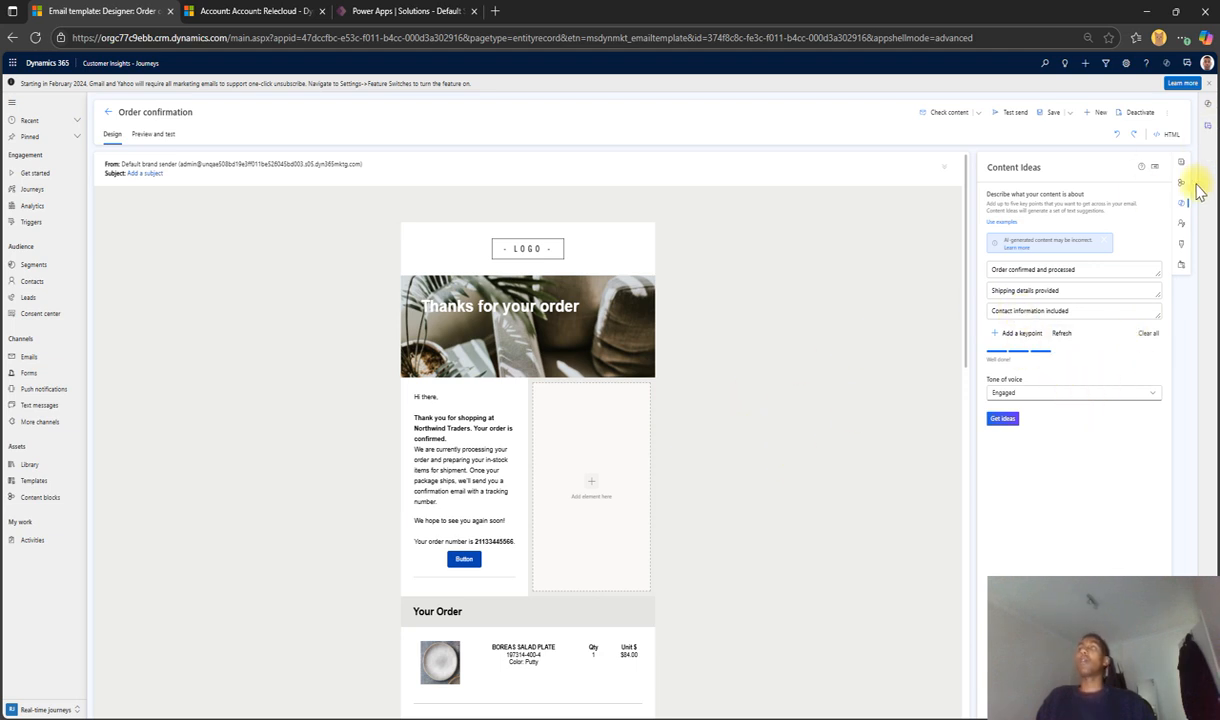
Examine the personalization overview of the email, including inline conditions, lists and compliance
click(1183, 226)
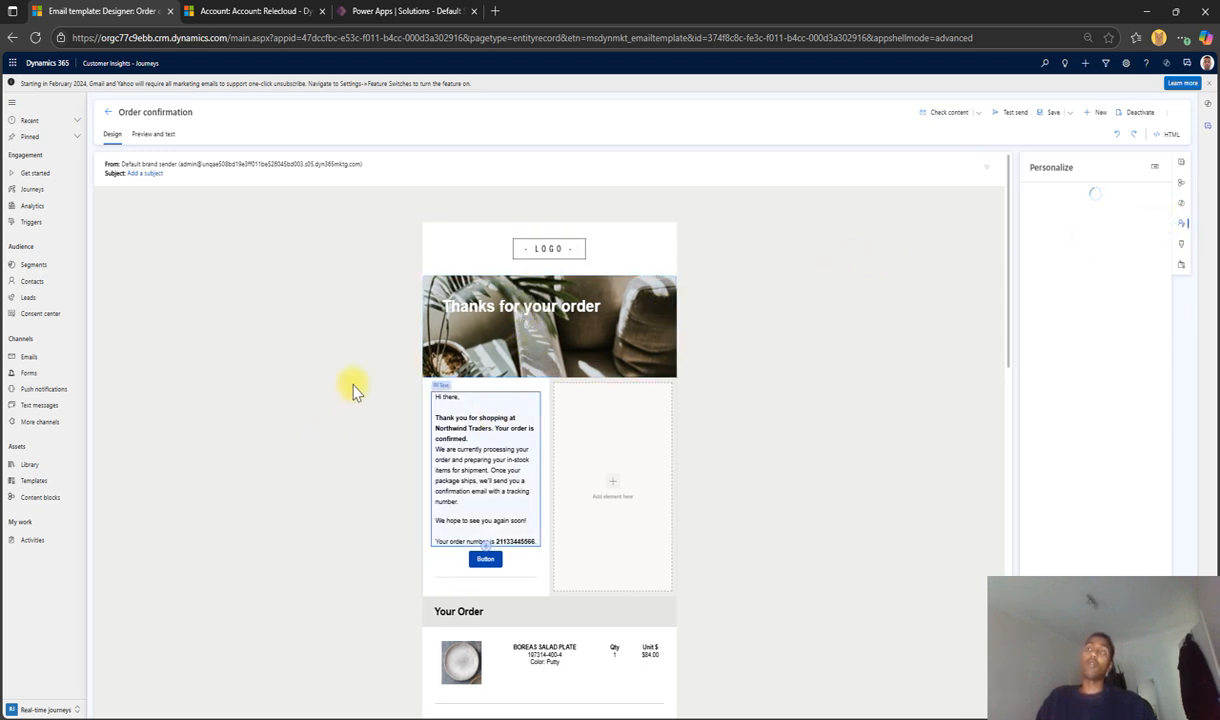
scroll(460, 386, down, 2)
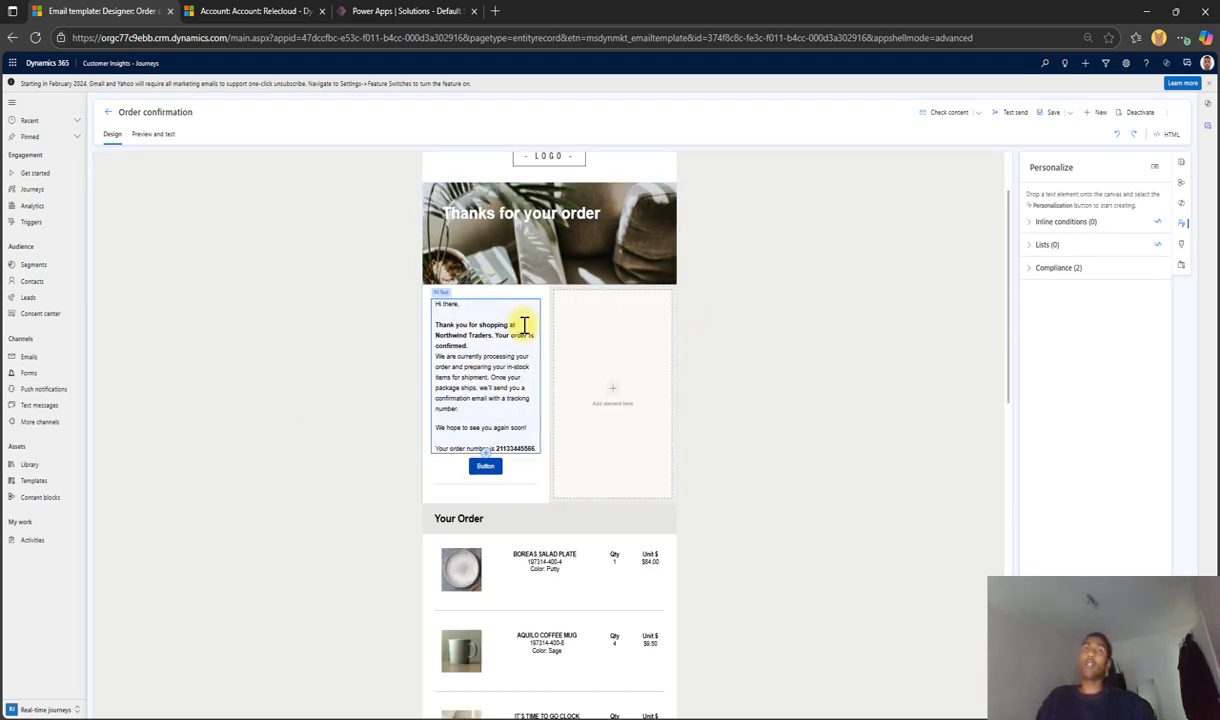
scroll(517, 318, up, 2)
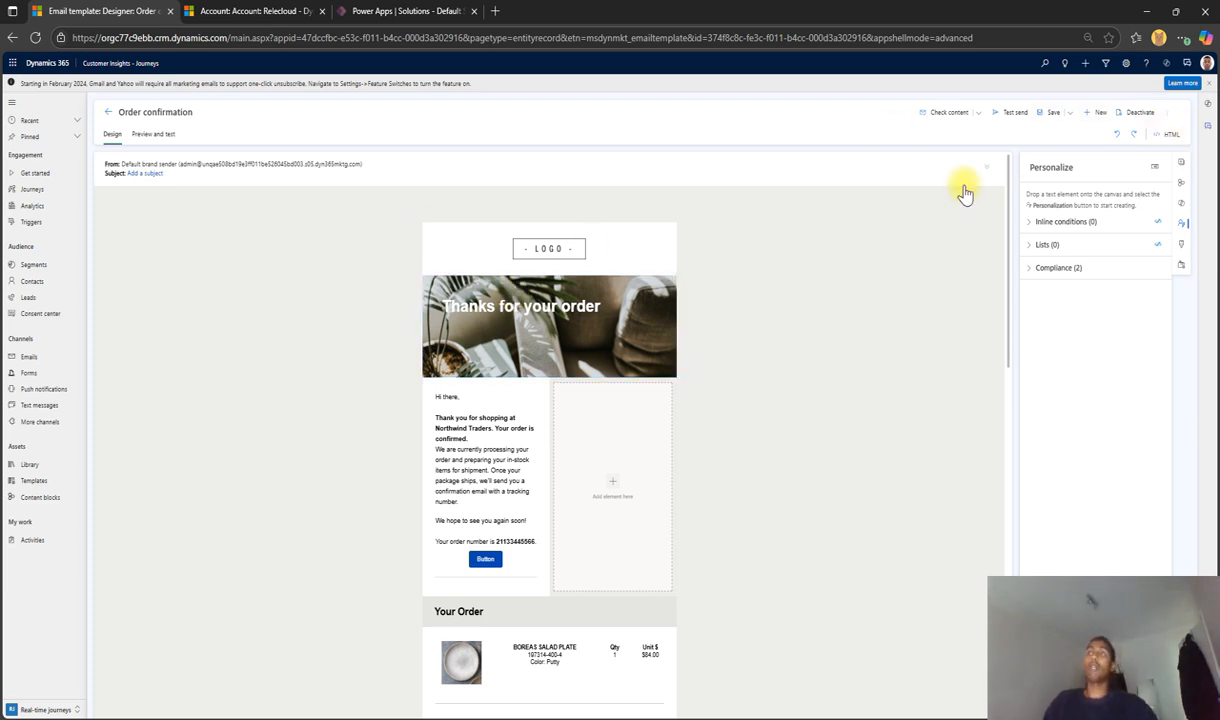
Delete the empty second column beside the greeting text
click(480, 397)
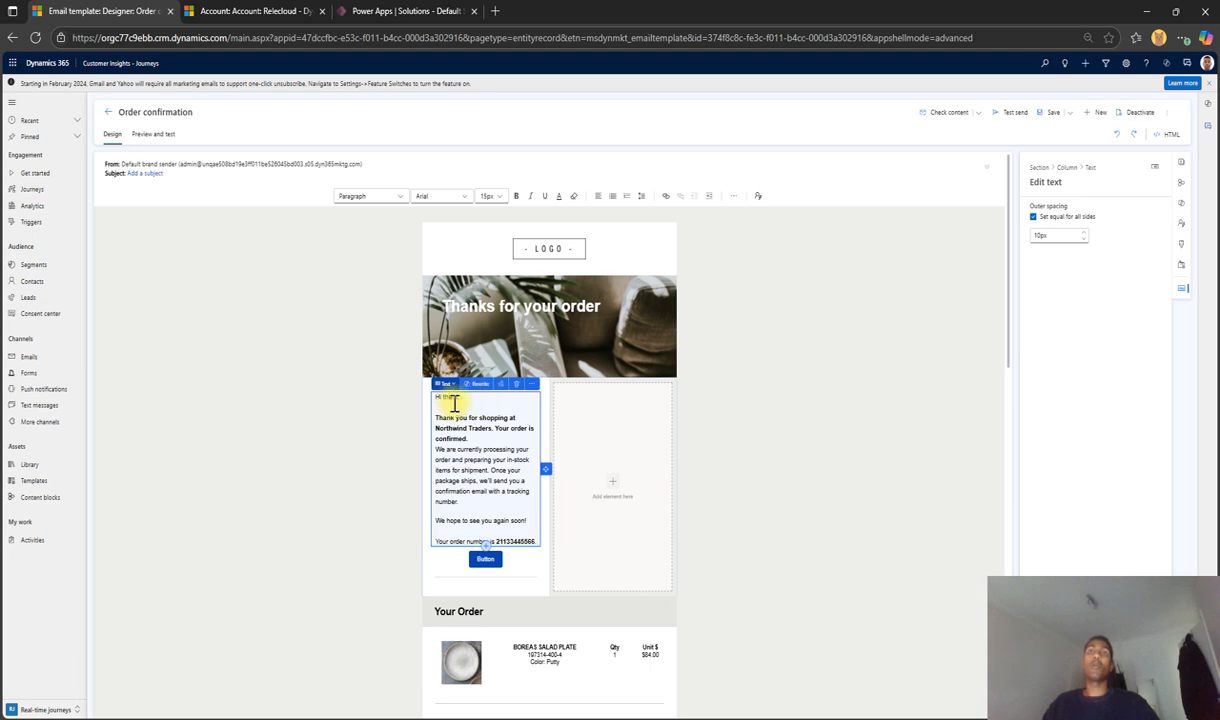
click(655, 386)
click(632, 371)
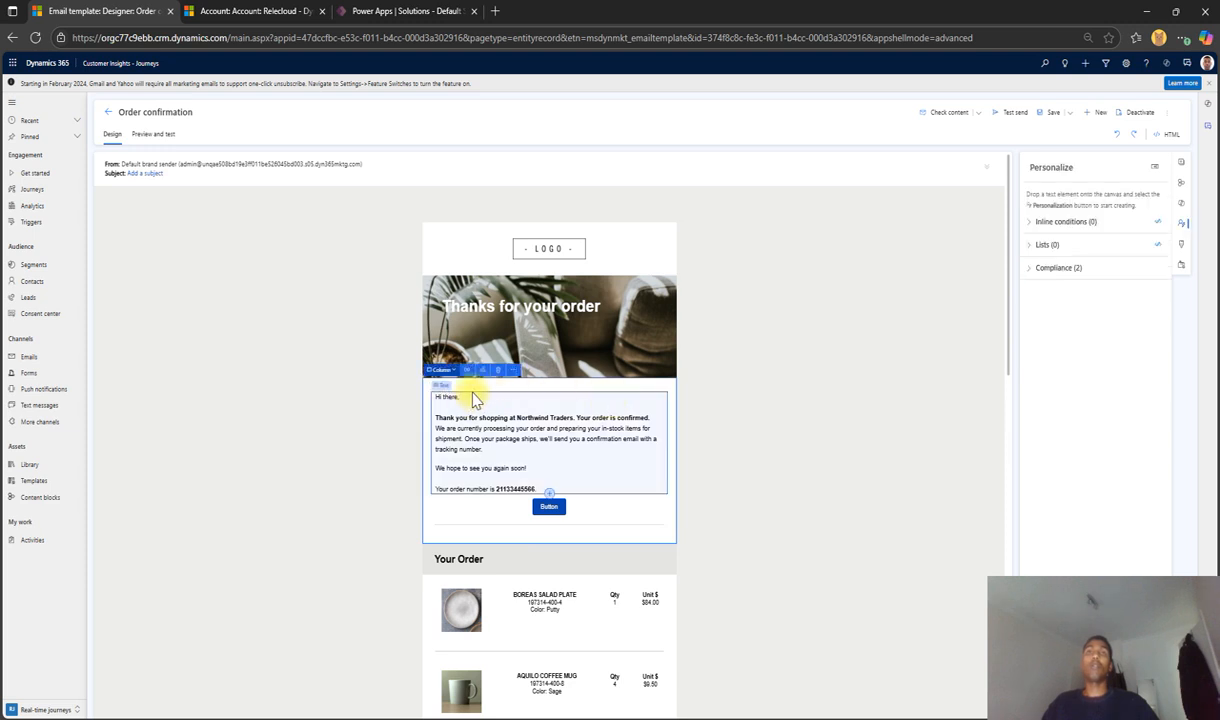
Extend the greeting to "Hi there Firstname" and make Firstname dynamic text drawn from the Contact's First Name attribute
click(480, 400)
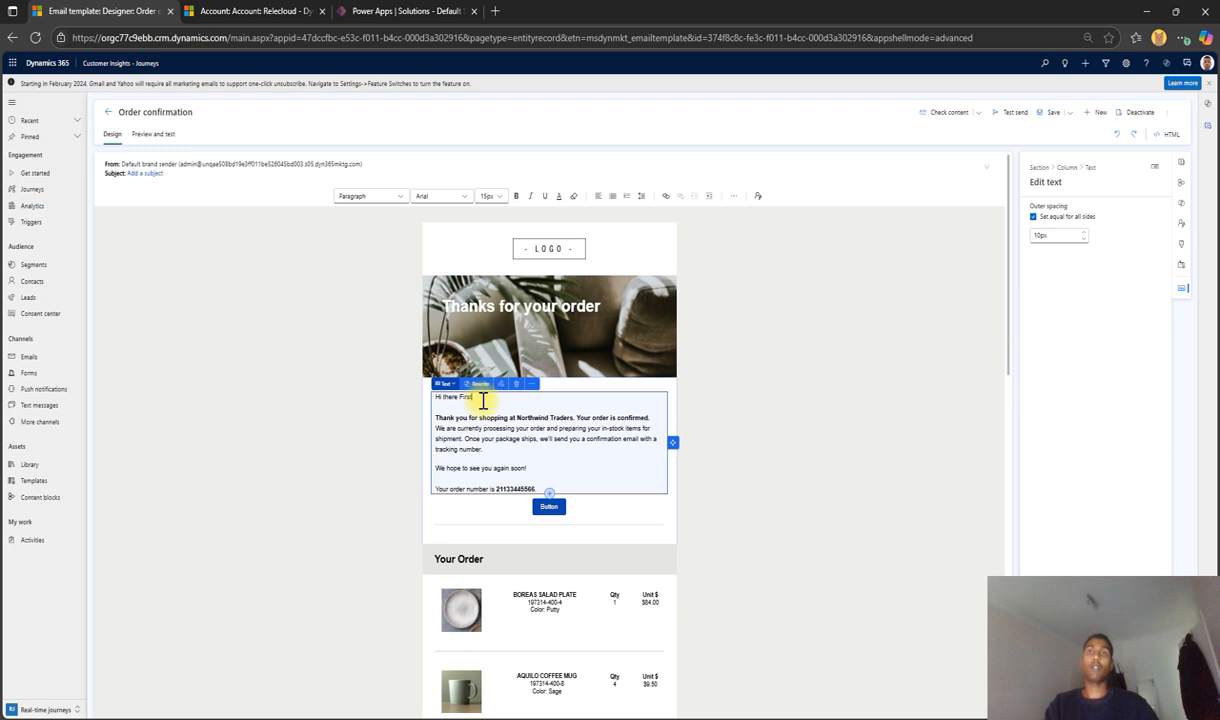
text(ame)
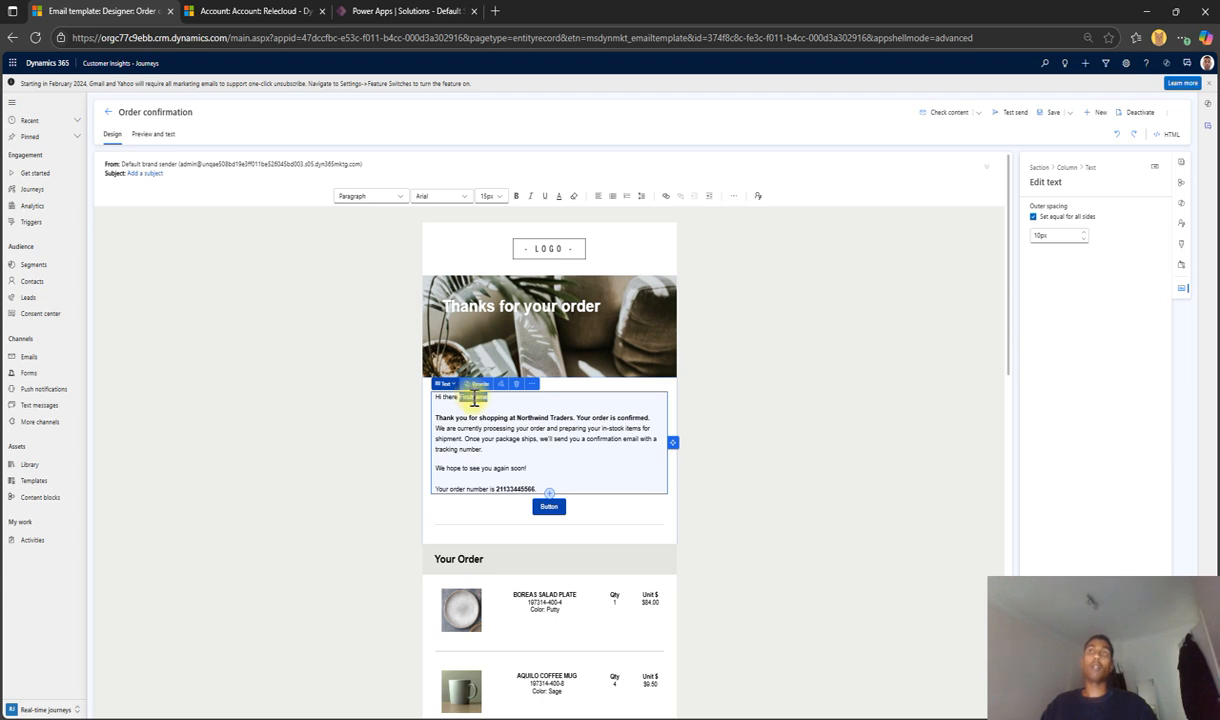
double_click(474, 397)
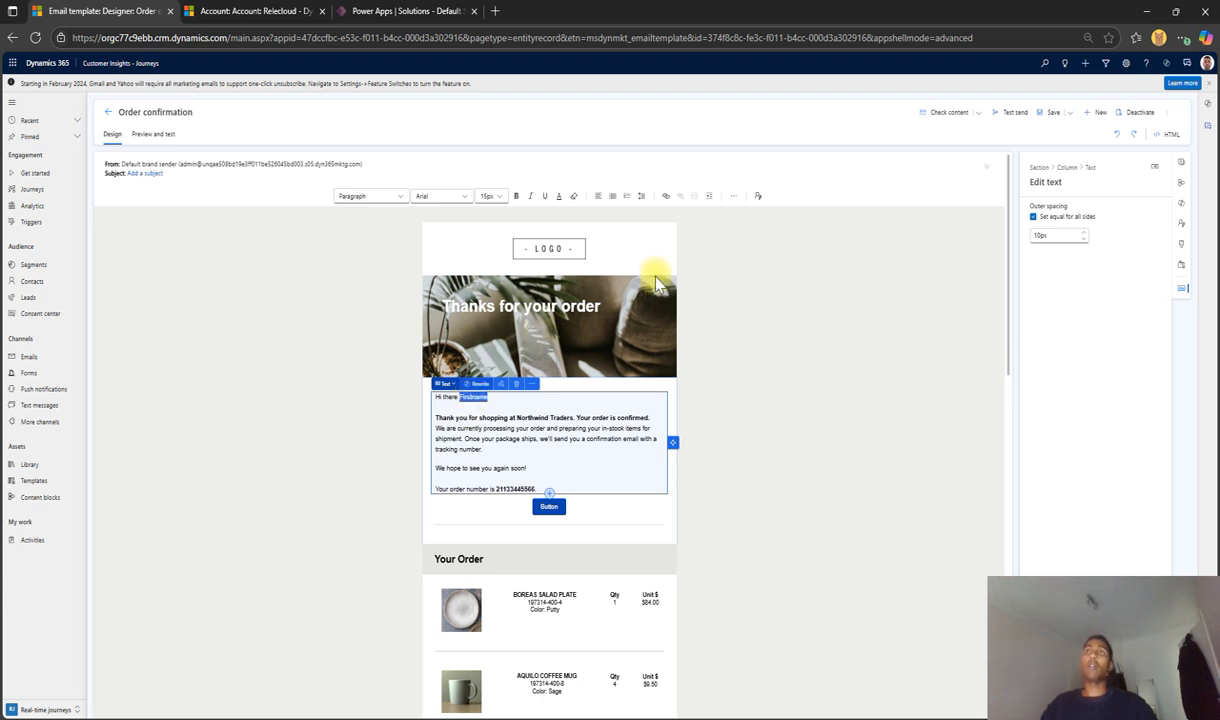
click(761, 201)
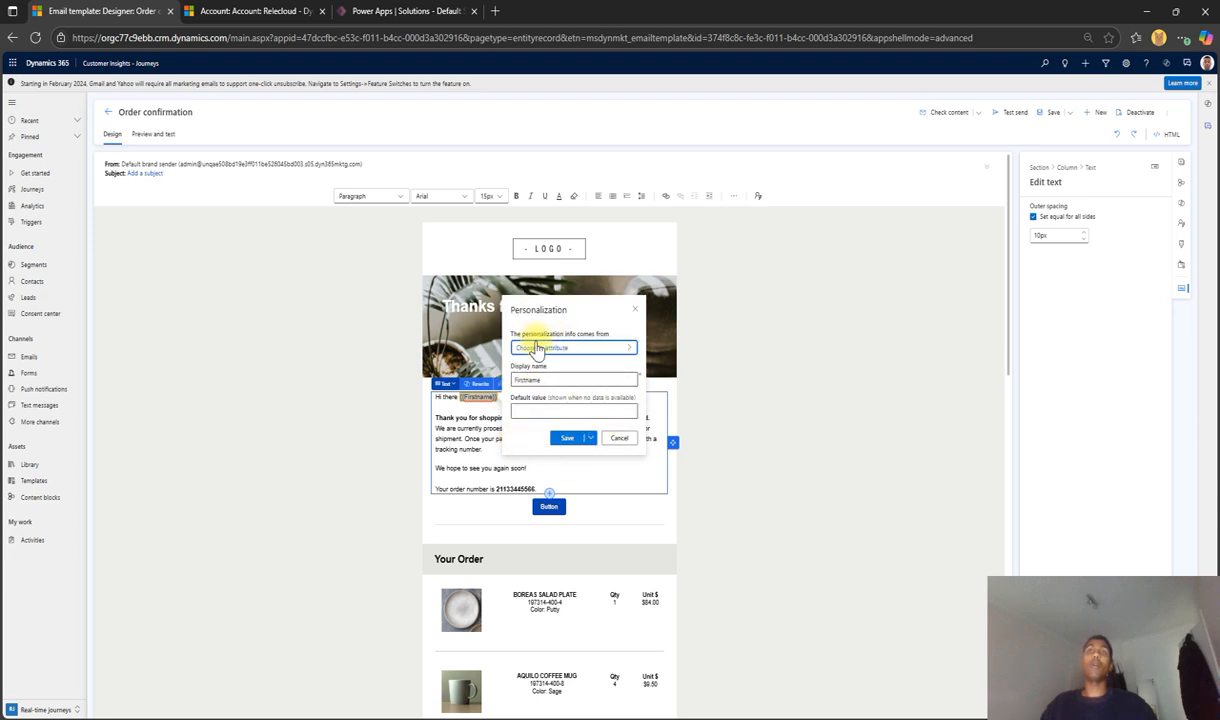
click(558, 348)
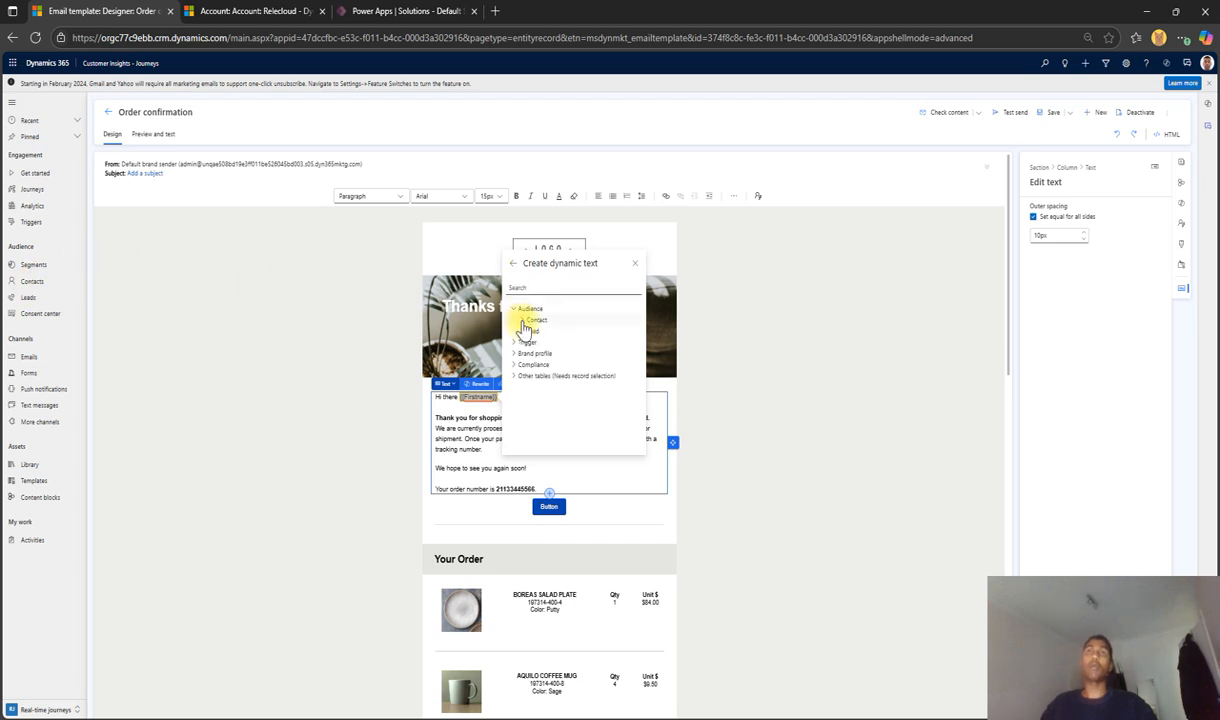
click(524, 320)
click(562, 287)
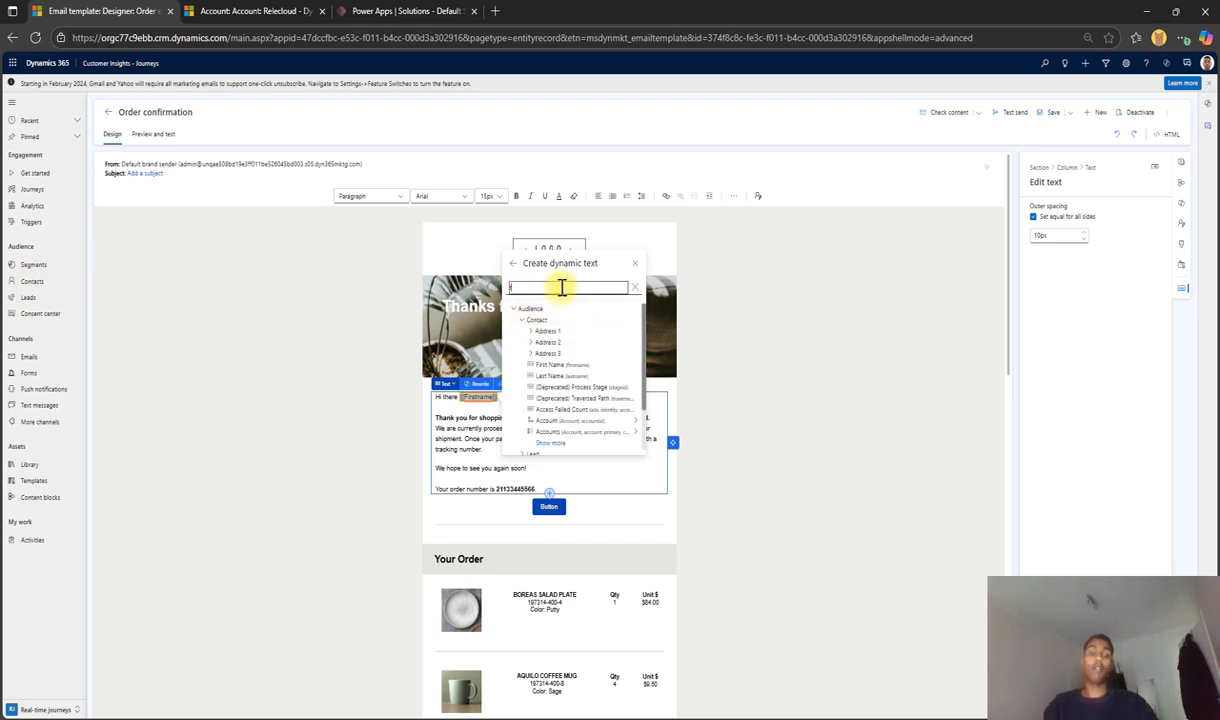
text(first)
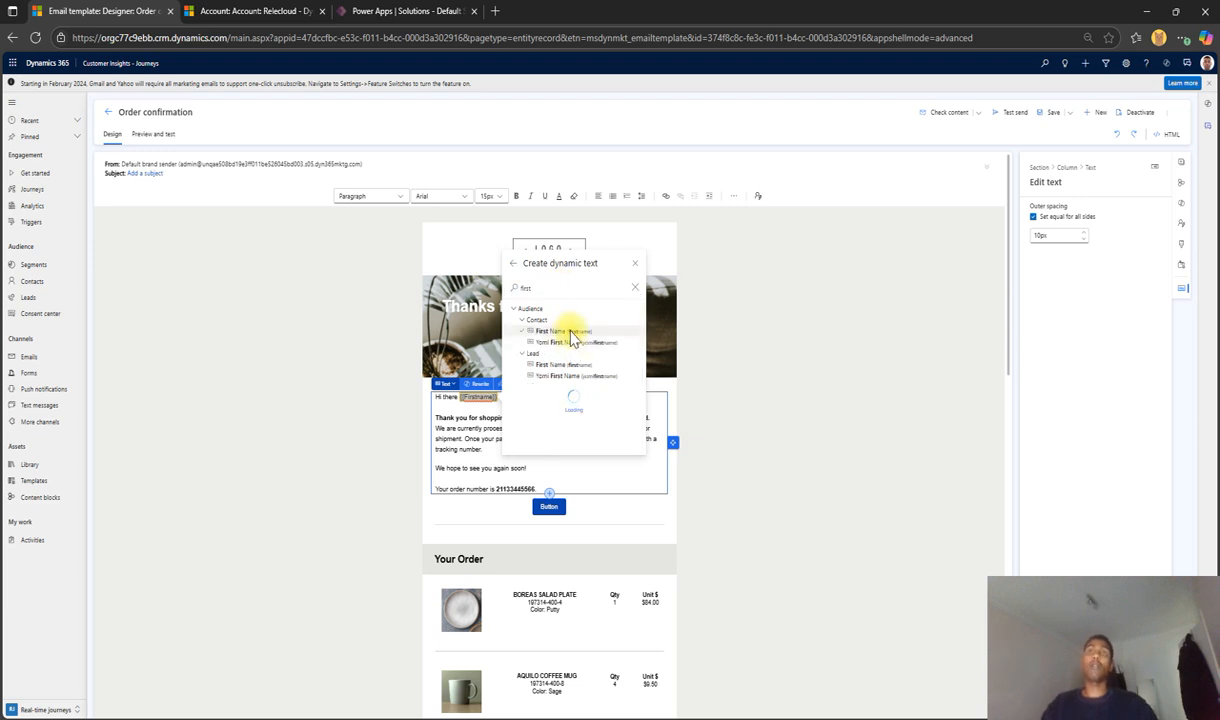
click(570, 333)
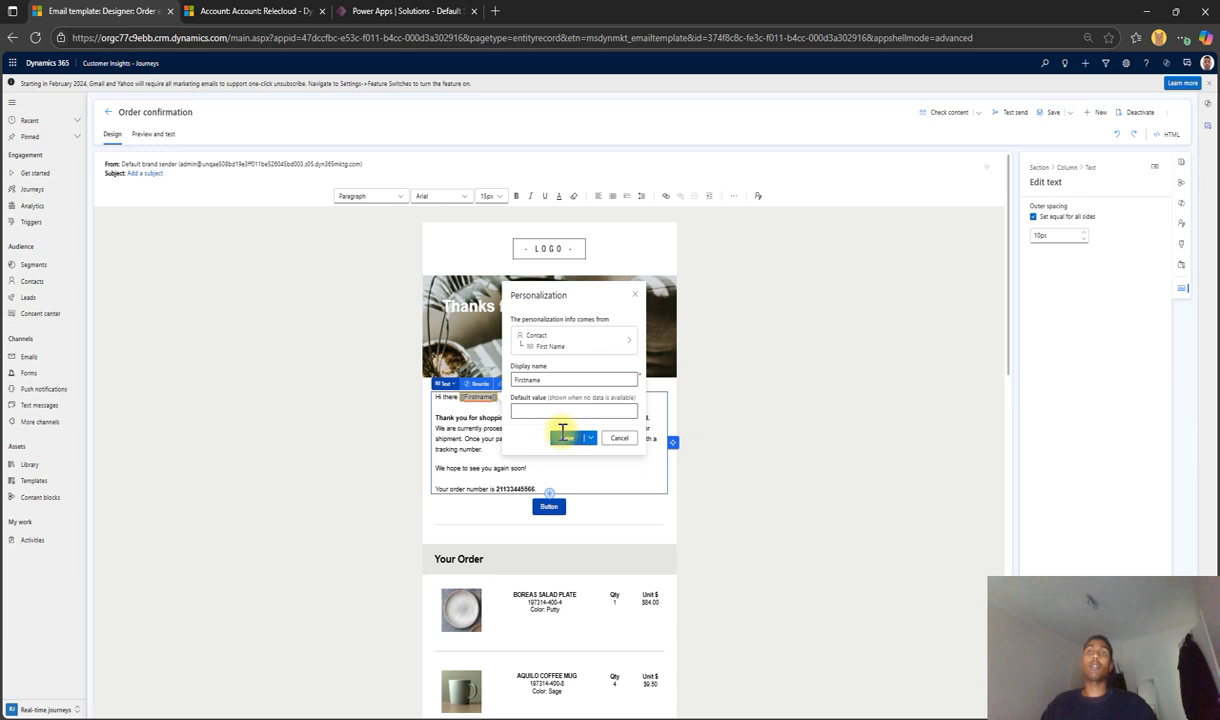
click(566, 440)
click(1181, 223)
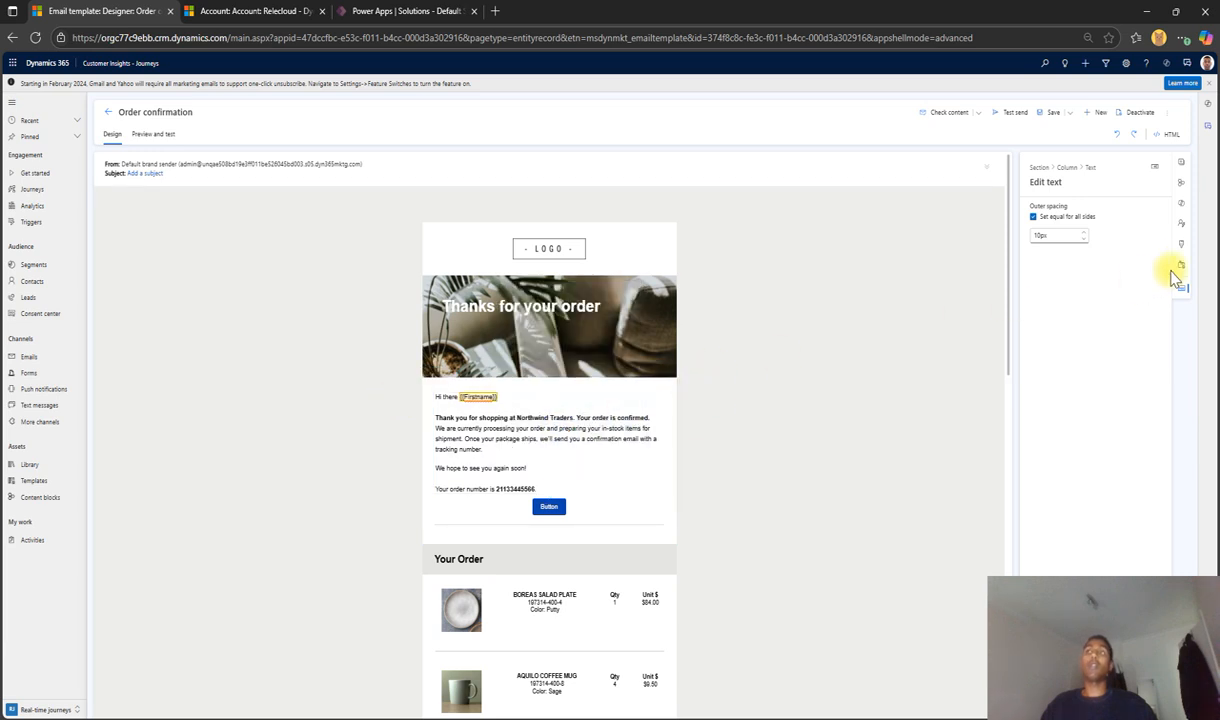
Examine the email's personalization: the Firstname dynamic text, inline conditions, lists and compliance entries alongside the email content
click(494, 398)
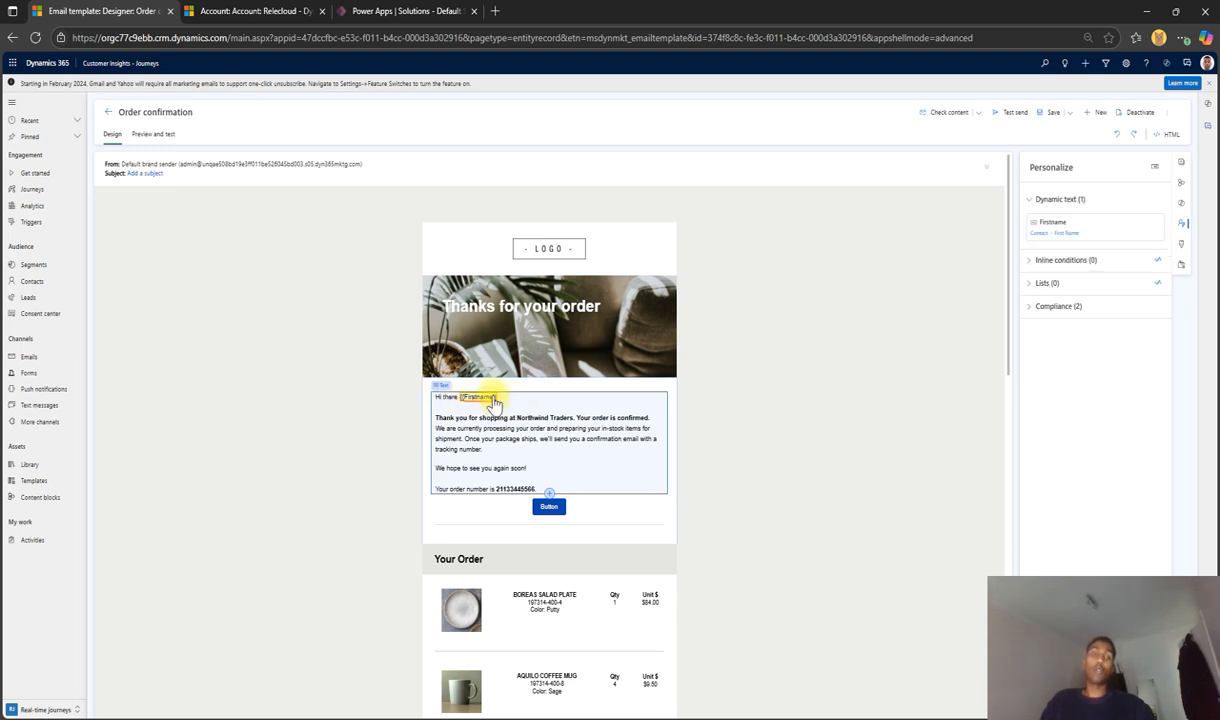
click(1182, 224)
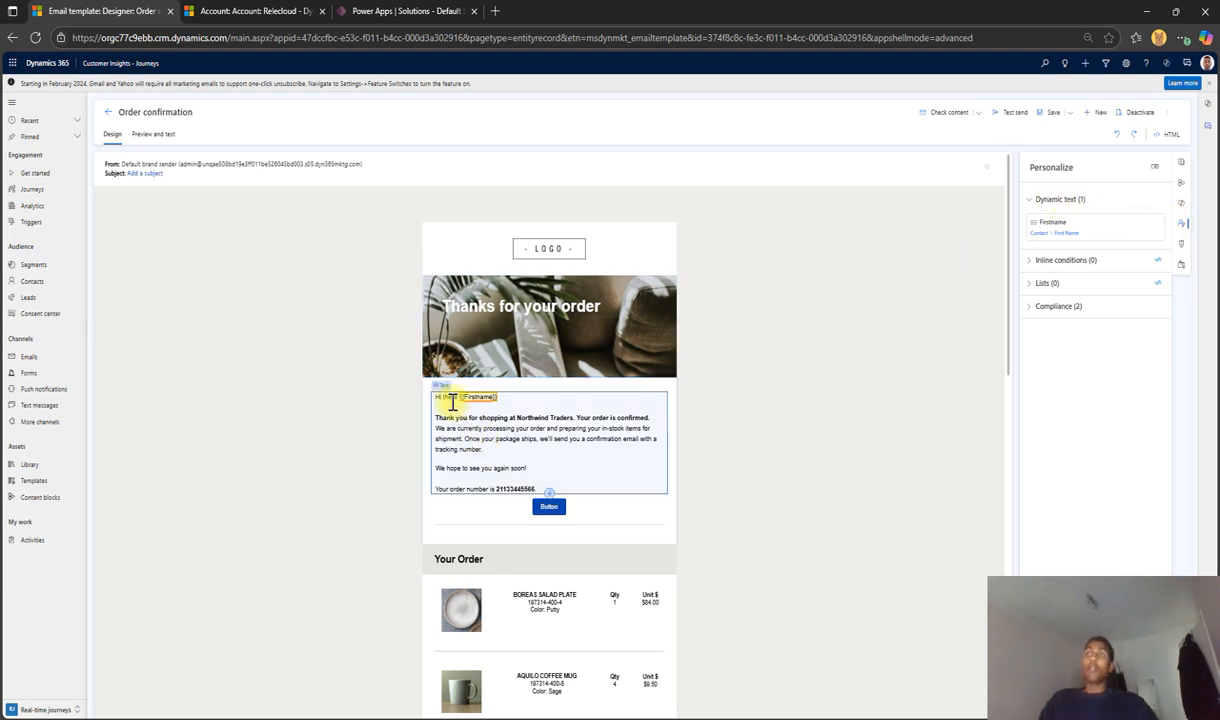
click(1043, 266)
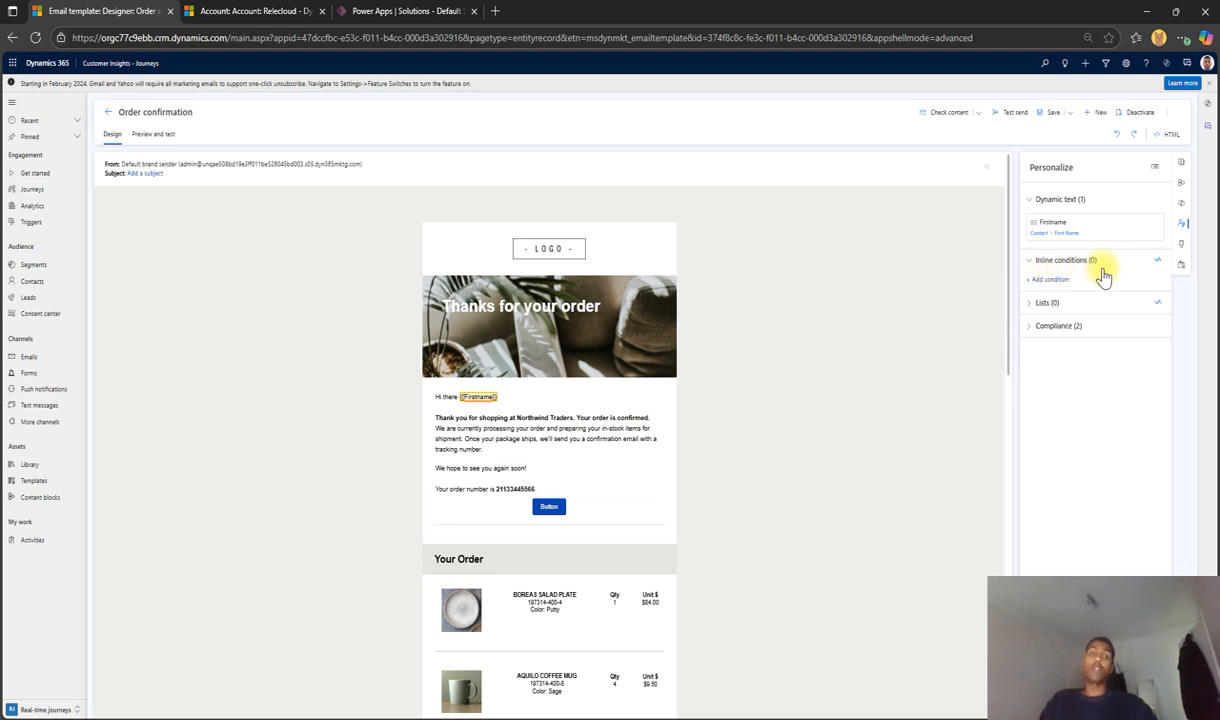
click(576, 404)
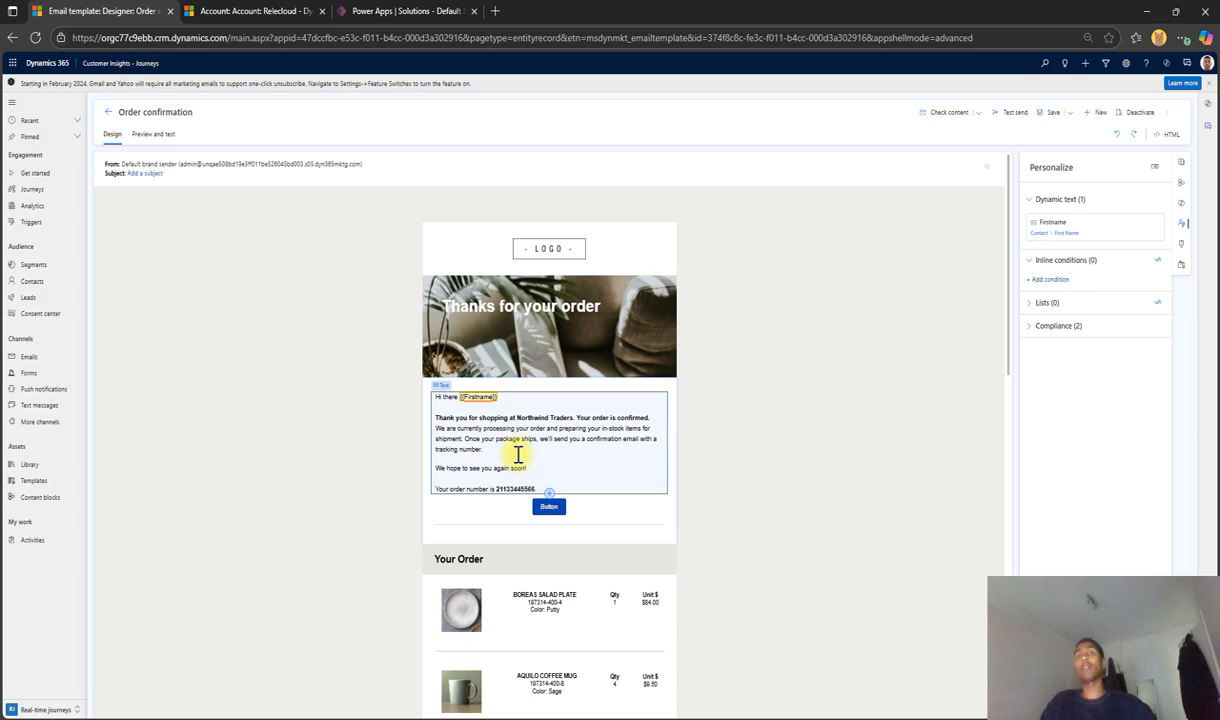
scroll(515, 455, down, 2)
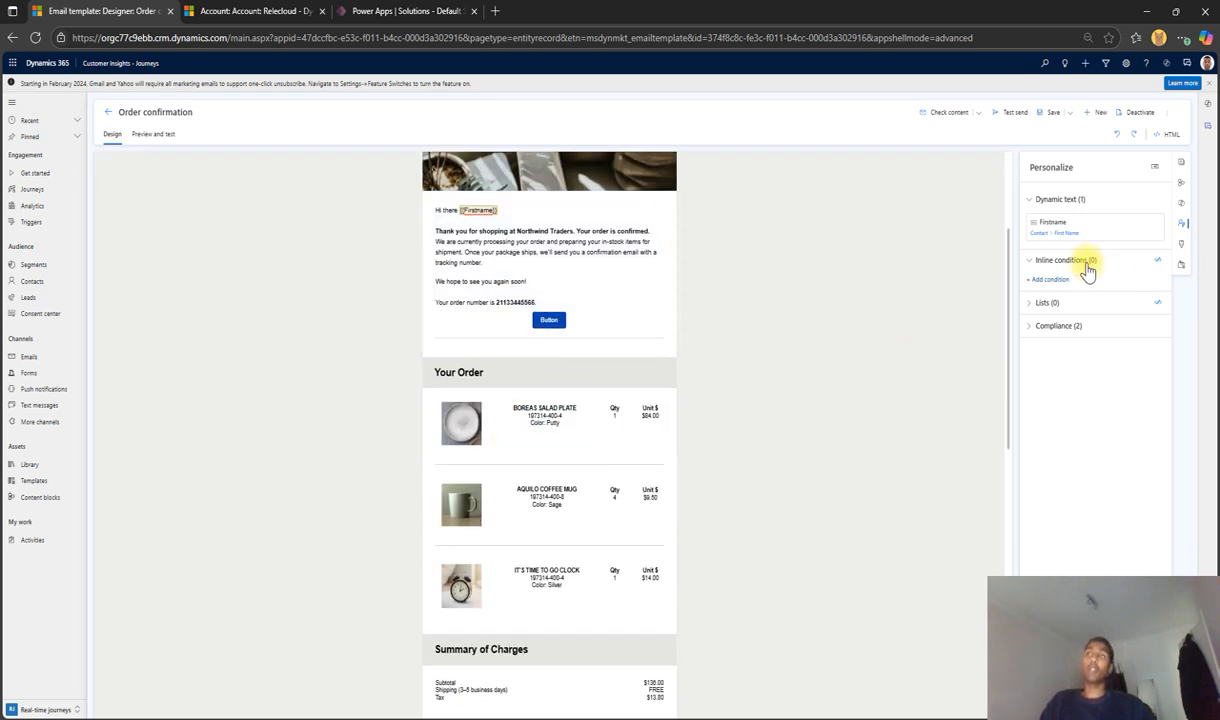
click(539, 278)
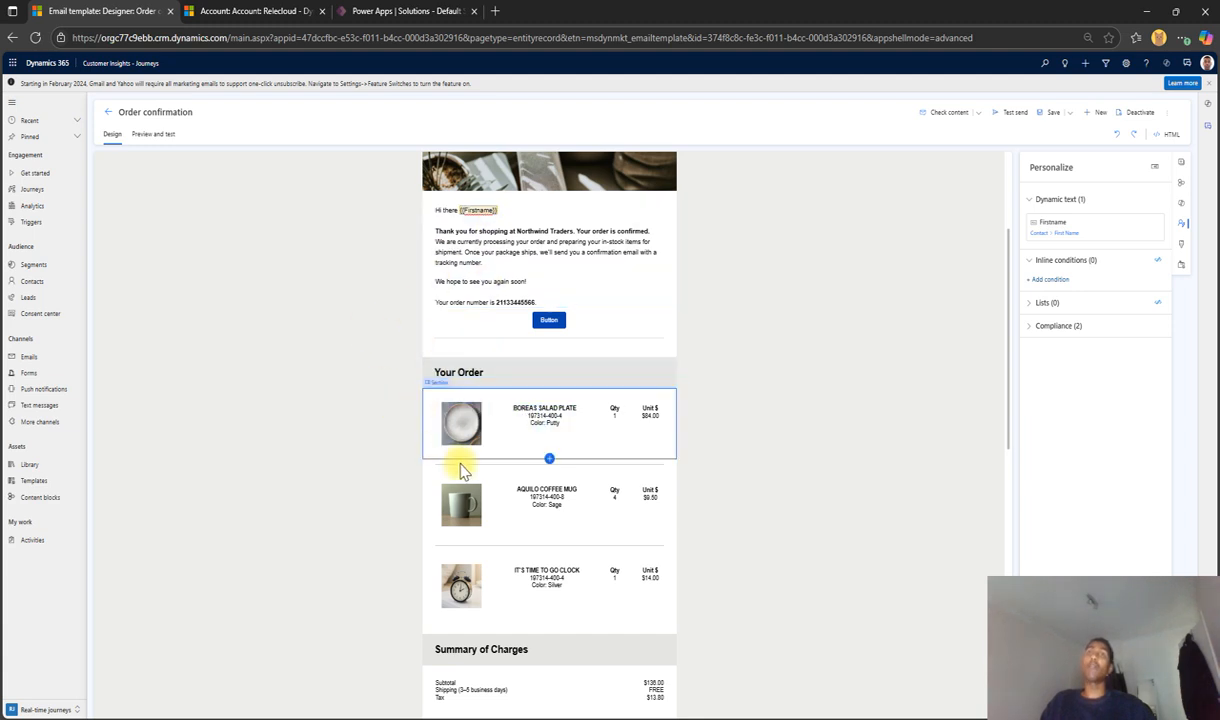
scroll(477, 515, down, 2)
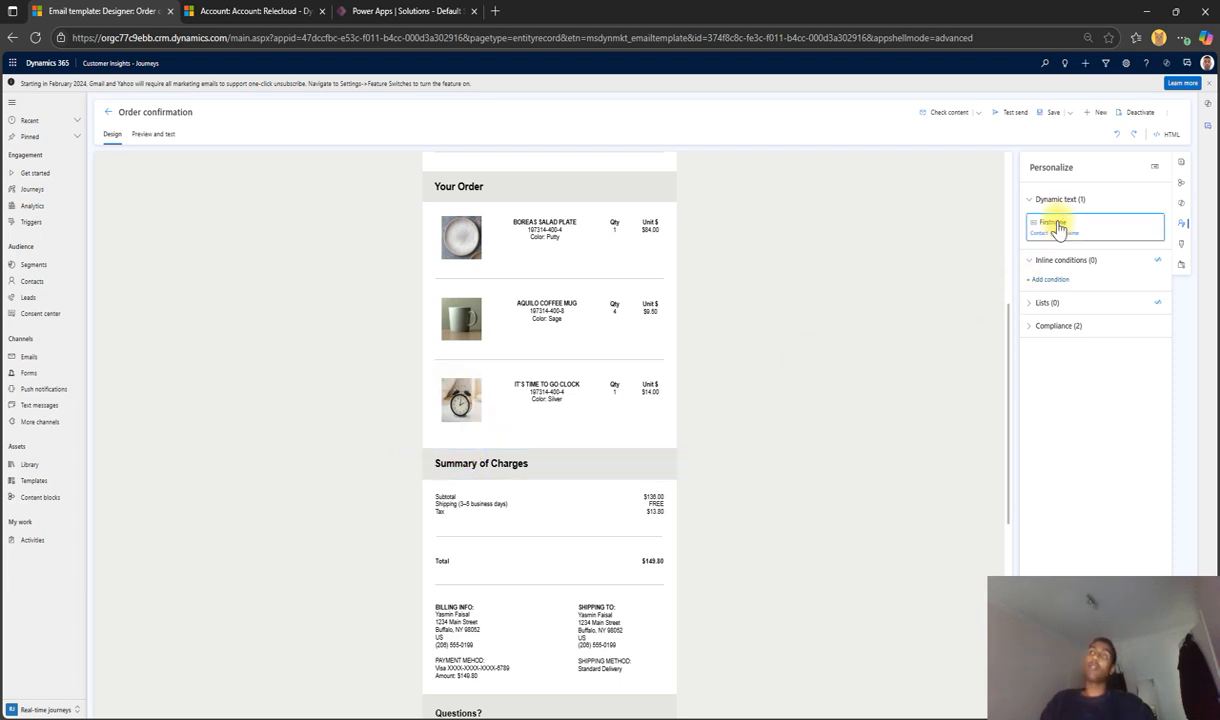
click(1070, 306)
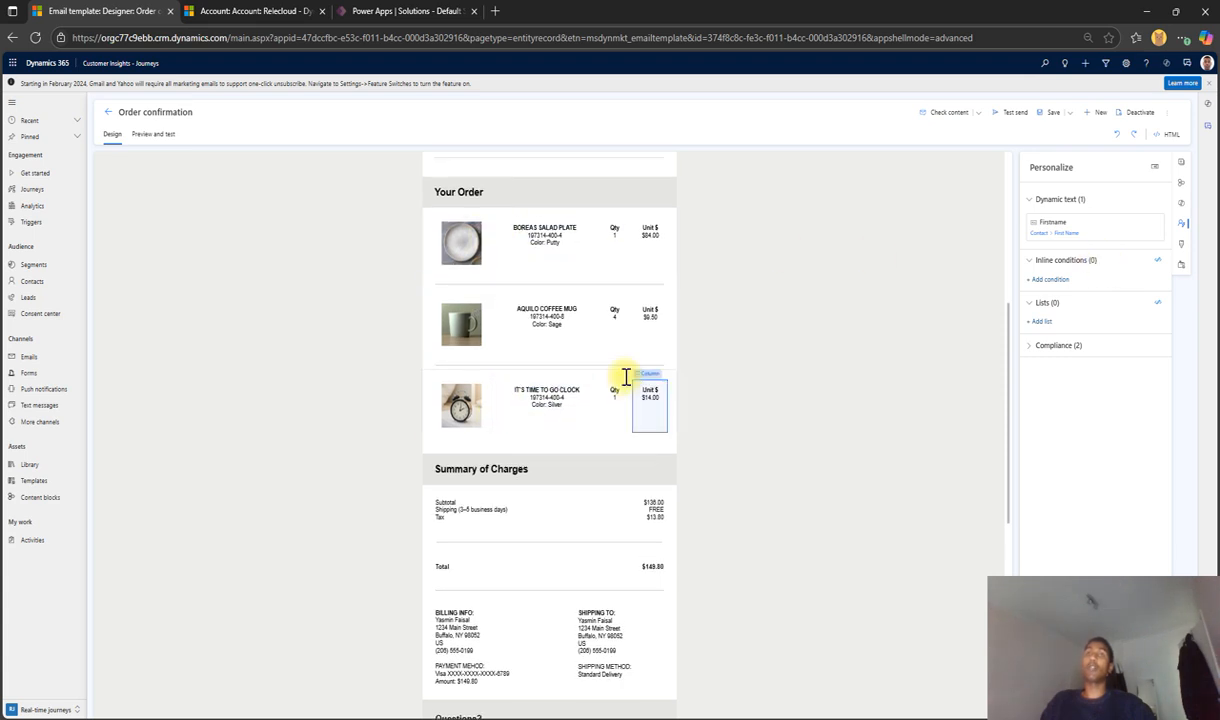
scroll(600, 370, up, 3)
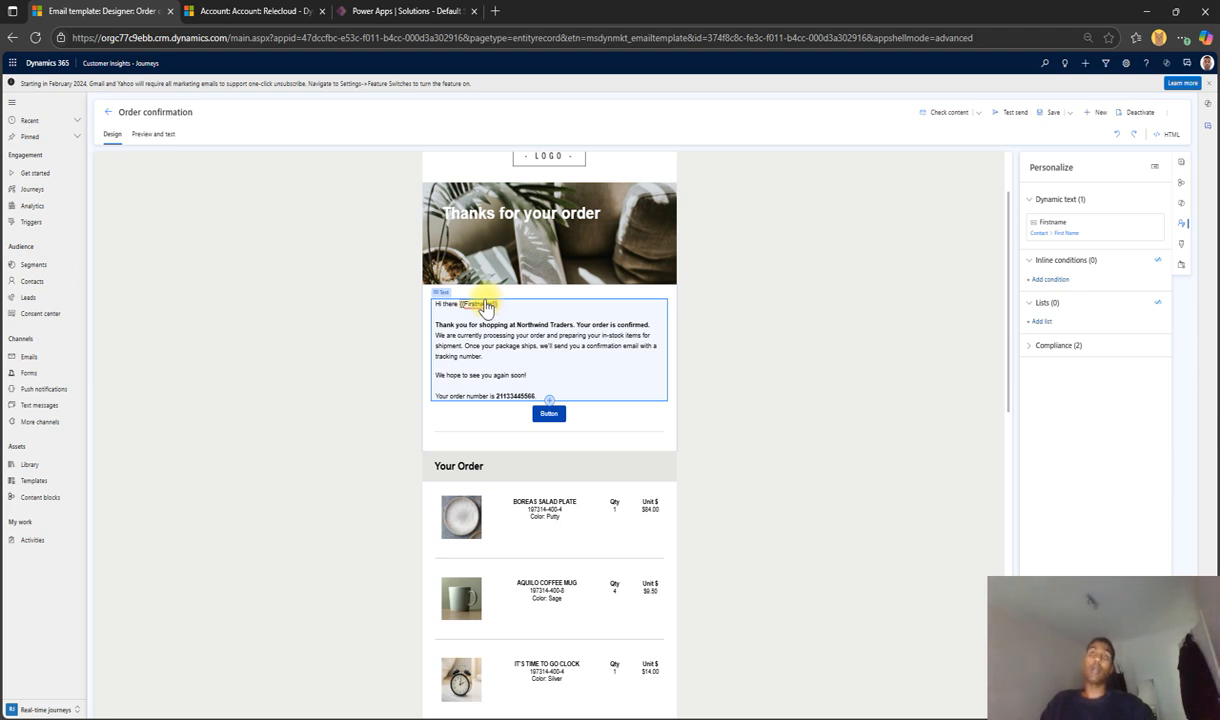
click(1057, 347)
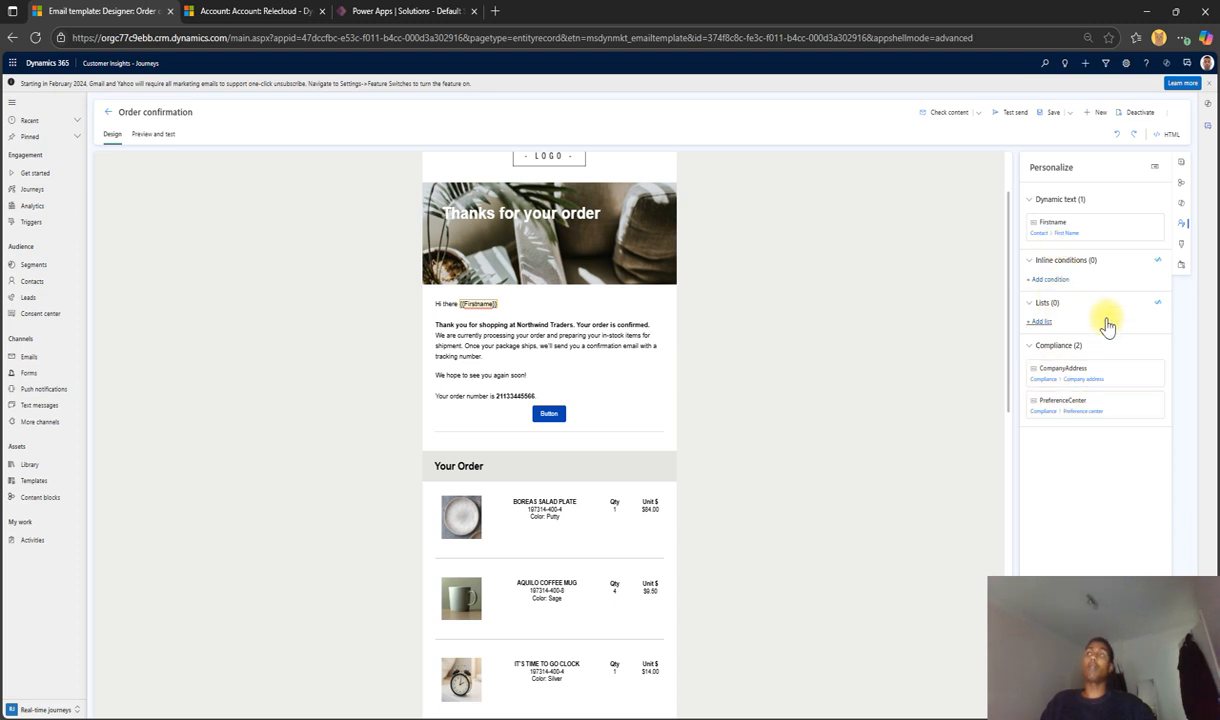
Examine the email's theme options and the reply-to address in its send settings
click(1183, 244)
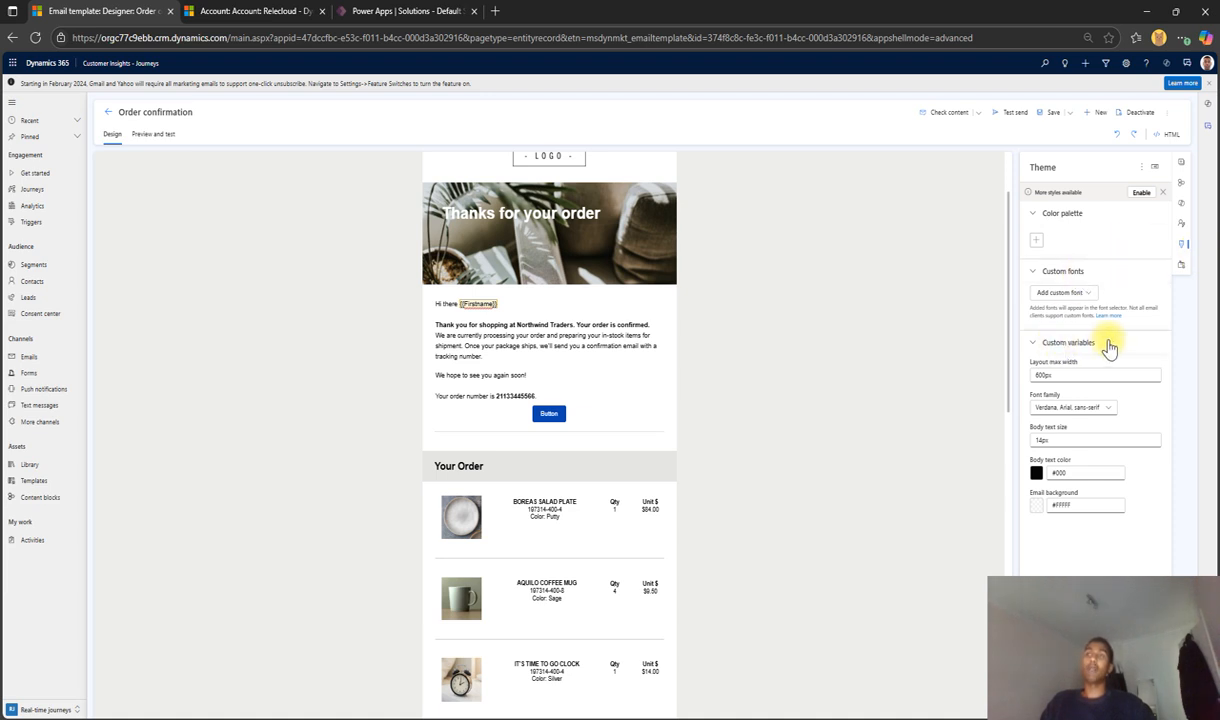
click(1182, 266)
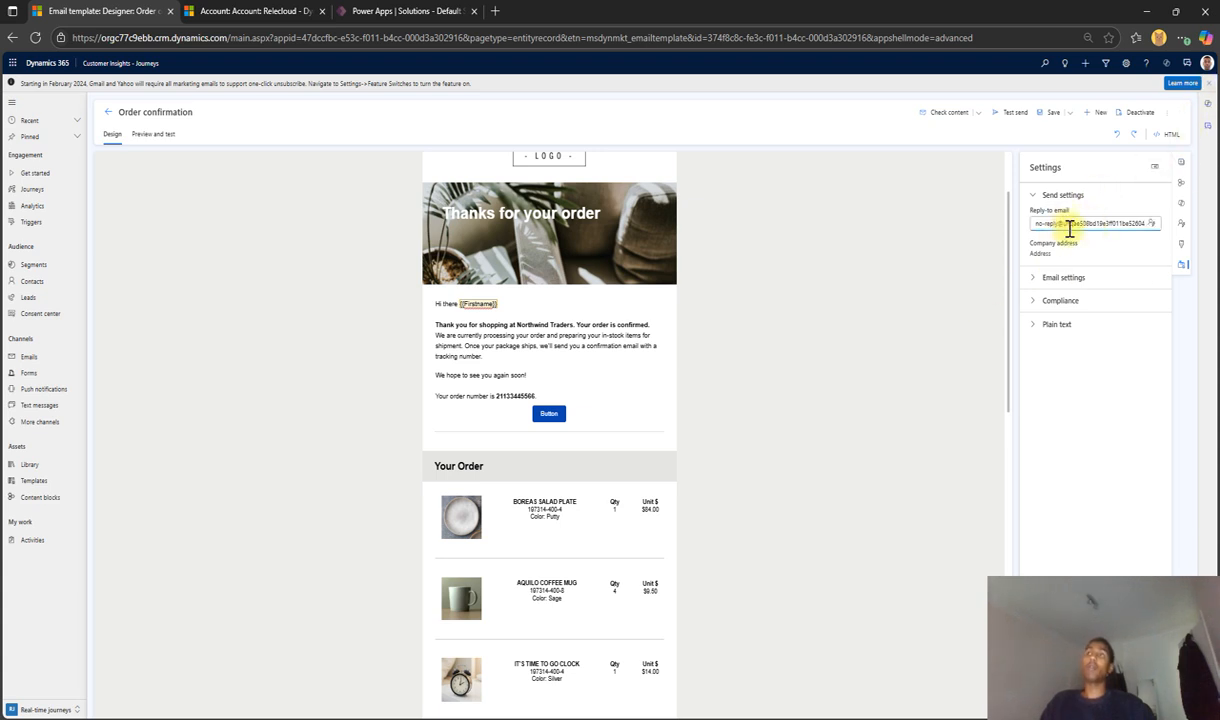
drag(1070, 228, 1165, 213)
click(1110, 224)
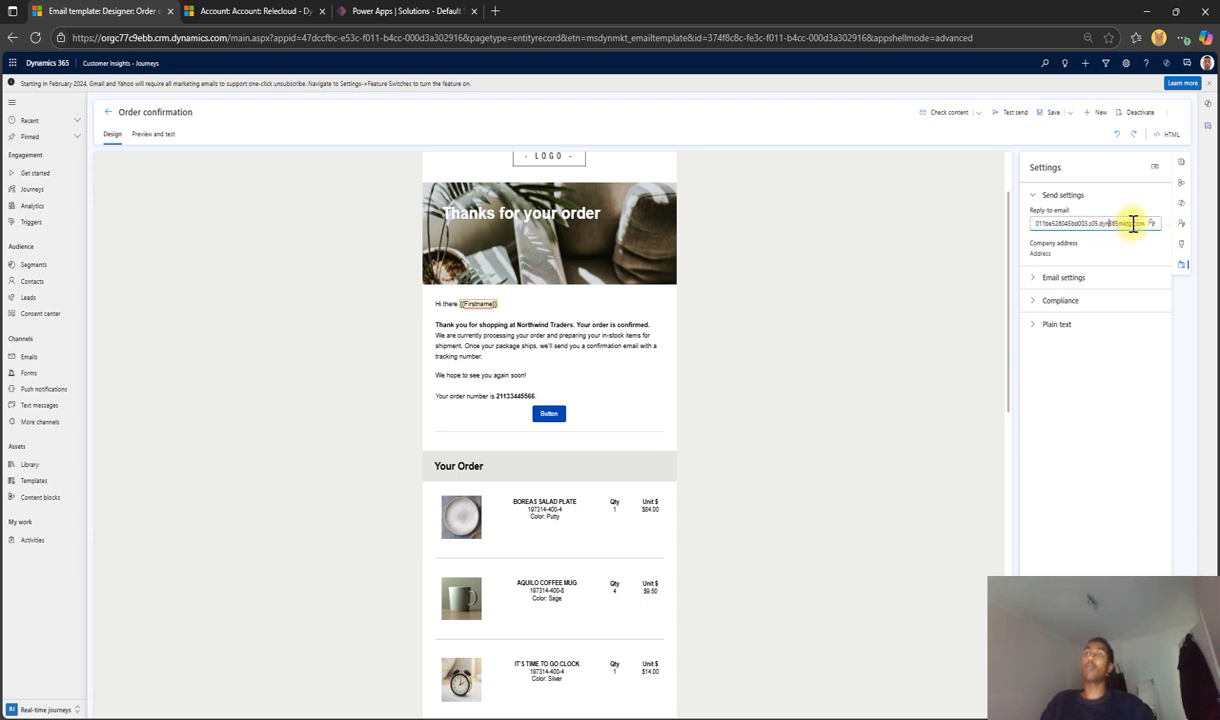
drag(1118, 223, 996, 229)
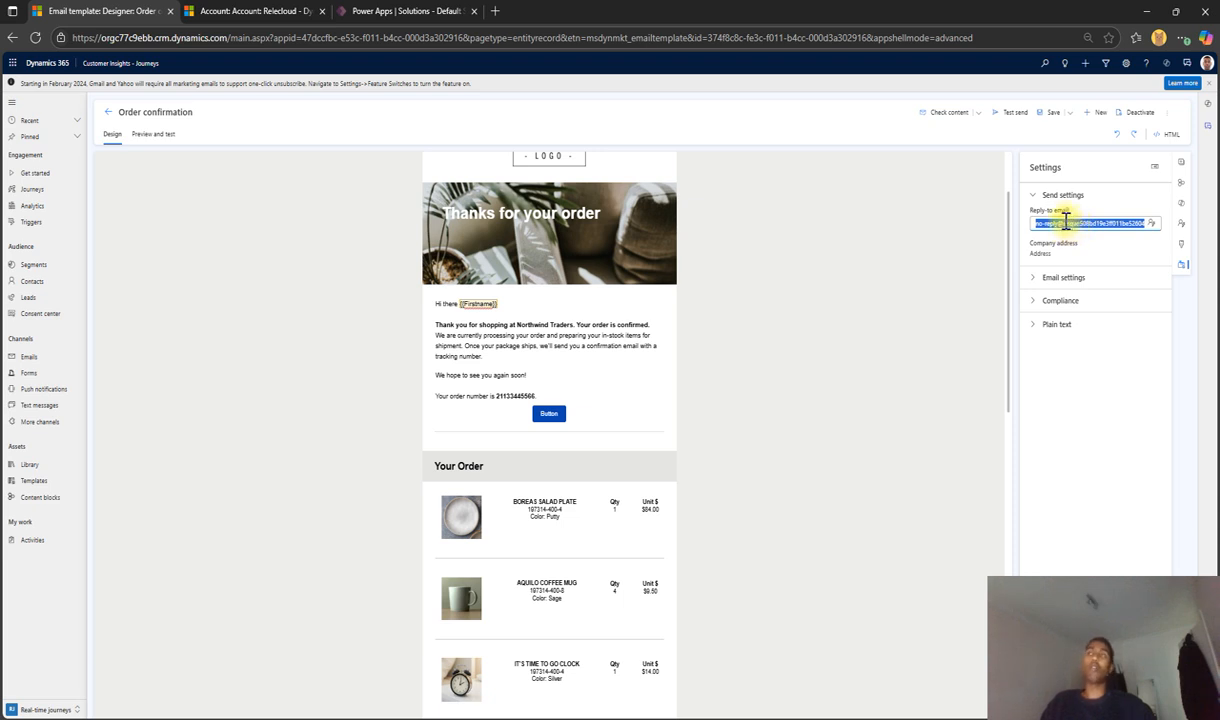
click(1066, 221)
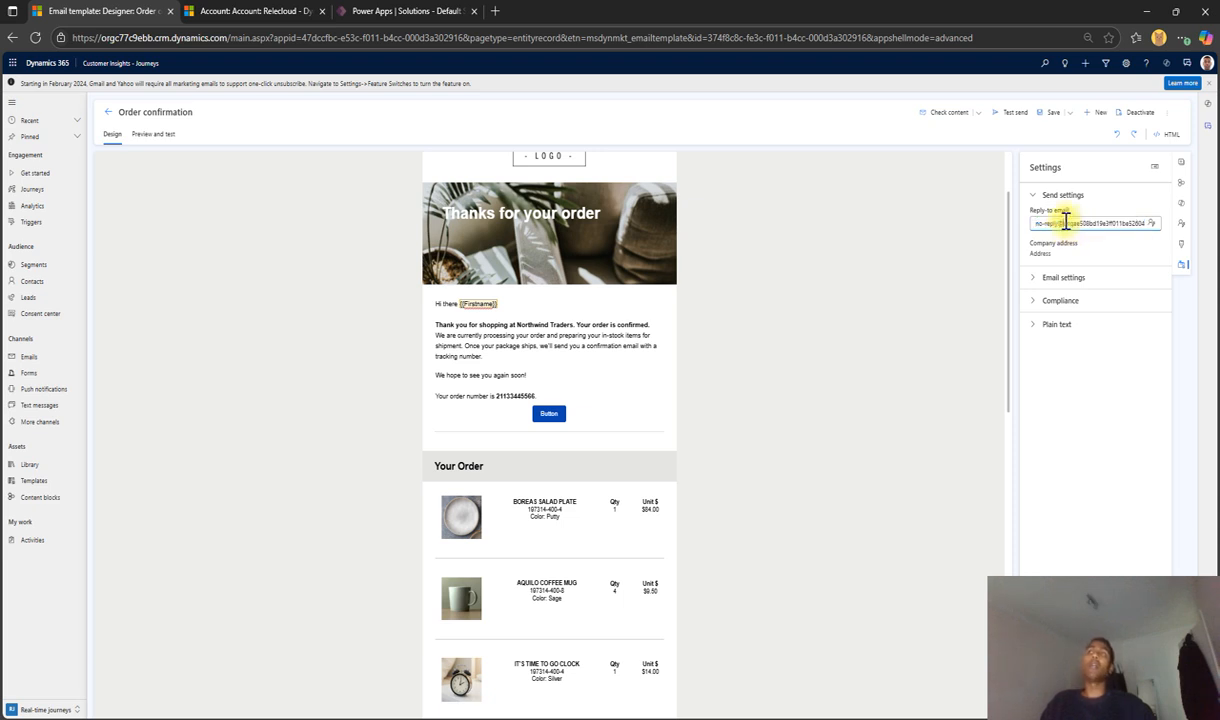
Examine the email settings of the template, including the available category options
click(1066, 278)
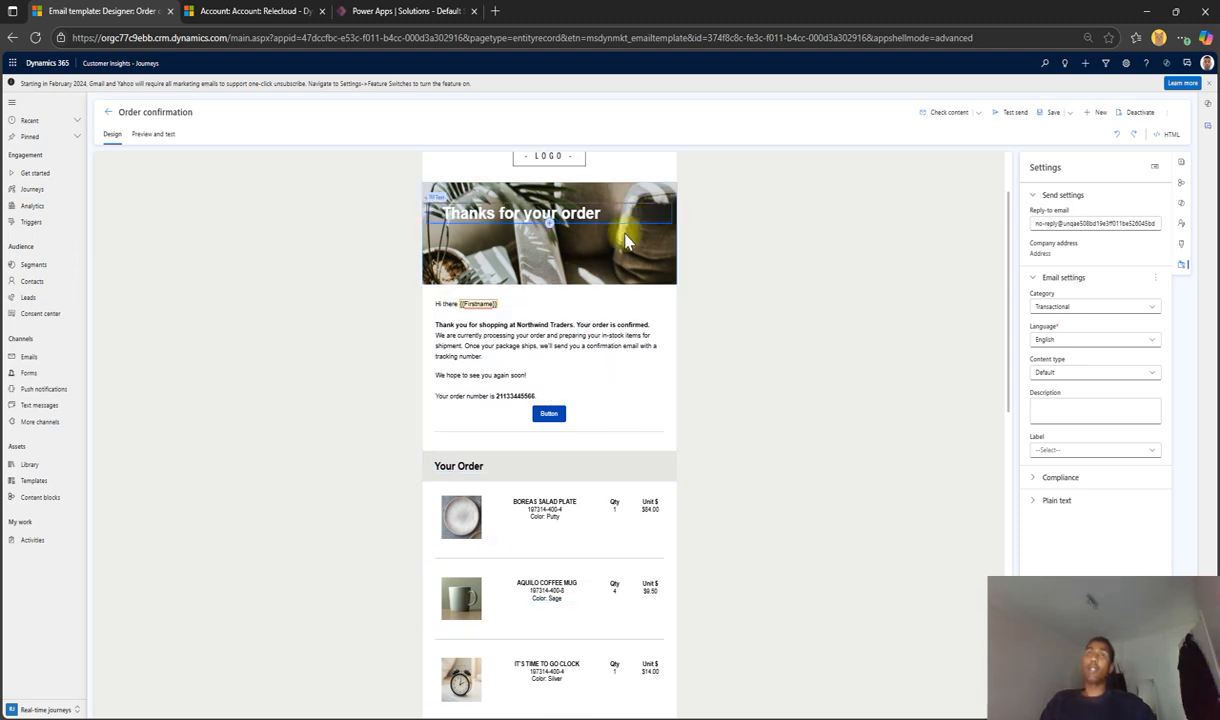
click(1077, 311)
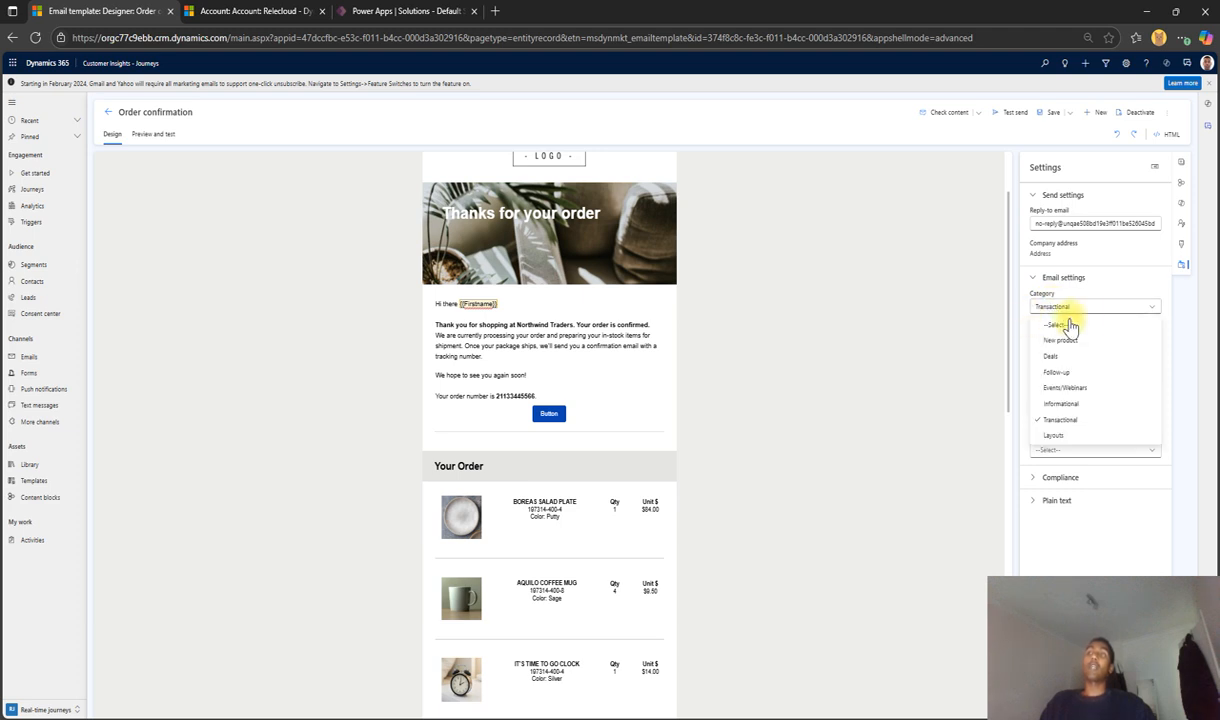
click(1077, 311)
click(530, 308)
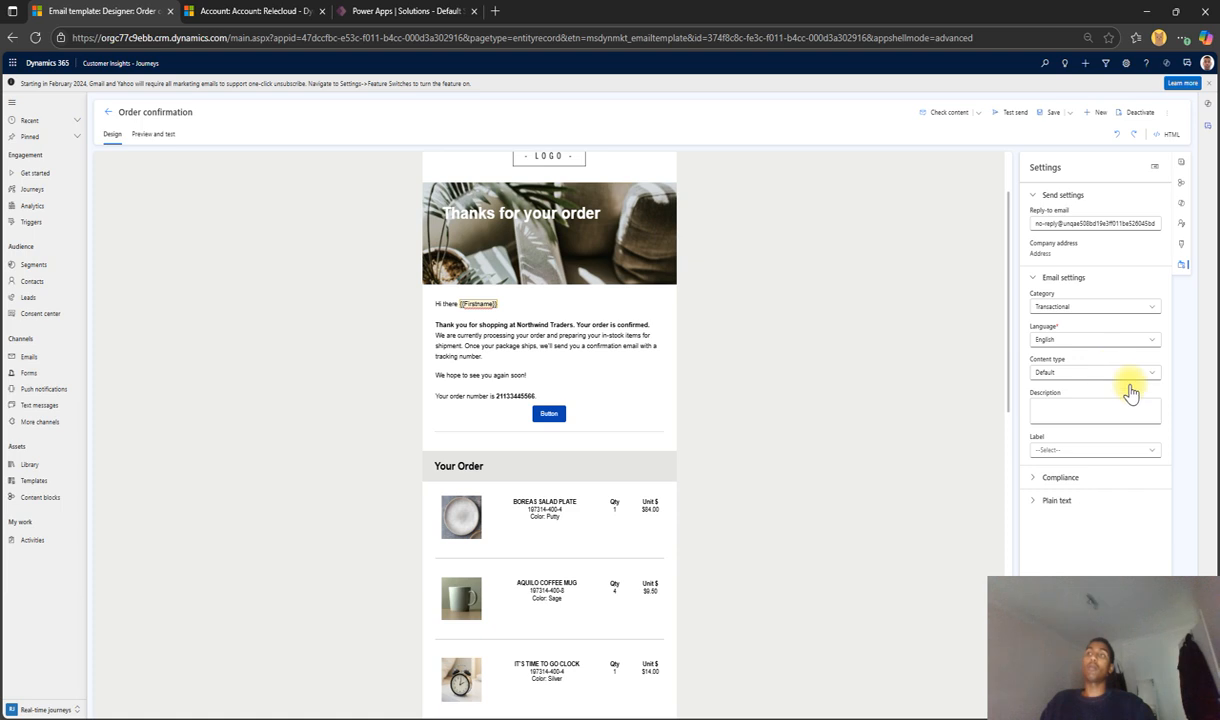
Assign the default compliance profile to the email and set its purpose to Transactional
click(1066, 484)
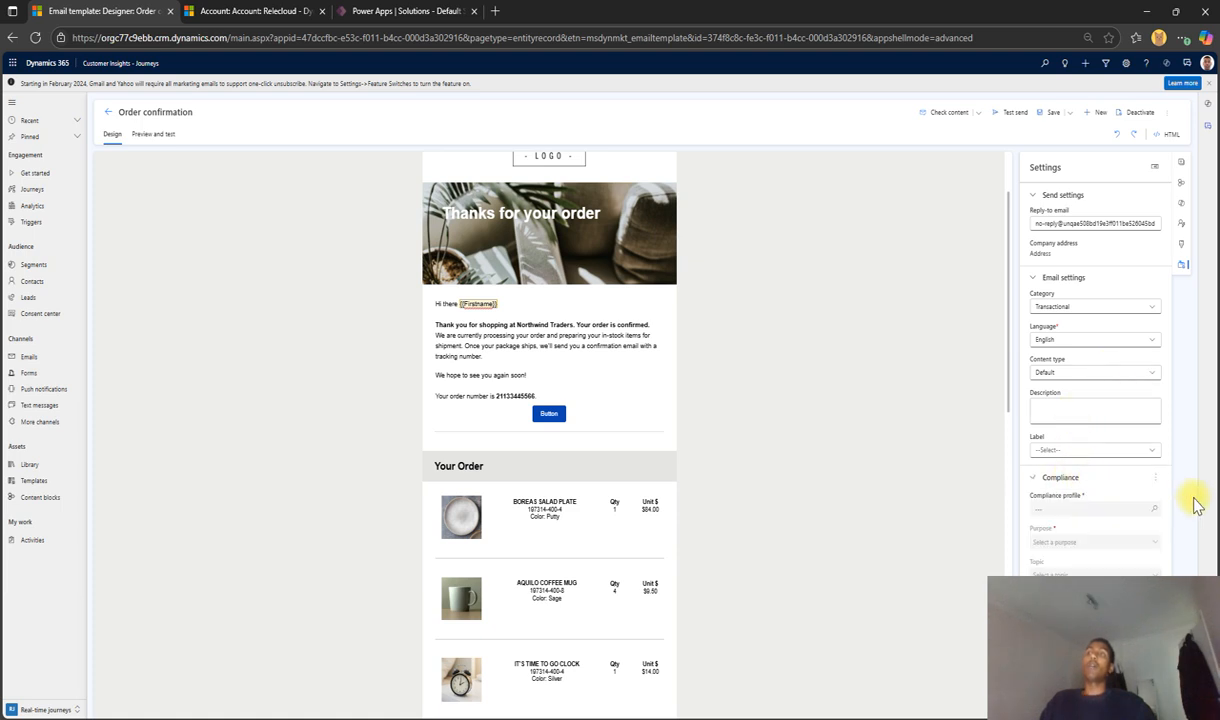
click(1059, 510)
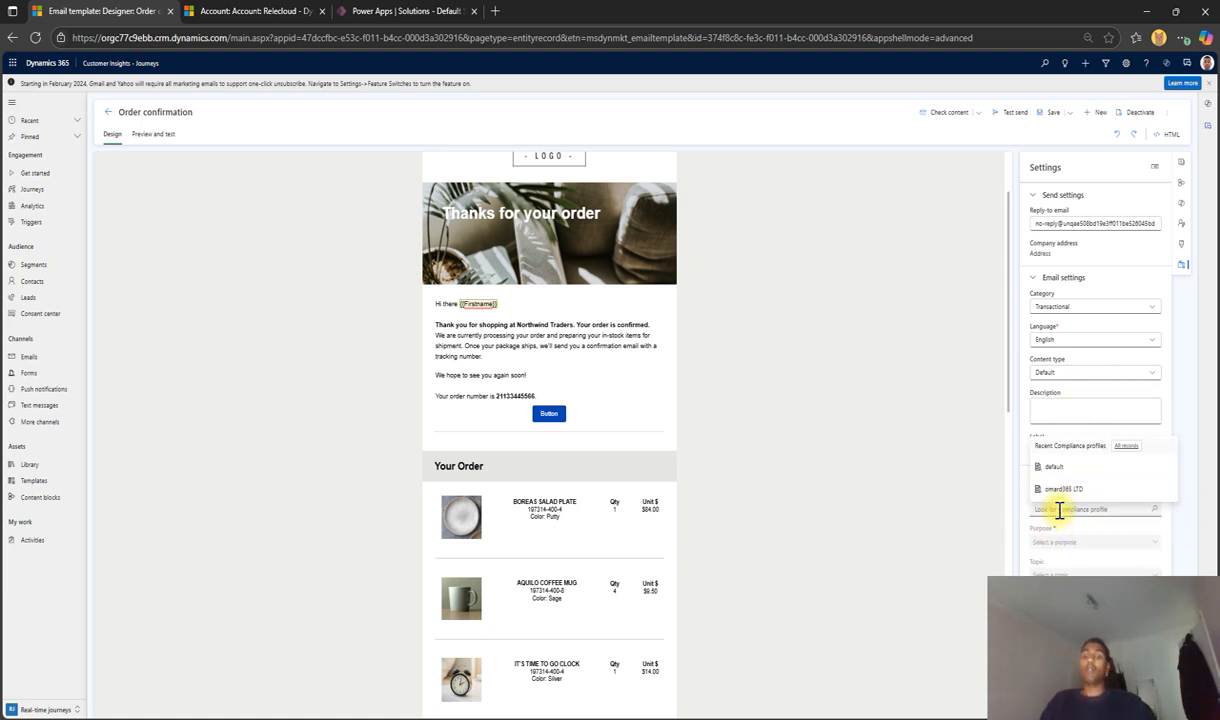
click(1060, 510)
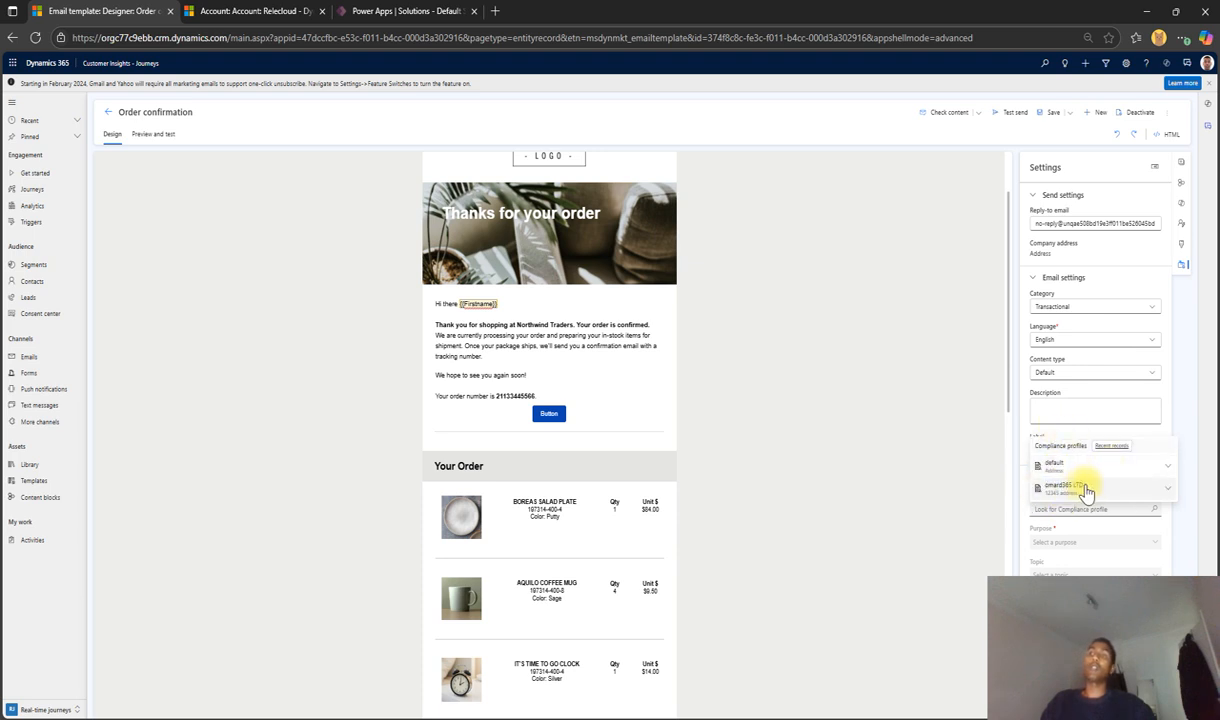
click(1045, 464)
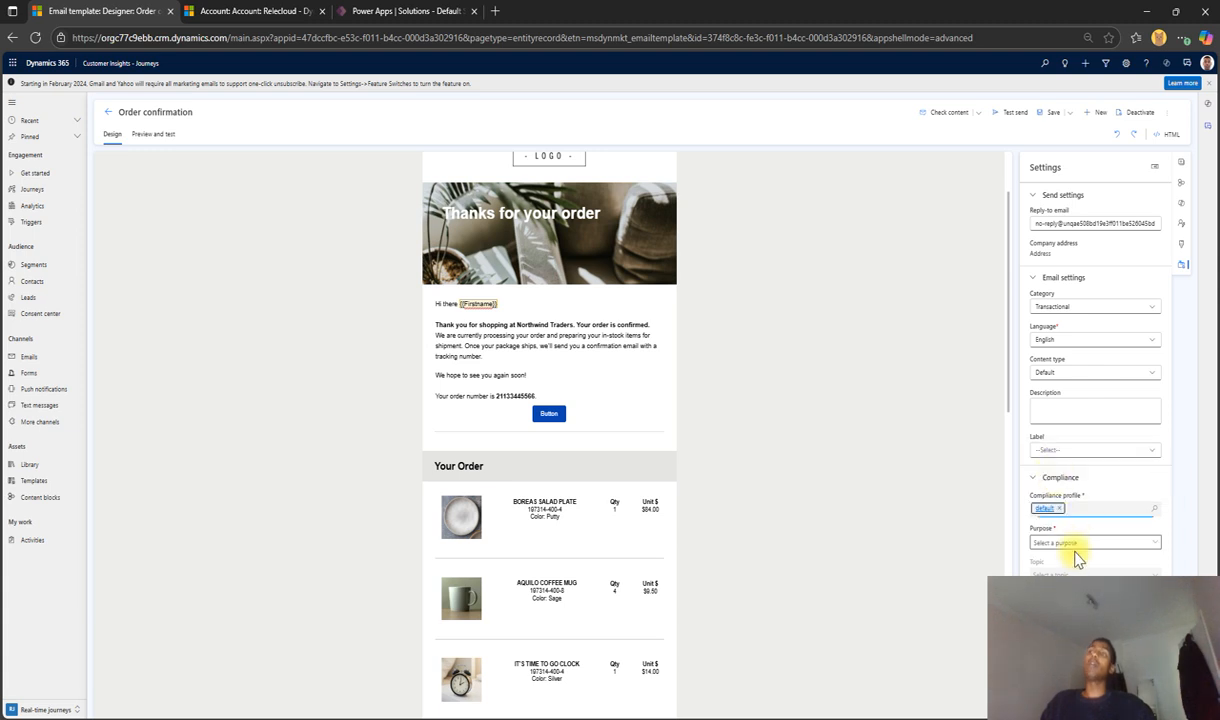
click(1076, 546)
click(1050, 558)
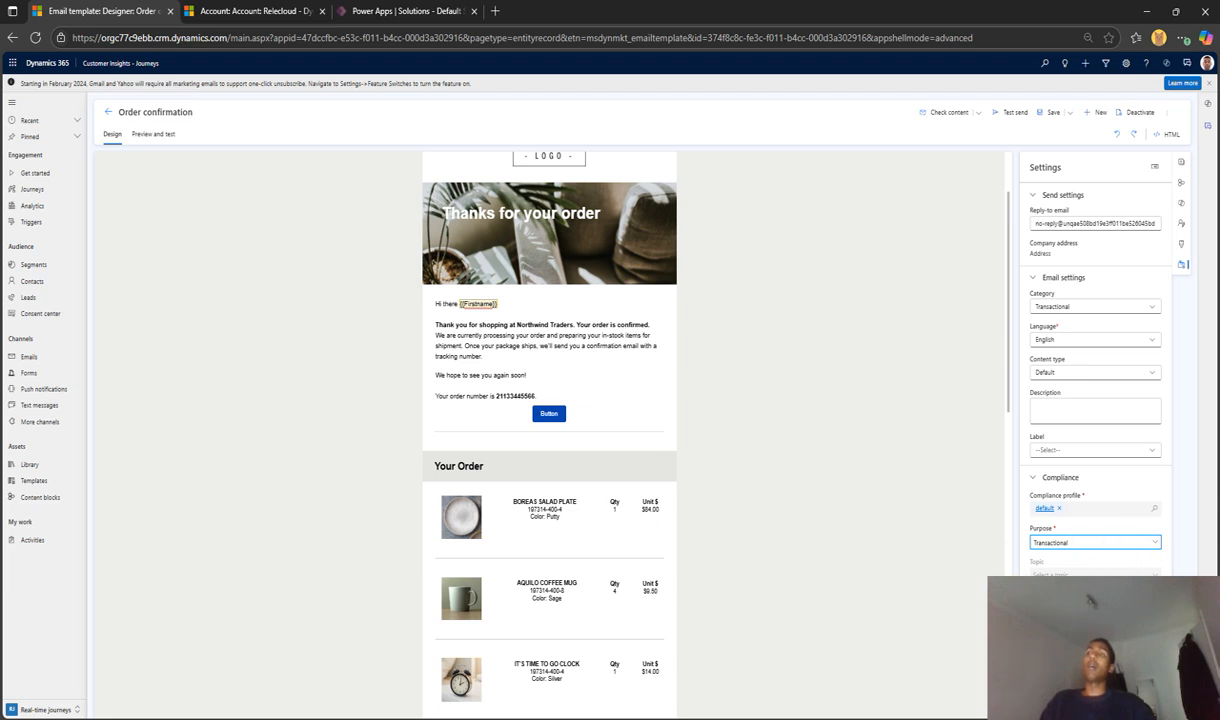
Switch the compliance purpose to Commercial to check the topic choice, and set it back to Transactional
click(1071, 546)
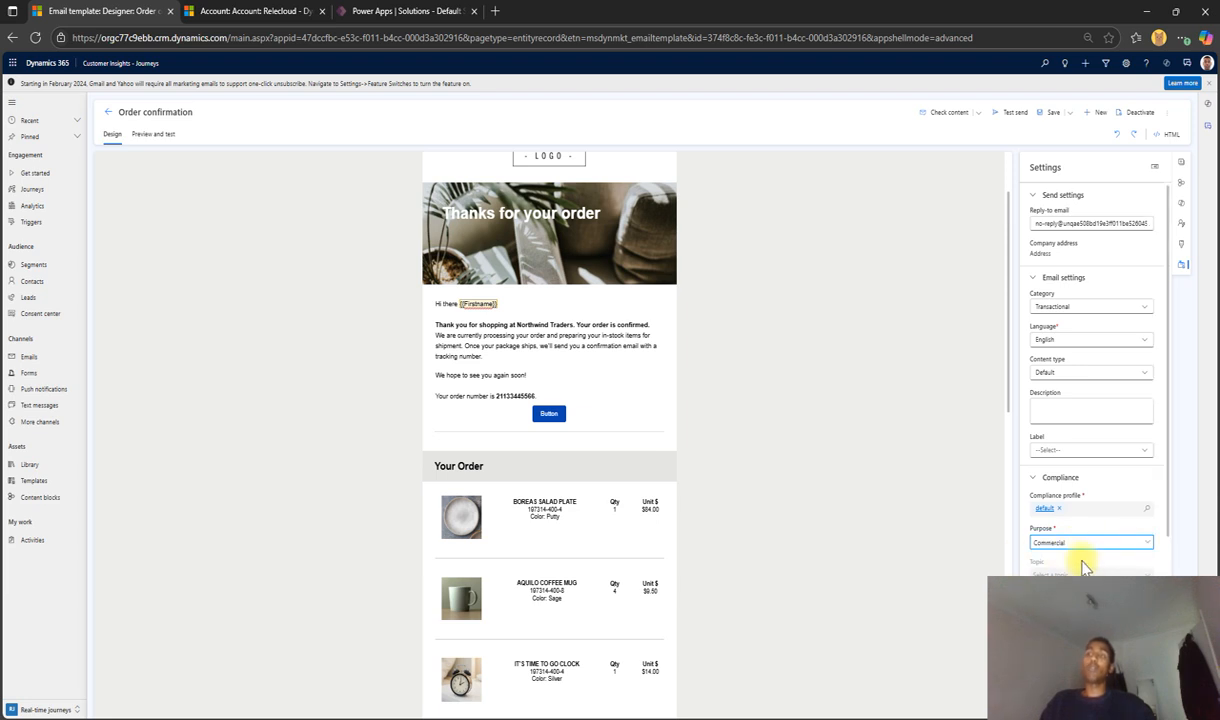
click(1073, 570)
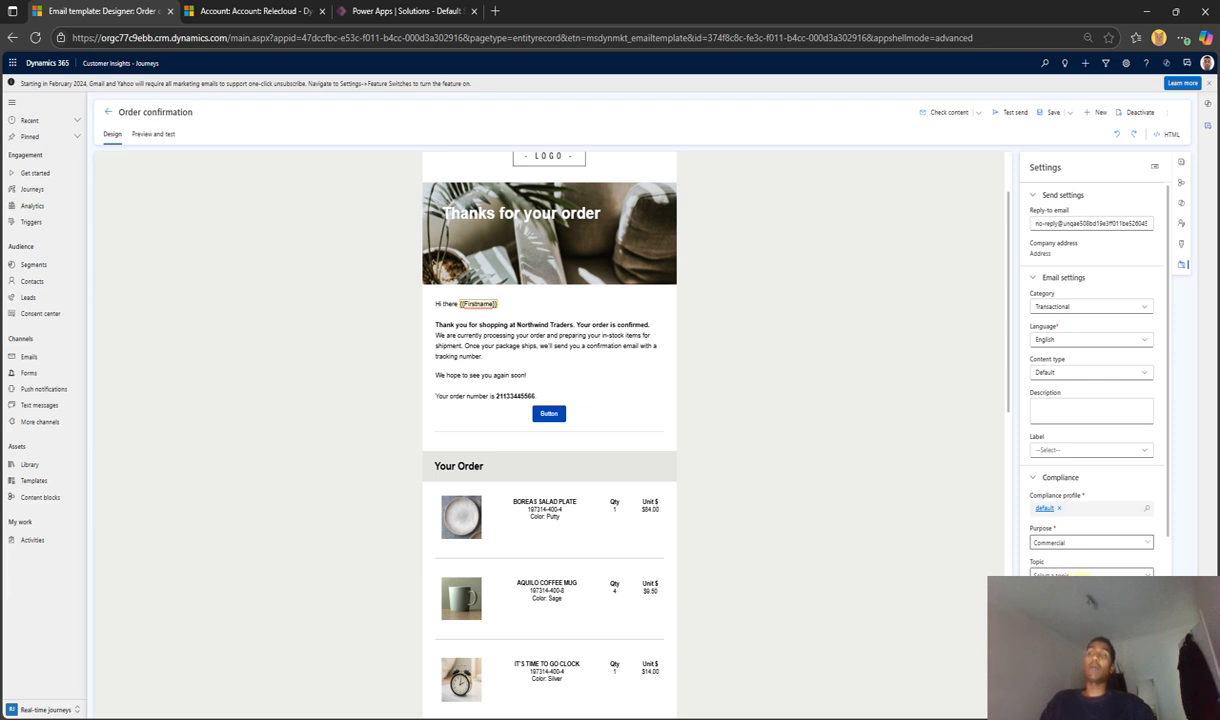
click(1068, 546)
click(1075, 556)
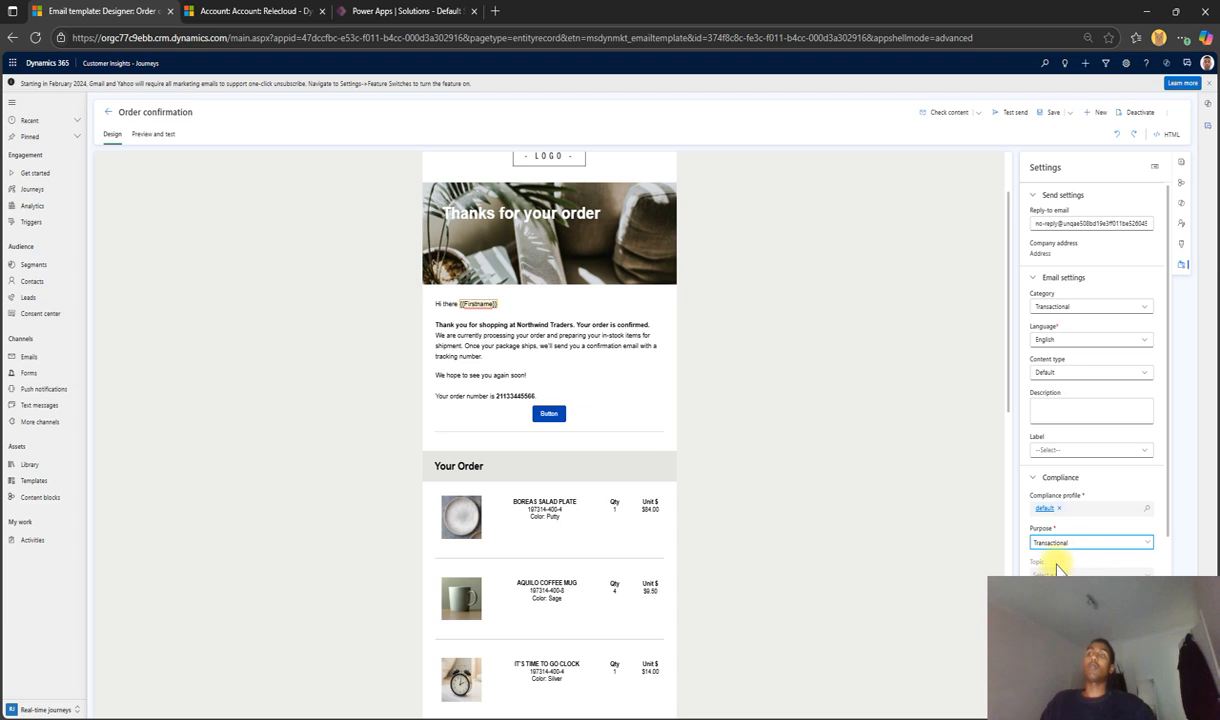
scroll(1105, 547, down, 5)
scroll(1105, 540, up, 5)
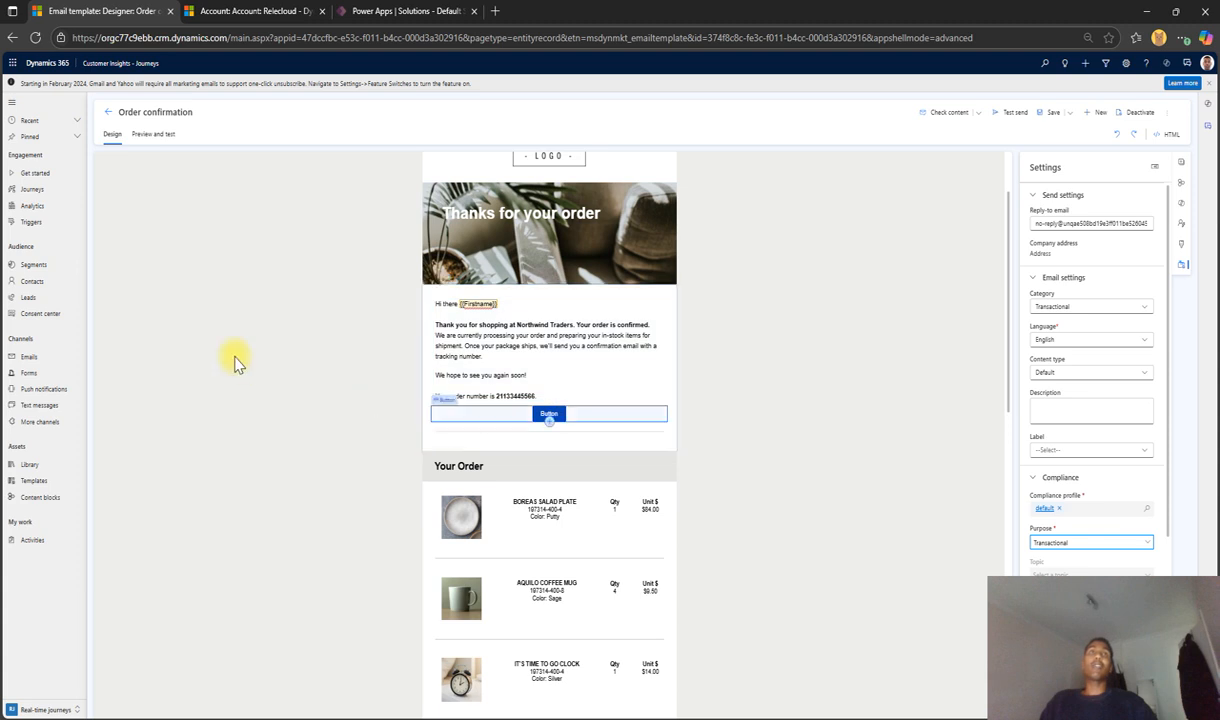
Save the email template and preview the whole email at the Desktop screen size
click(1055, 113)
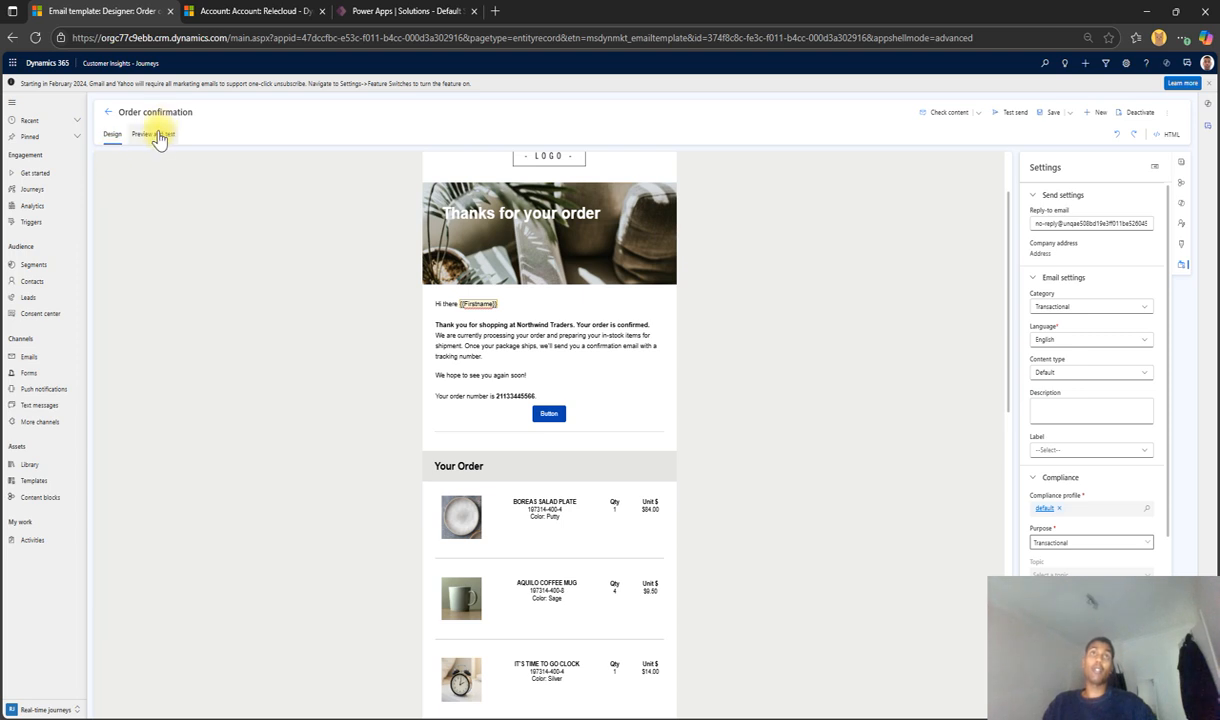
click(148, 134)
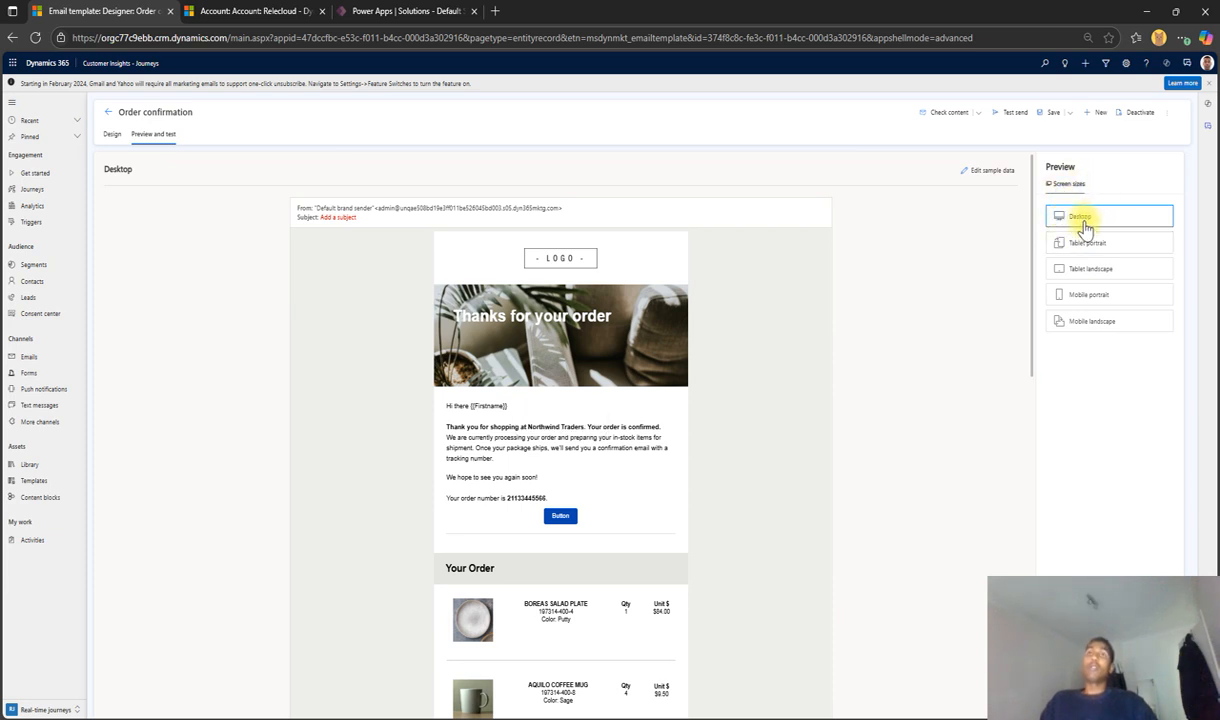
scroll(578, 325, down, 1)
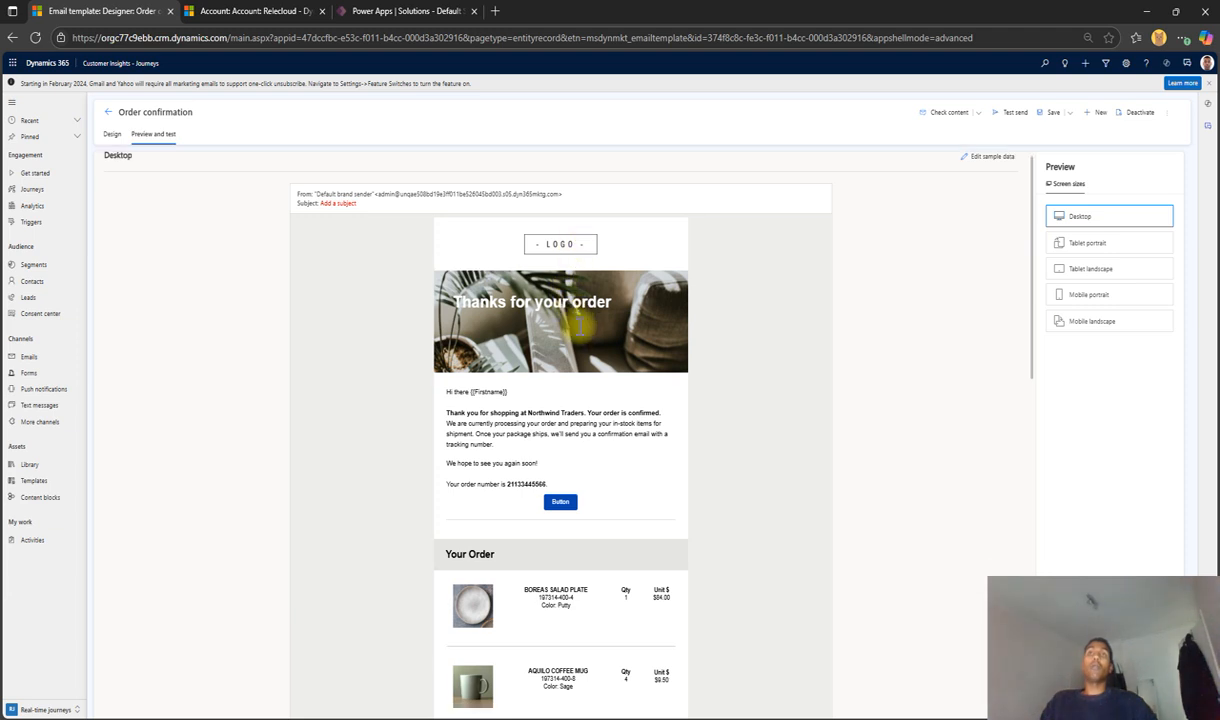
scroll(578, 325, down, 10)
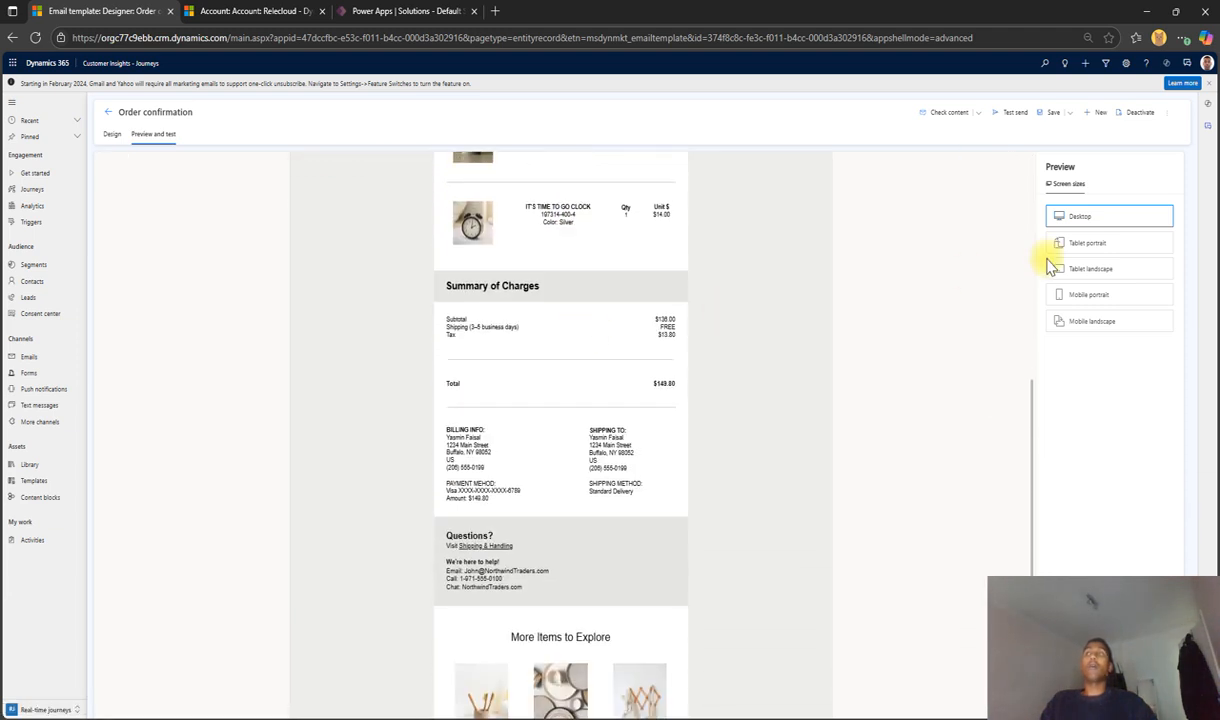
Preview the email at the Tablet portrait, Tablet landscape and Mobile portrait screen sizes
click(1105, 243)
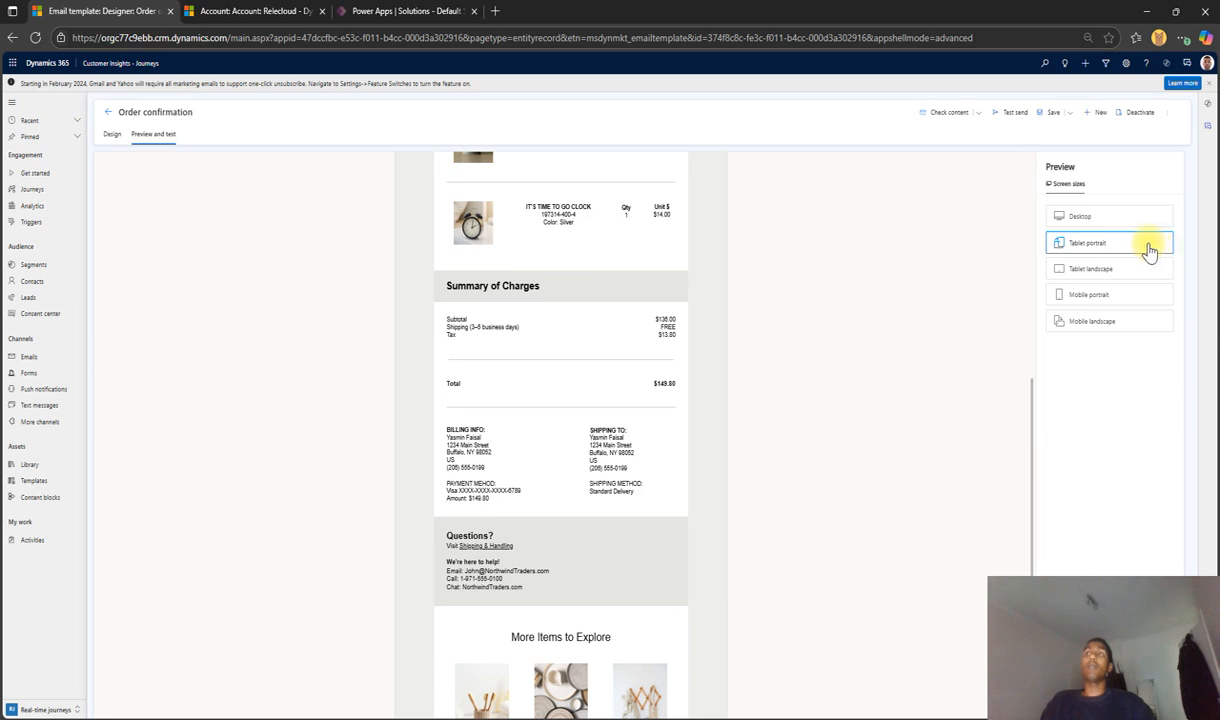
click(1097, 269)
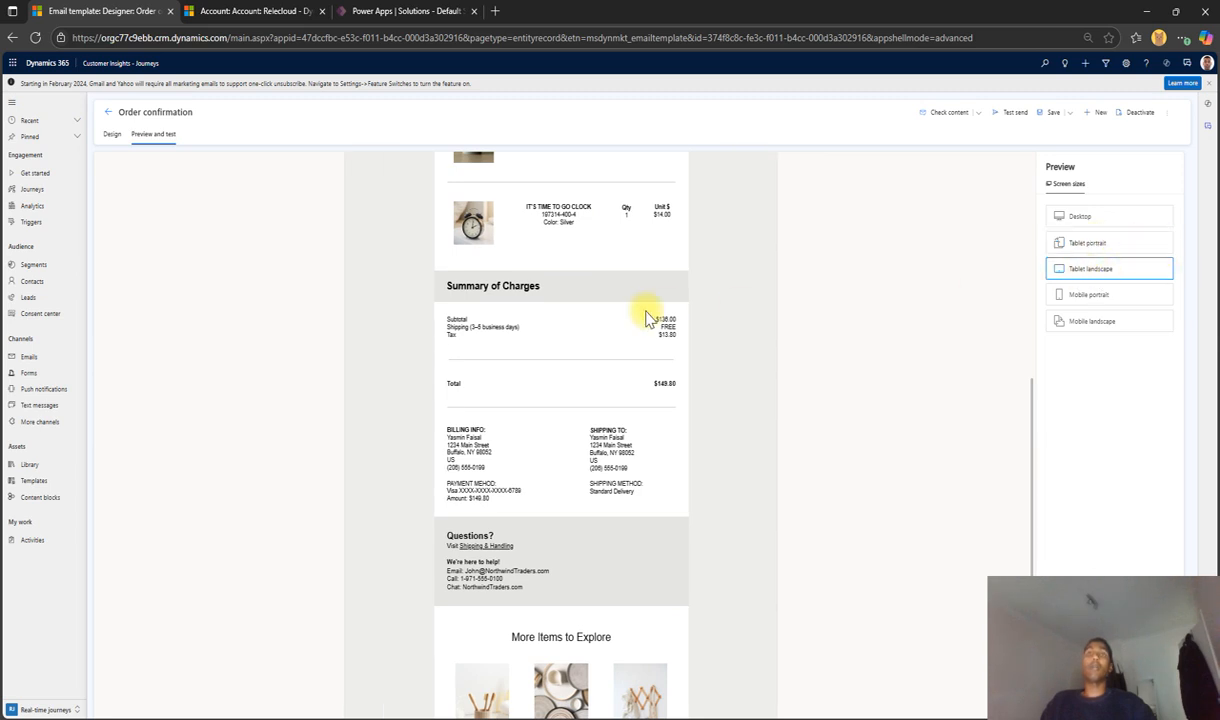
scroll(650, 318, up, 10)
click(1100, 298)
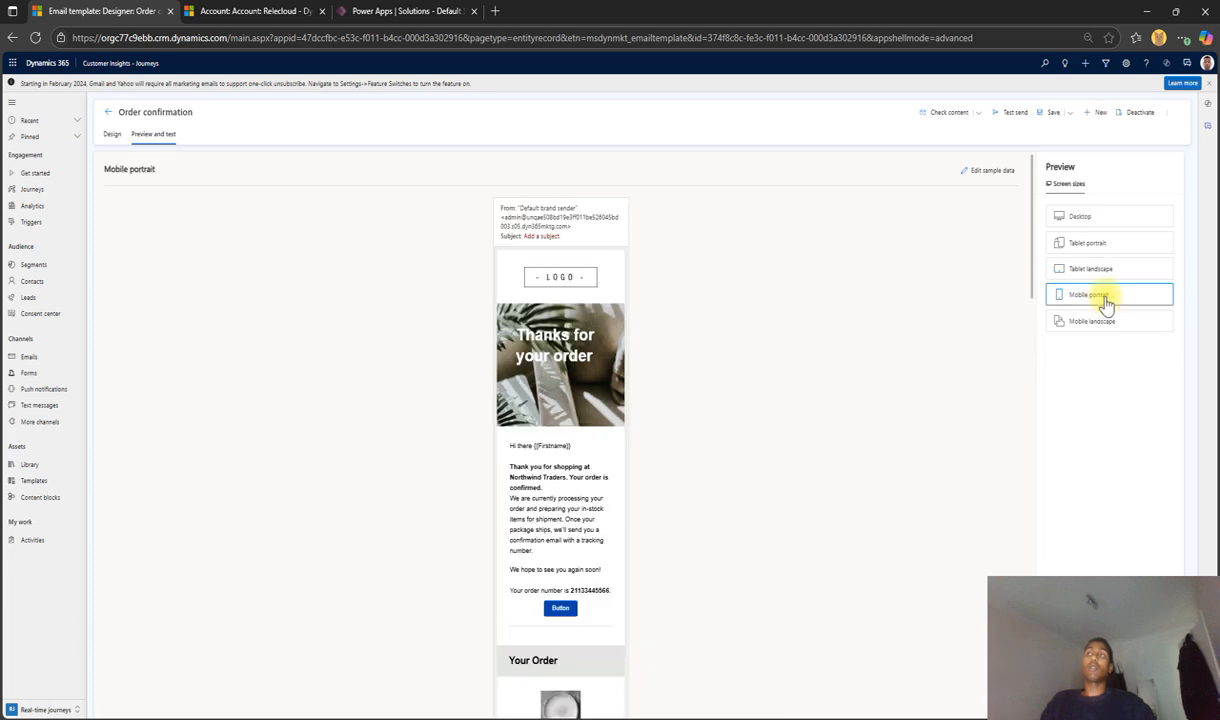
scroll(584, 302, down, 15)
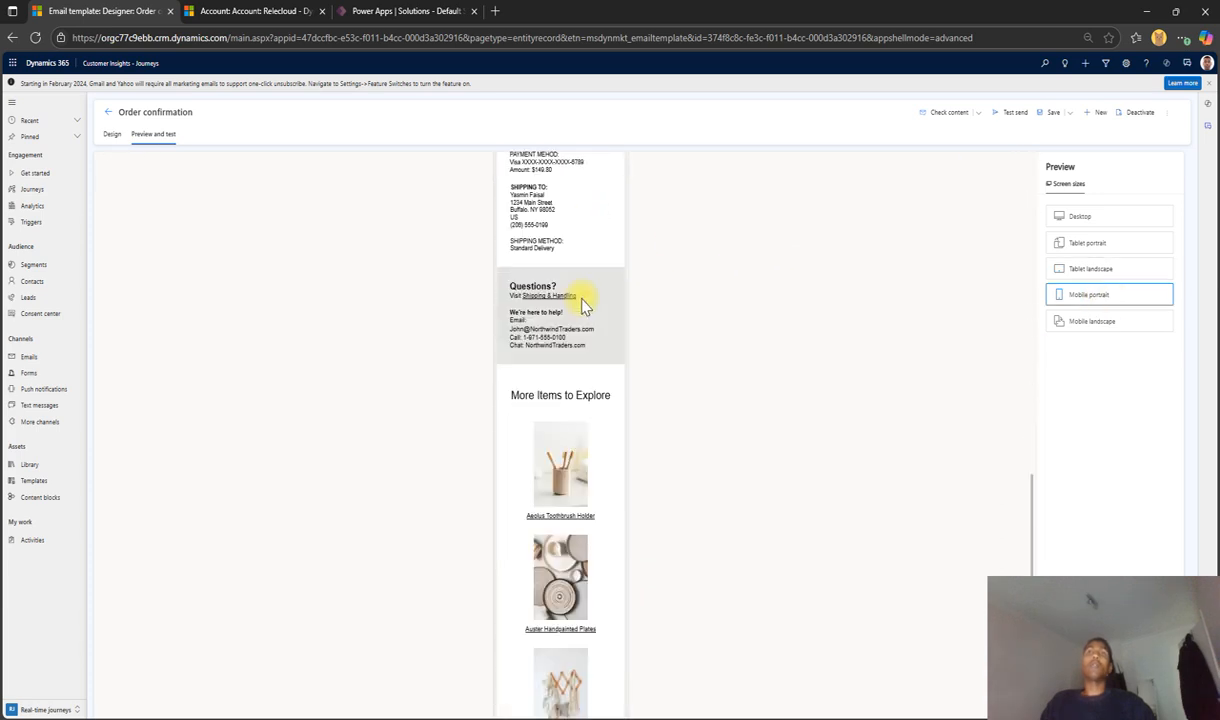
Review the email at the Mobile portrait screen size and preview it at Mobile landscape
scroll(584, 302, down, 5)
scroll(572, 300, up, 15)
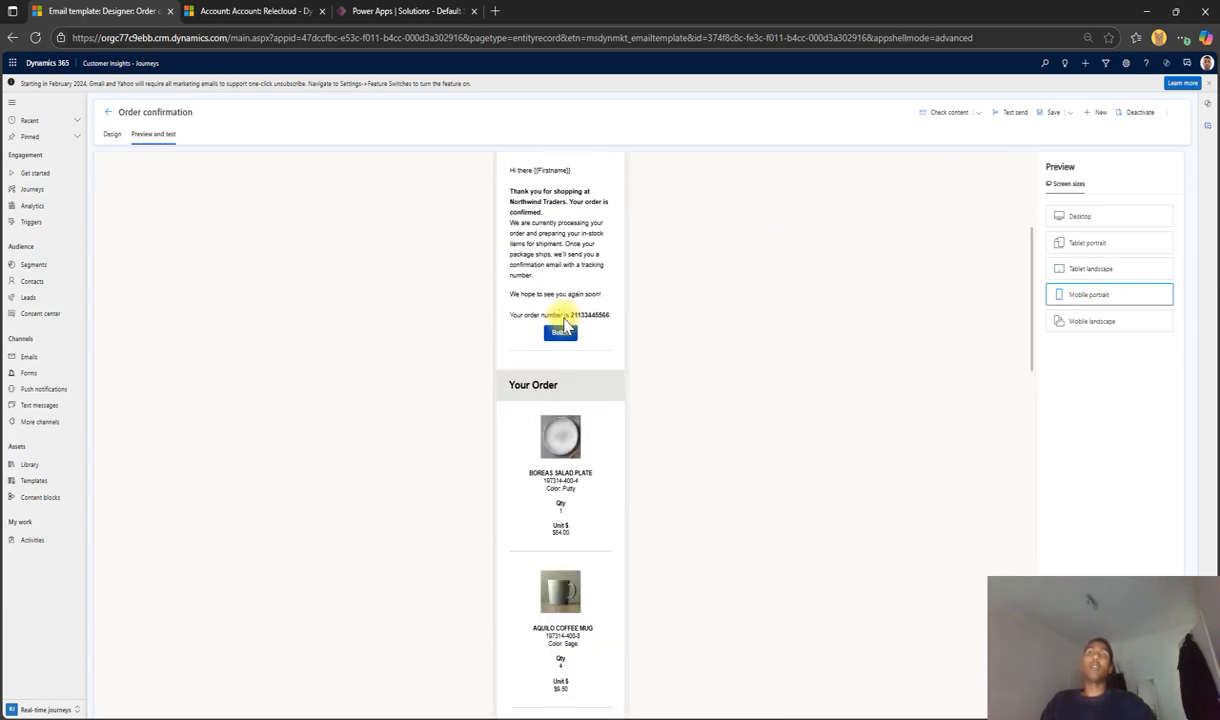
scroll(565, 325, up, 4)
scroll(600, 330, down, 4)
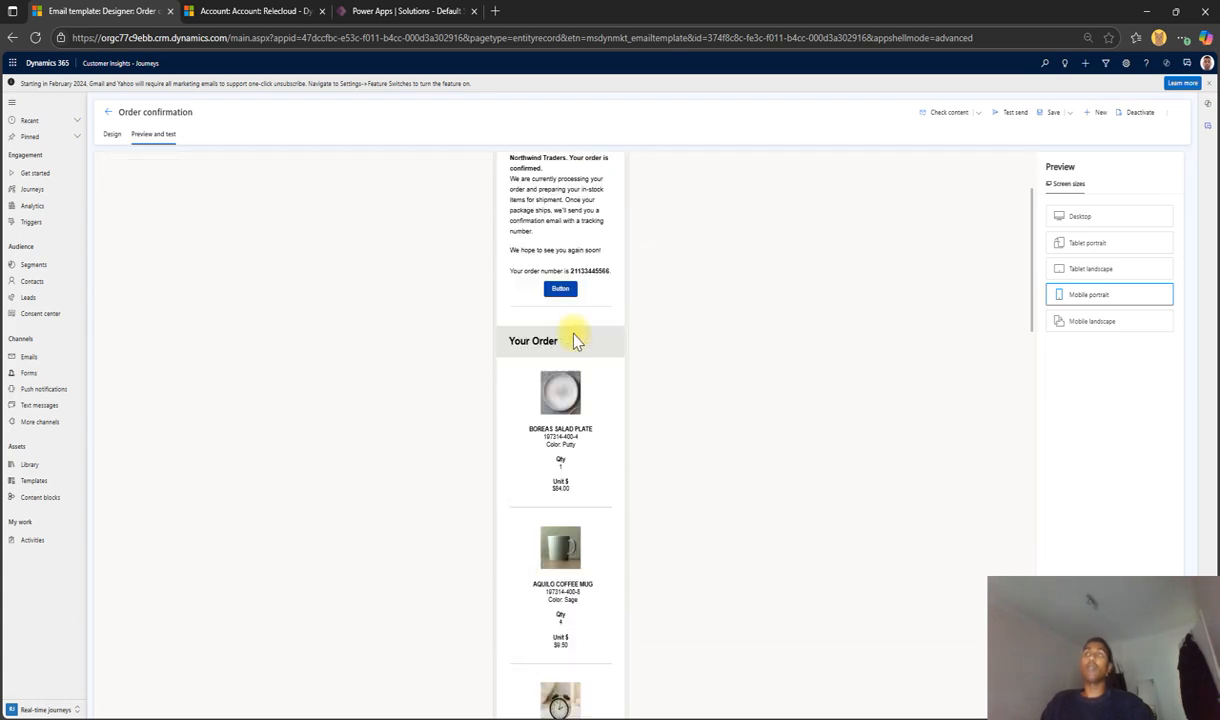
scroll(575, 340, down, 5)
click(1090, 321)
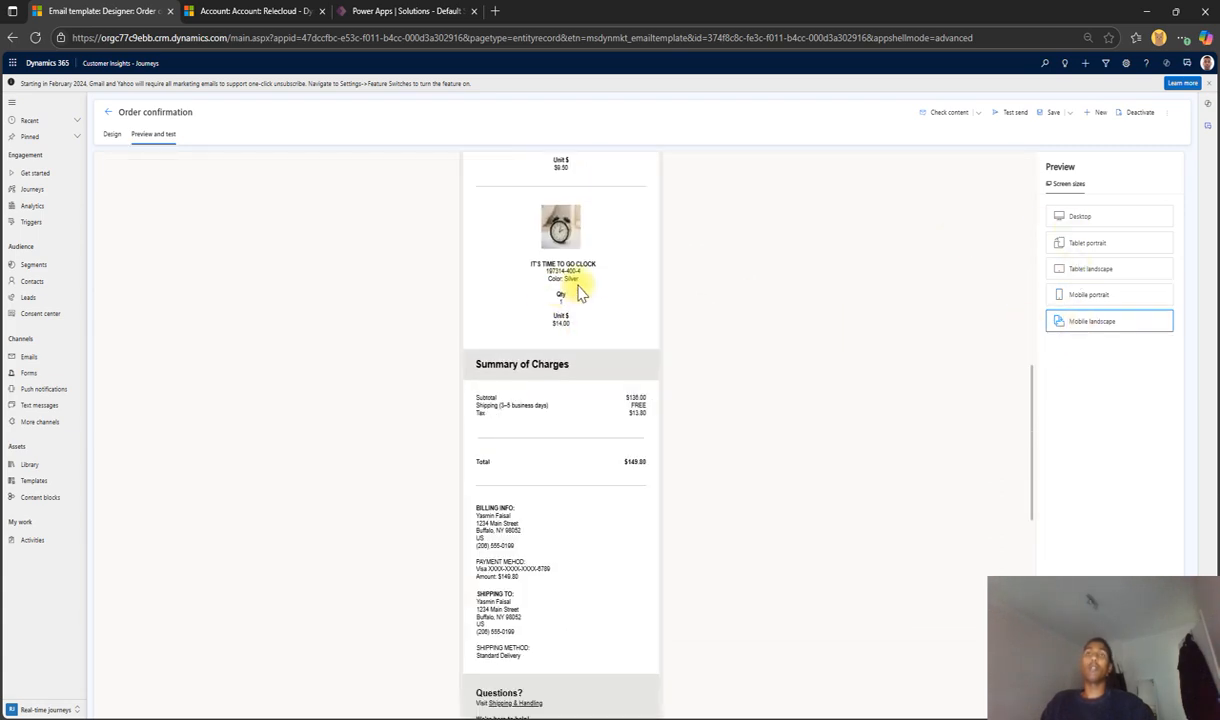
scroll(580, 290, down, 5)
scroll(585, 300, up, 15)
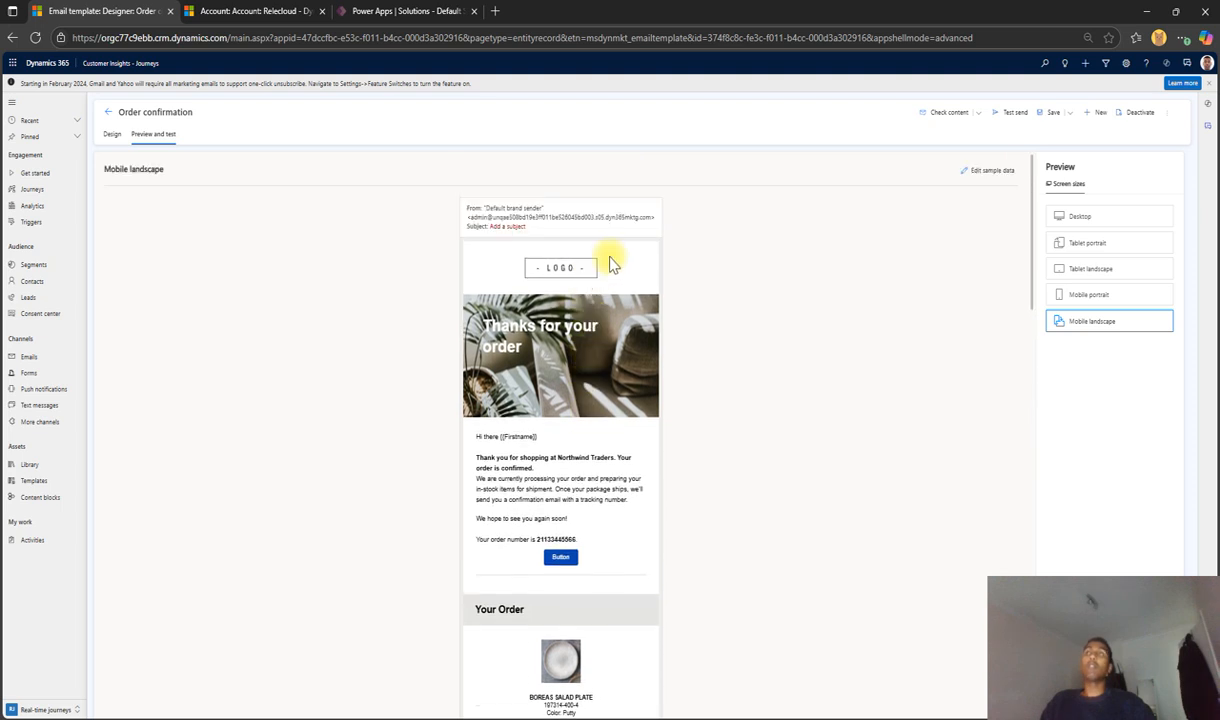
Preview the personalized email with an existing contact as sample data, and show the compliance sample fields
click(989, 176)
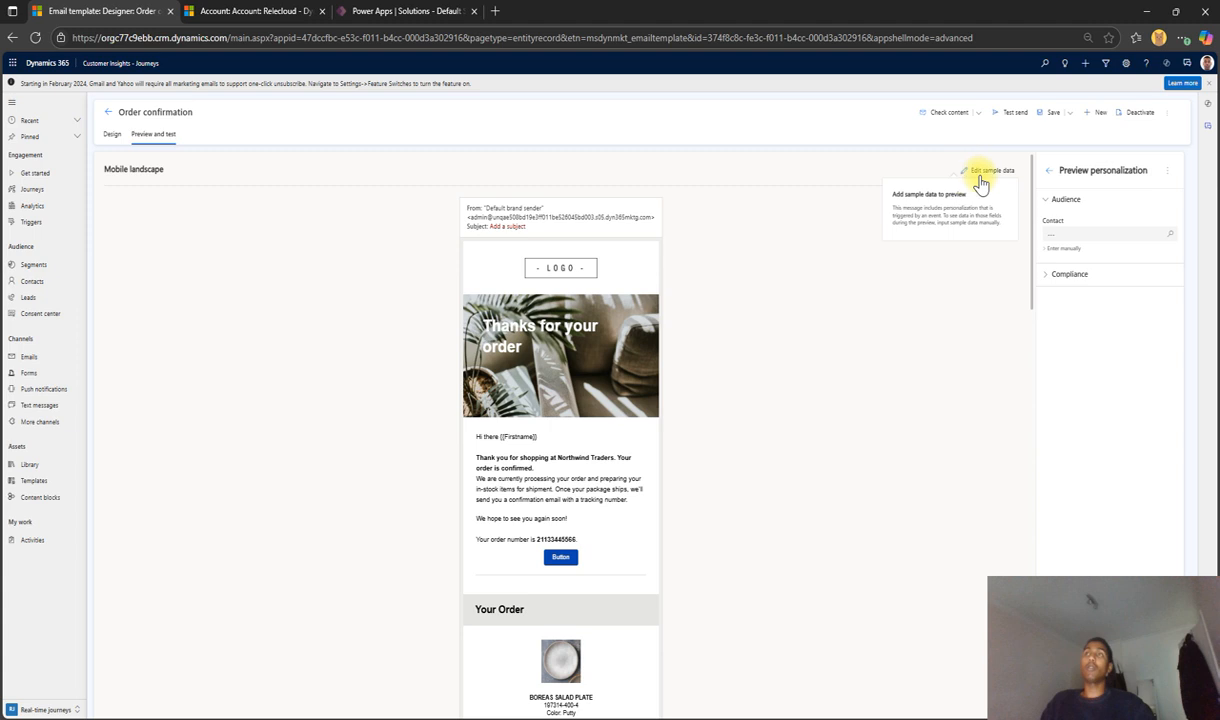
click(1069, 240)
click(1079, 318)
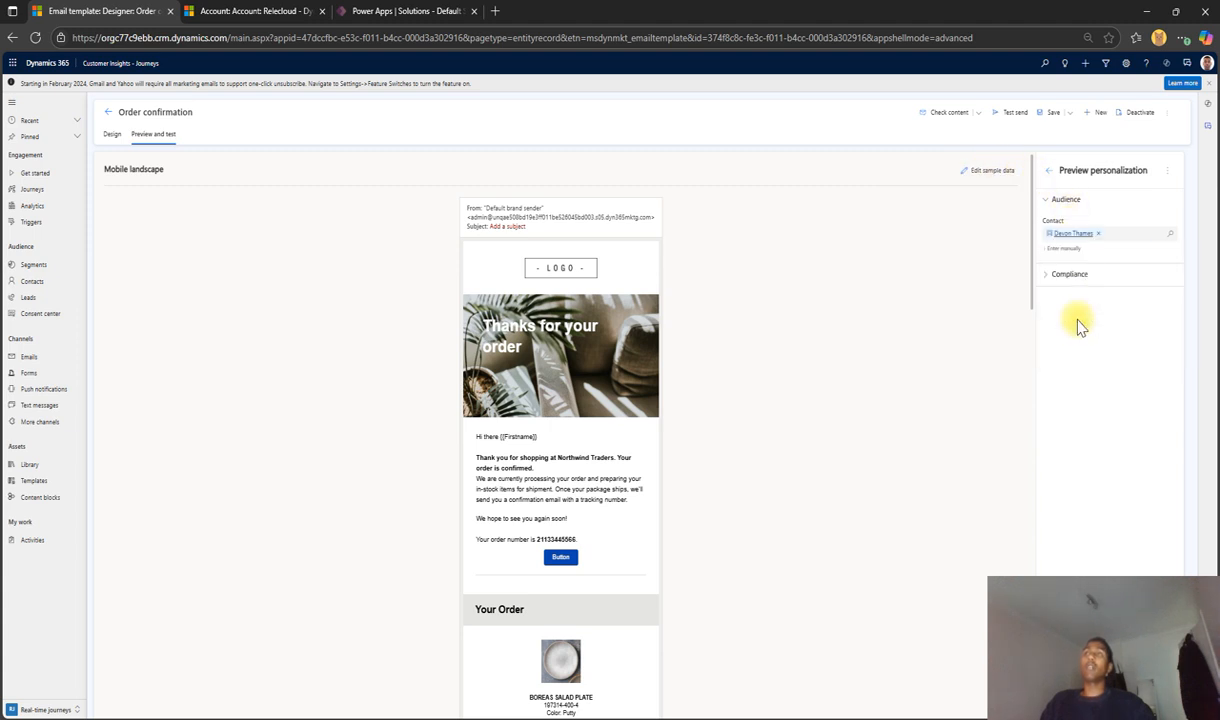
click(1043, 279)
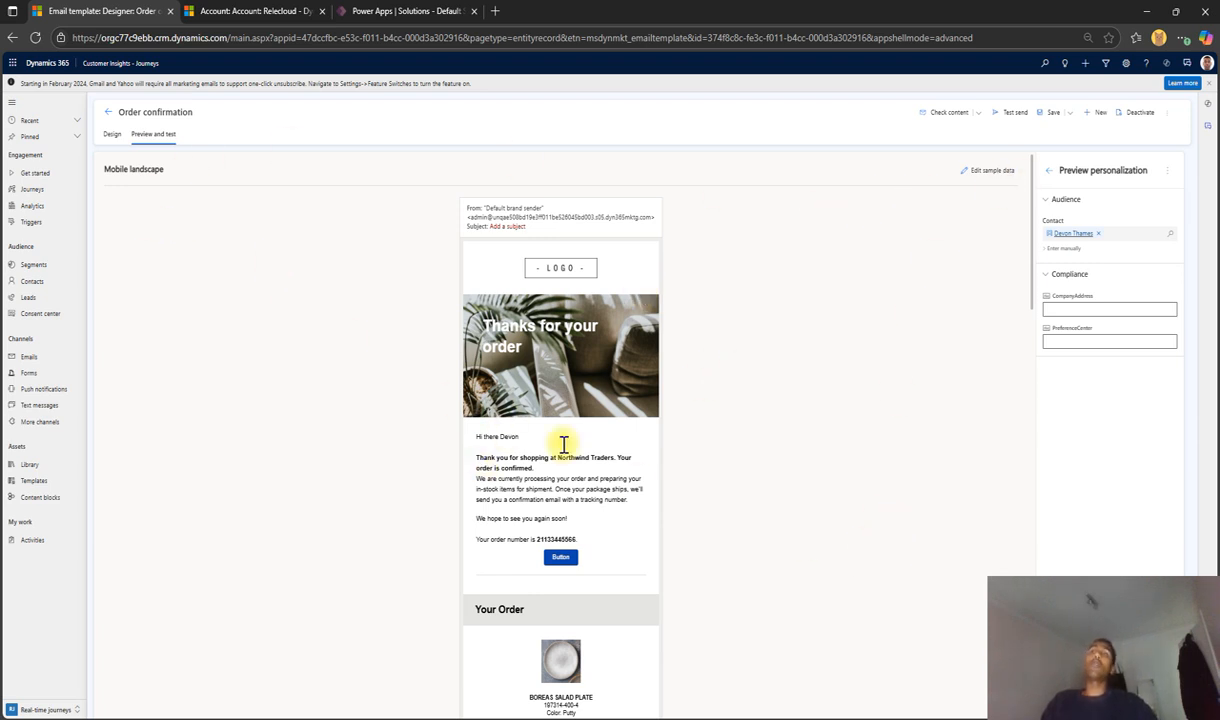
scroll(555, 408, down, 5)
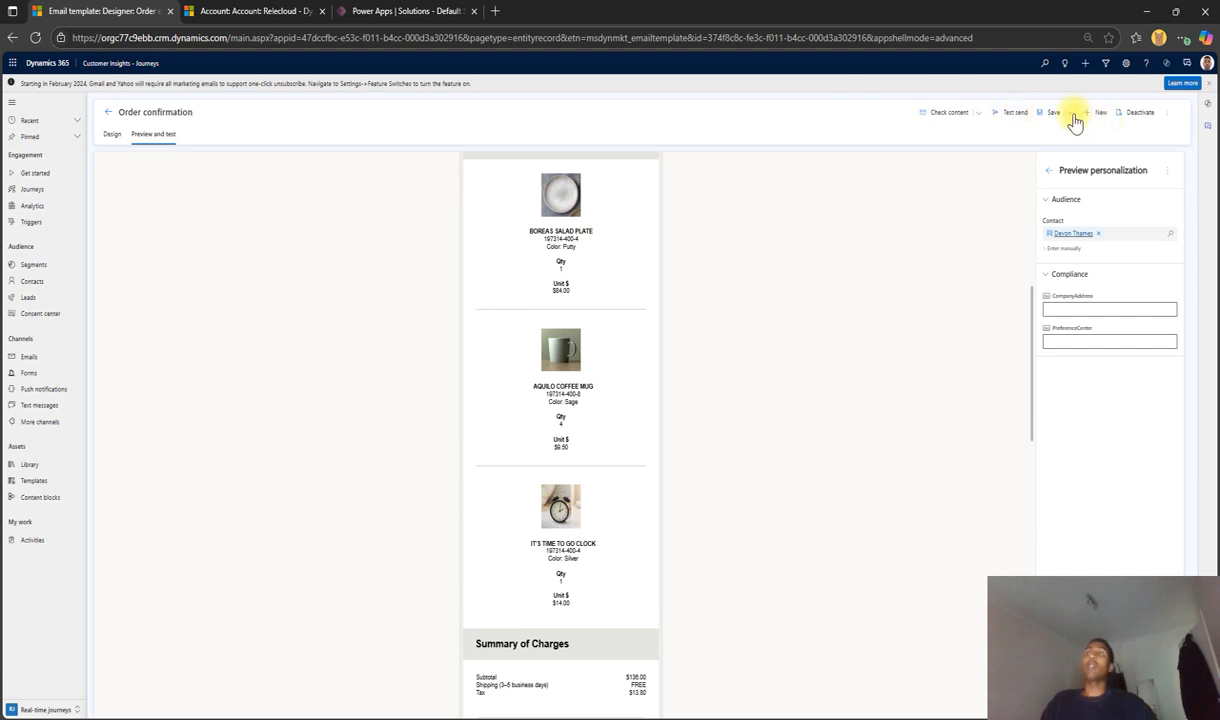
Try to send a test of the email, and set its subject to "Order confirmation" in the design
click(997, 117)
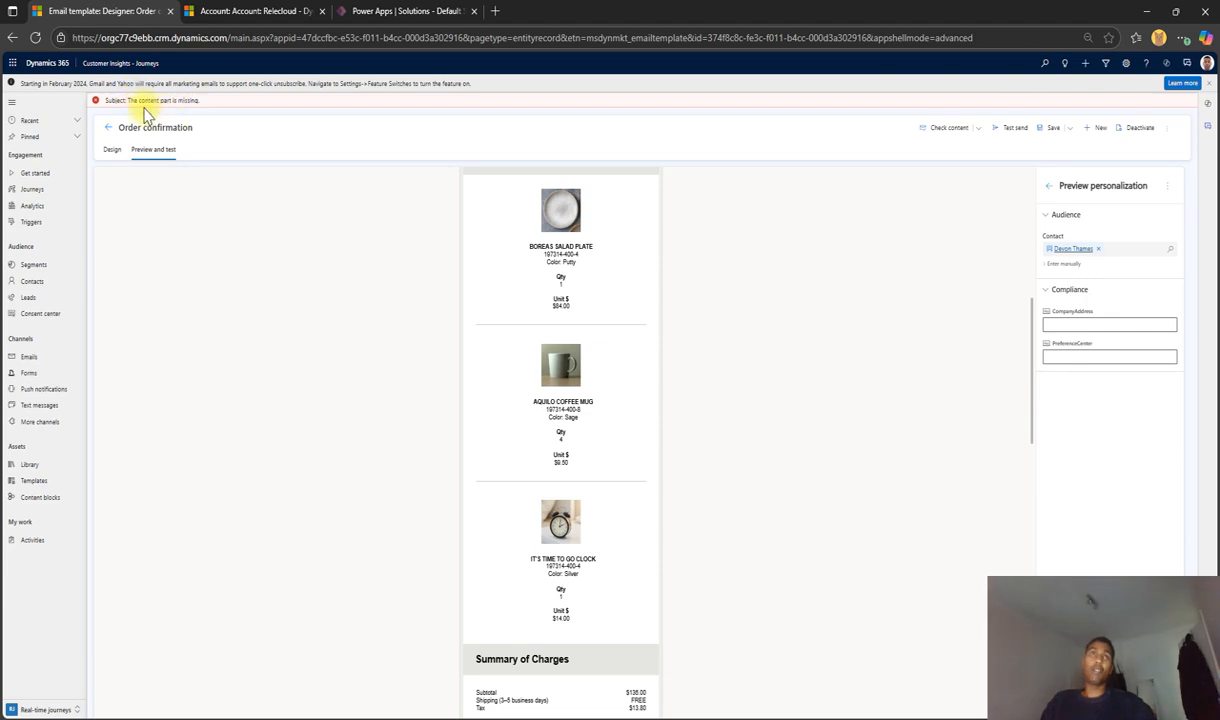
click(119, 156)
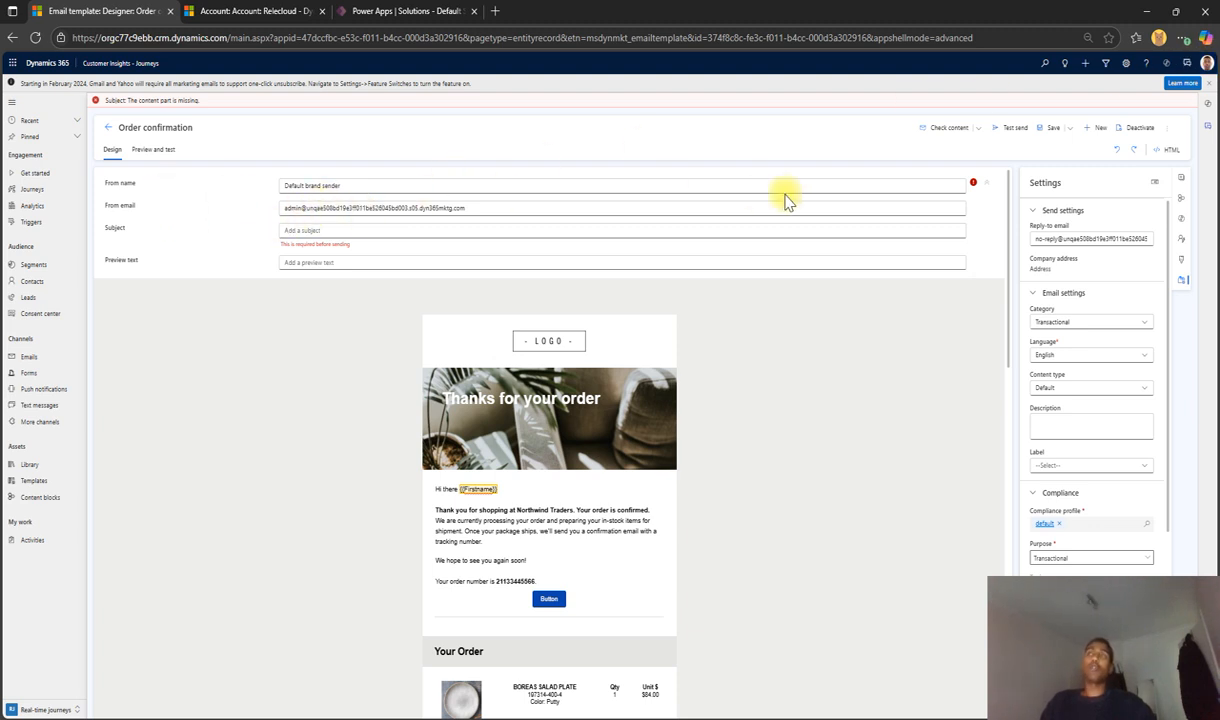
click(325, 229)
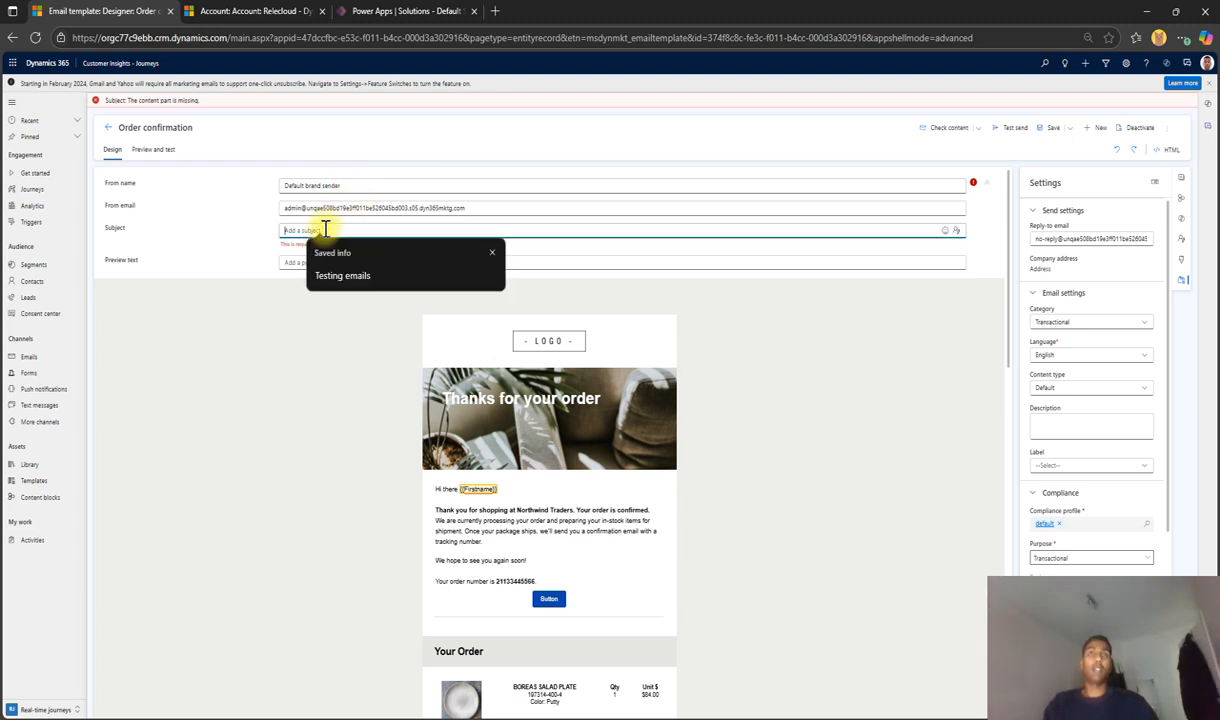
text(Order confirmation)
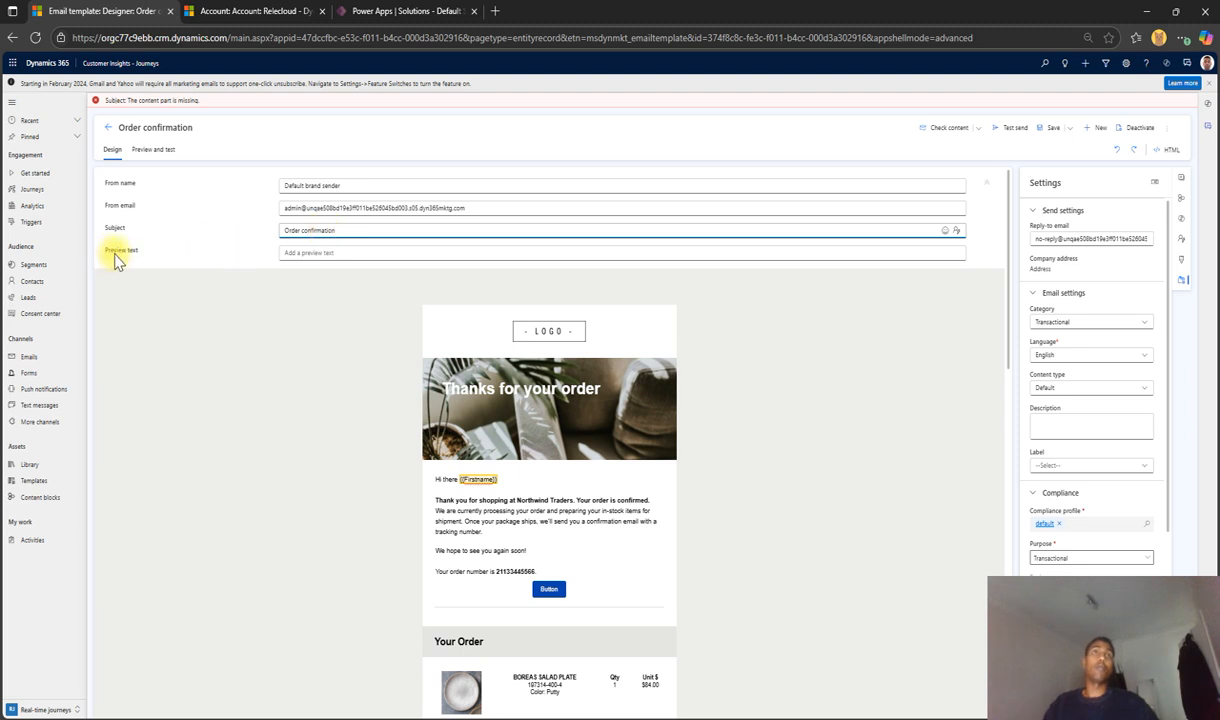
Set the email's preview text to "Thank you for your order" and save the template
click(322, 253)
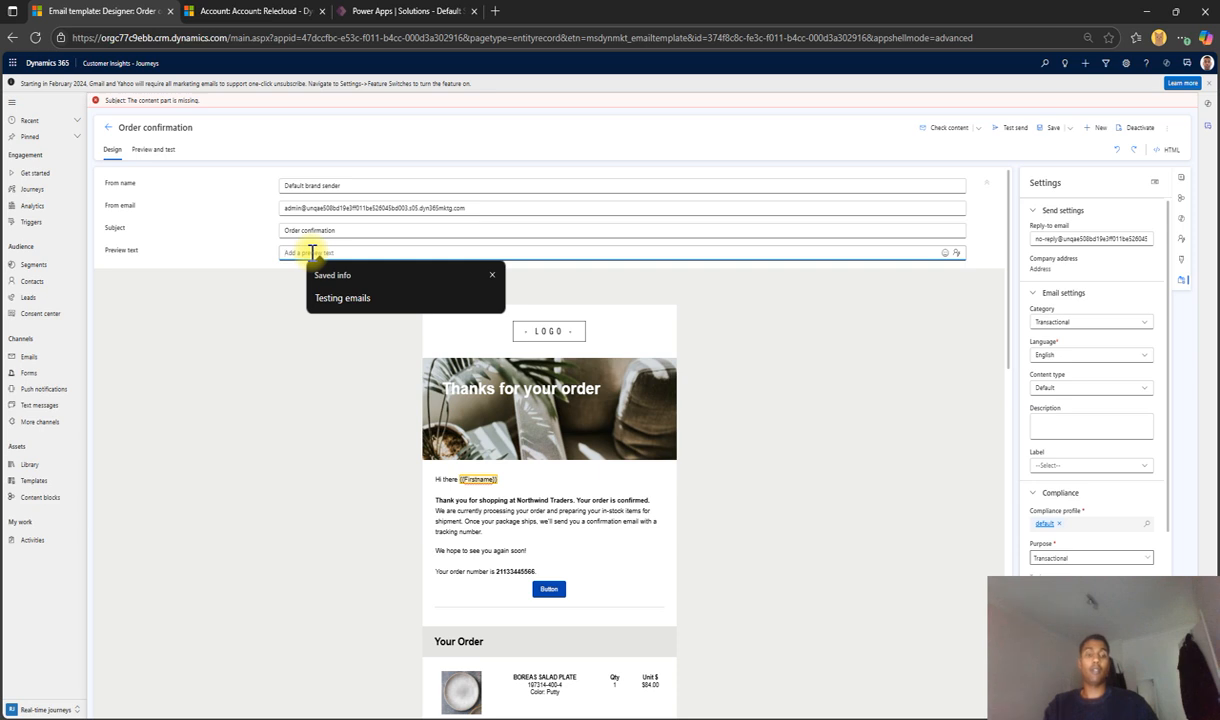
text(Te)
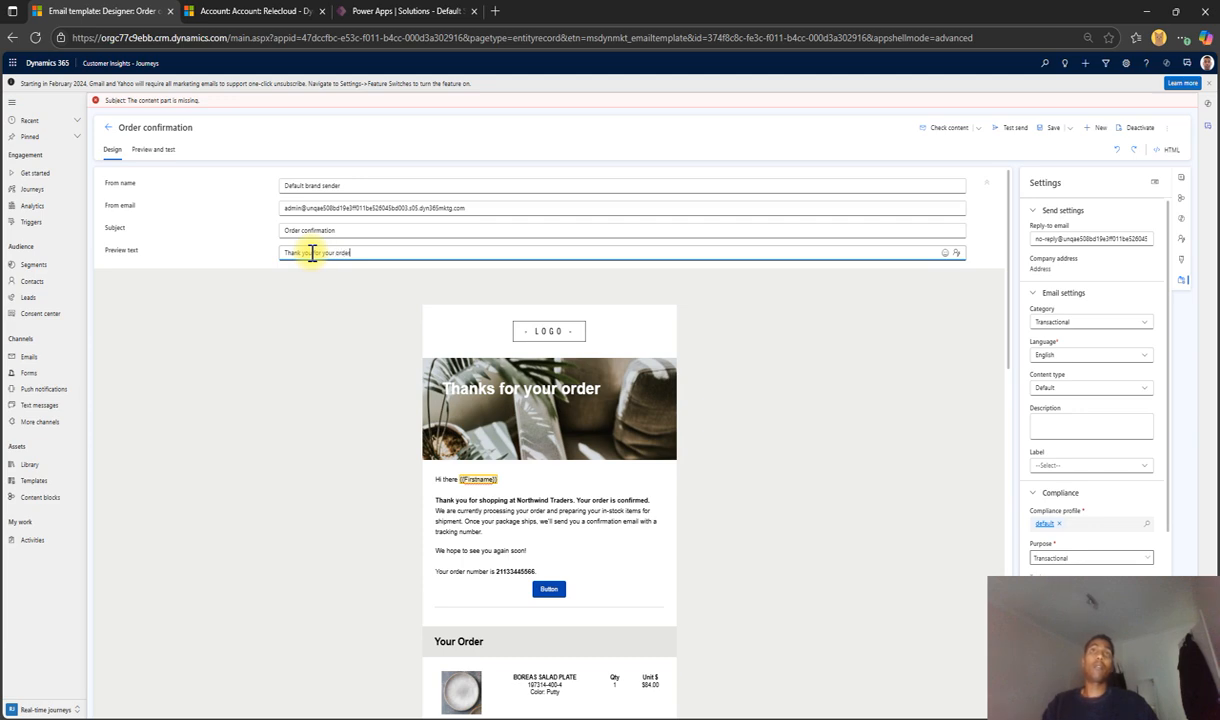
click(187, 242)
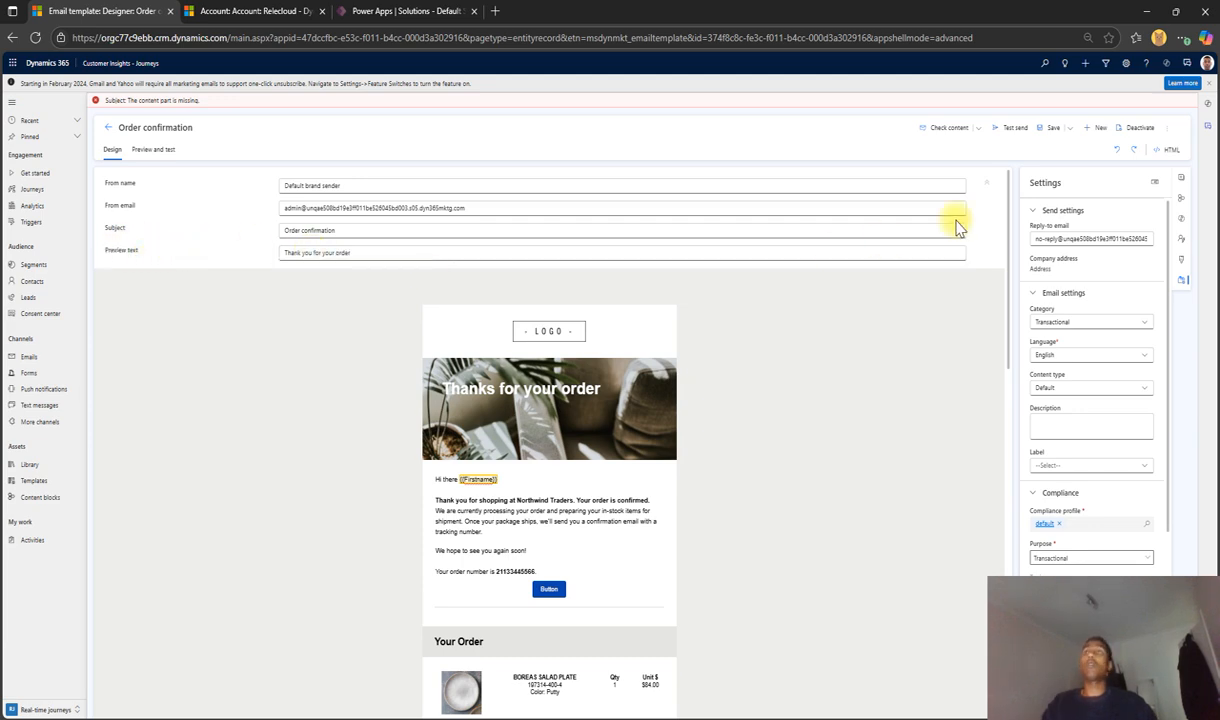
click(1050, 131)
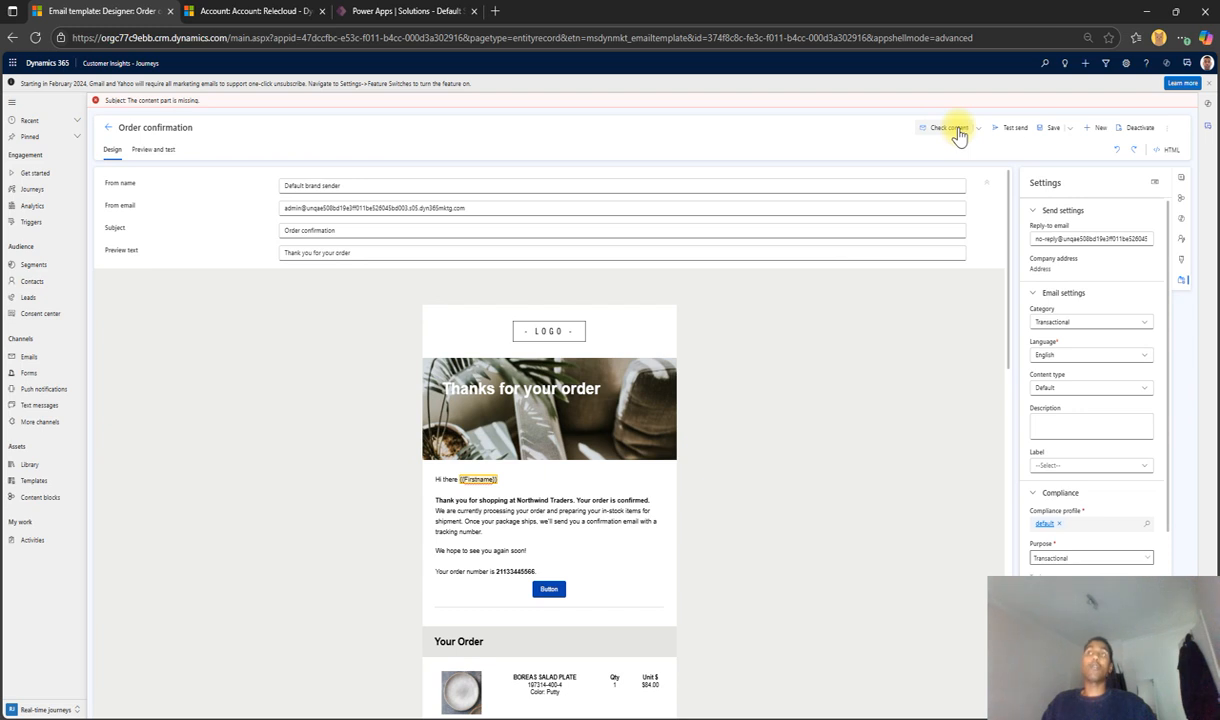
Run the content check on the template and look over the email body
click(957, 130)
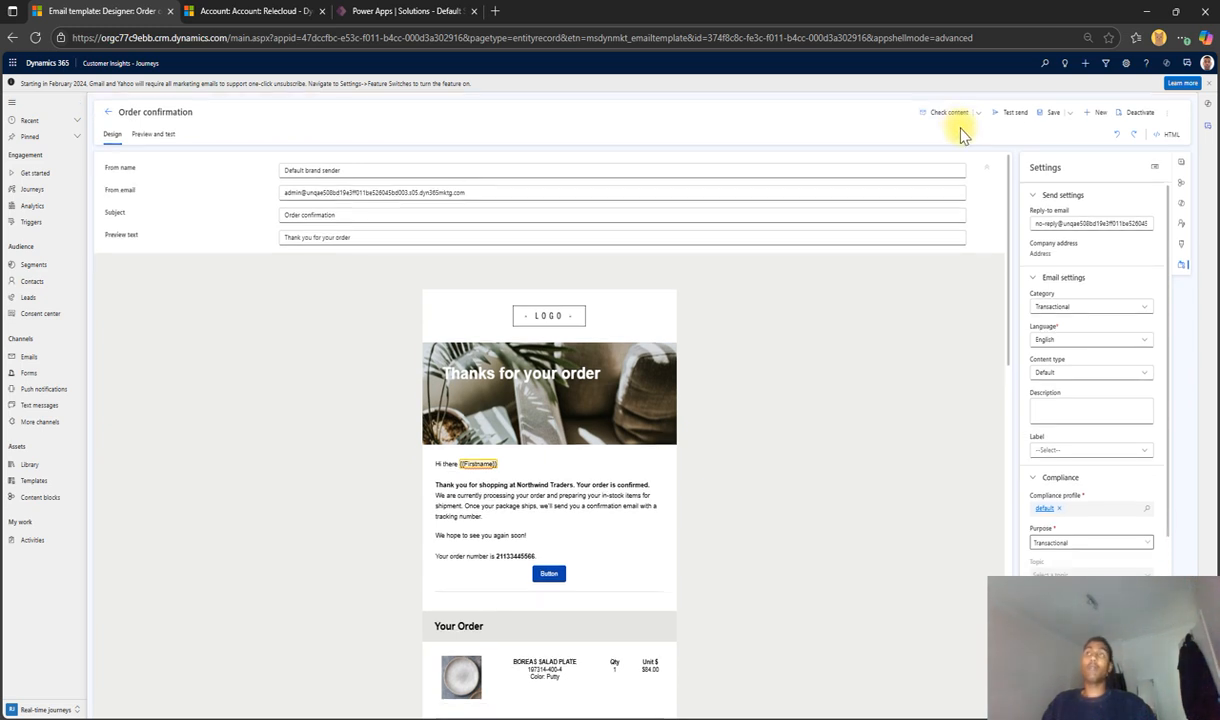
click(945, 116)
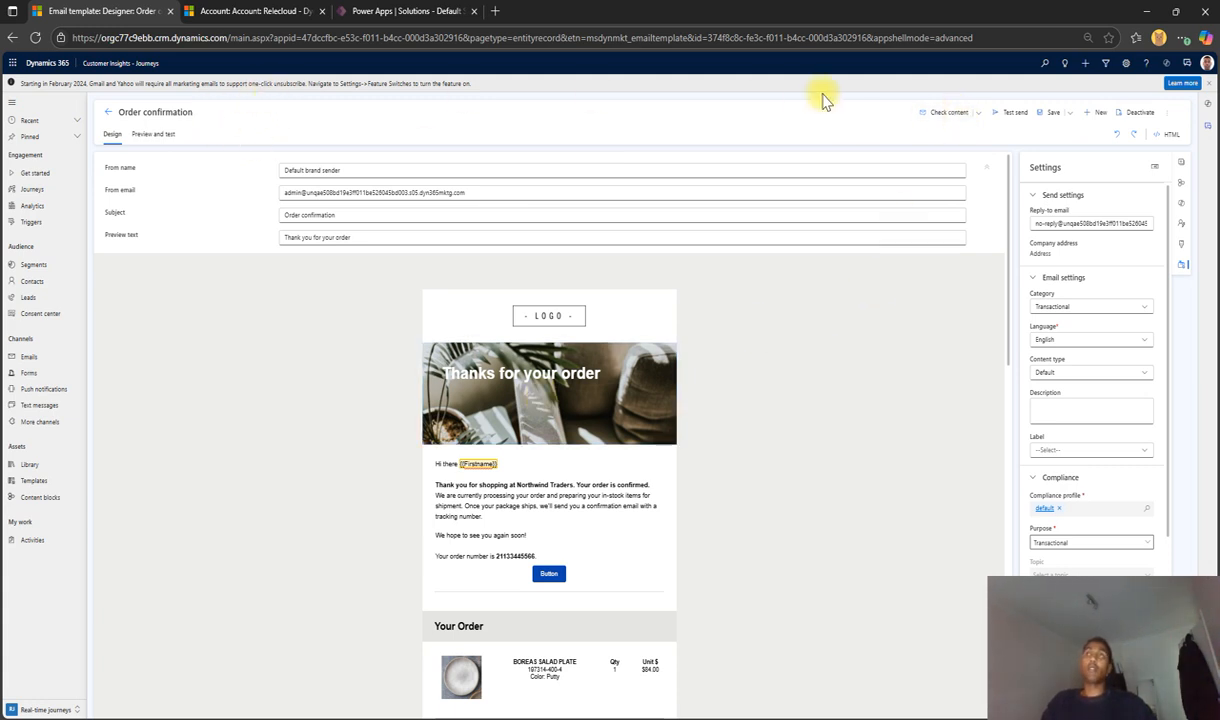
scroll(629, 308, down, 10)
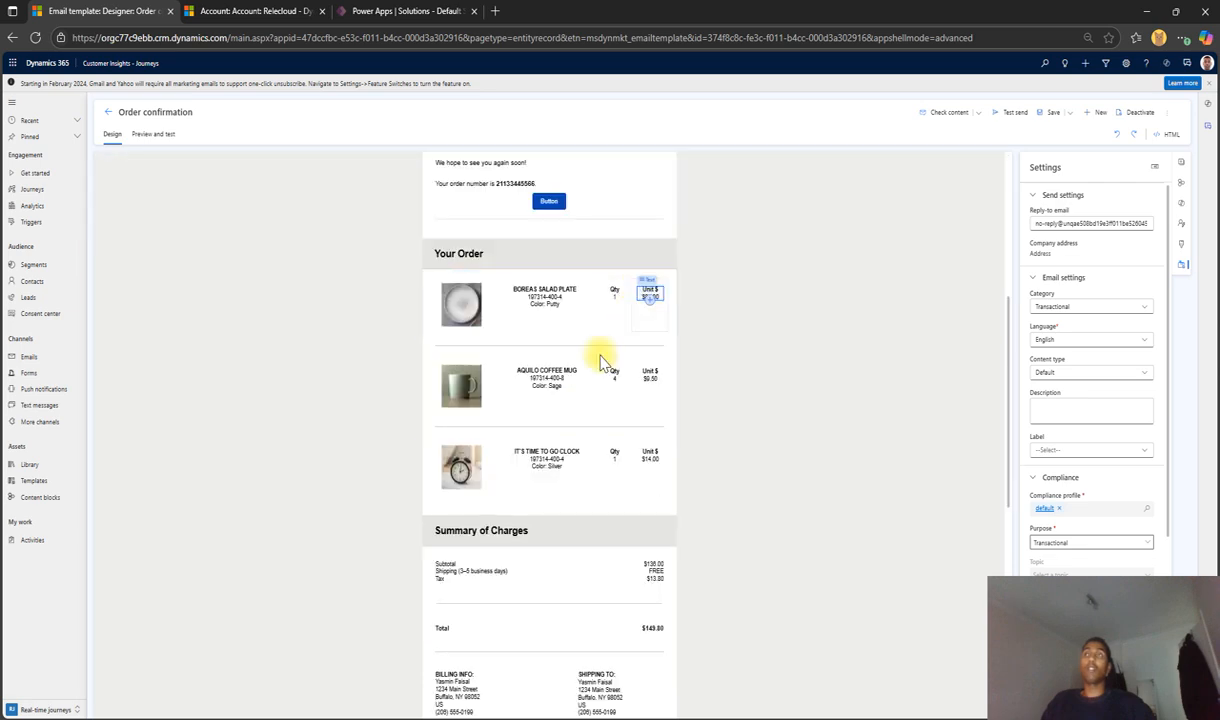
scroll(540, 400, up, 10)
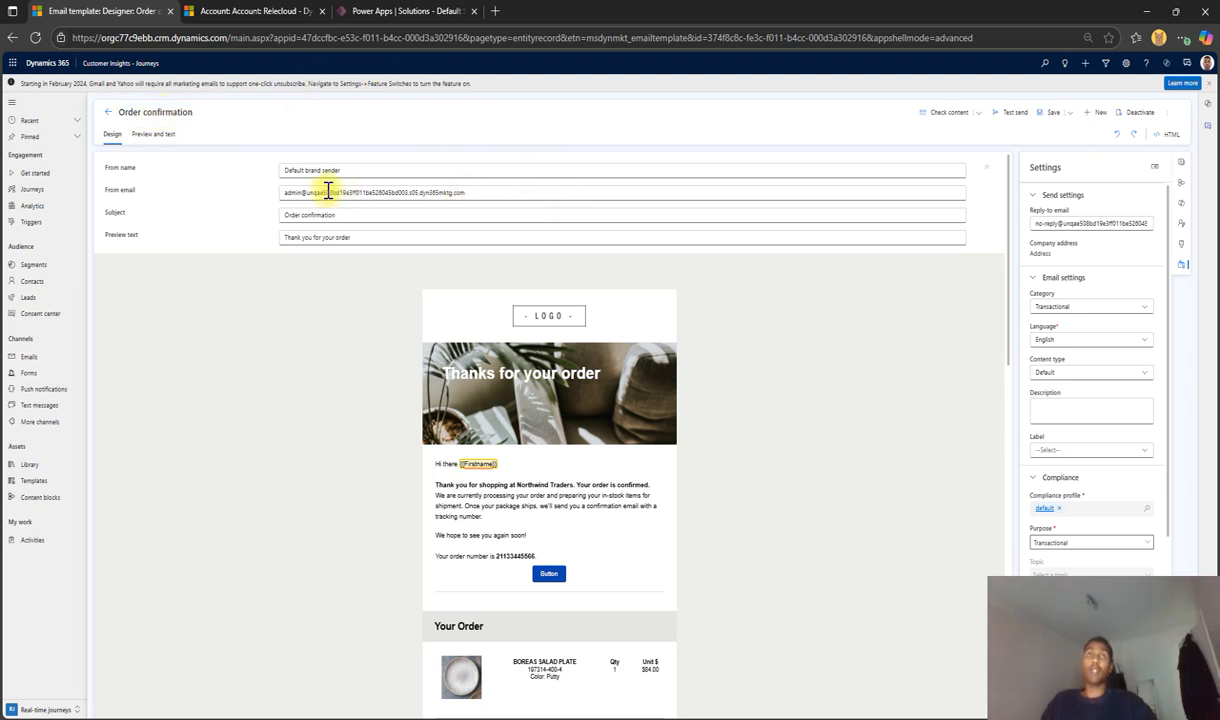
Leave the template for the list of emails, saving its pending changes
click(39, 363)
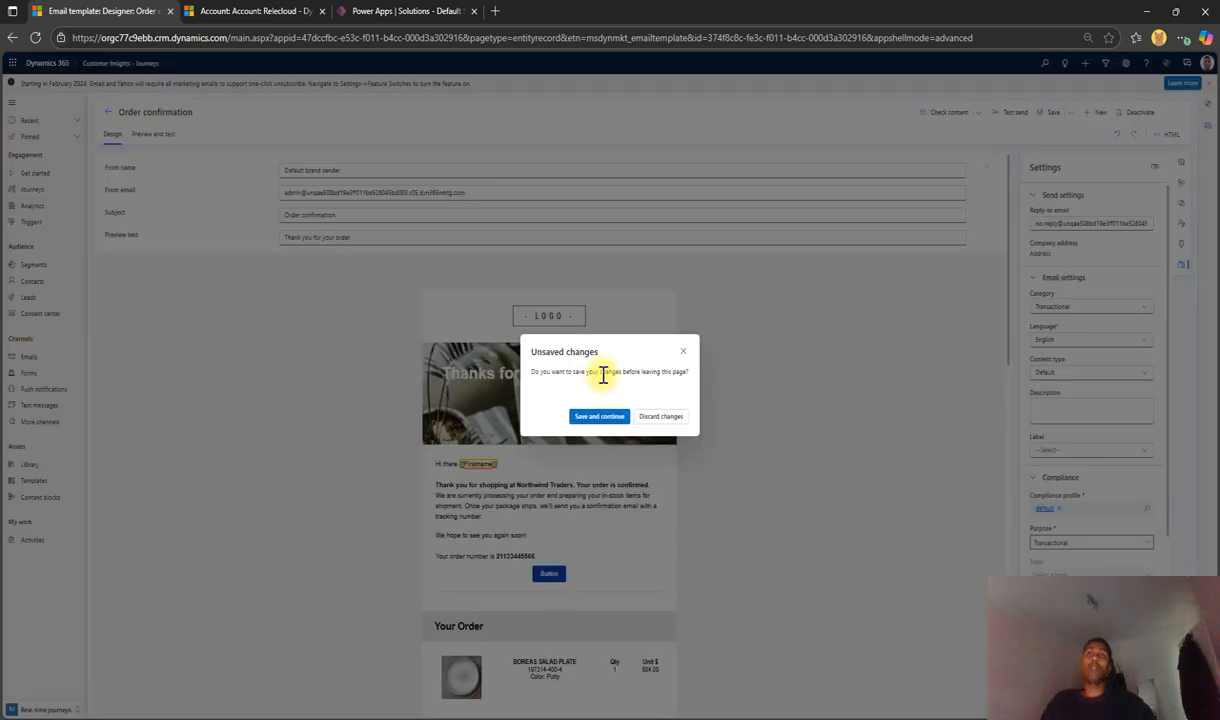
click(610, 418)
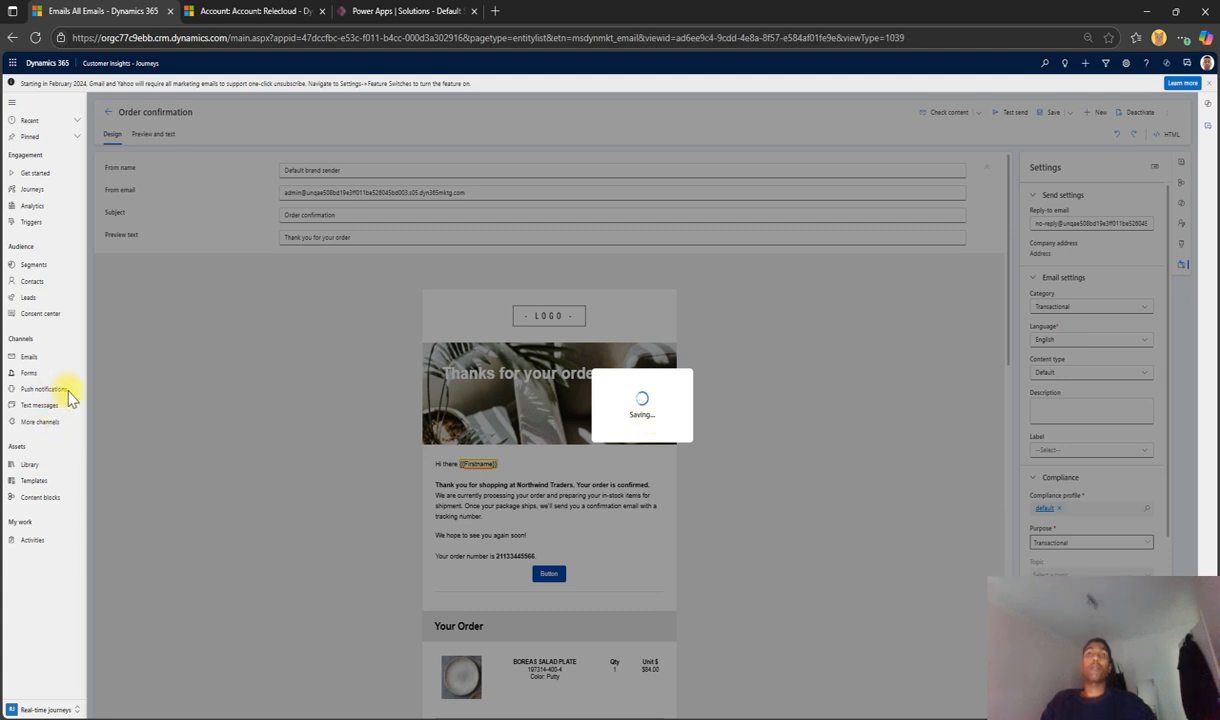
click(28, 360)
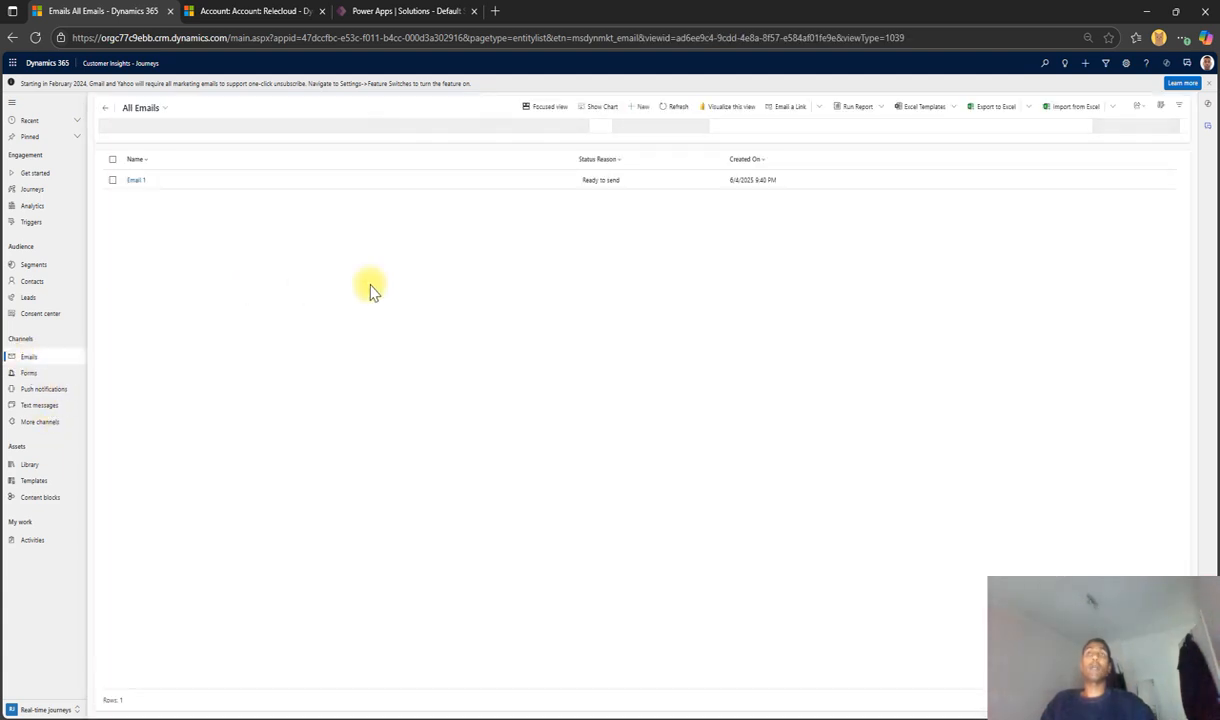
Create a new email from the Order confirmation template, searching the template gallery for "Order conf"
click(634, 114)
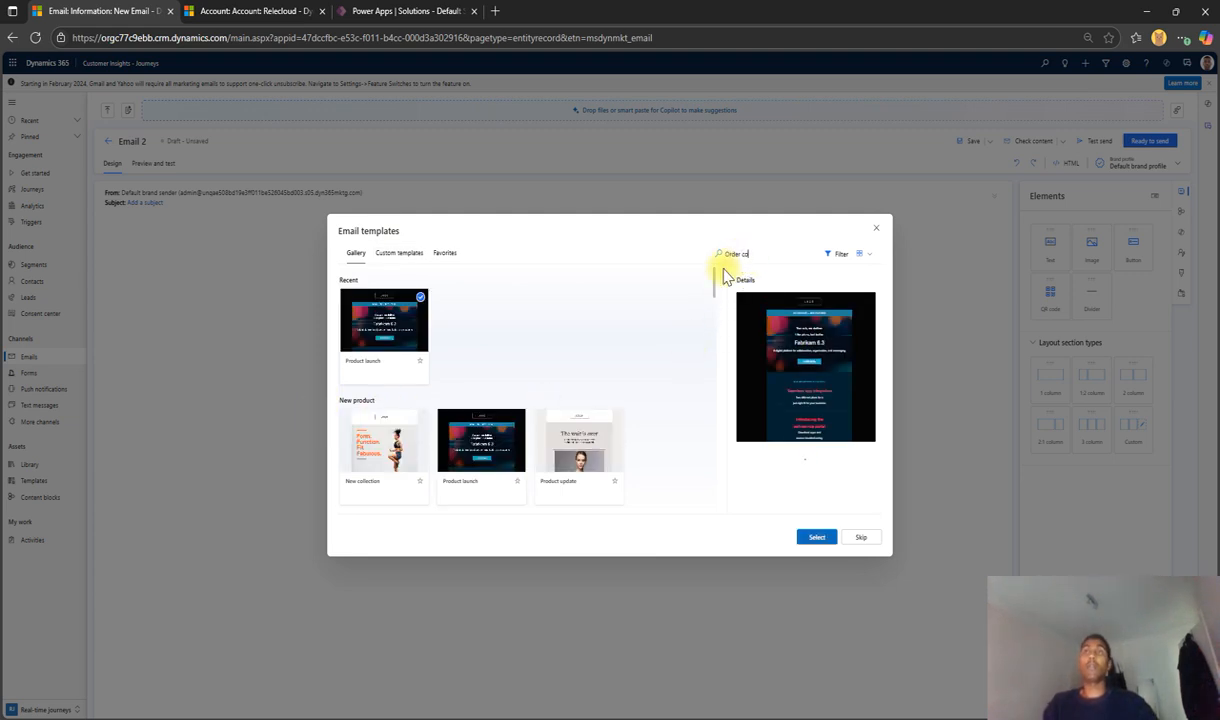
text(nf)
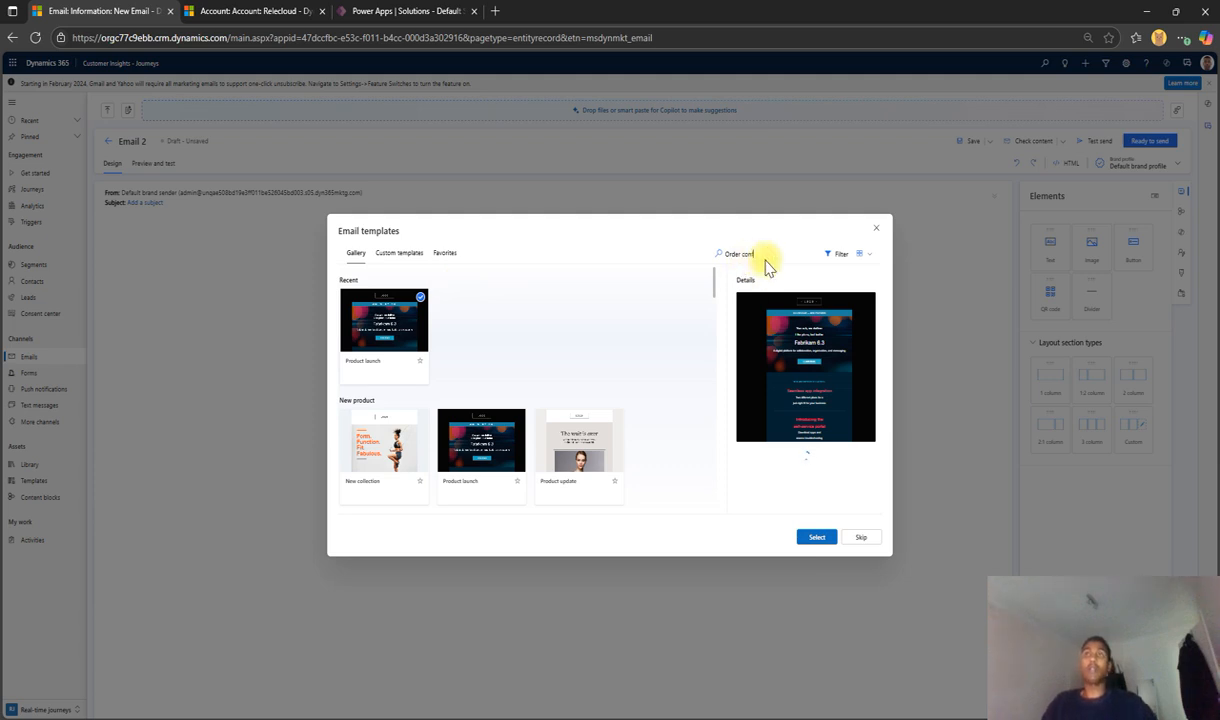
key(Return)
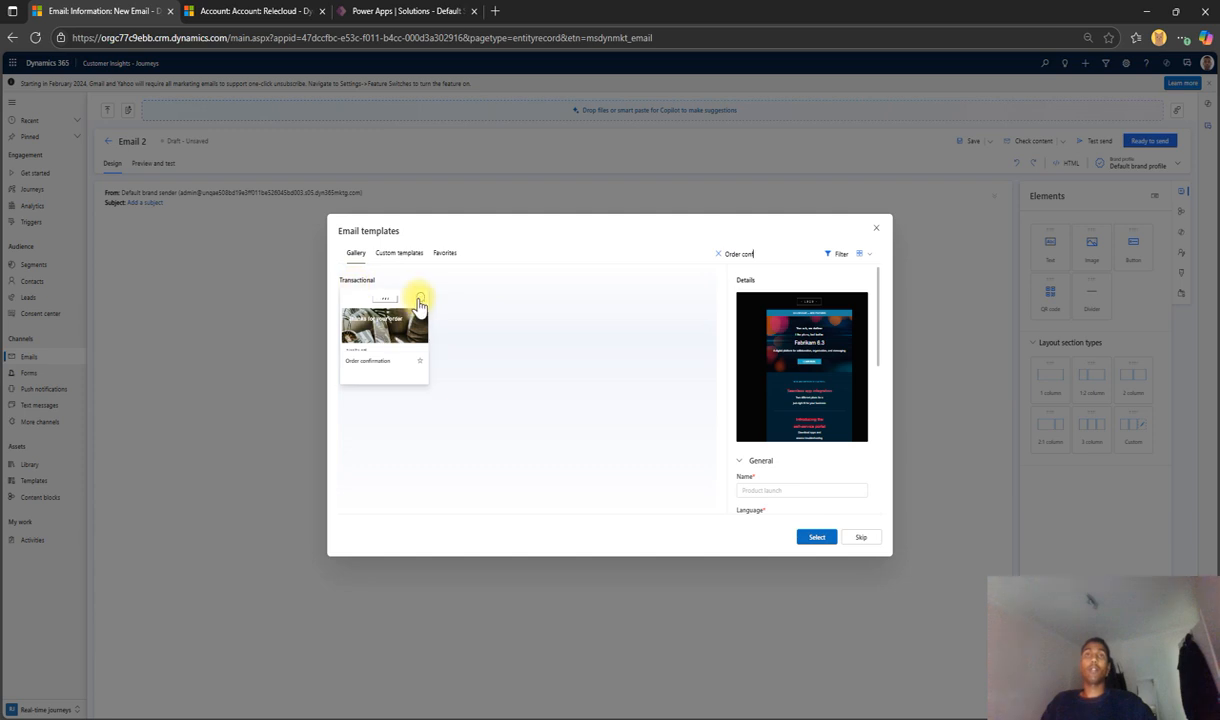
click(421, 303)
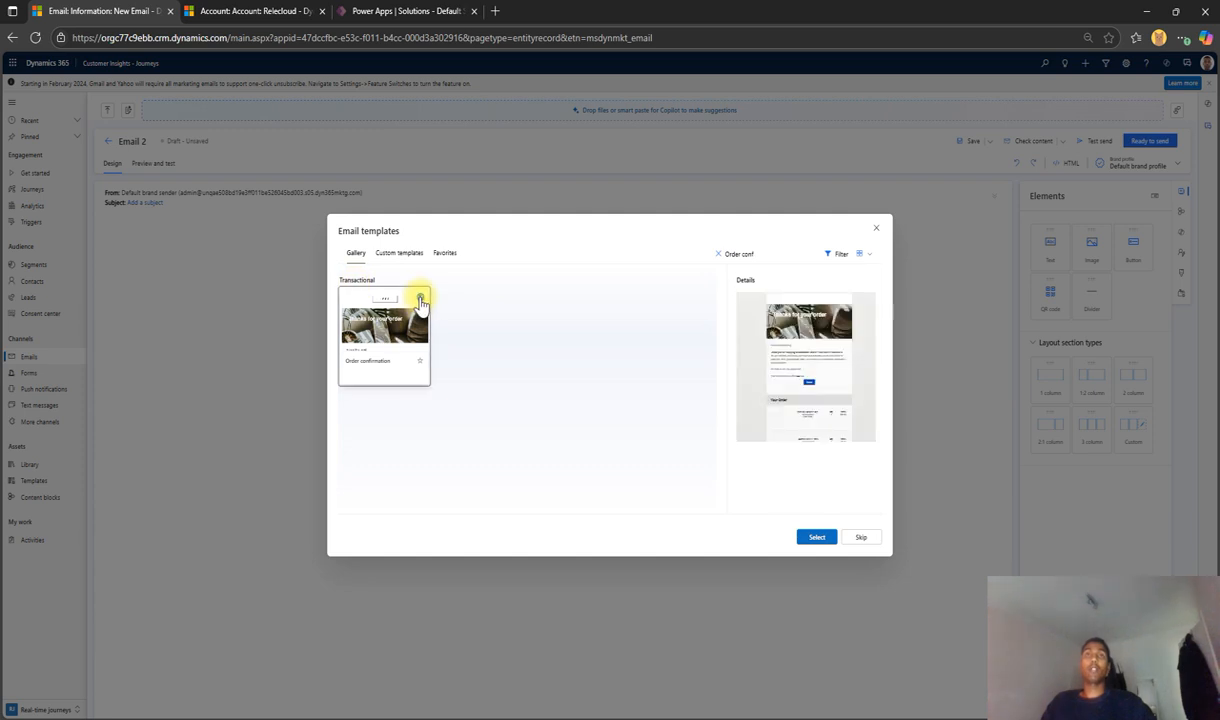
click(816, 539)
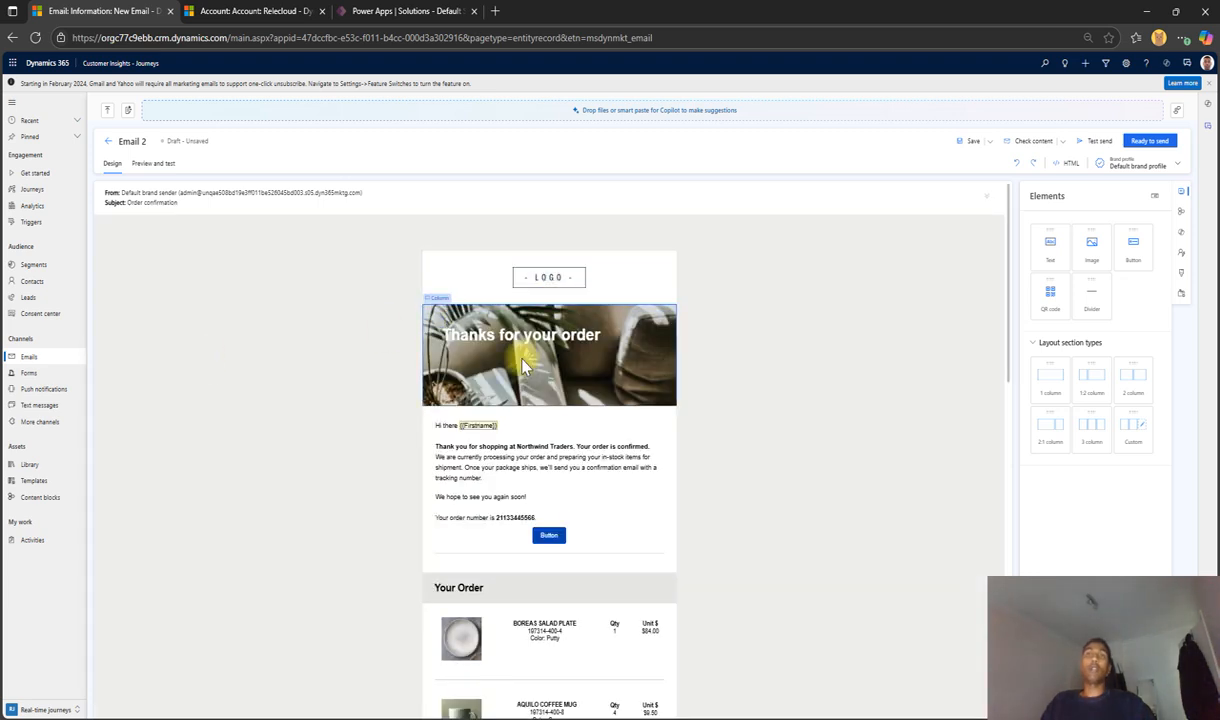
Look through the new email, rename it "Order confirmation" and save it
scroll(522, 368, down, 7)
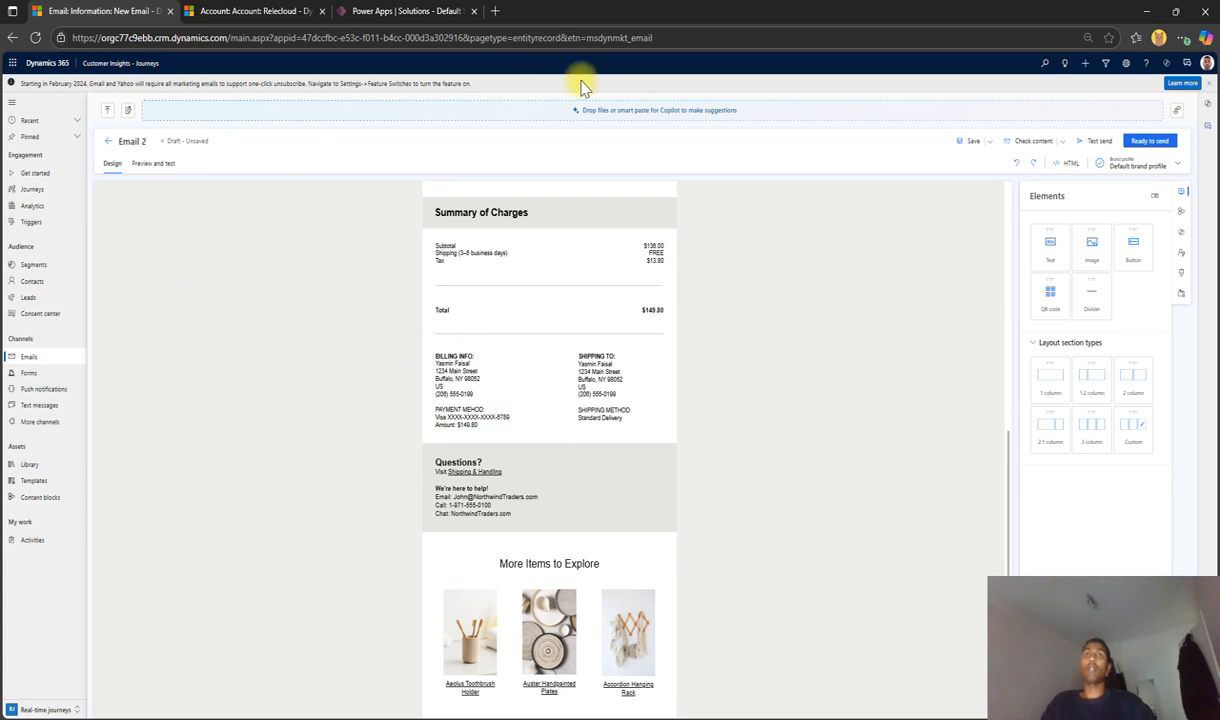
scroll(530, 292, down, 3)
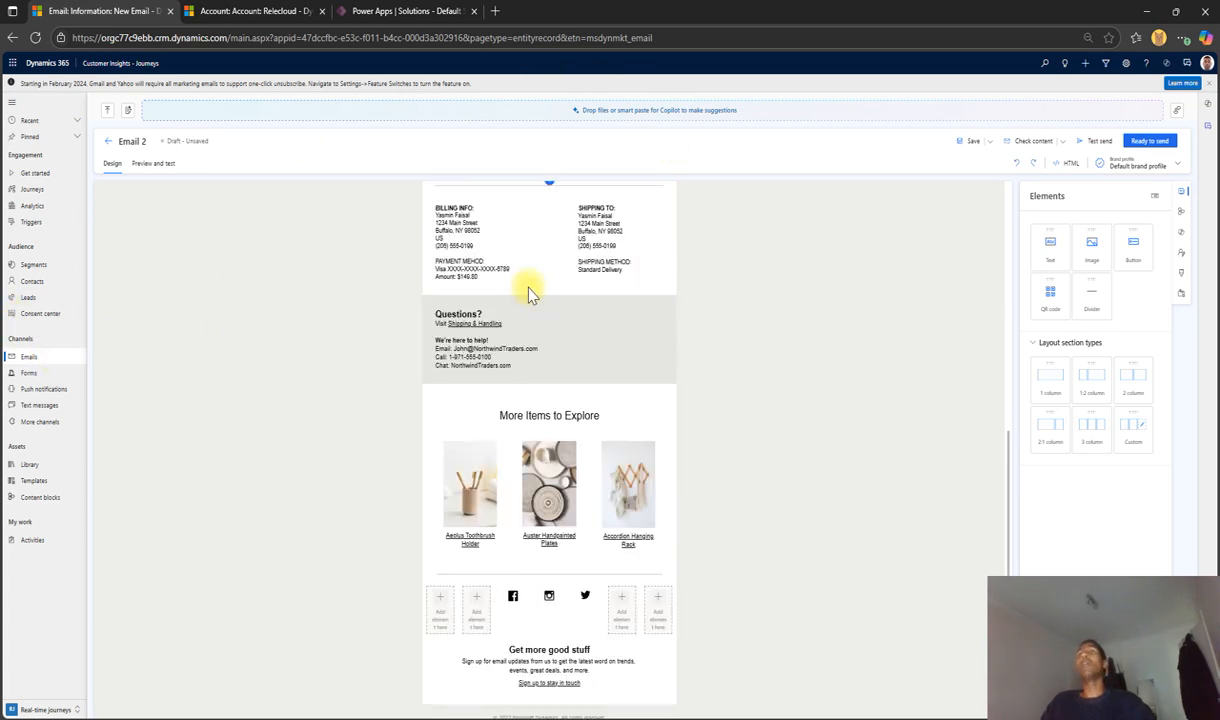
scroll(122, 272, up, 10)
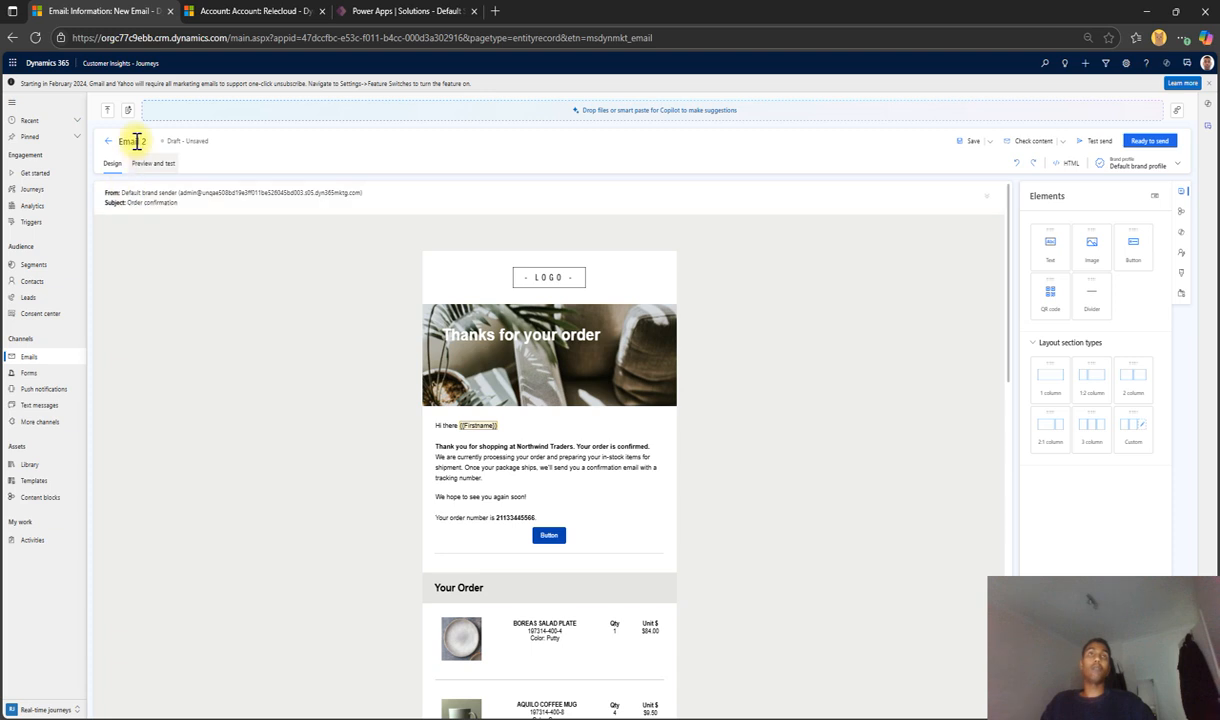
click(133, 141)
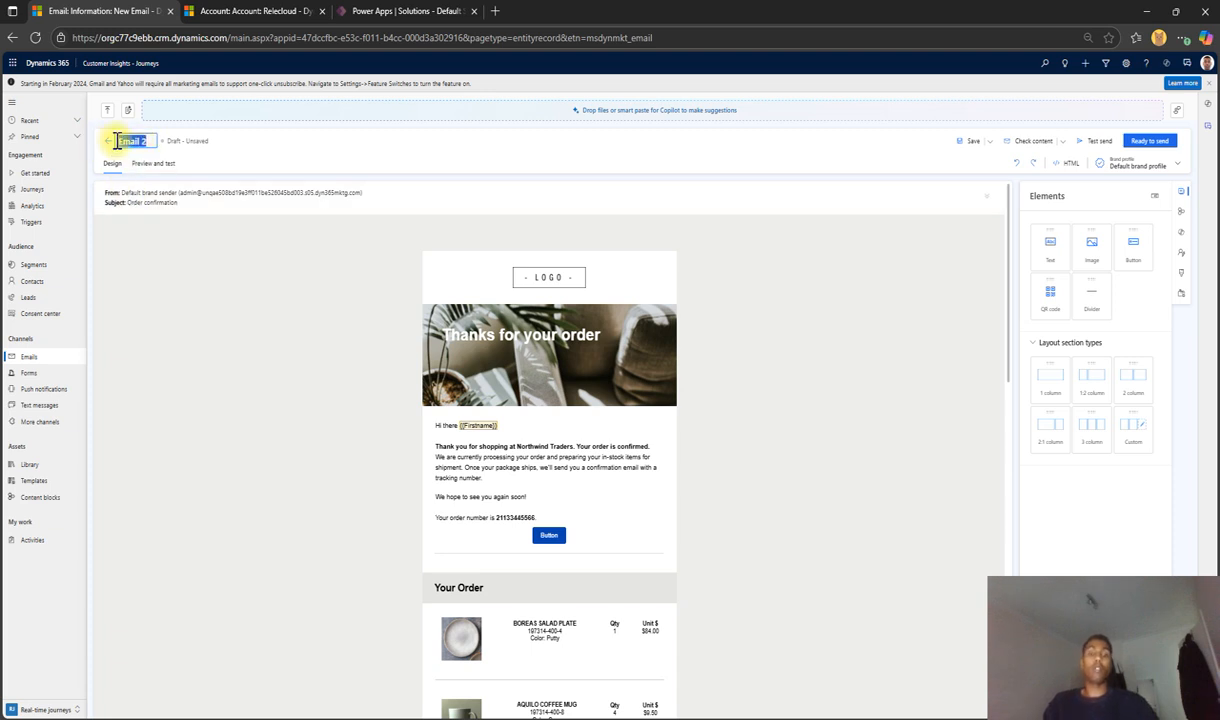
text(Order co)
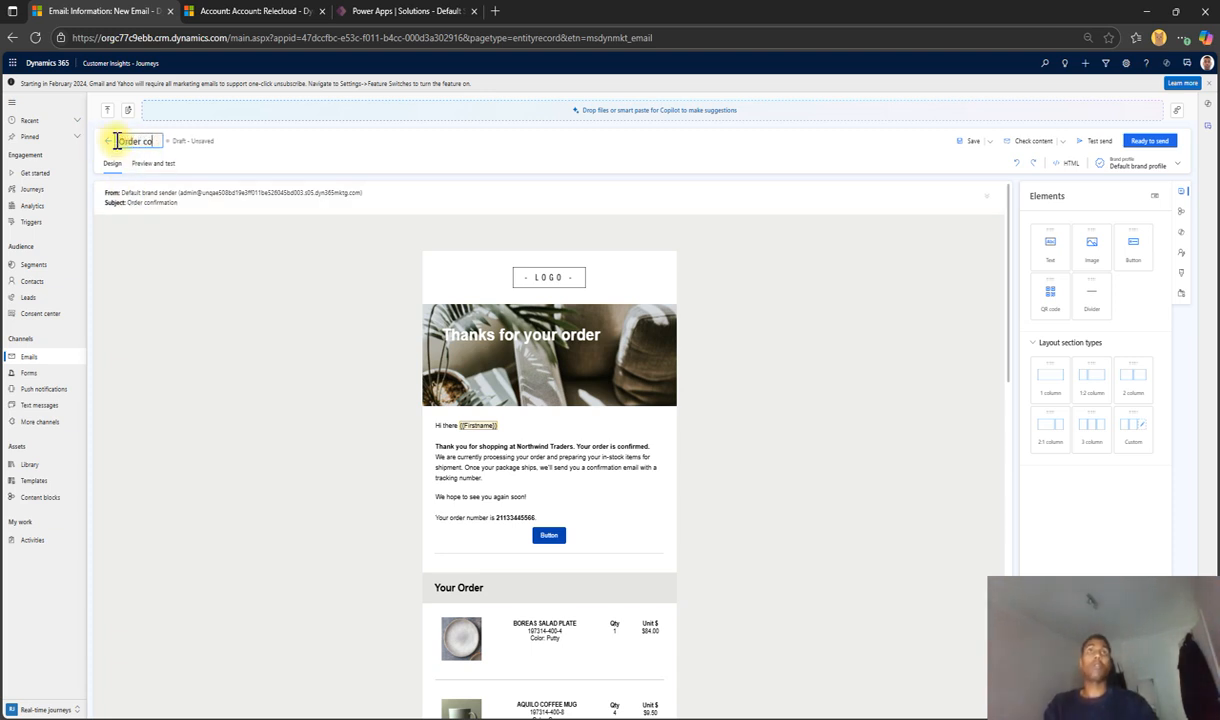
text(nfirmation)
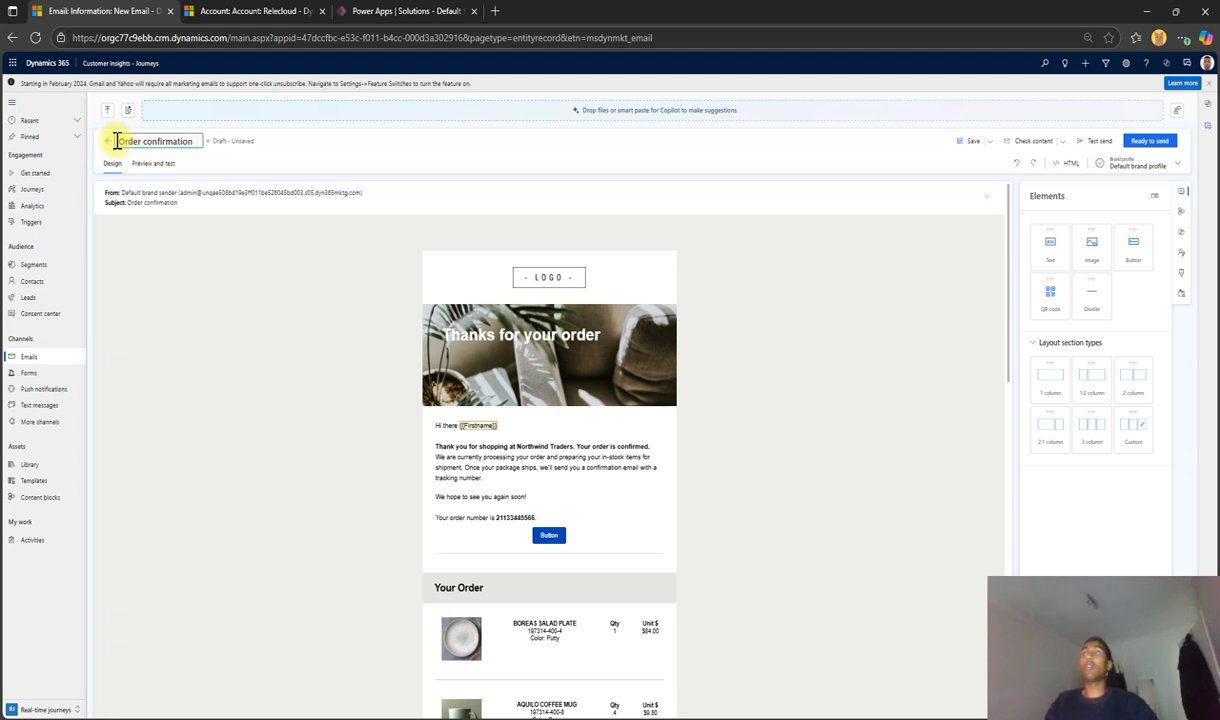
click(962, 141)
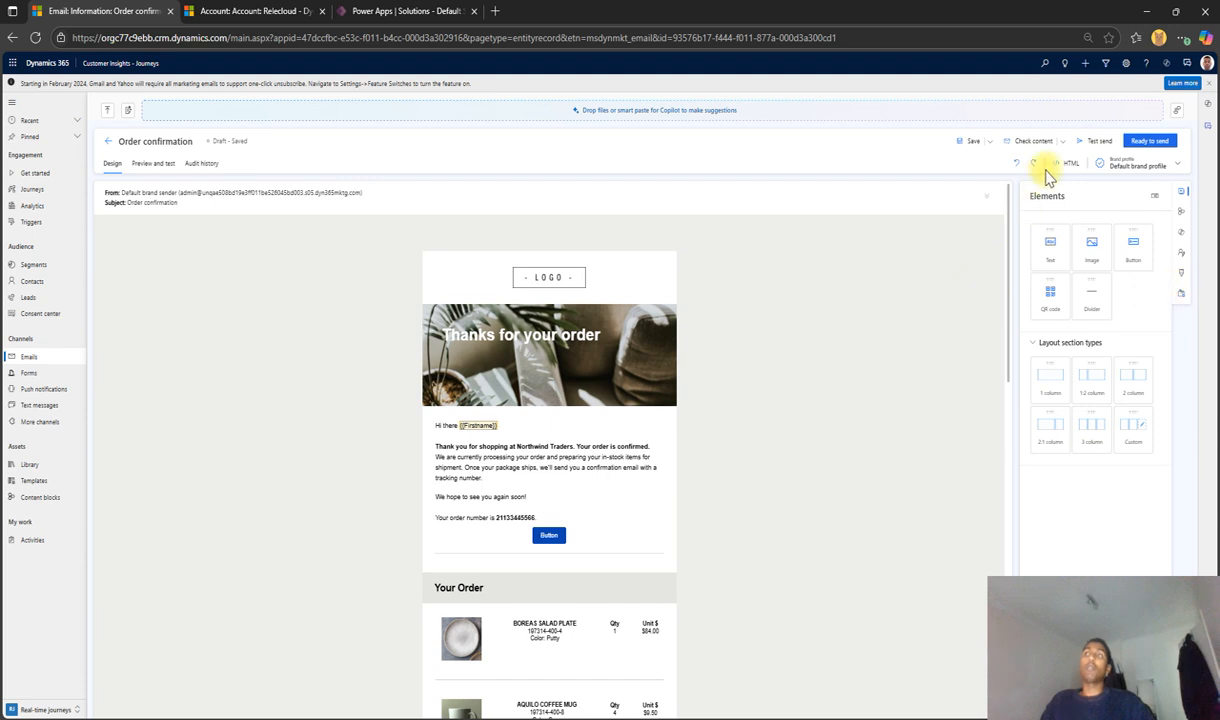
Mark the Order confirmation email as ready to send and go to the content blocks list
click(1155, 141)
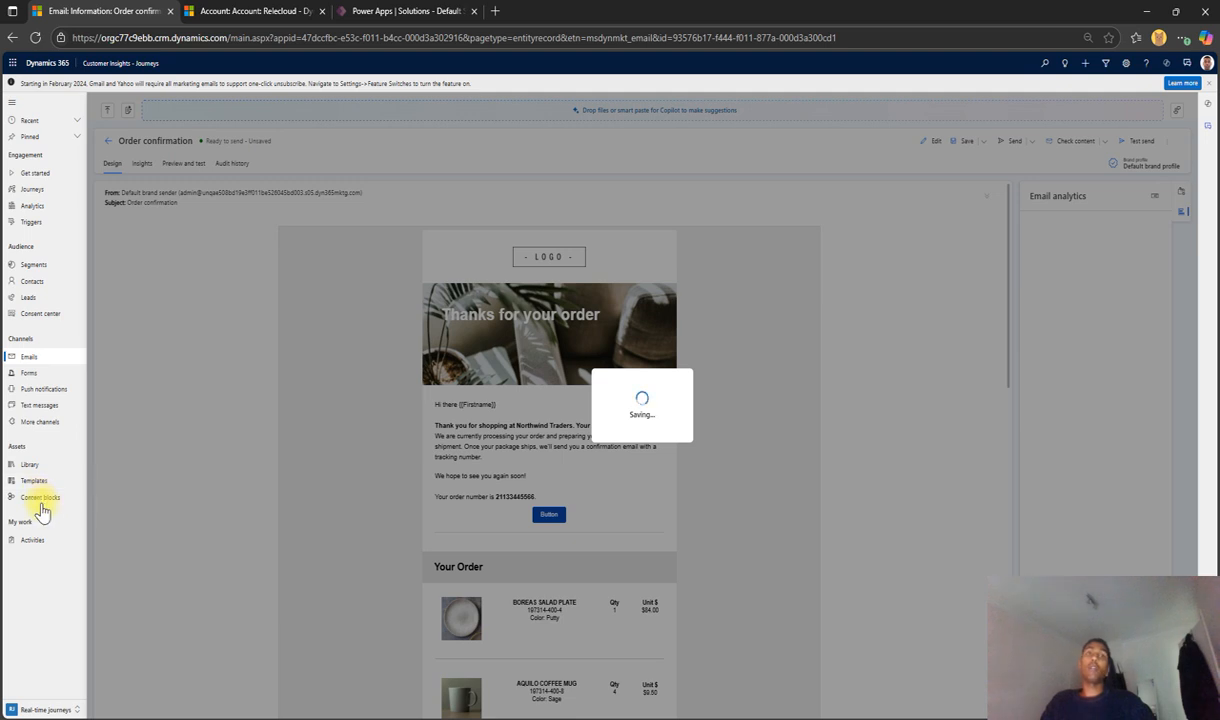
click(39, 500)
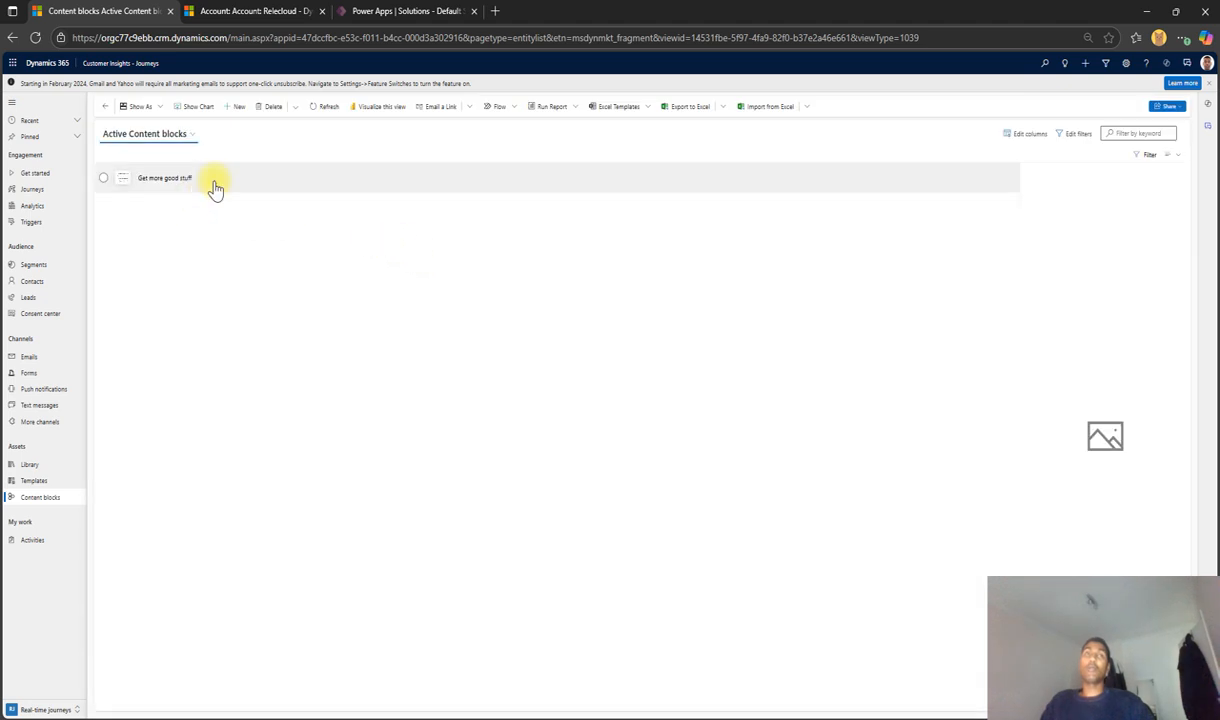
Open the "Get more good stuff" content block and look over its text
click(215, 187)
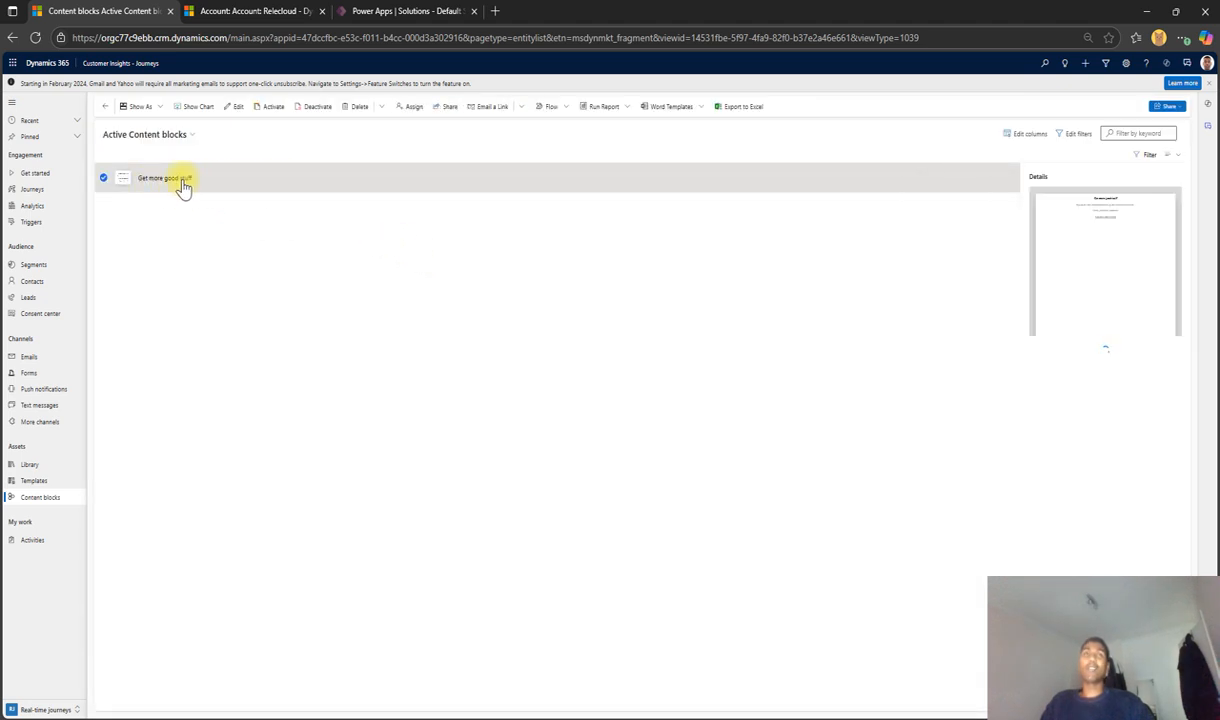
click(172, 180)
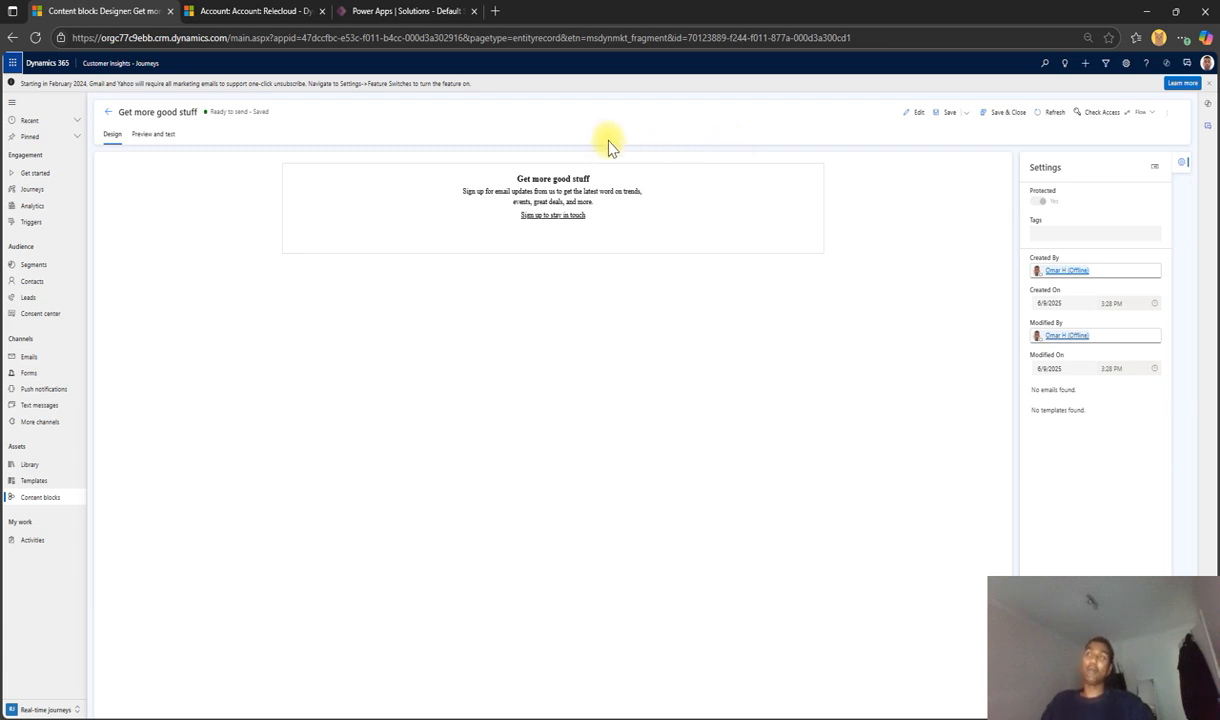
drag(514, 178, 610, 229)
click(720, 195)
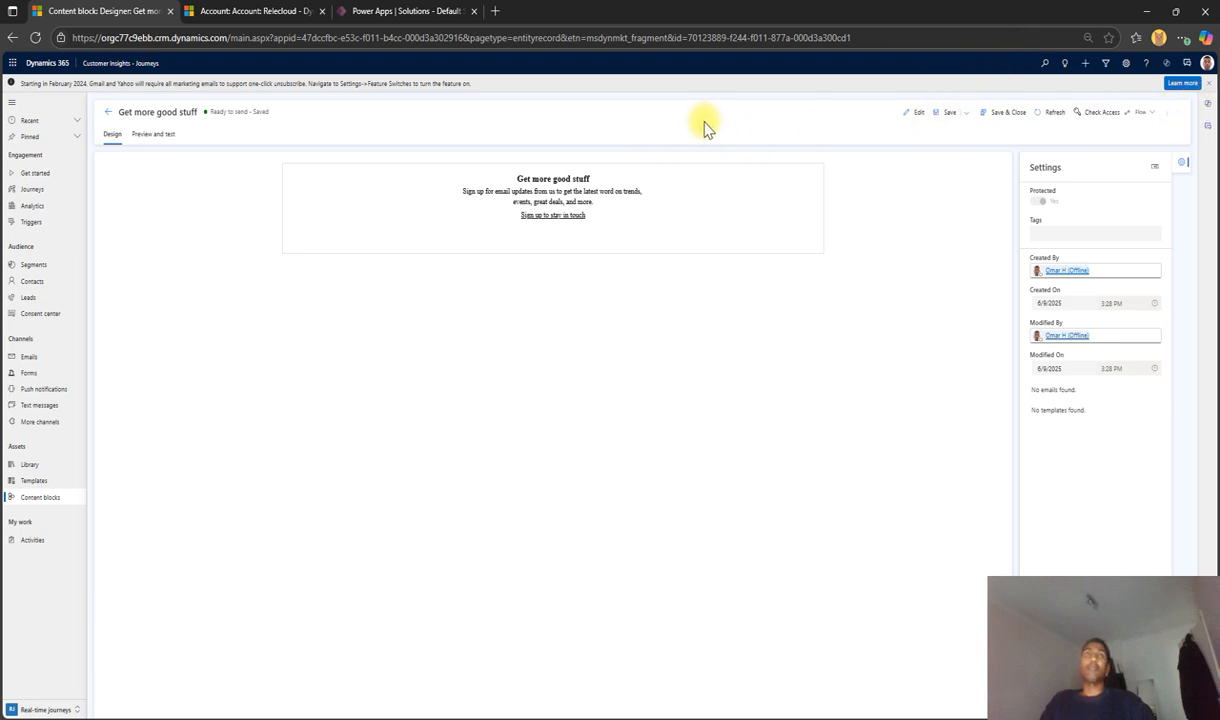
Create a new content block with a one-column section containing an image element
click(36, 497)
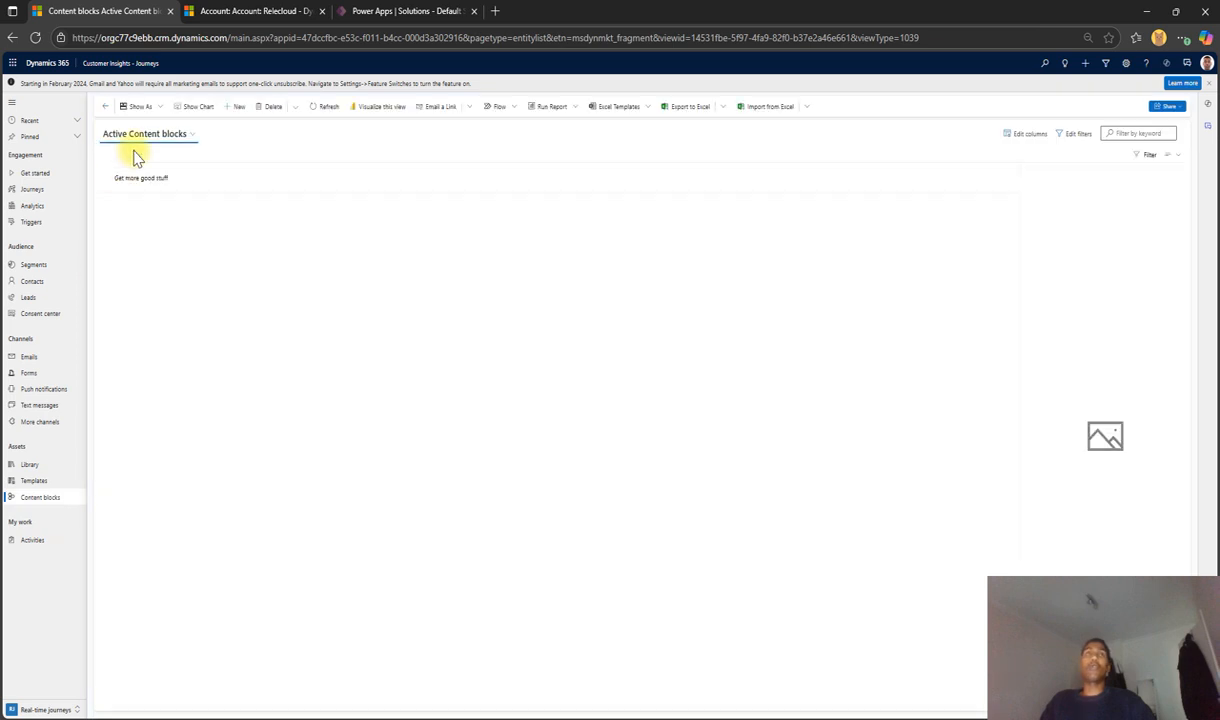
click(238, 108)
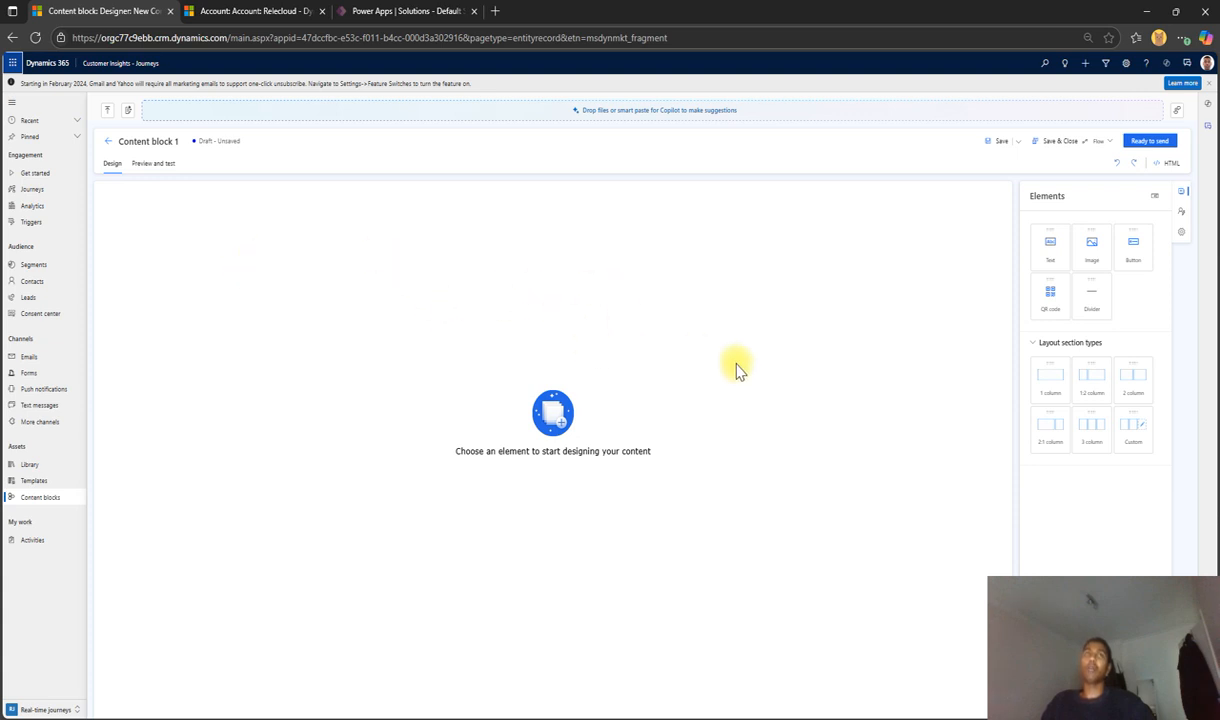
drag(1050, 380, 485, 286)
click(545, 245)
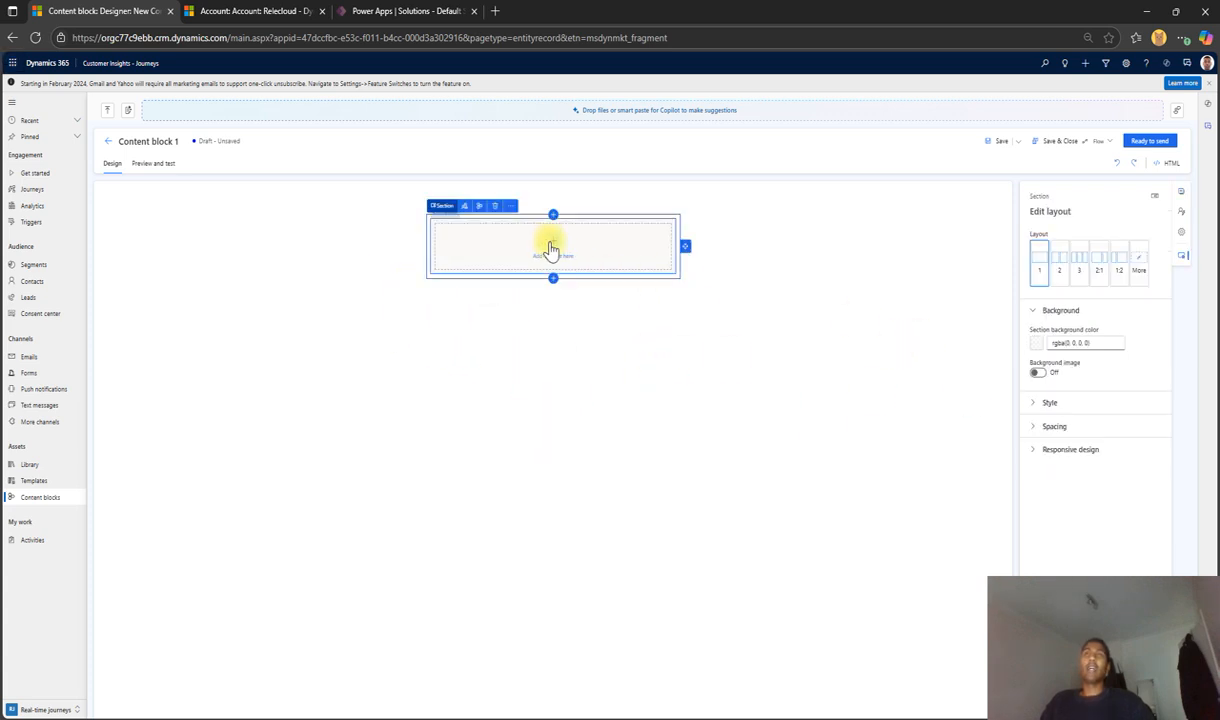
click(549, 248)
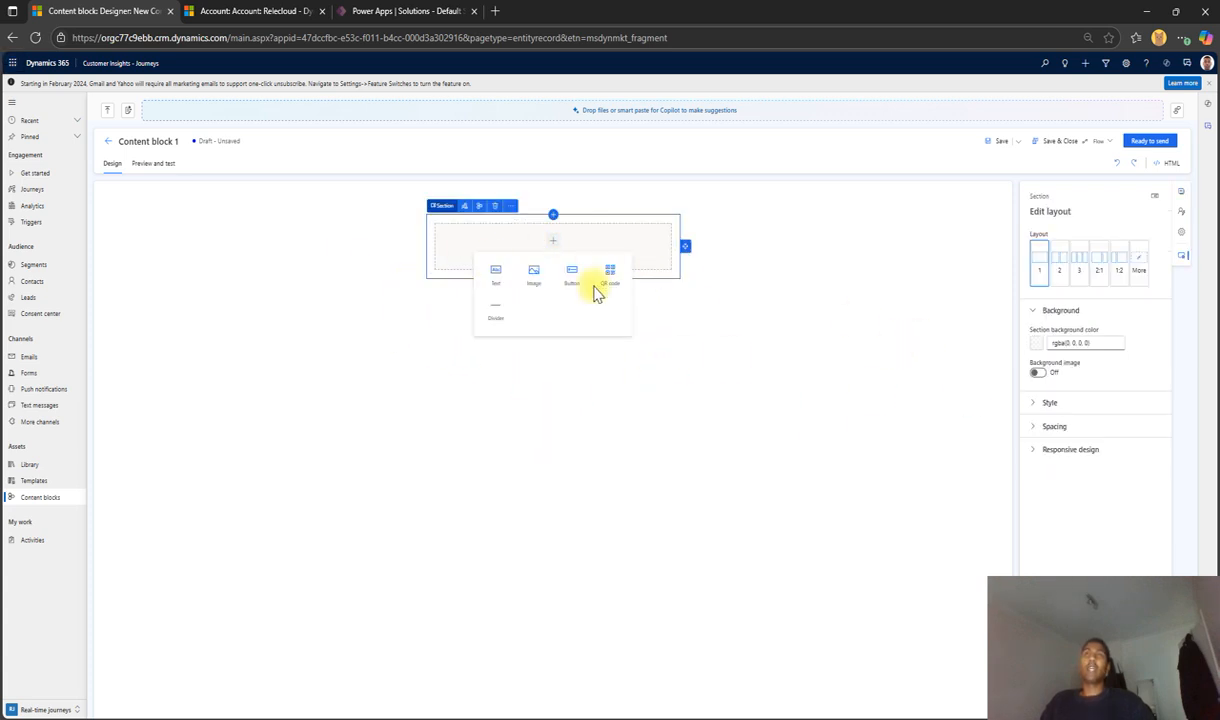
click(533, 273)
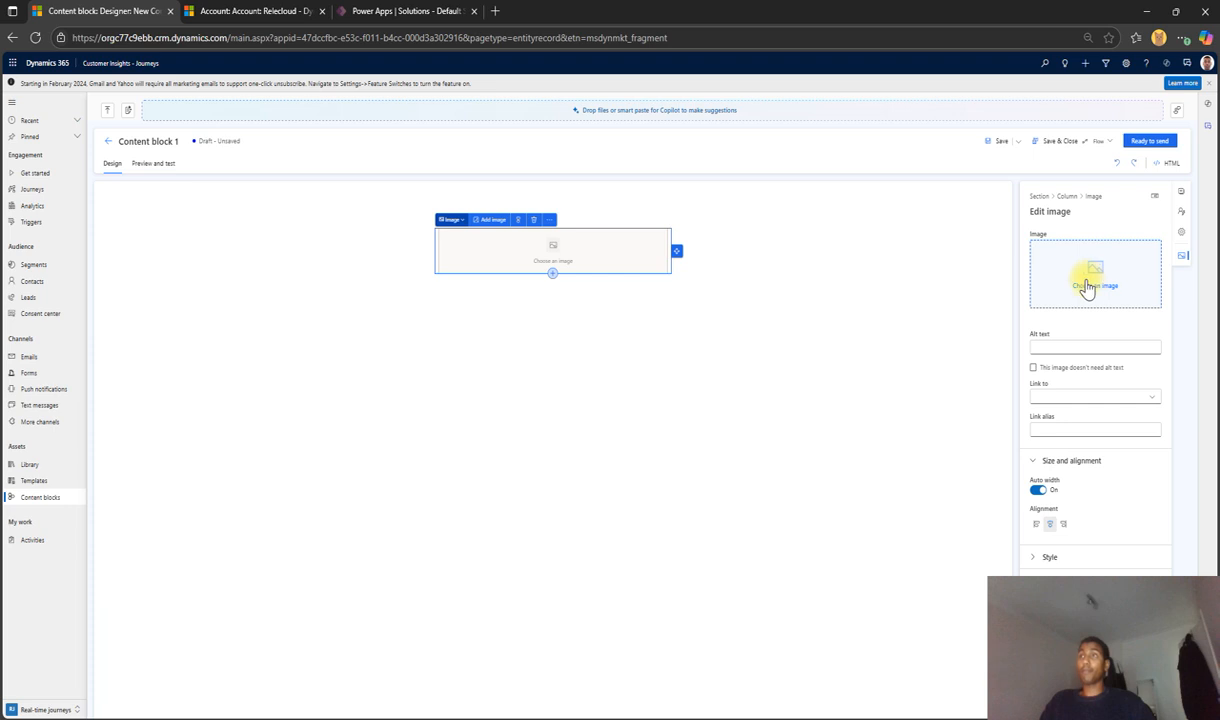
Upload "active complaince profiles.png" to the file library and use it as the content block's image
click(1087, 287)
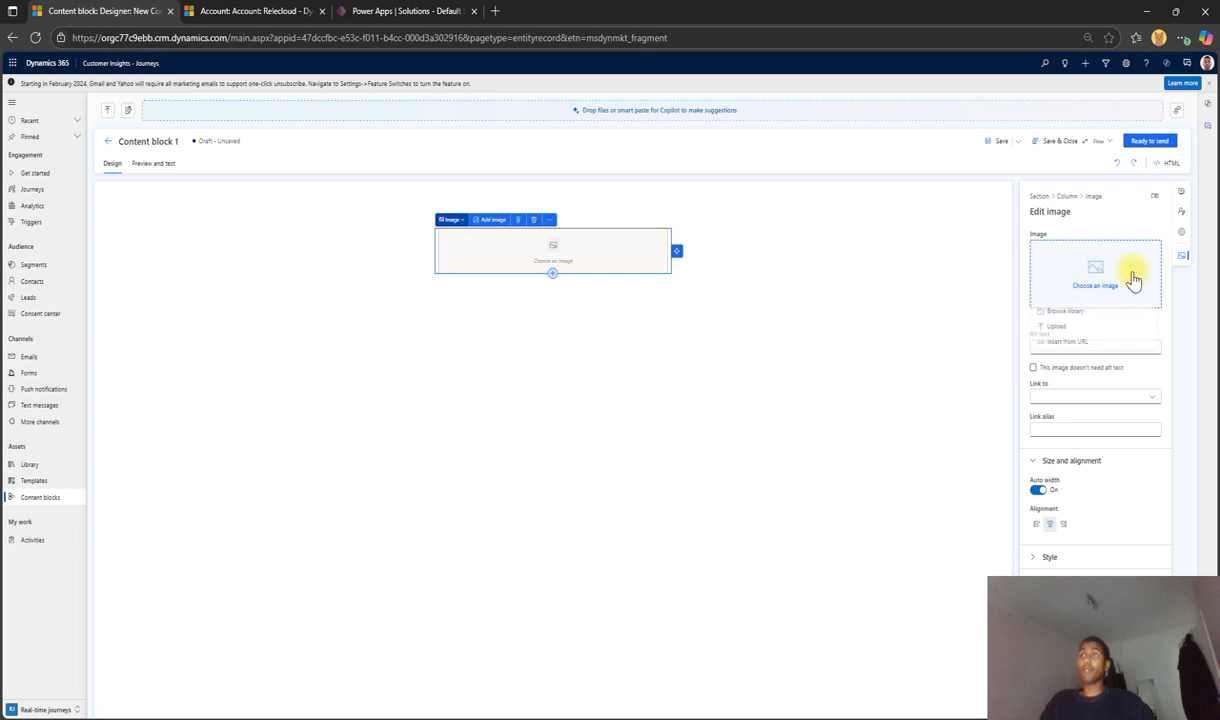
click(1088, 316)
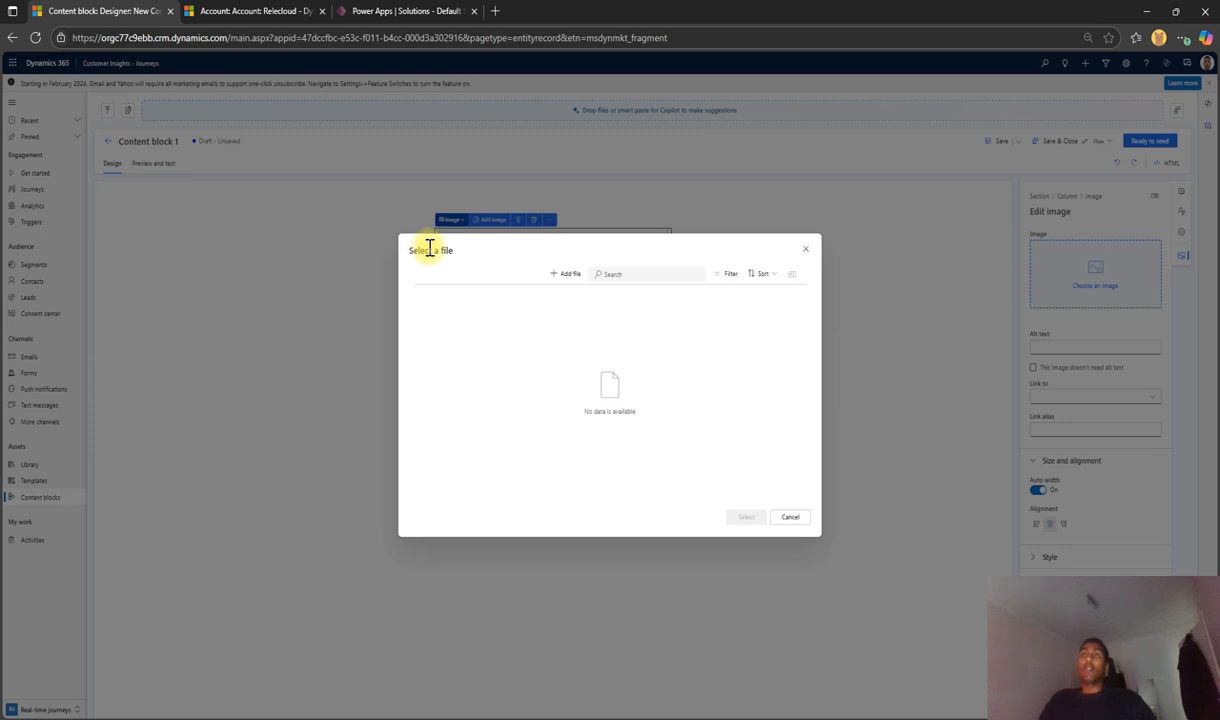
click(567, 276)
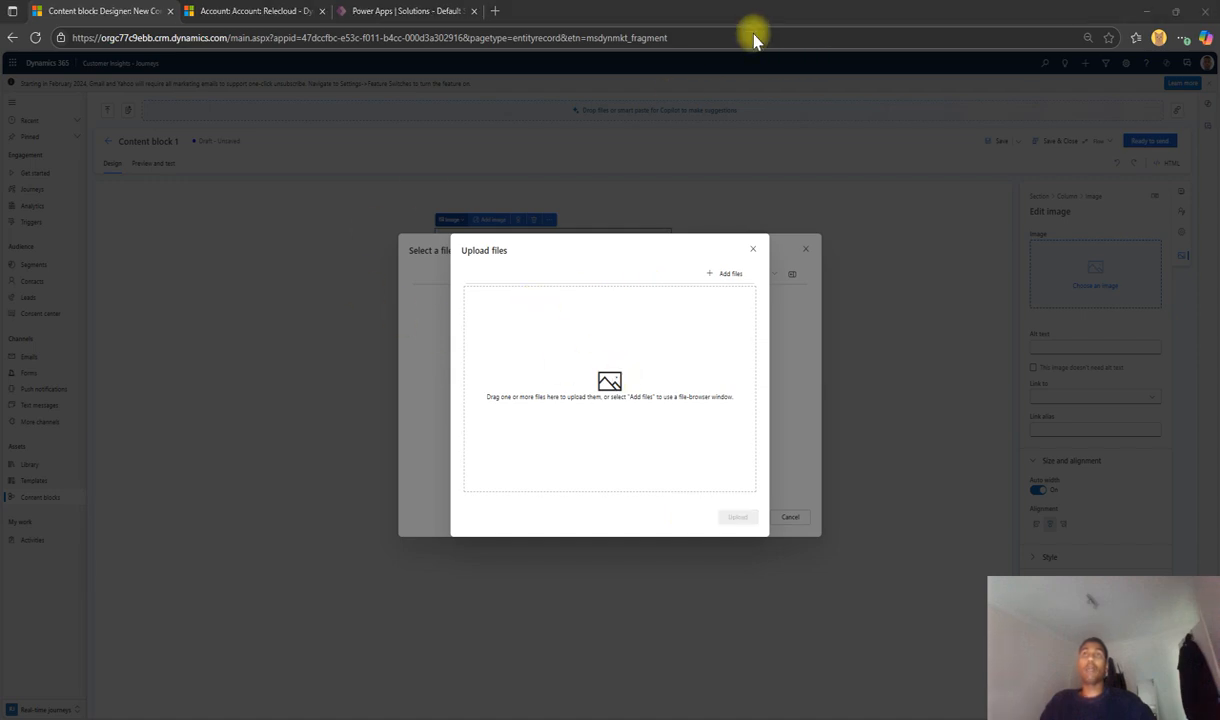
drag(575, 19, 563, 718)
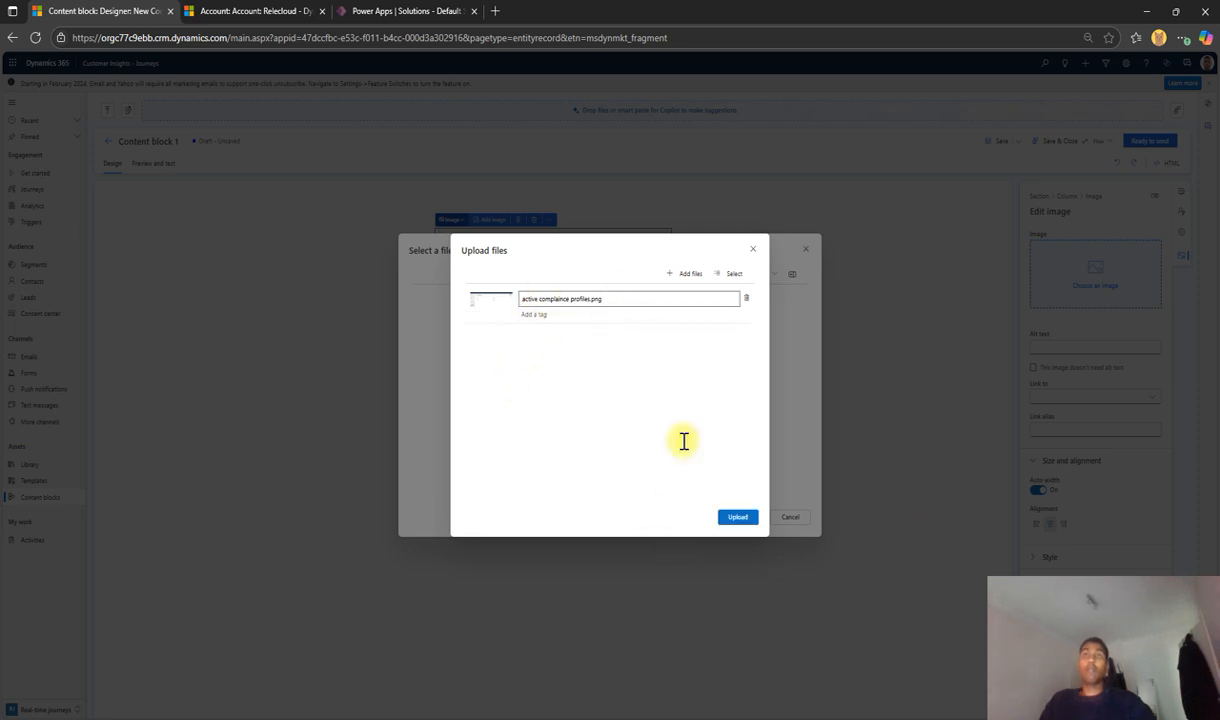
click(740, 516)
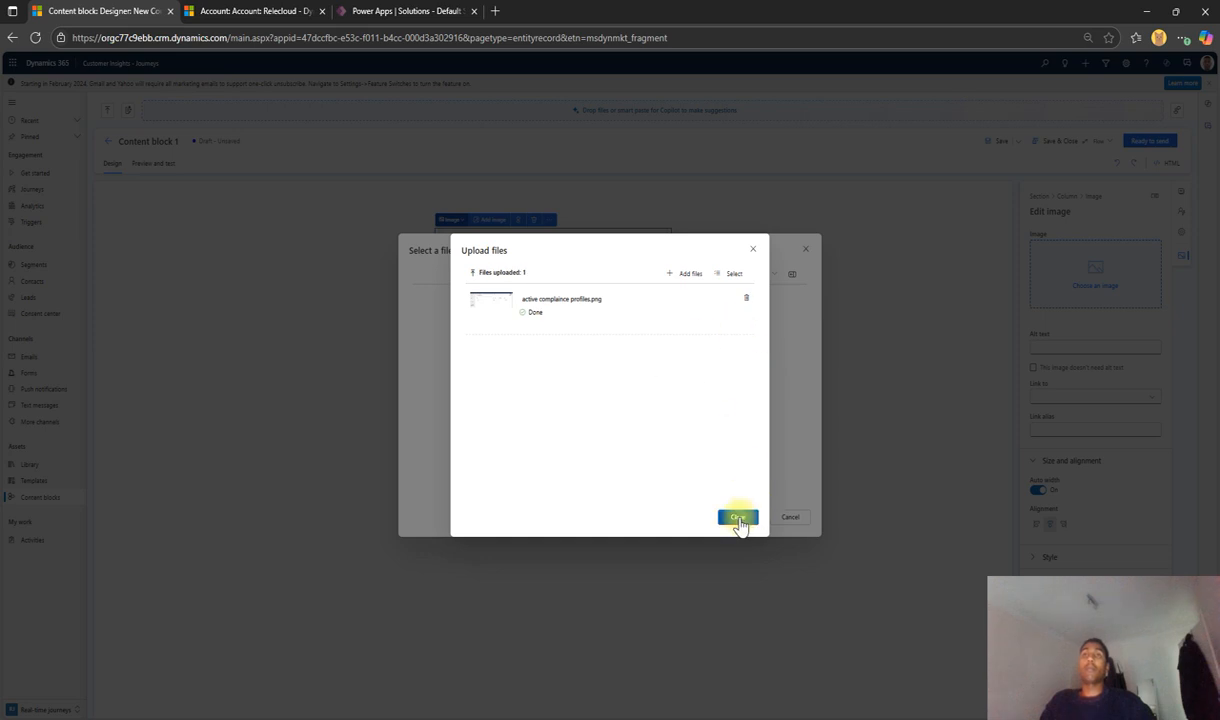
click(737, 516)
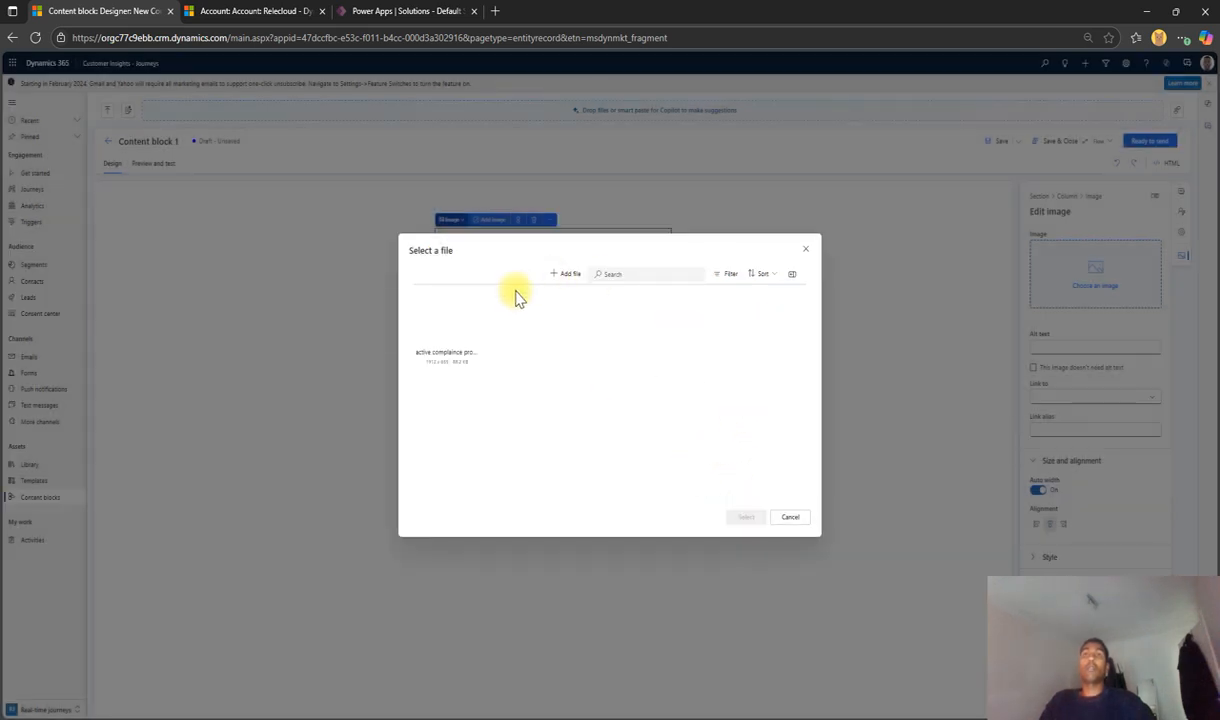
click(450, 333)
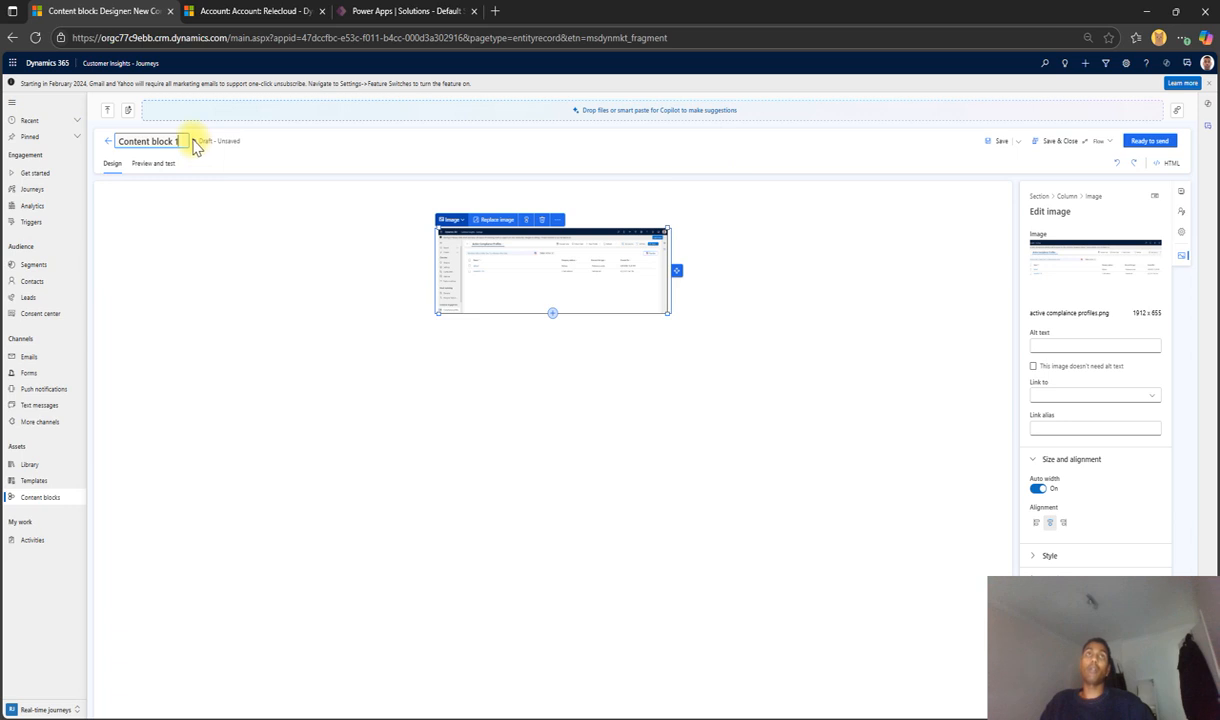
Enter "Content block 1" as the content block's name and save it
drag(179, 141, 87, 148)
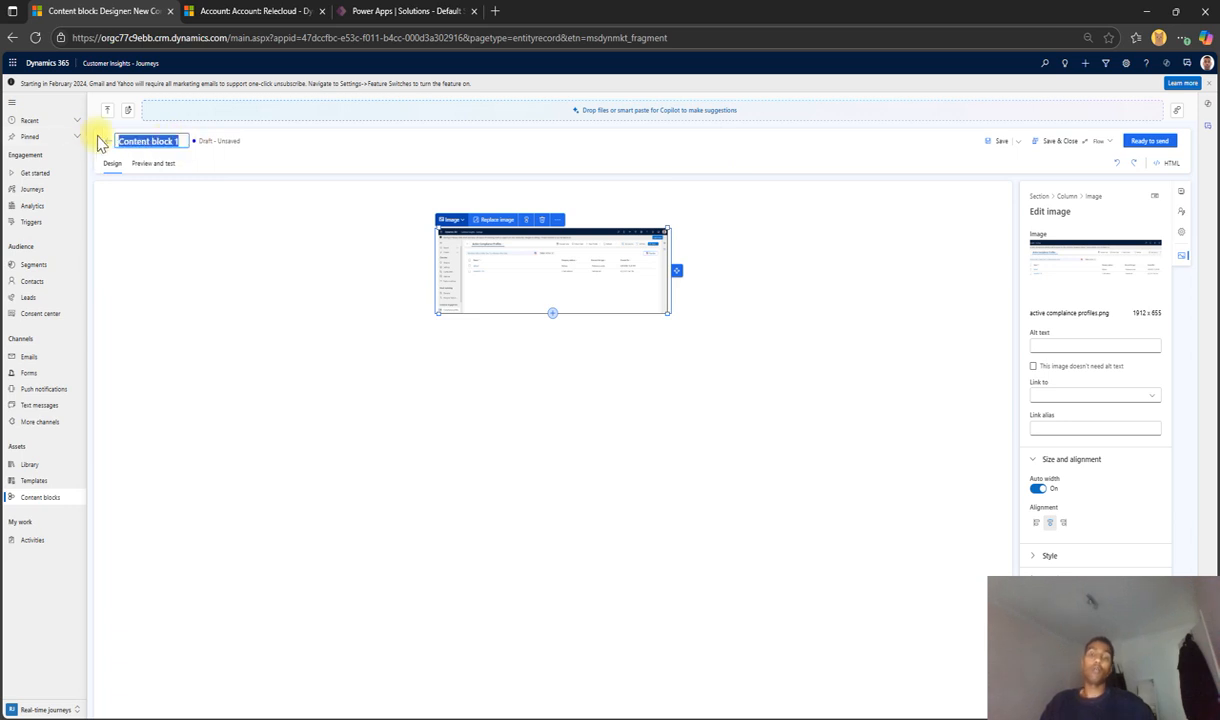
key(BackSpace)
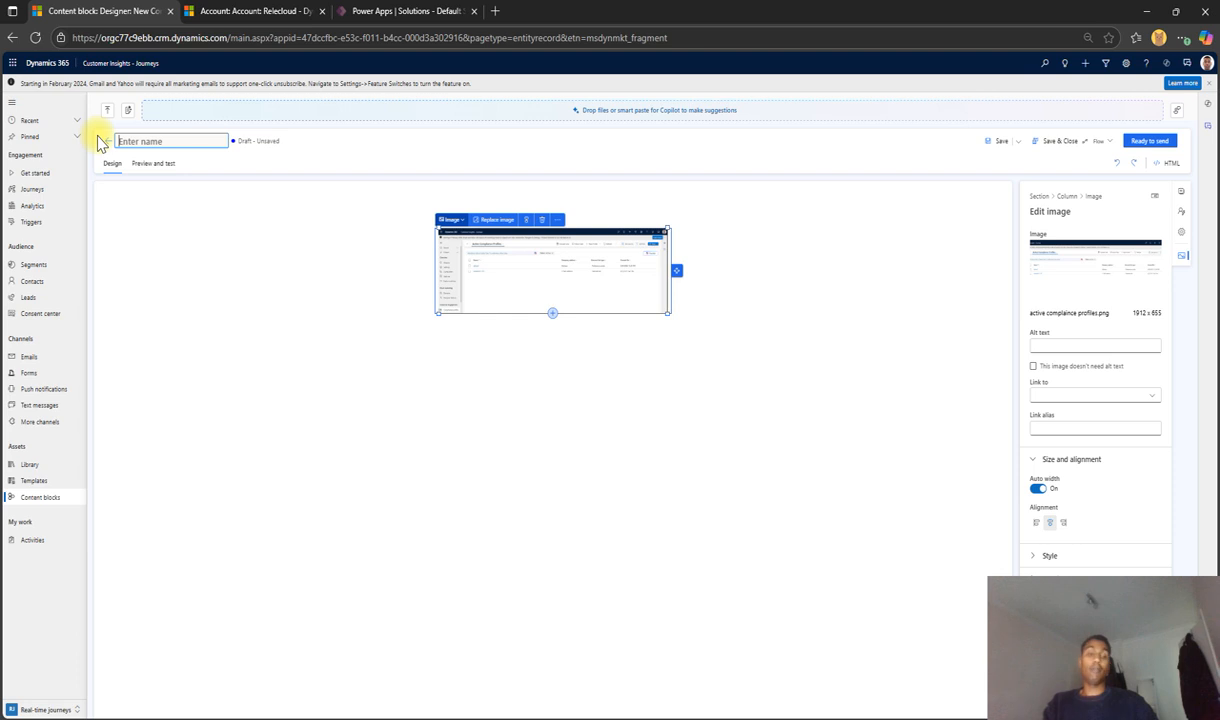
text(Content block 1)
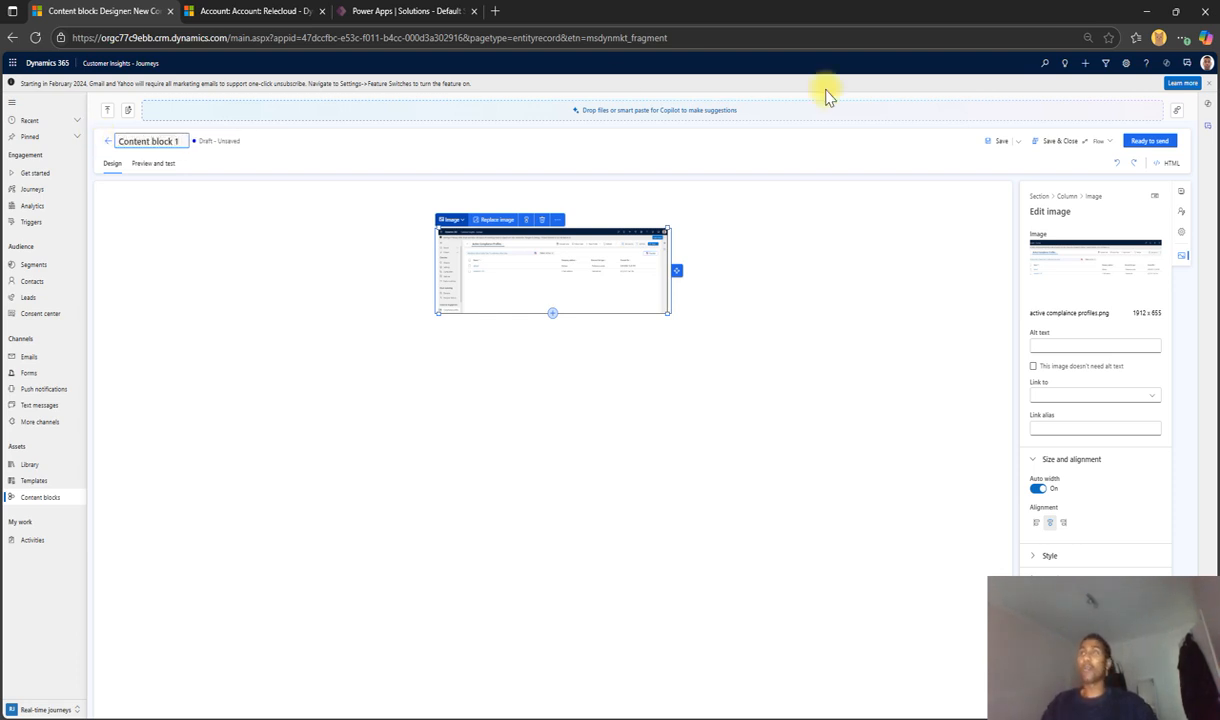
click(999, 141)
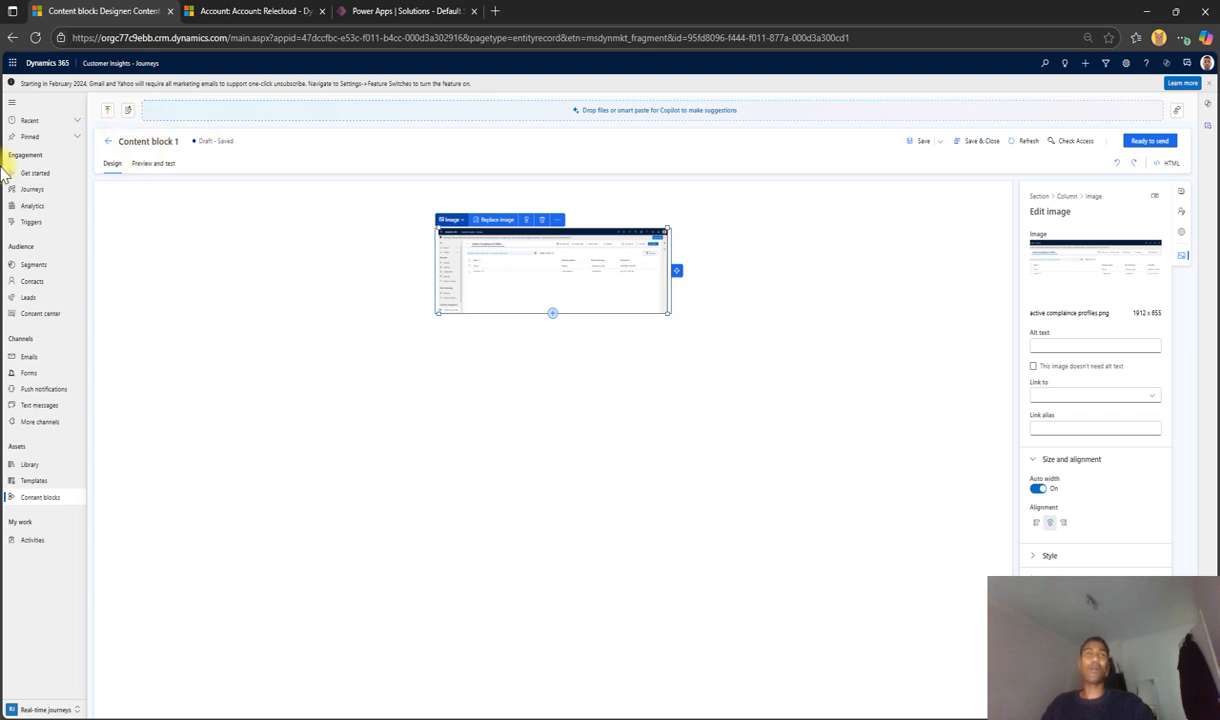
Create a new email without a template and delete its default empty section and footer section
click(48, 355)
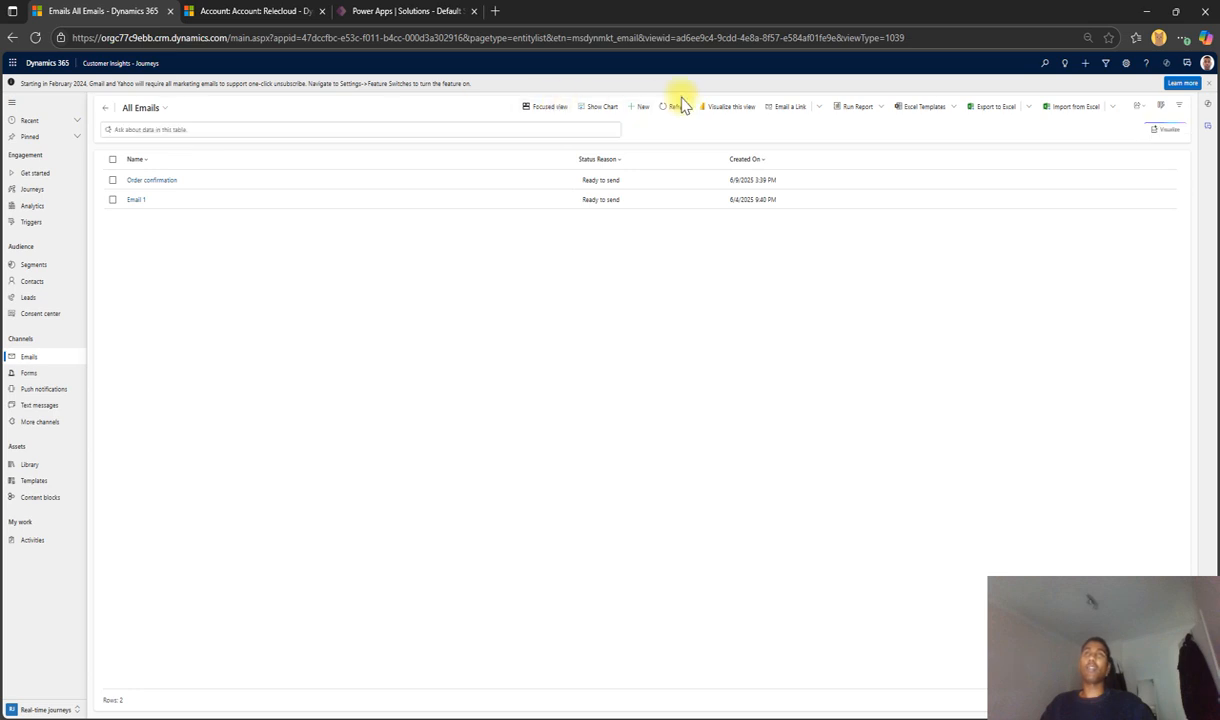
click(642, 107)
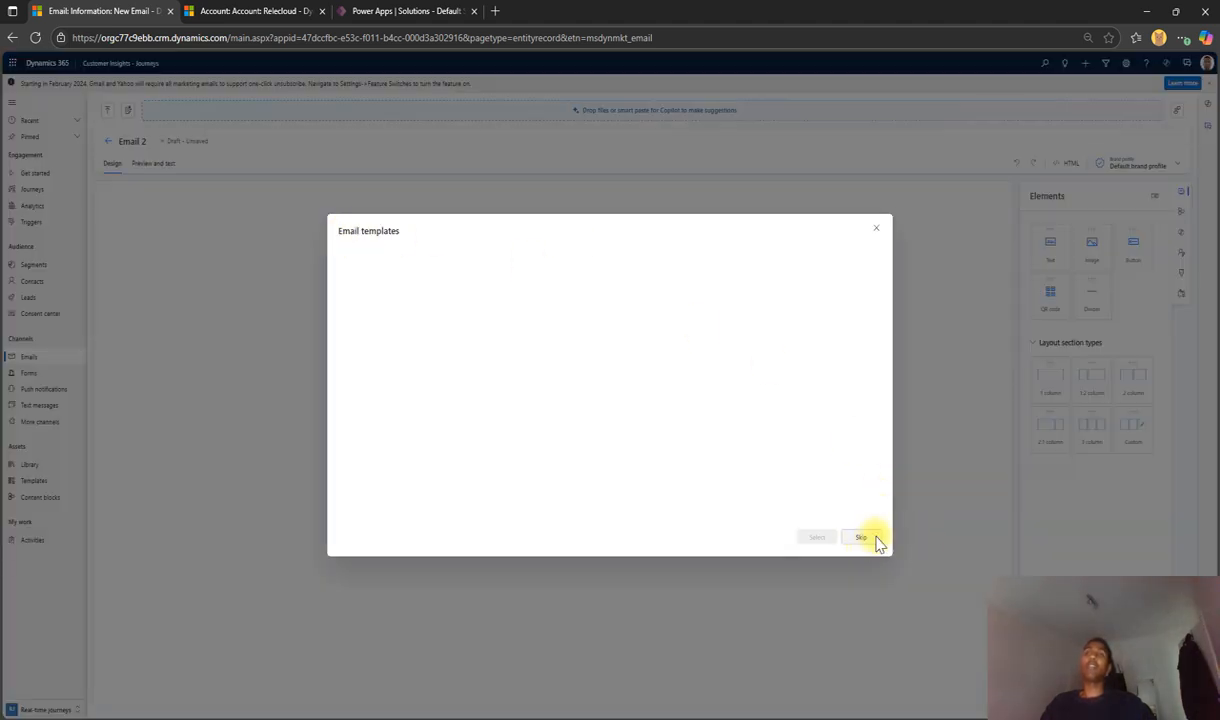
click(868, 538)
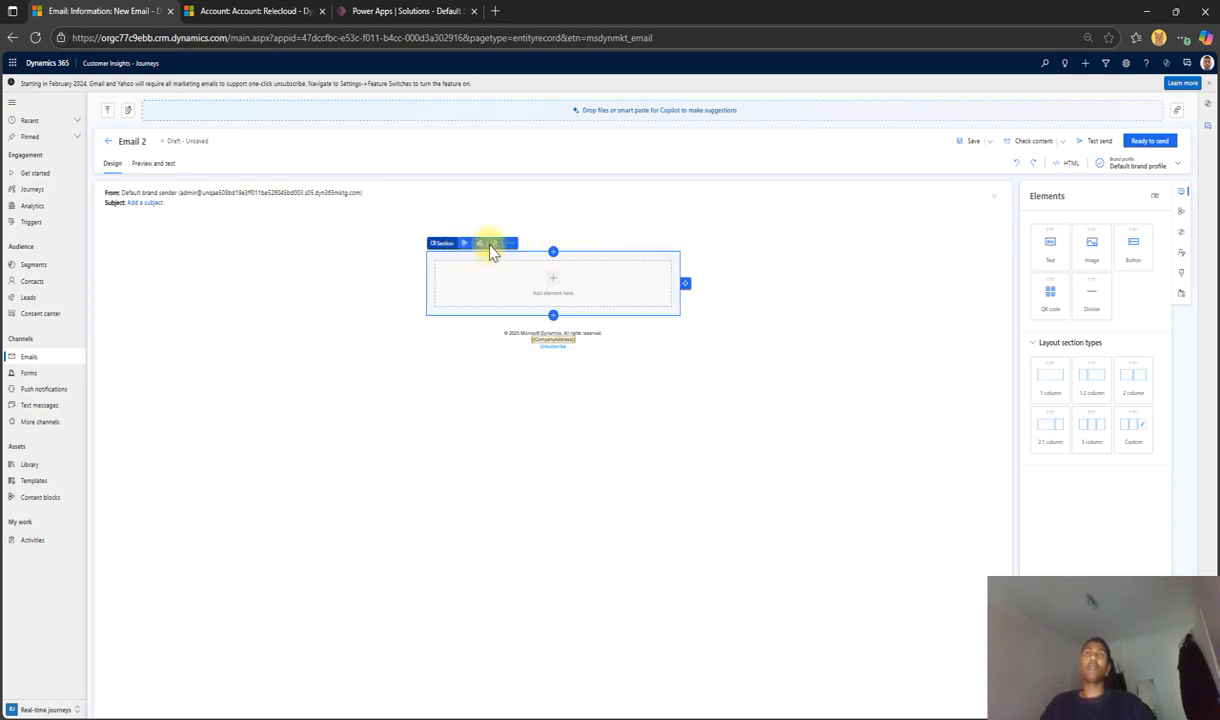
click(493, 244)
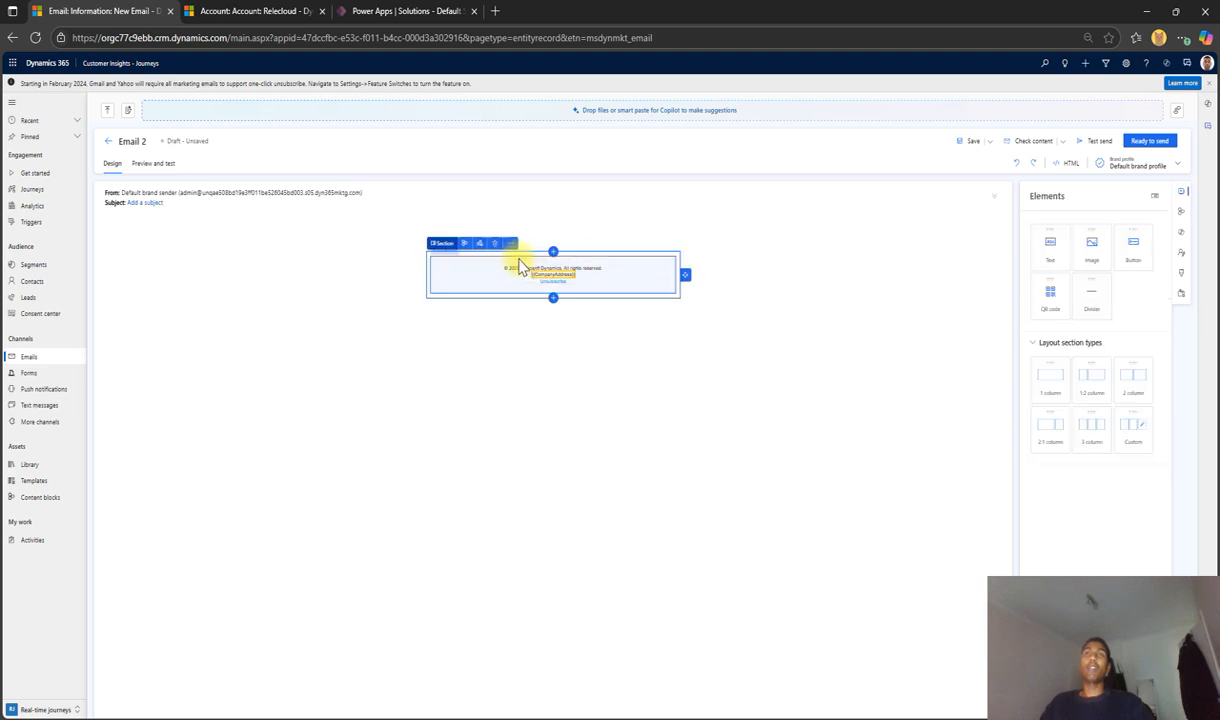
click(494, 246)
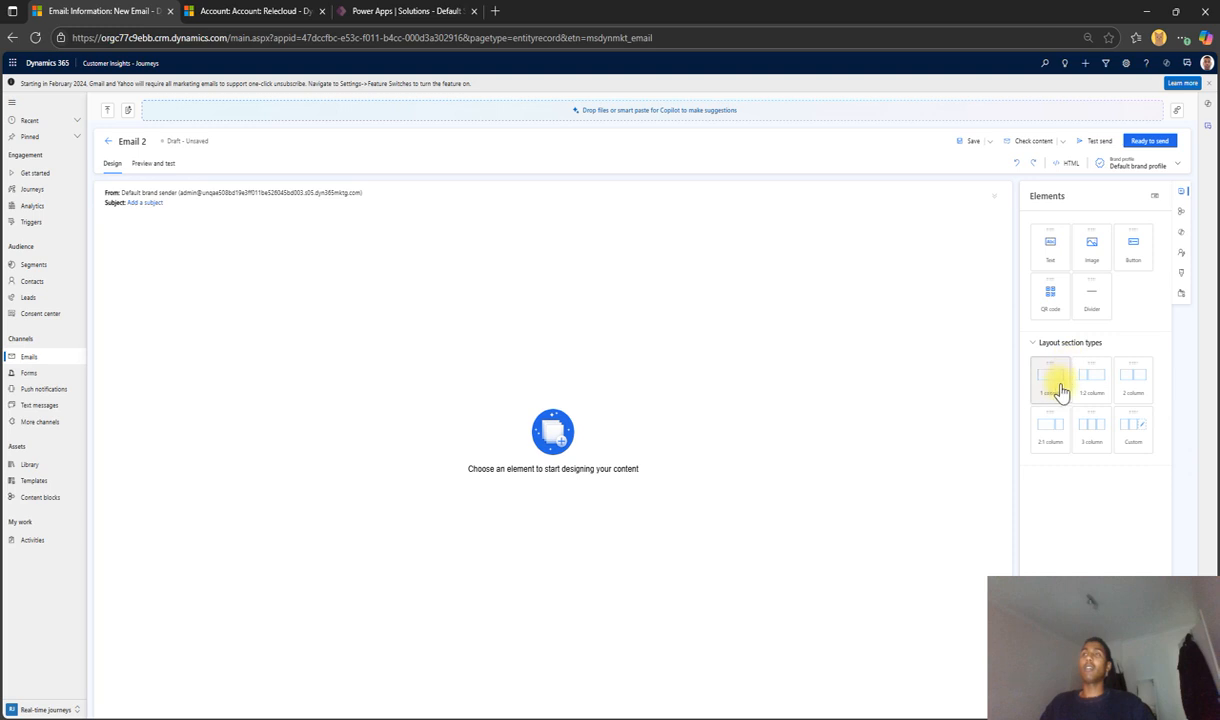
Add a one-column section to the email and insert Content block 1 into it
drag(1060, 390, 540, 302)
drag(1050, 382, 525, 258)
click(549, 281)
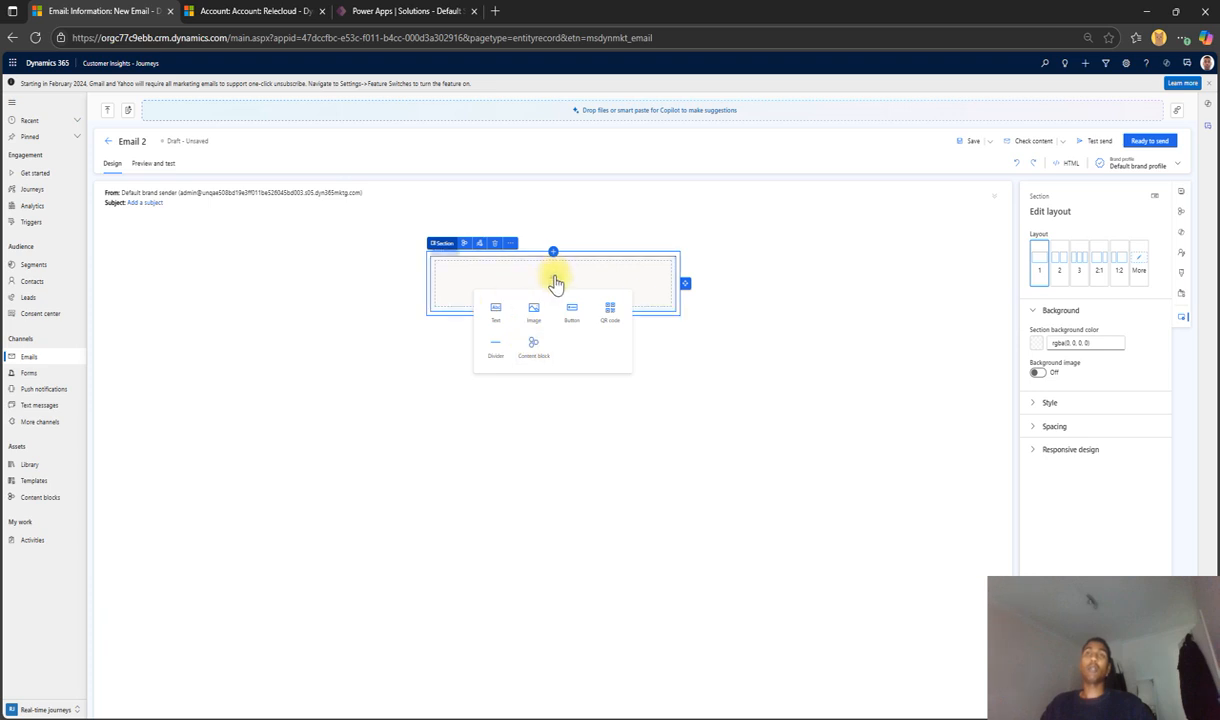
click(534, 353)
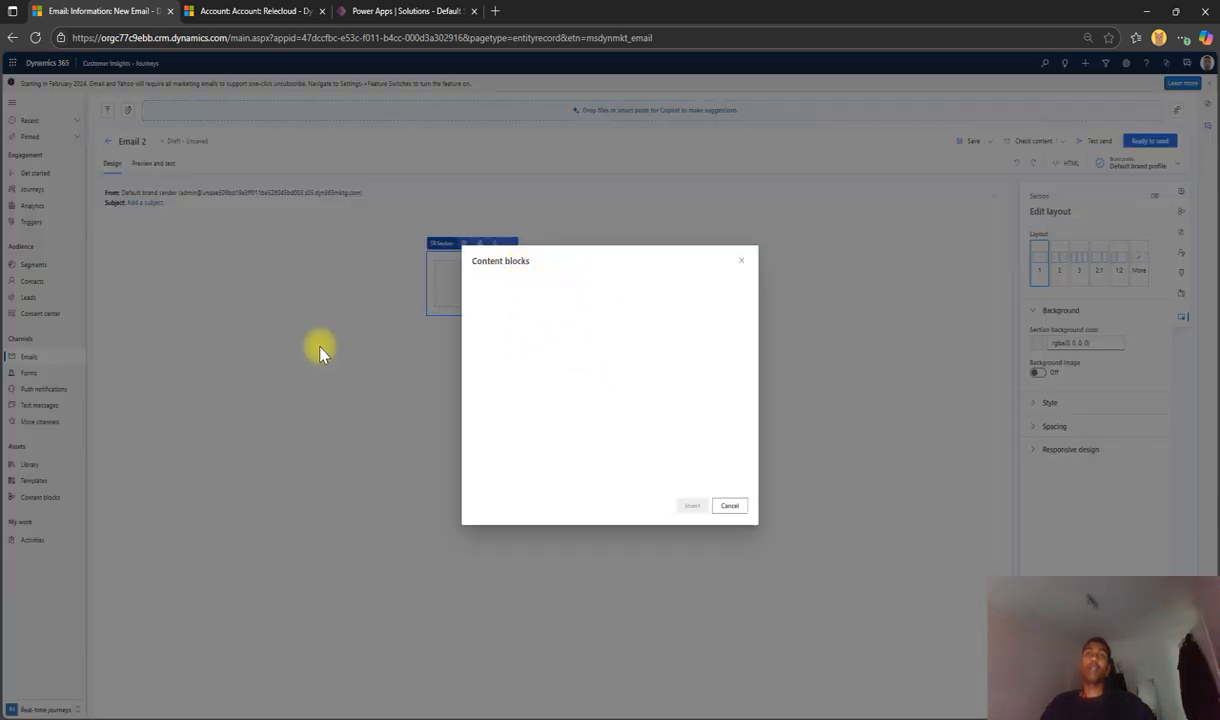
click(531, 347)
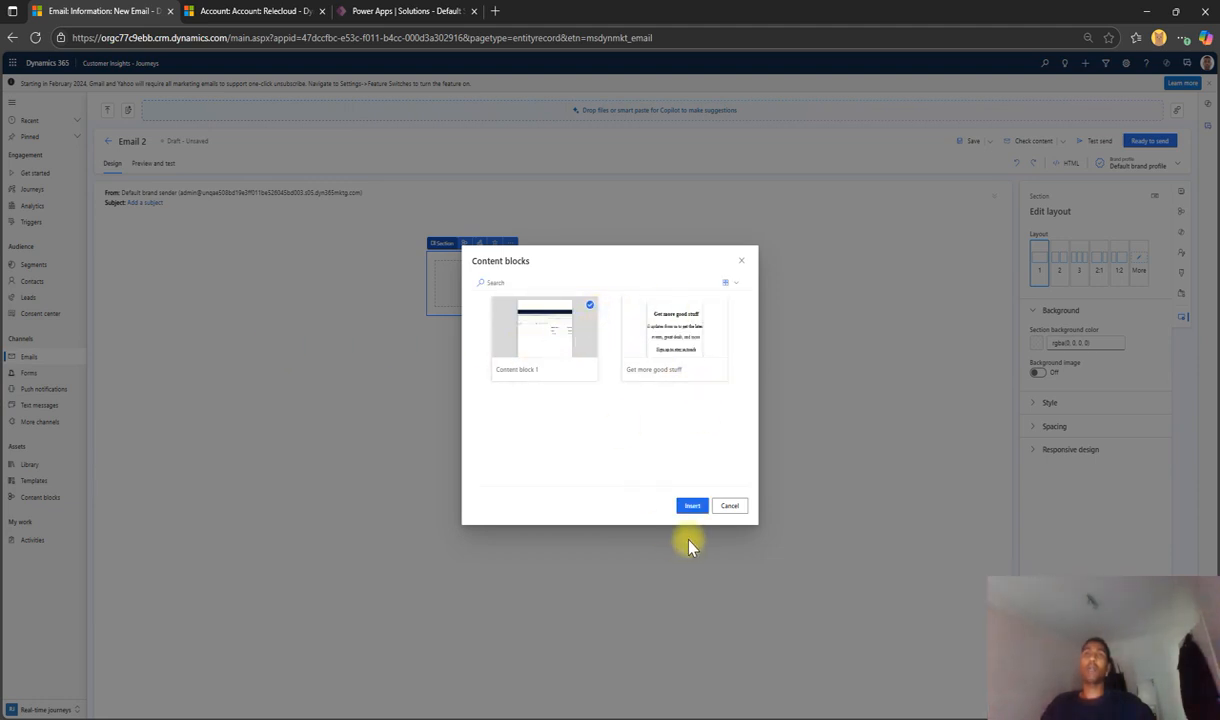
click(691, 507)
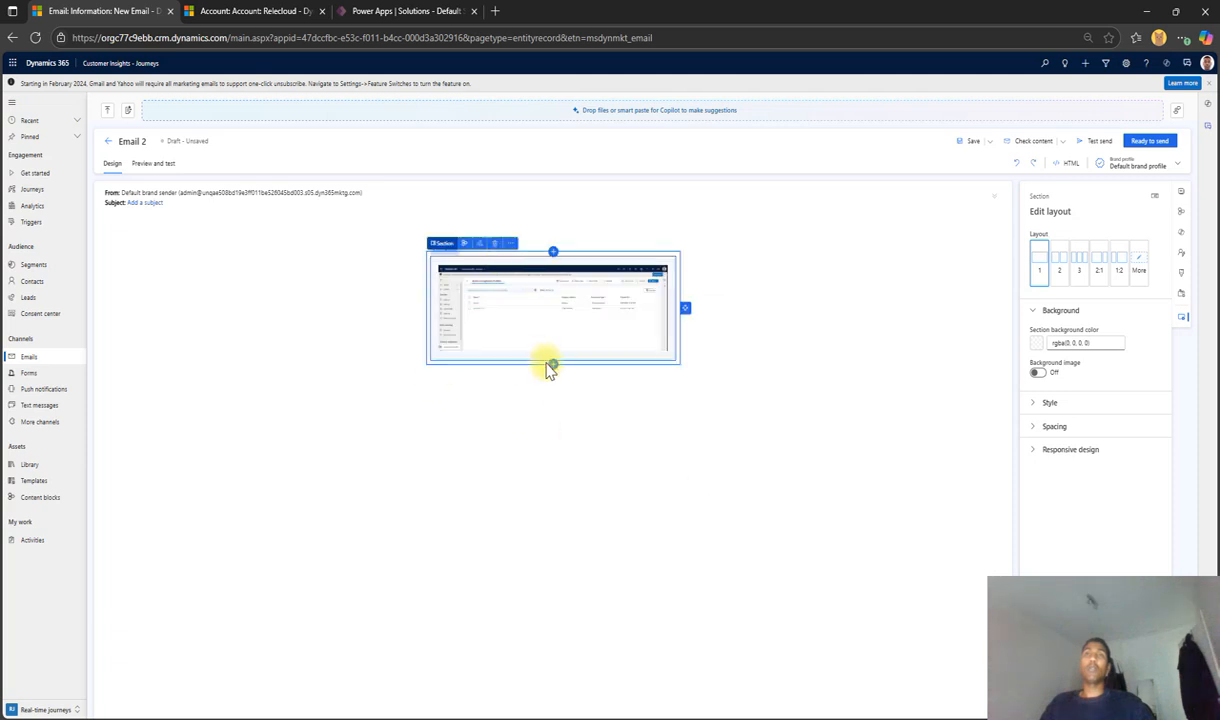
Insert the "Get more good stuff" content block below the image section and save the email
click(553, 366)
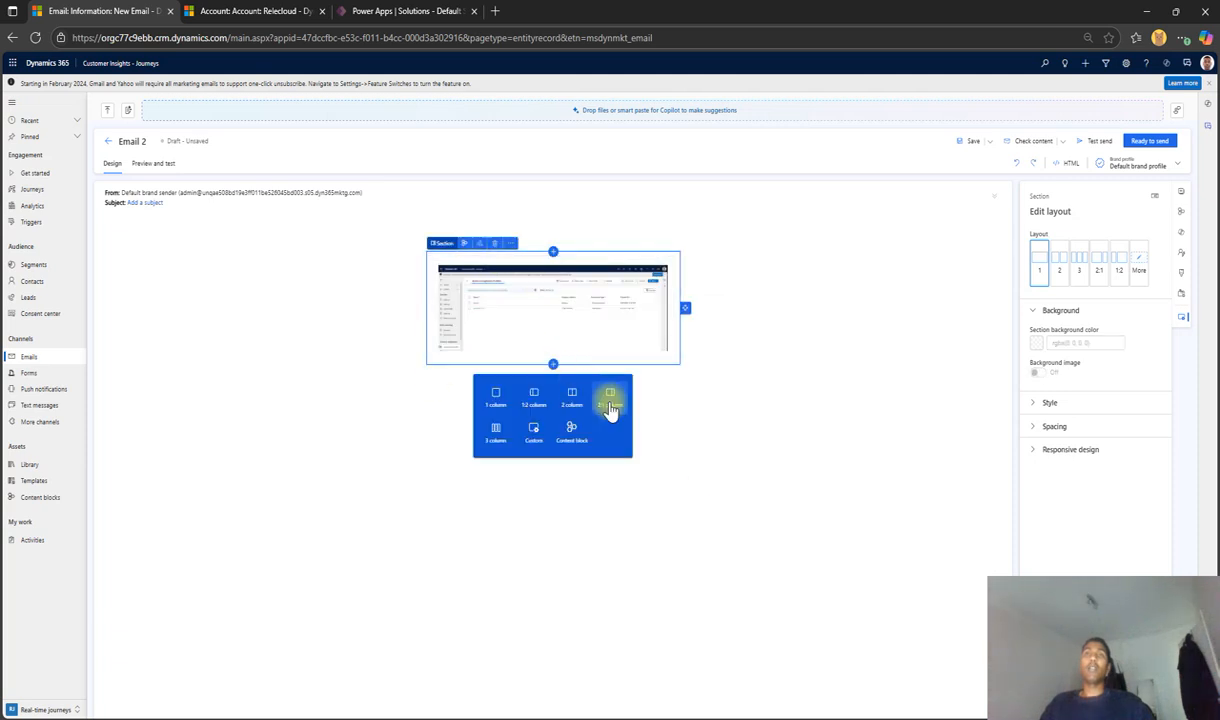
click(568, 440)
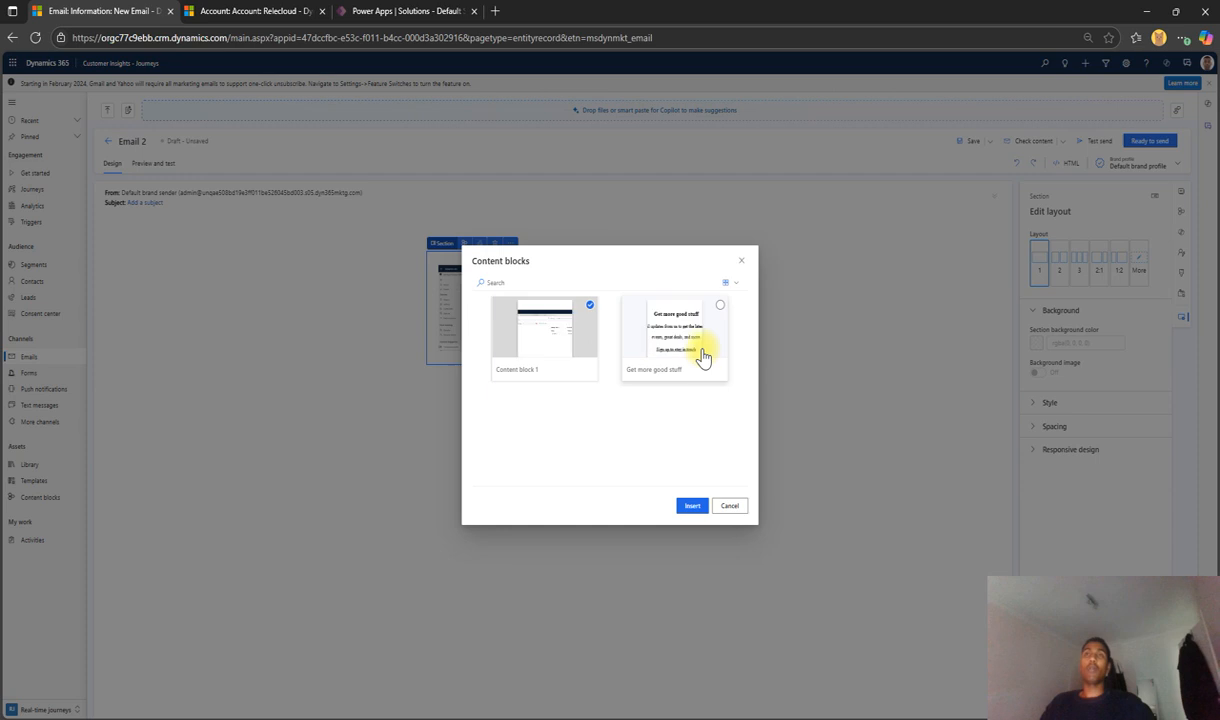
click(718, 313)
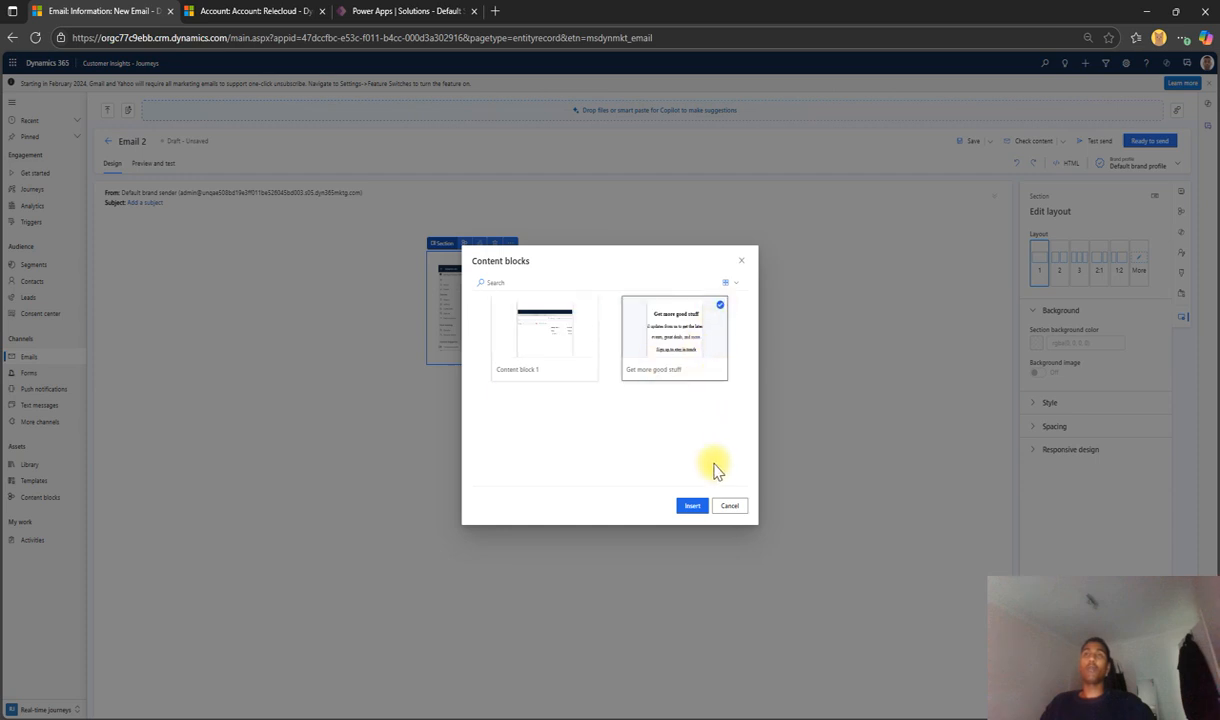
click(692, 505)
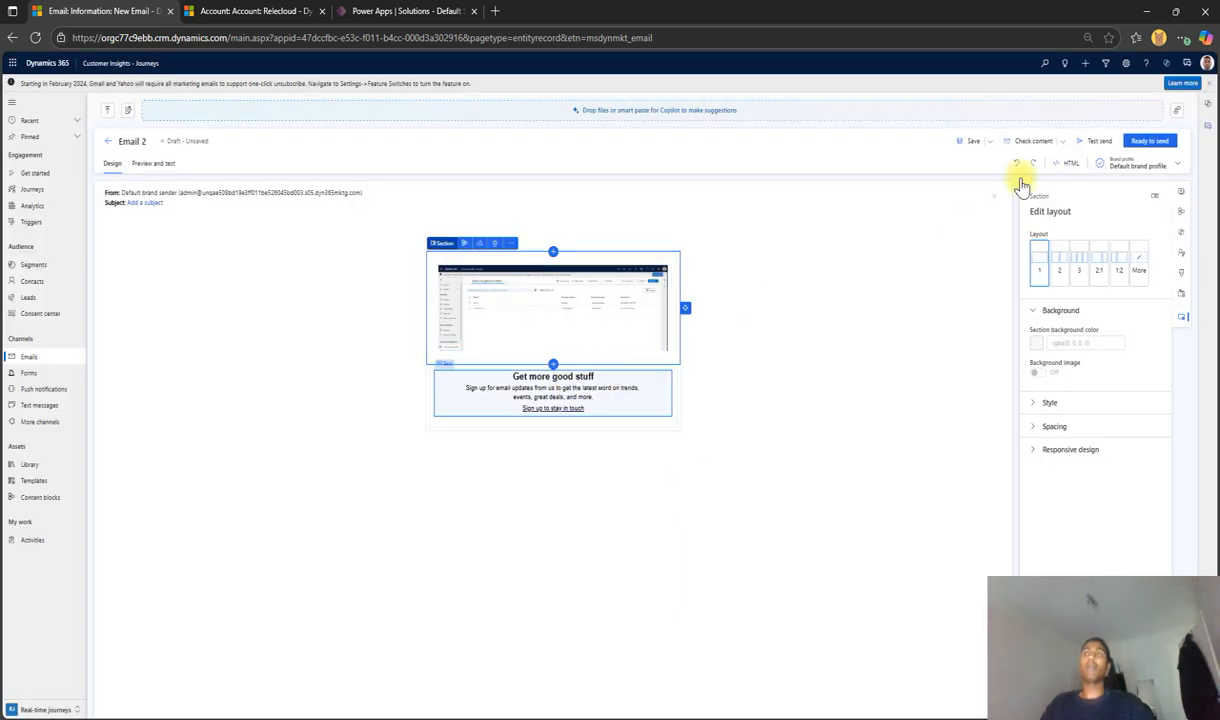
click(970, 143)
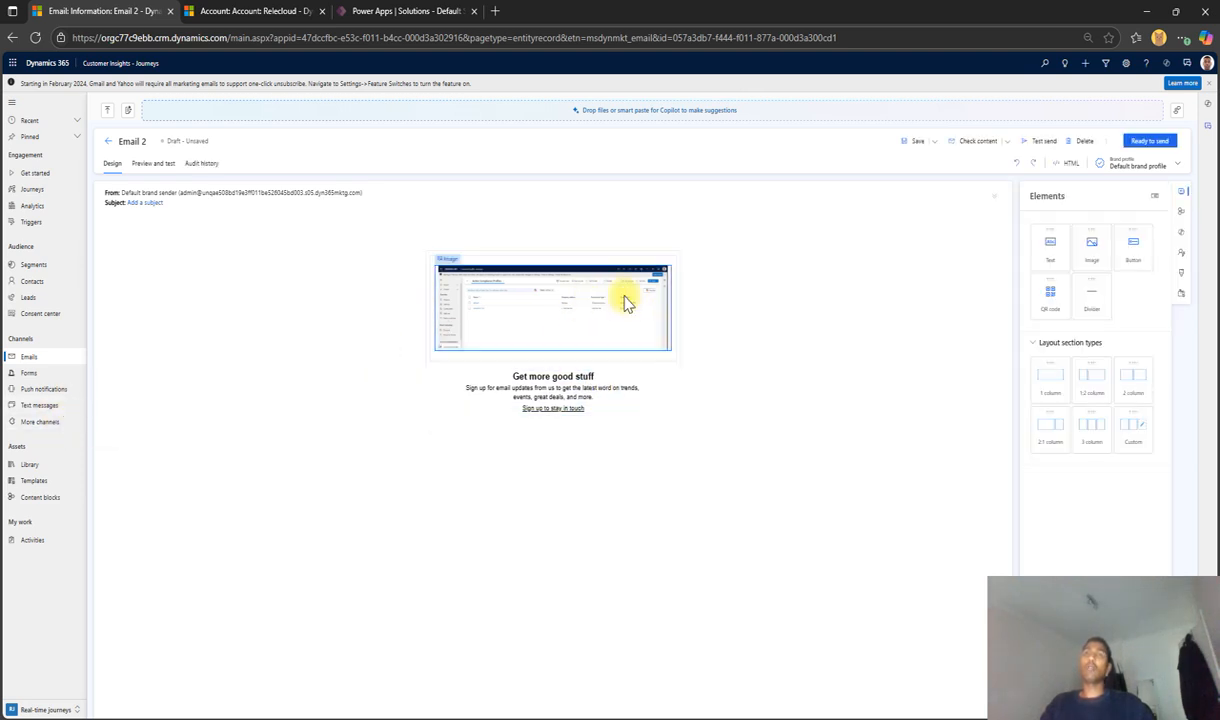
Rename the email as "Email for Contoso LTD contacts" and save it
click(144, 140)
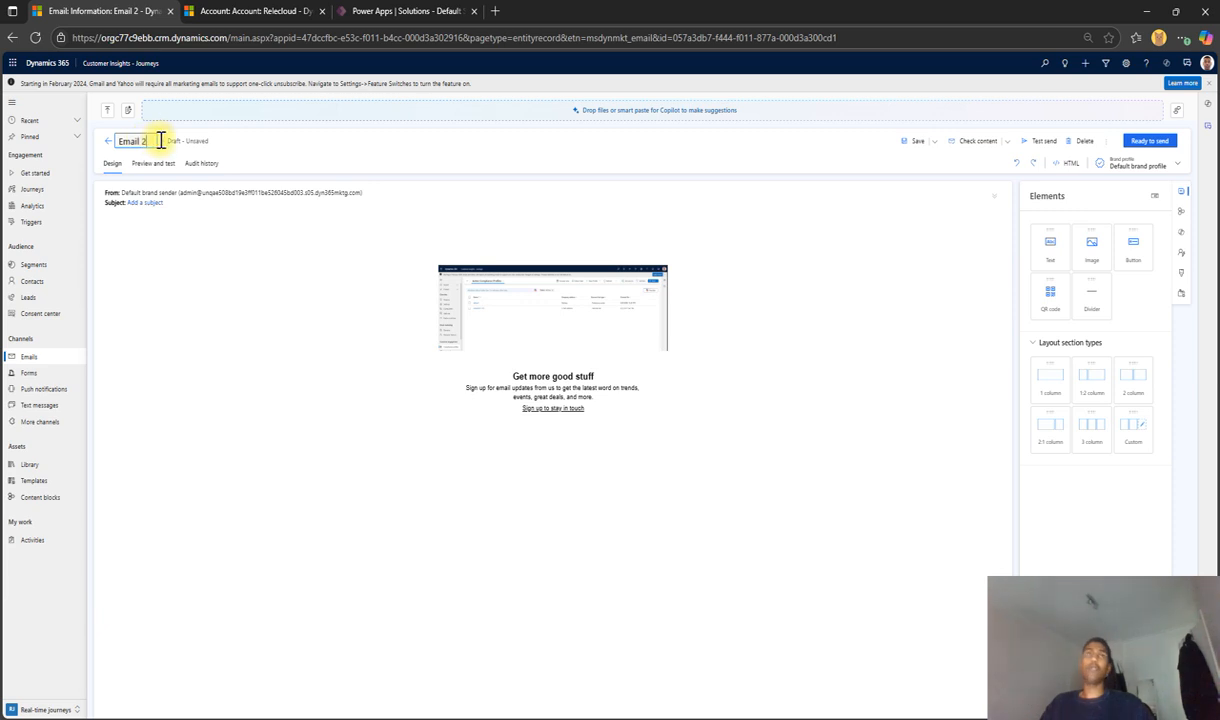
key(BackSpace)
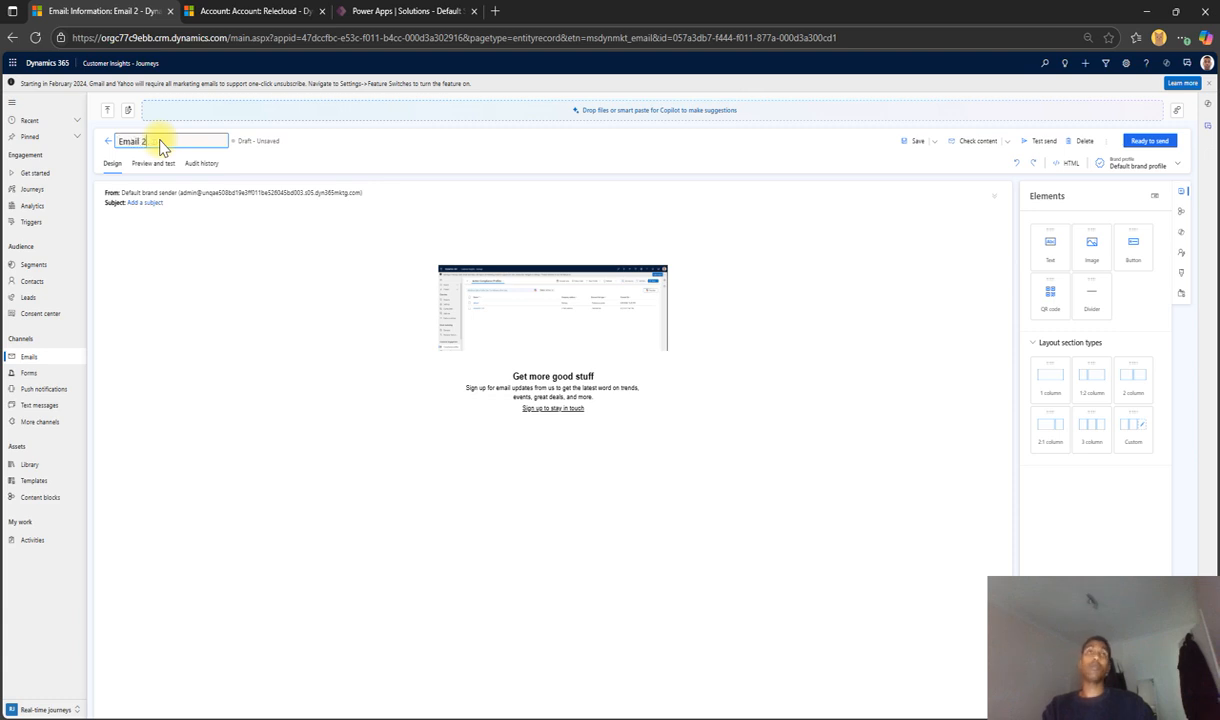
key(BackSpace)
key(BackSpace)
key(BackSpace)
key(BackSpace)
text(E)
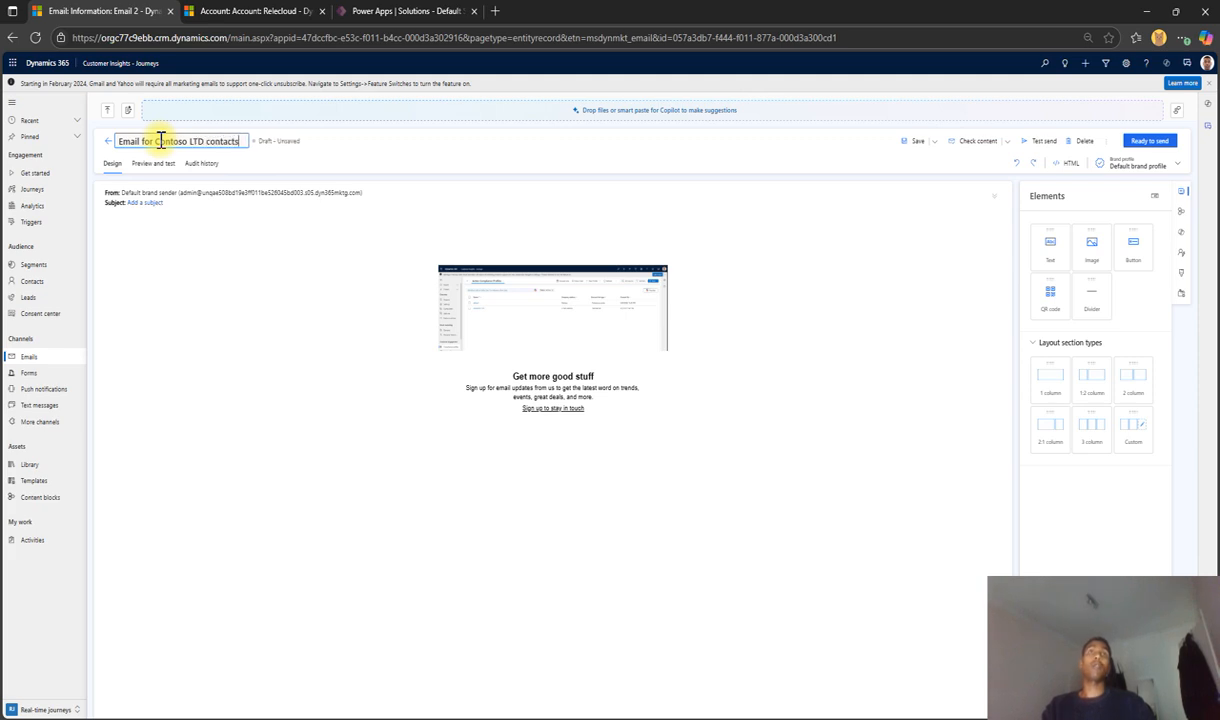
click(916, 141)
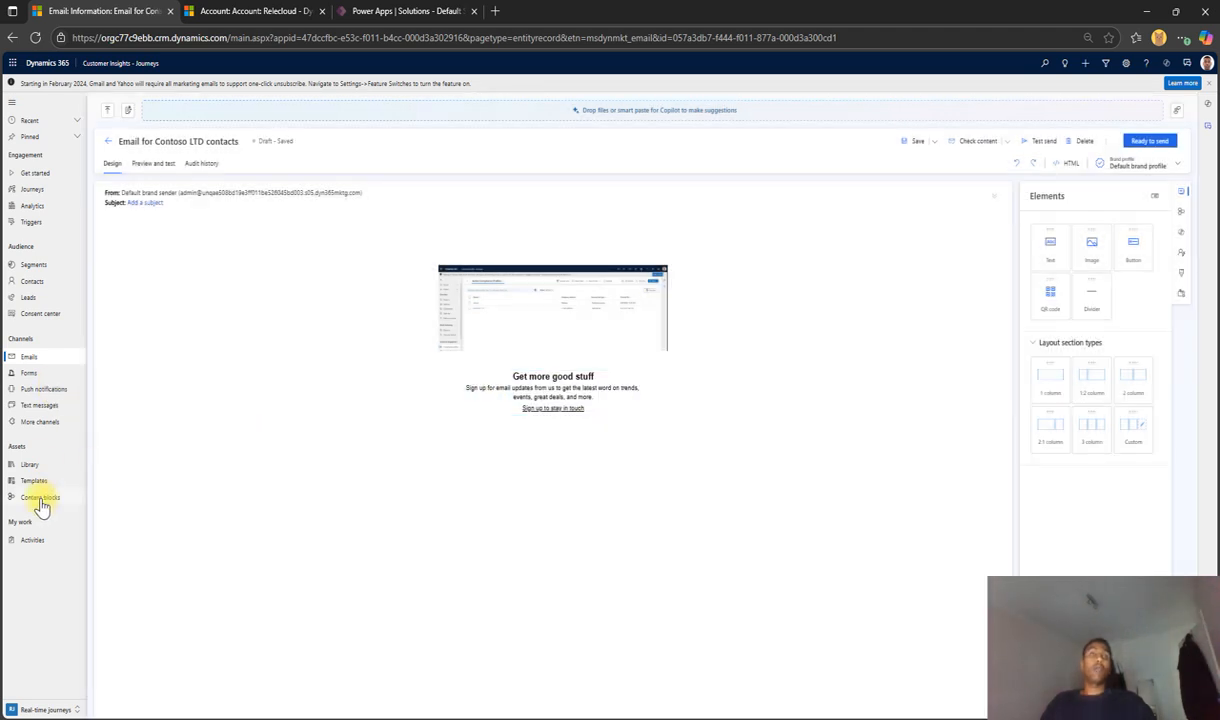
Check in the content block details which emails use Content block 1 and "Get more good stuff"
click(40, 499)
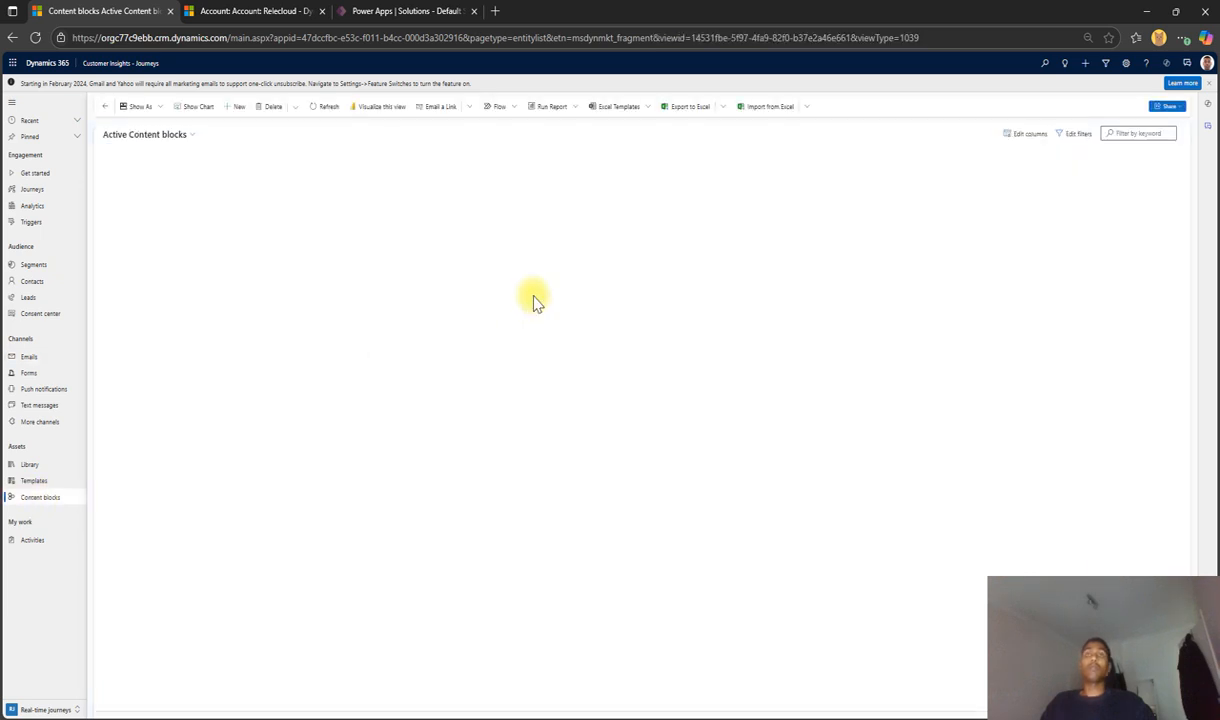
click(193, 184)
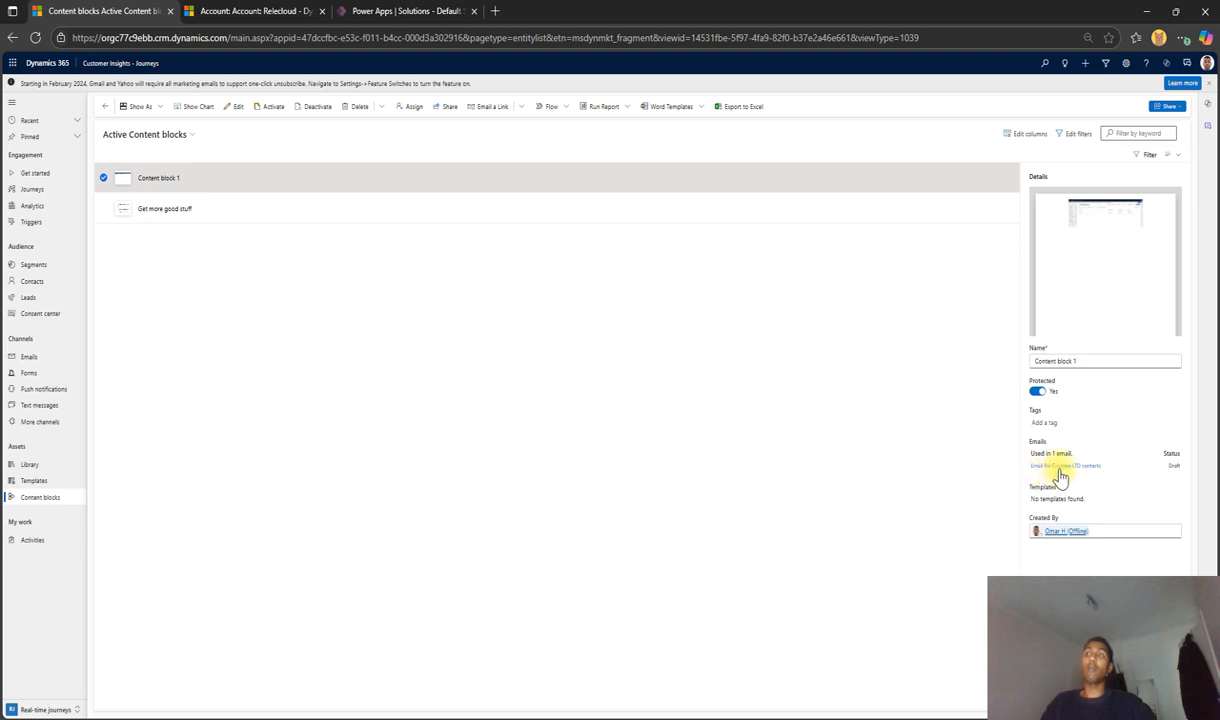
click(320, 218)
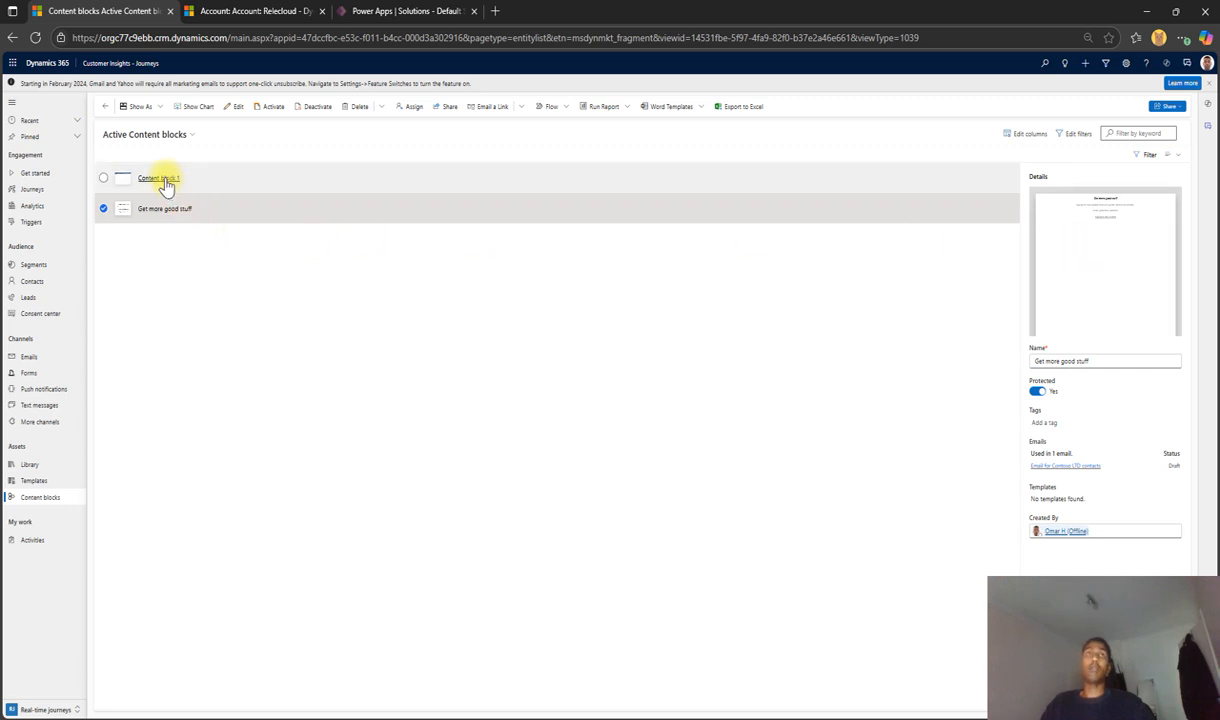
Open the "Get more good stuff" content block for editing and add a one-column section below its text
click(166, 211)
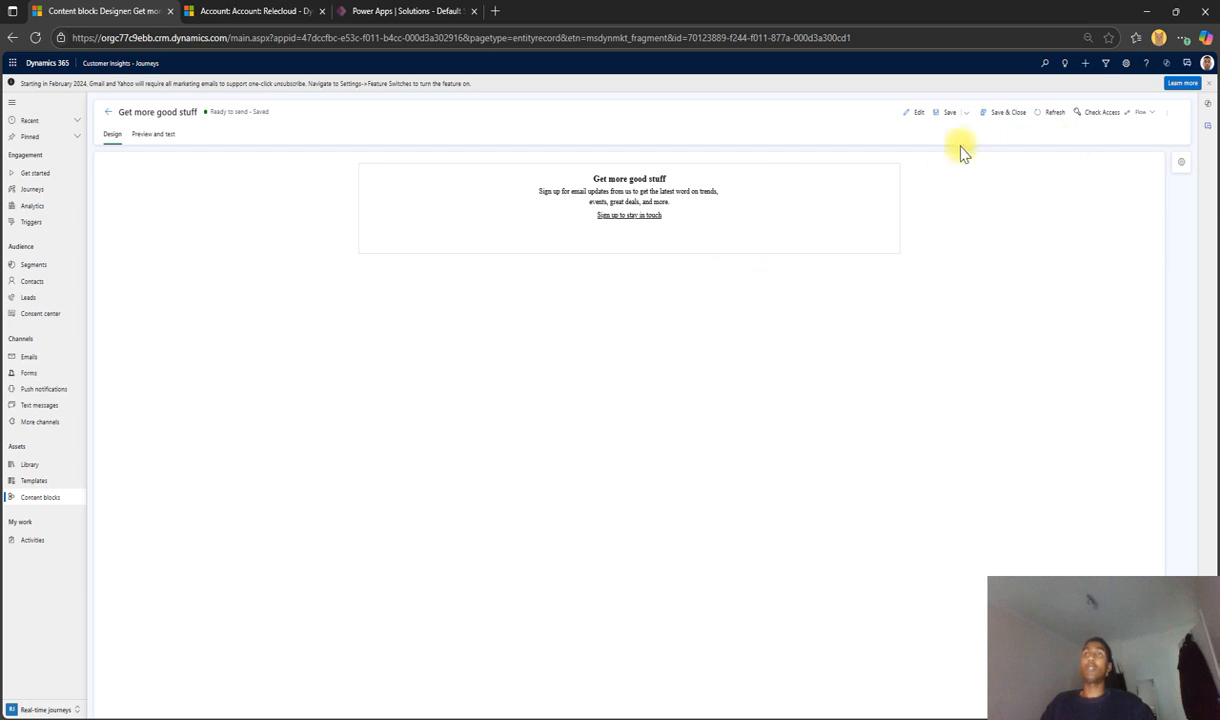
click(913, 115)
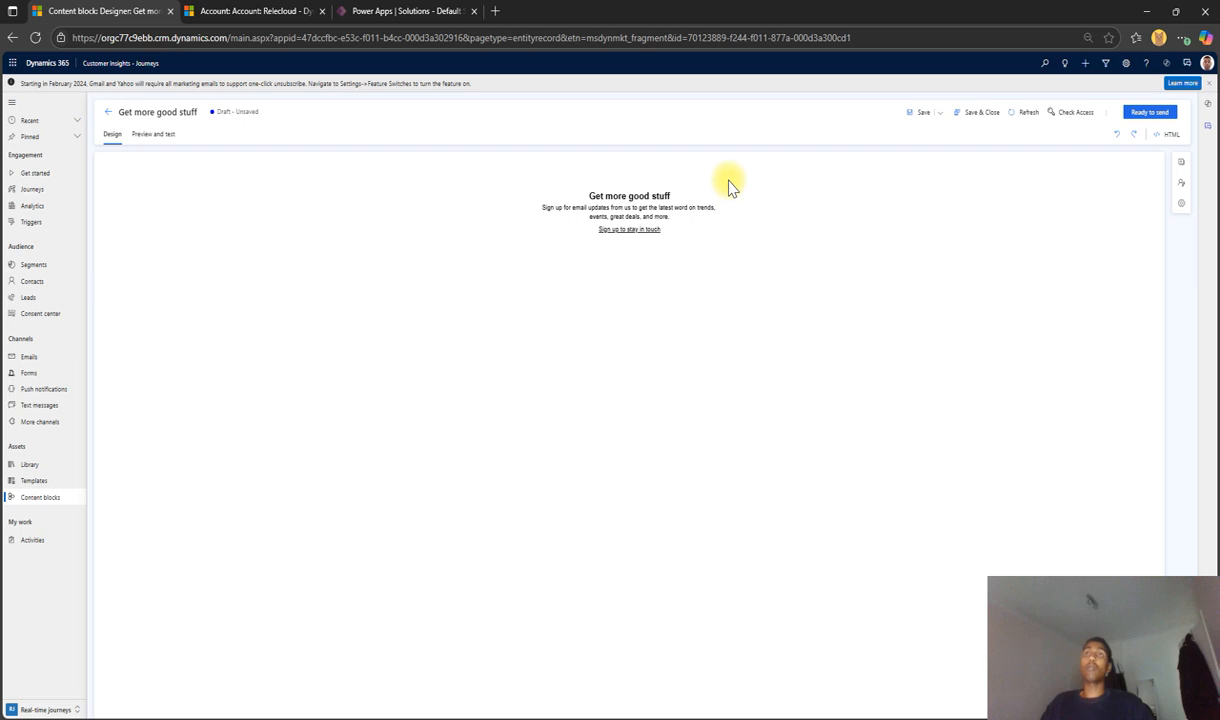
click(735, 195)
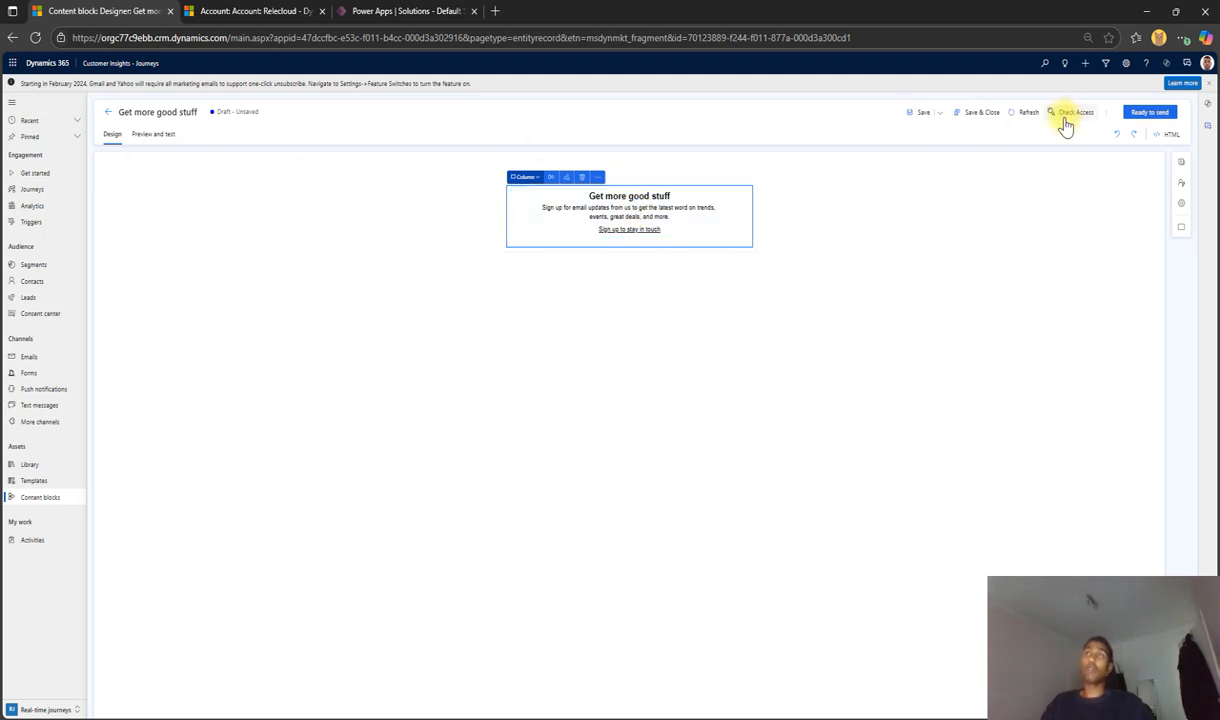
click(1183, 166)
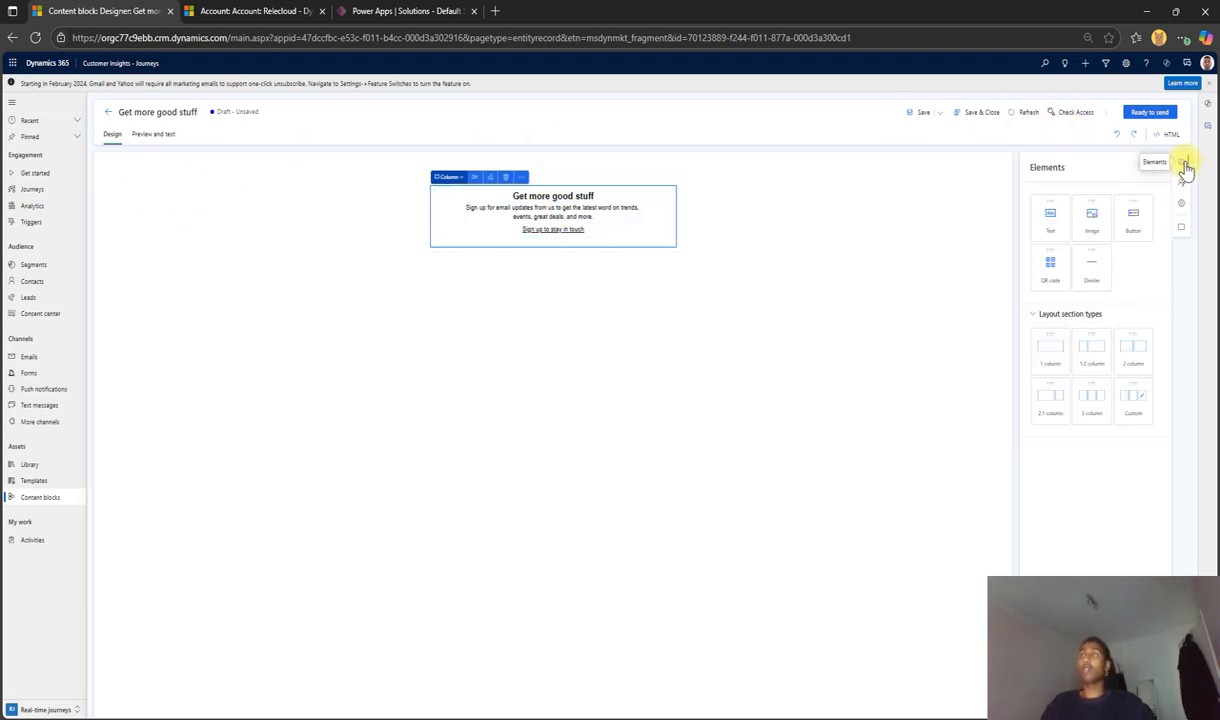
drag(1057, 357, 598, 235)
click(553, 280)
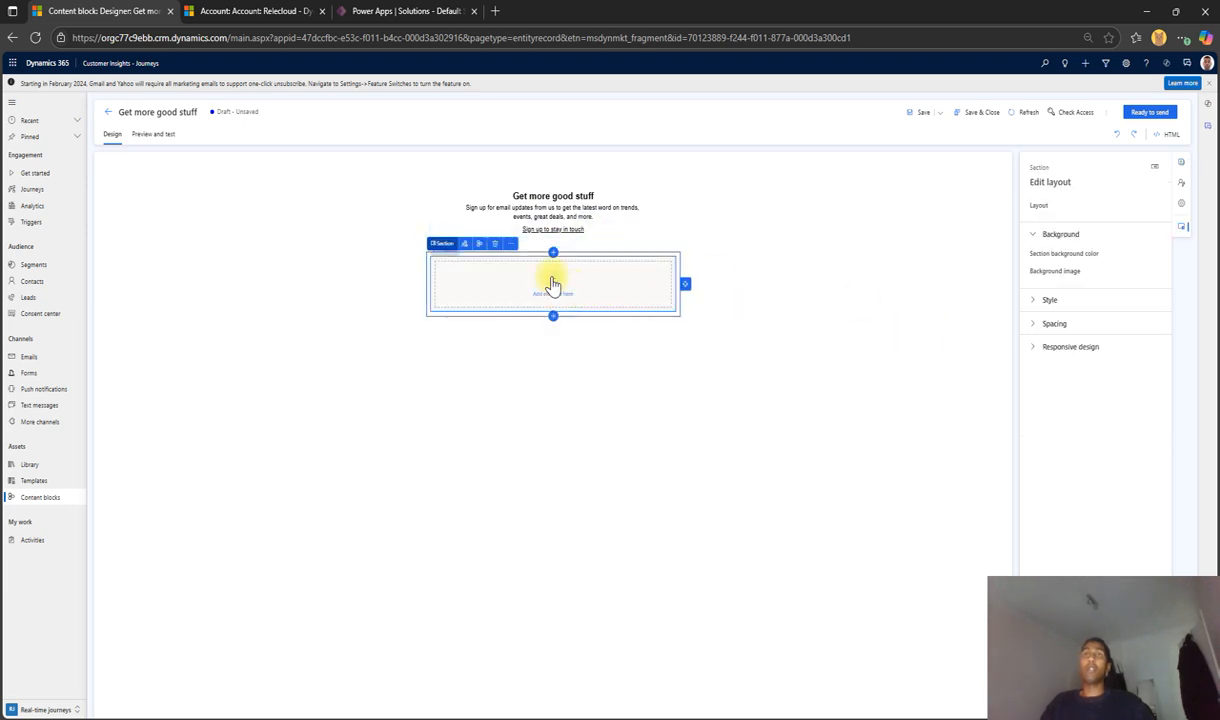
Insert a text element reading "test" in the new section and save the content block
click(557, 289)
click(491, 315)
click(474, 268)
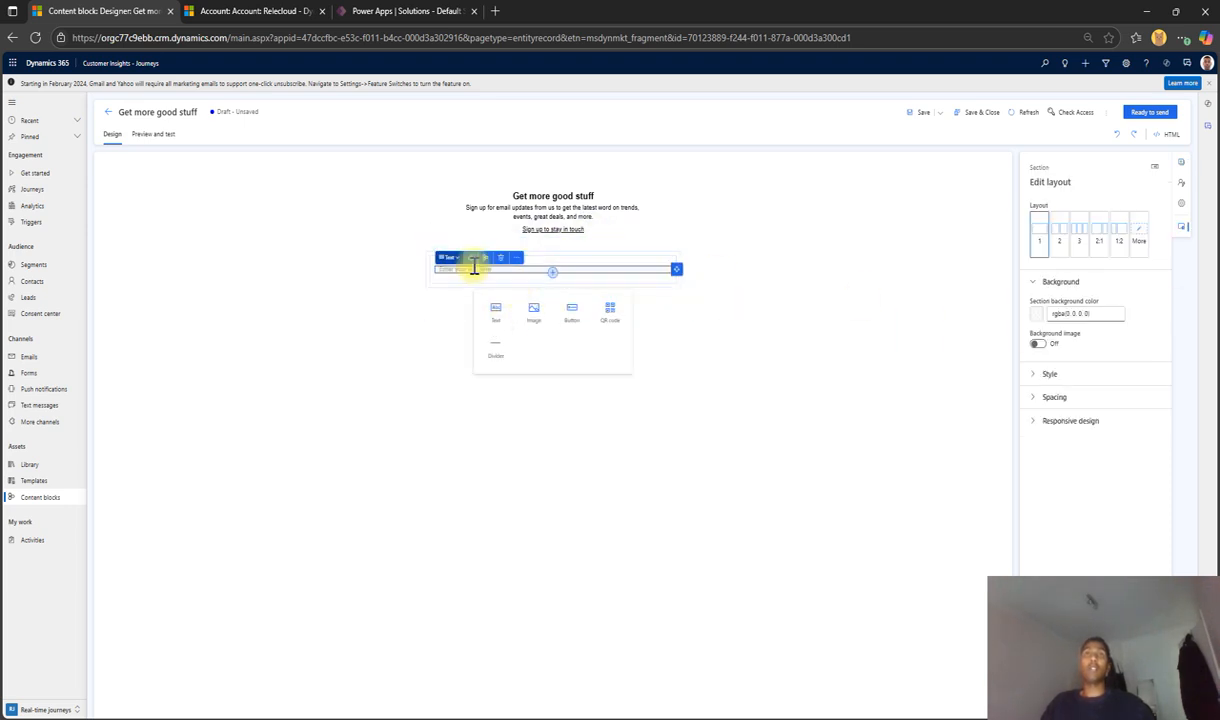
text(test)
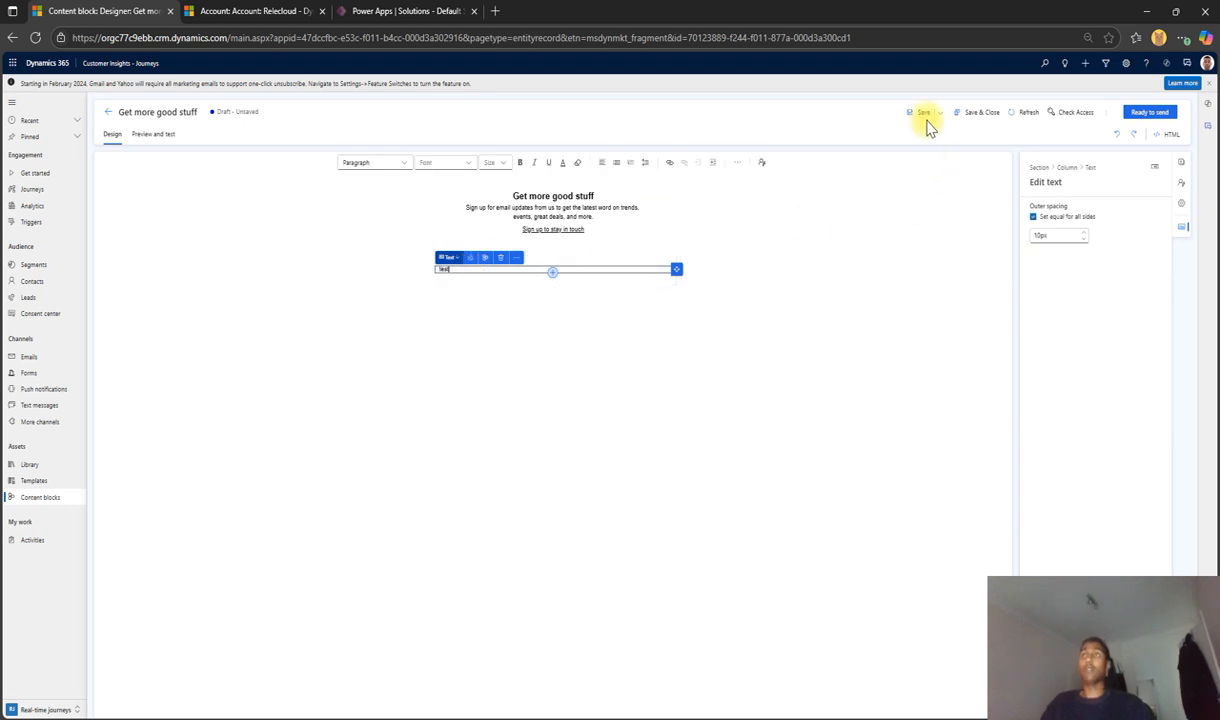
click(924, 113)
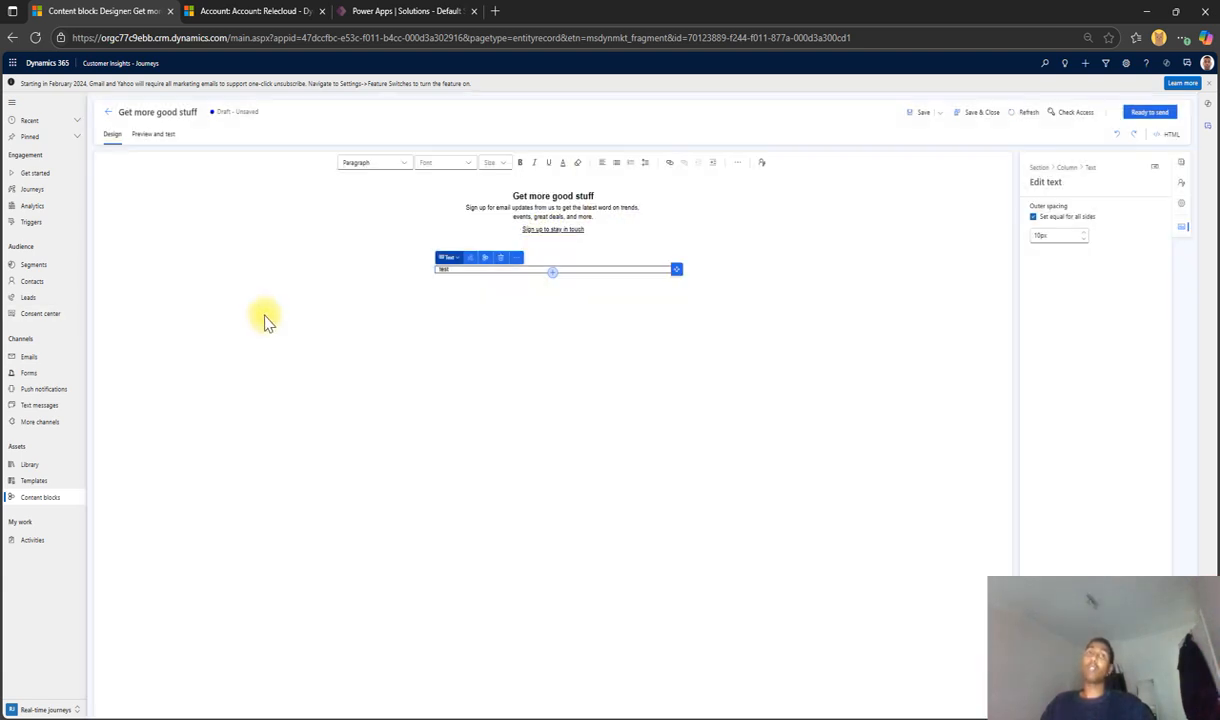
Open "Email for Contoso LTD contacts" and inspect its "Get more good stuff" block for the content block edit
click(33, 358)
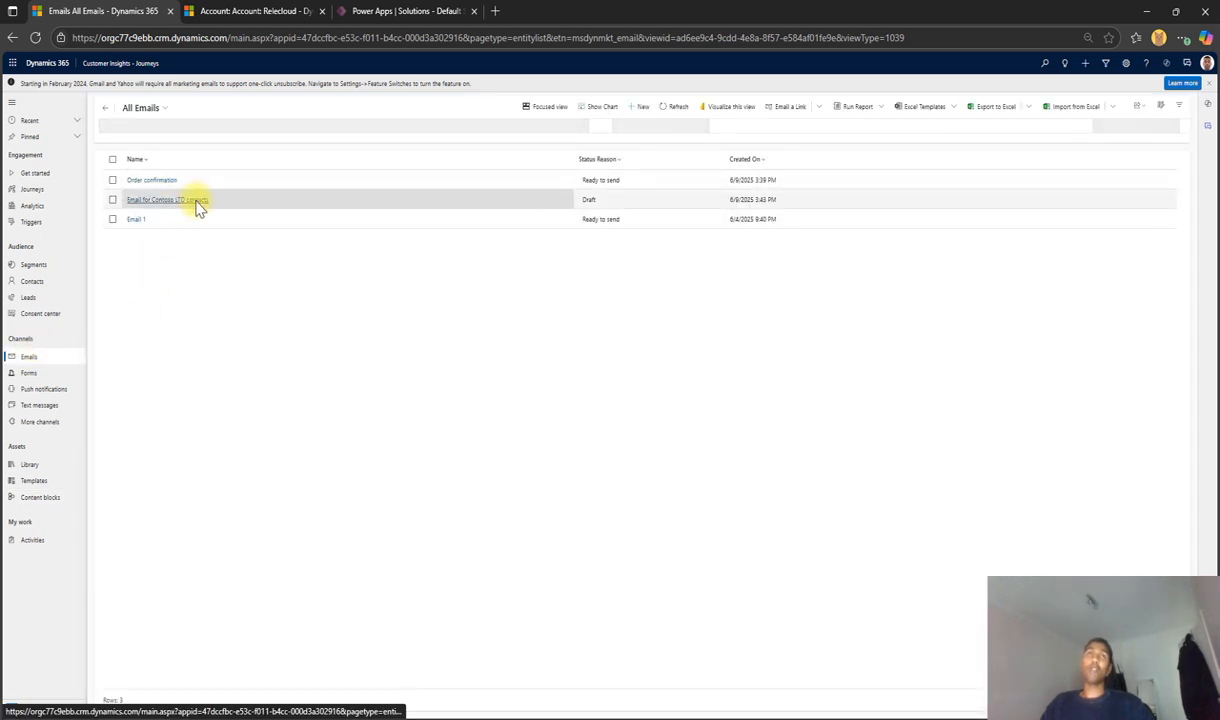
click(235, 205)
click(237, 212)
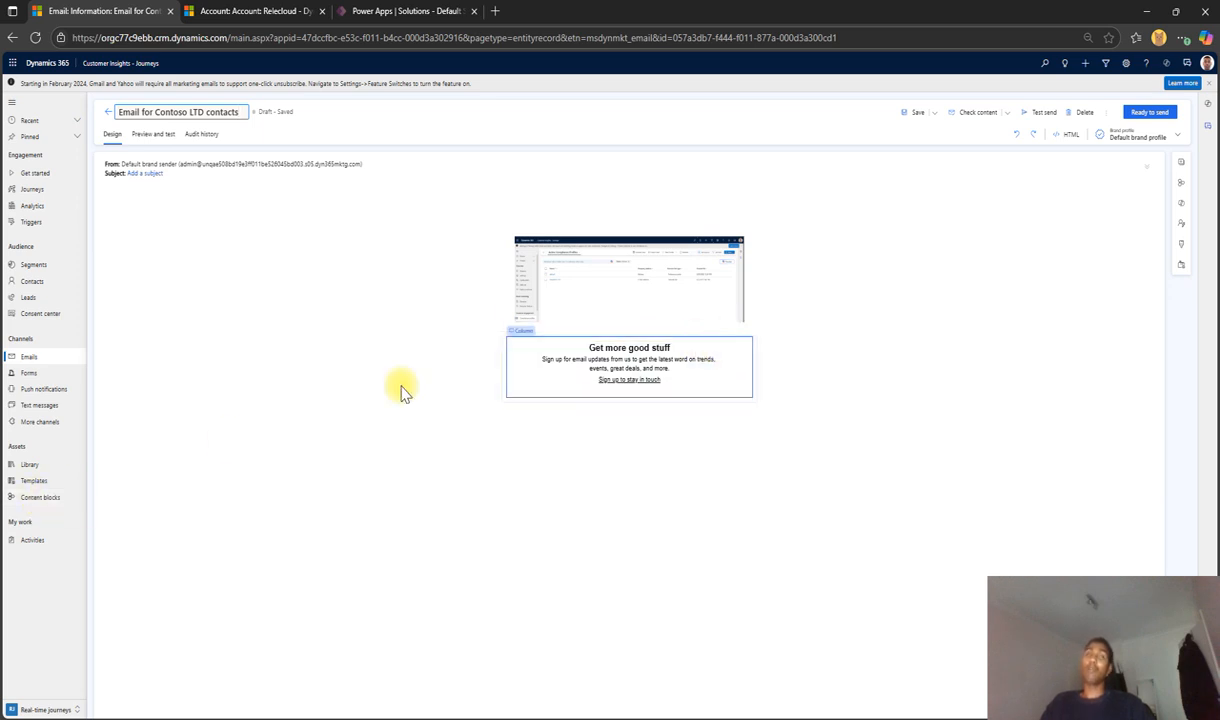
click(730, 350)
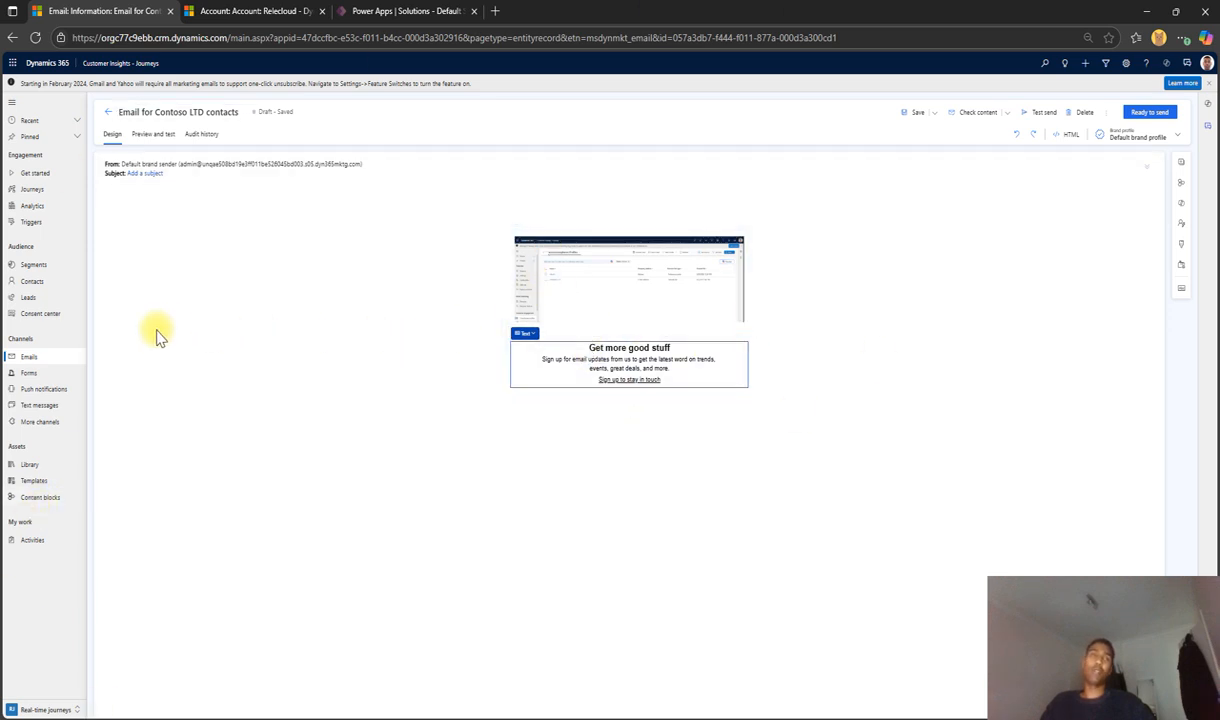
Revisit the template types, the email list and the list of active content blocks
click(44, 486)
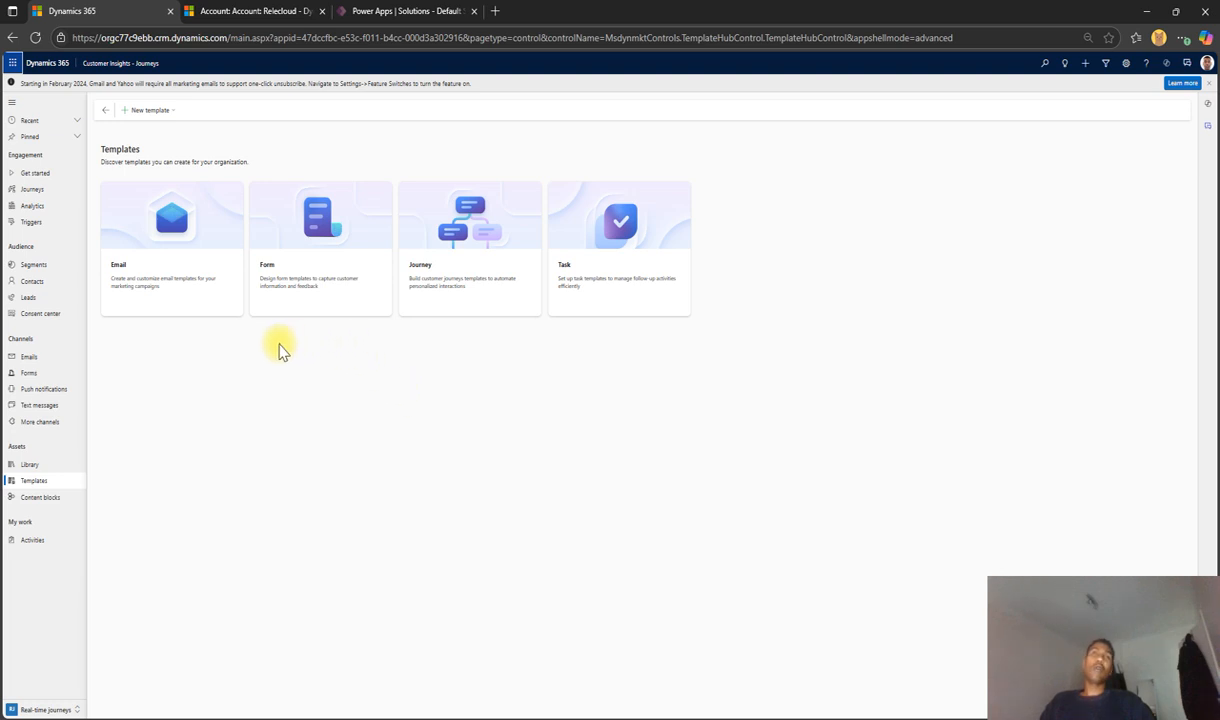
click(28, 357)
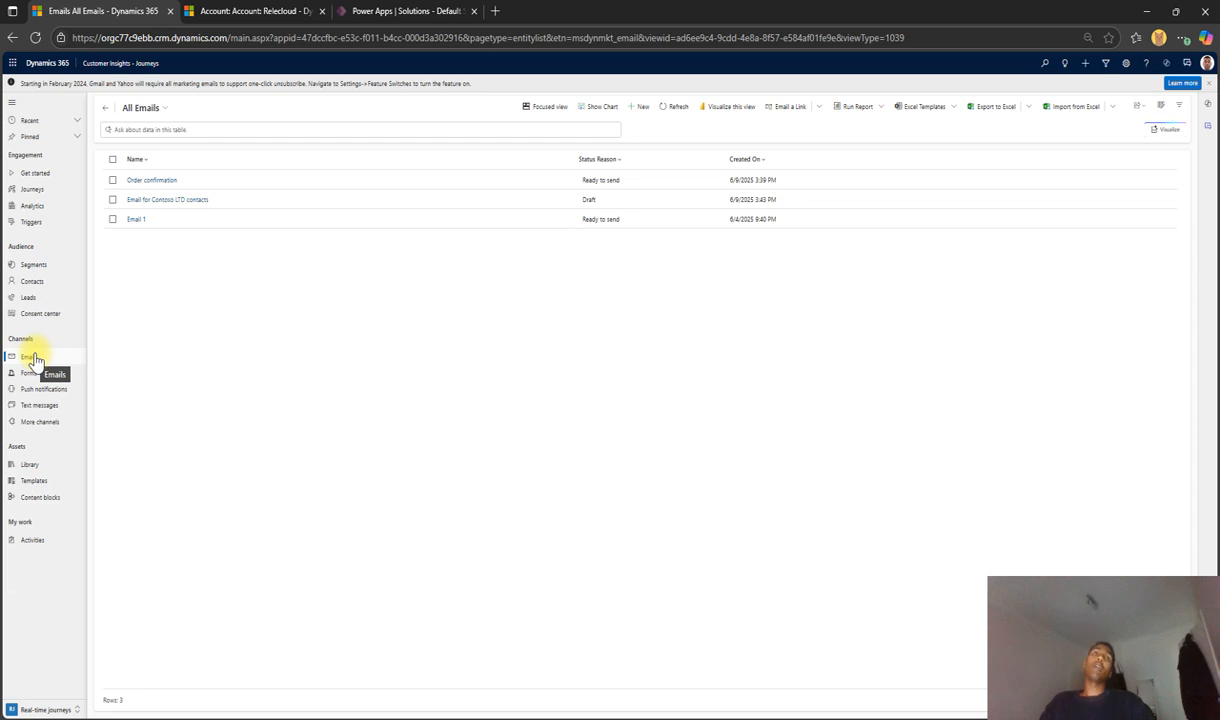
click(36, 482)
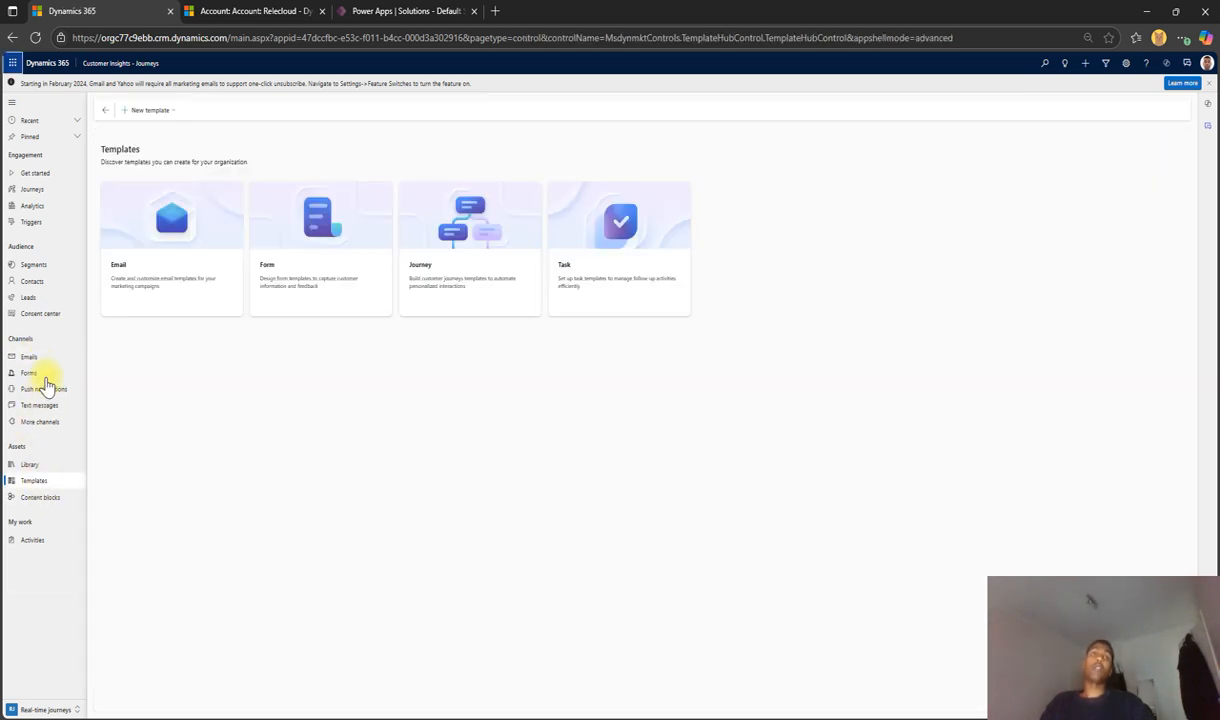
click(40, 360)
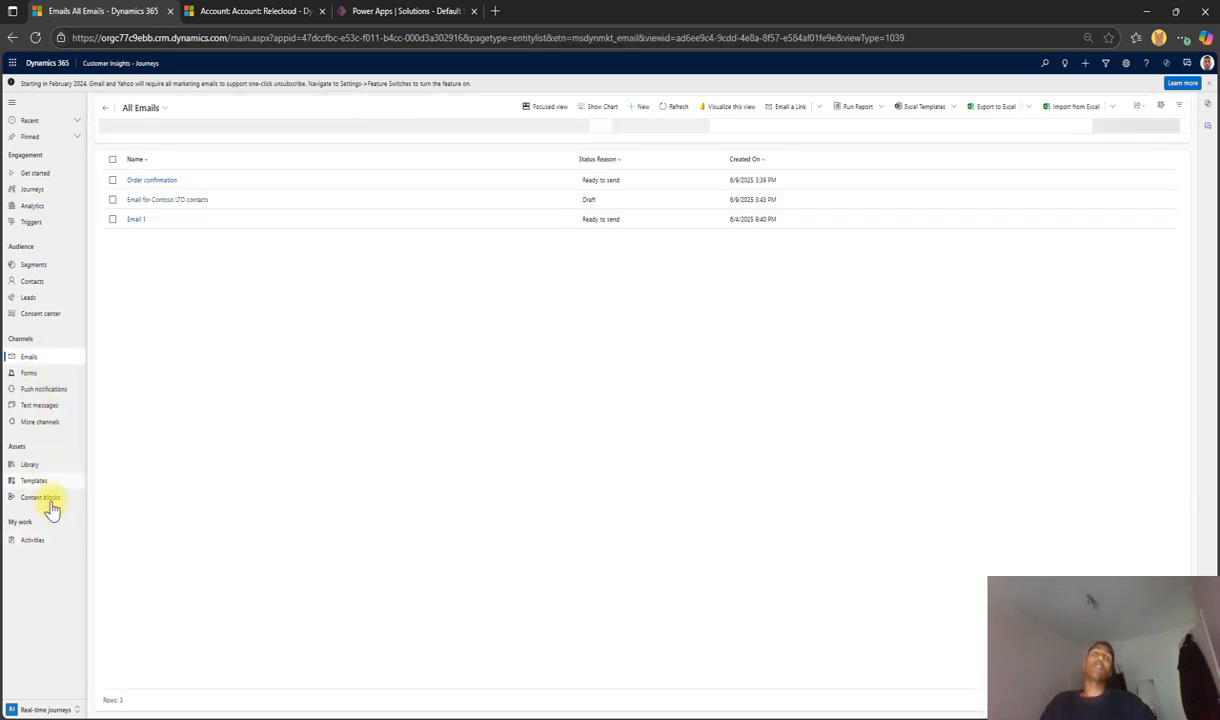
click(47, 497)
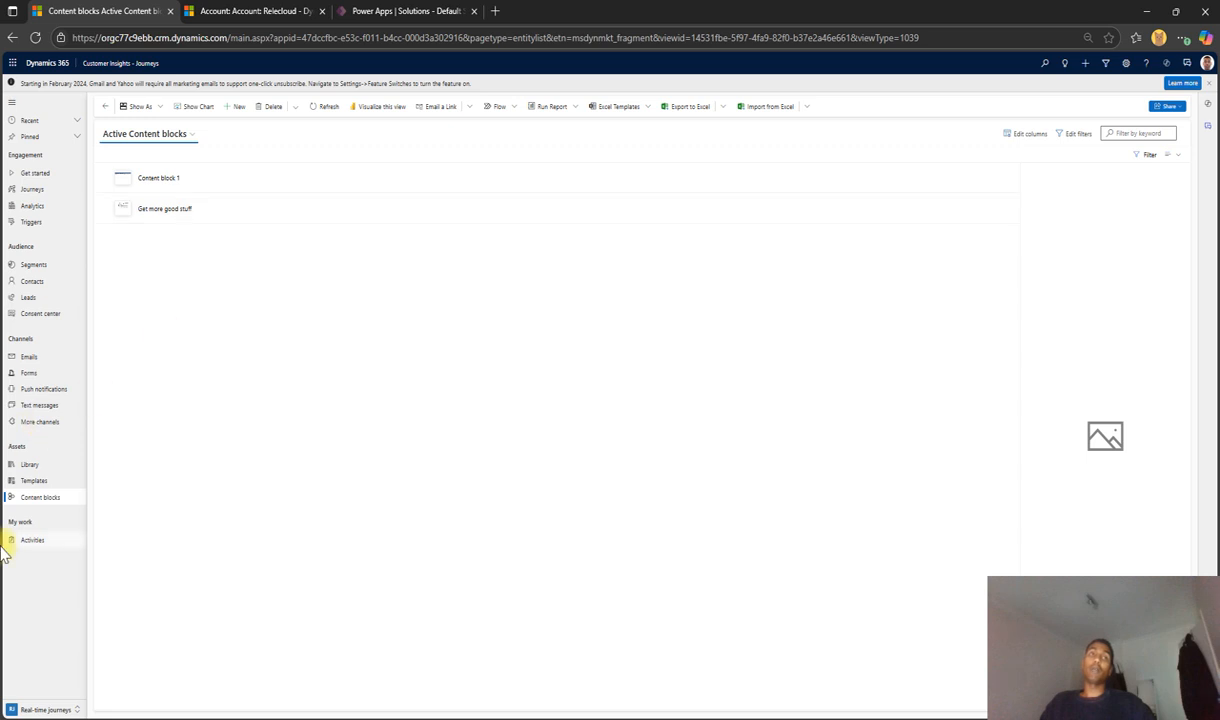
Create a new text message and look at the available text message senders
click(30, 405)
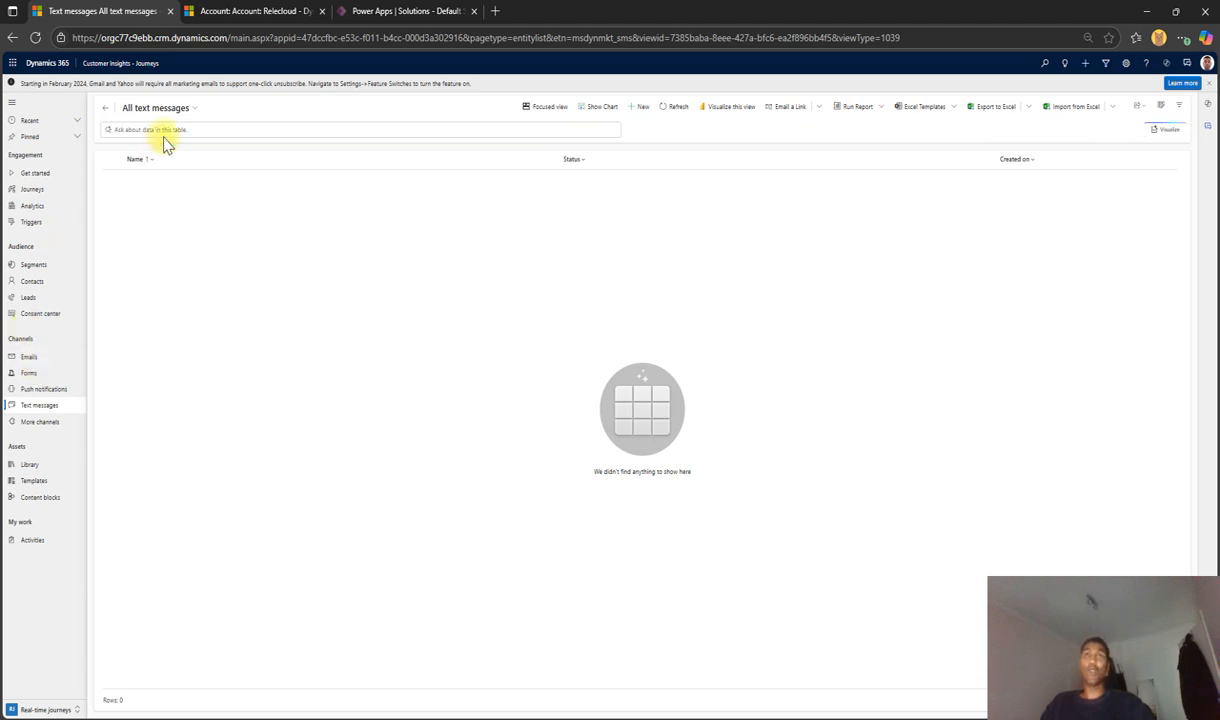
click(637, 107)
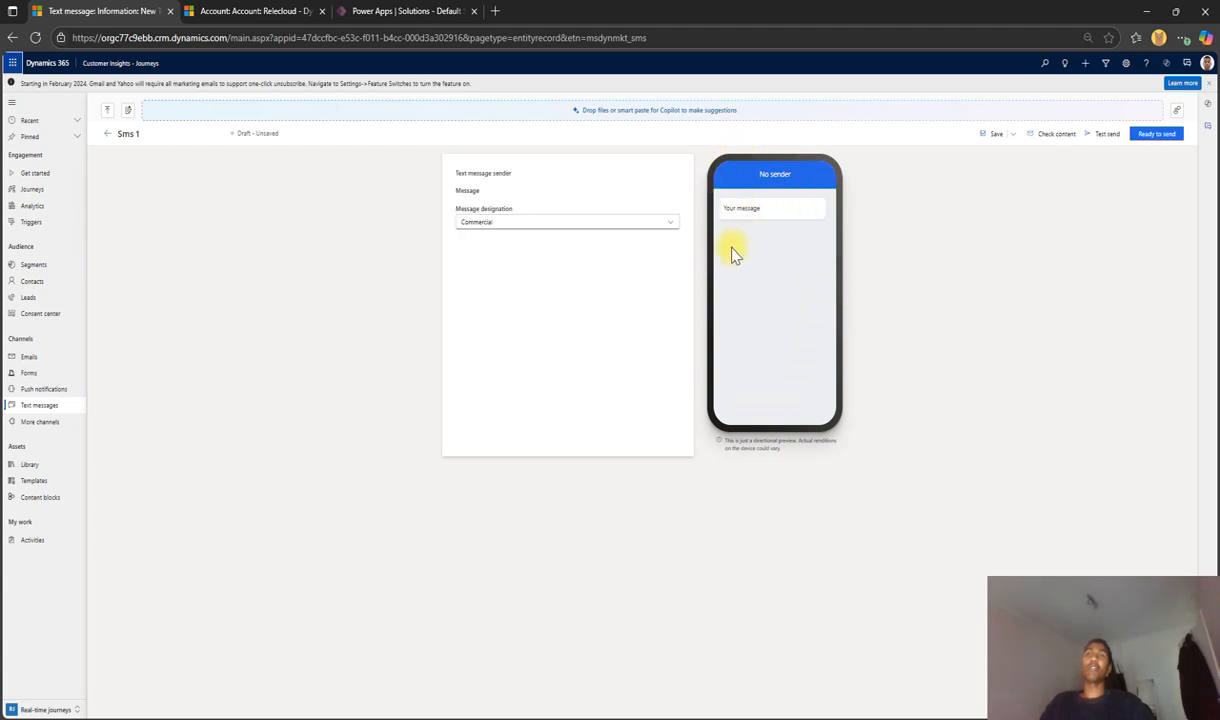
click(674, 225)
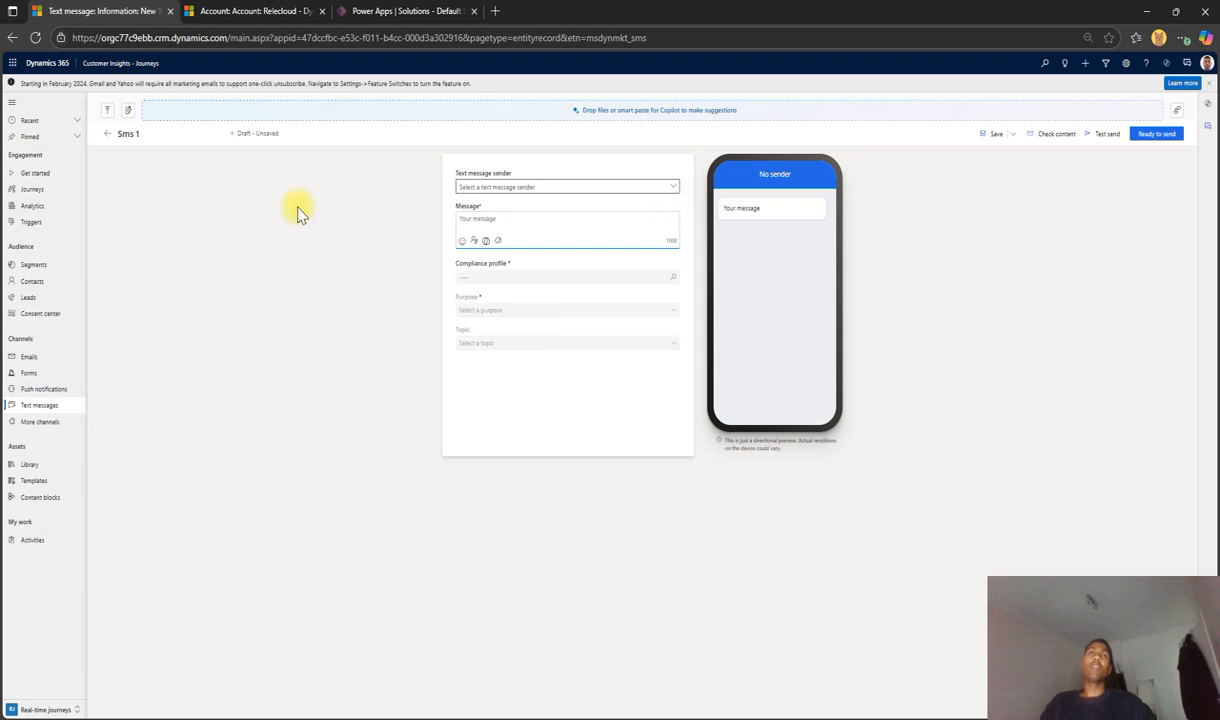
click(668, 190)
click(487, 203)
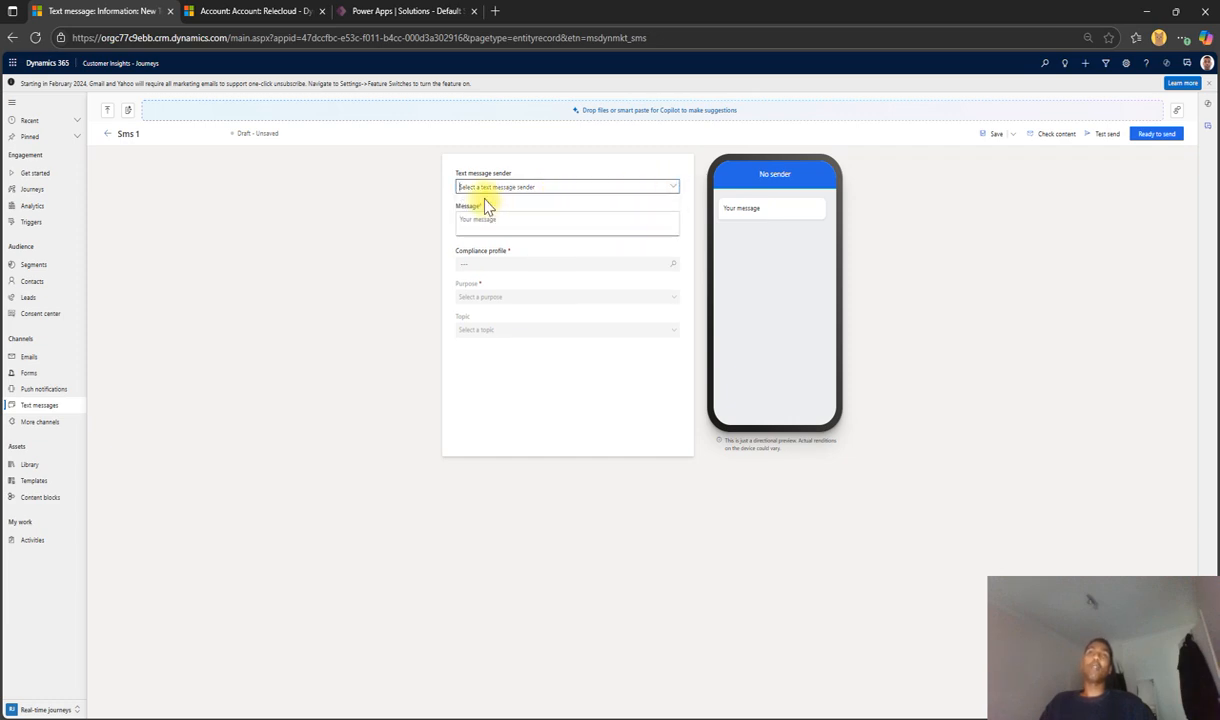
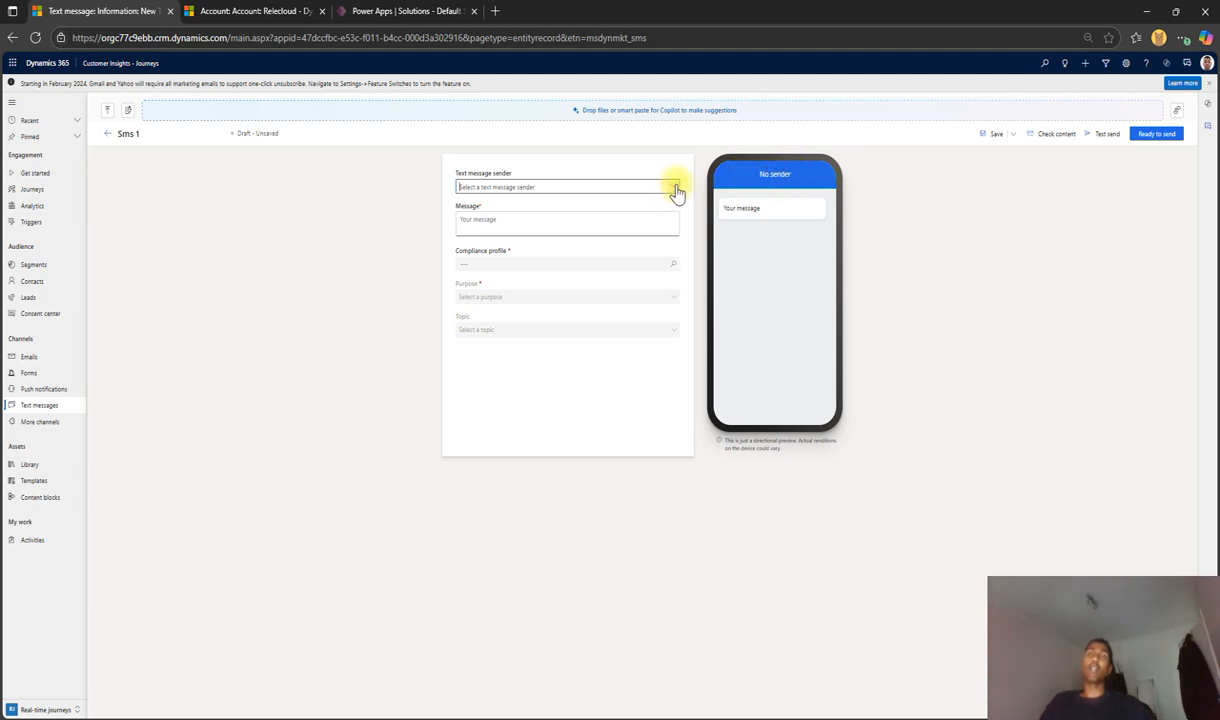
Set the text message's compliance profile to default and its purpose to Transactional
click(477, 228)
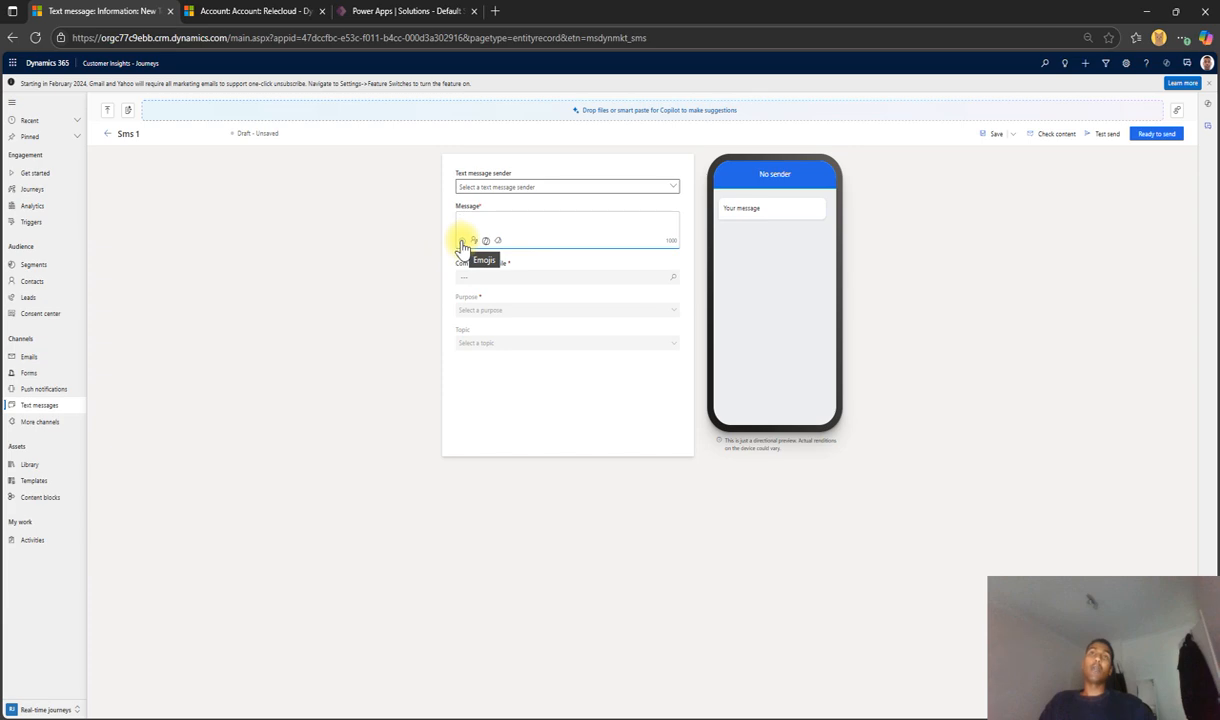
click(504, 274)
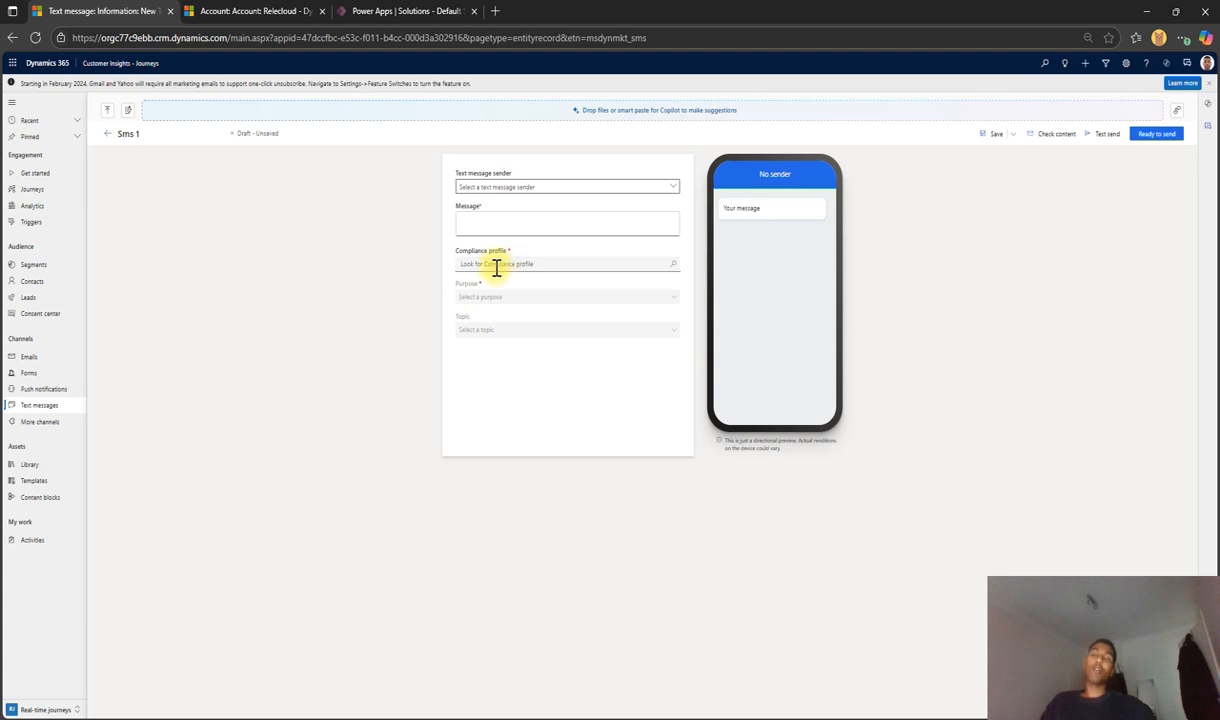
click(496, 267)
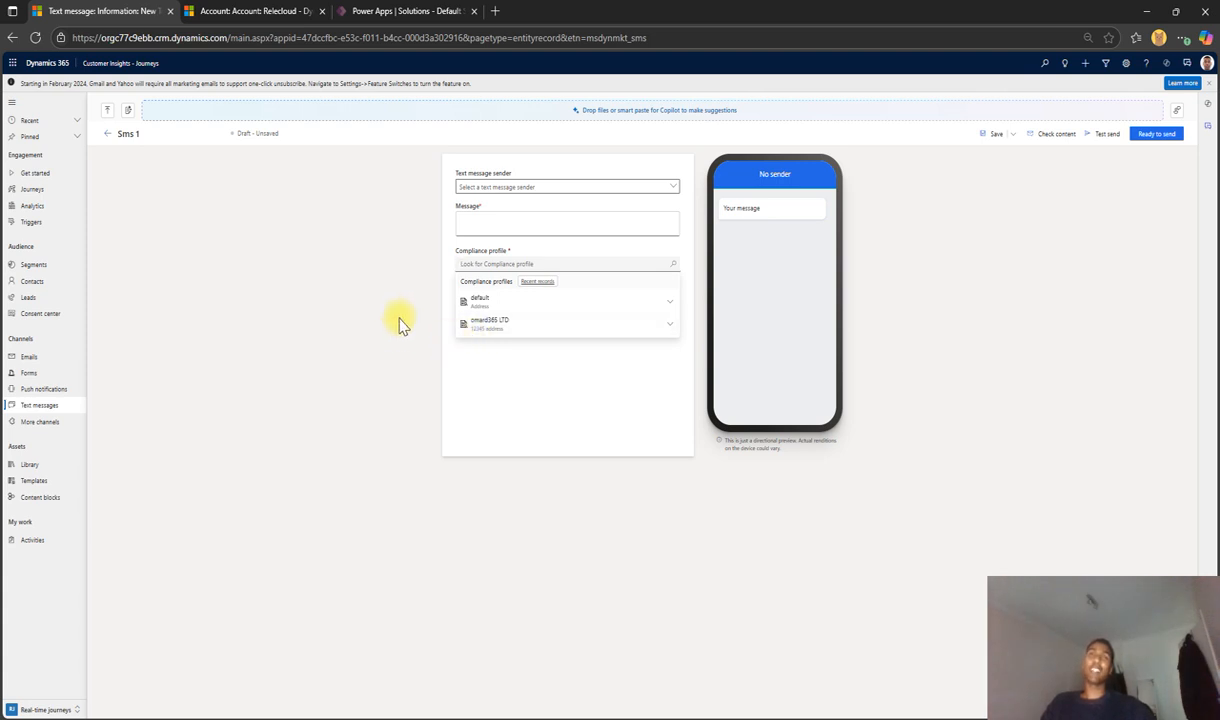
click(478, 303)
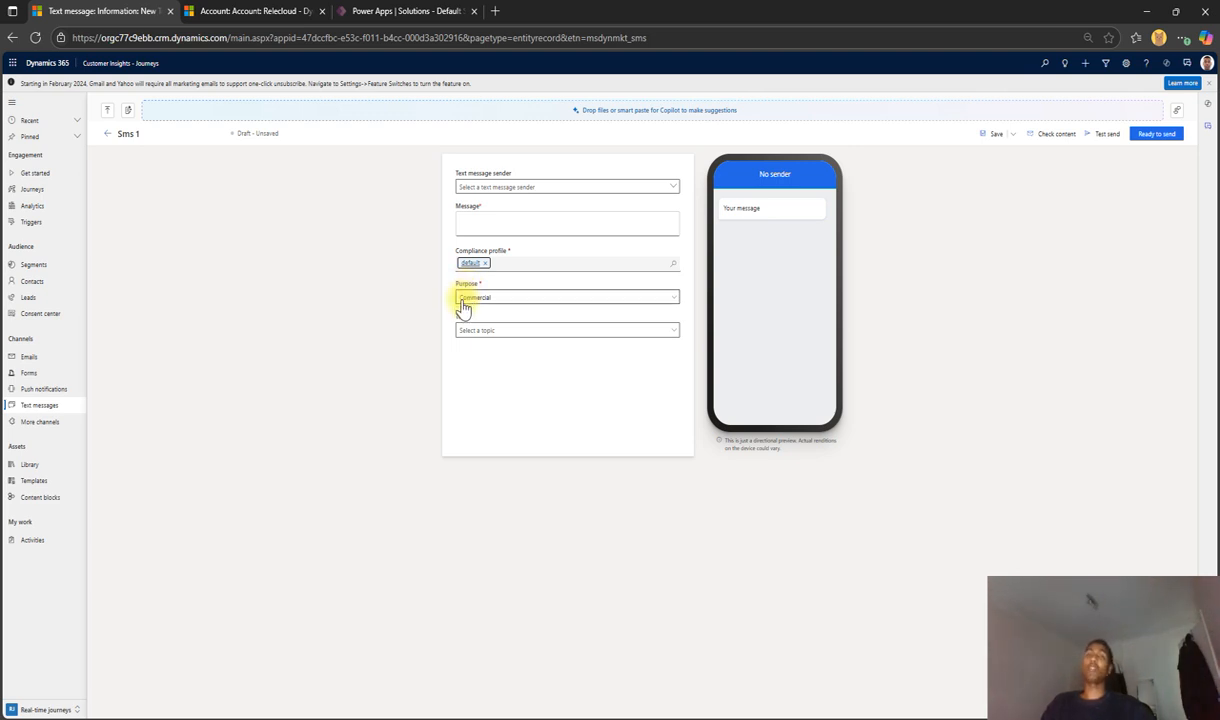
click(463, 303)
click(469, 329)
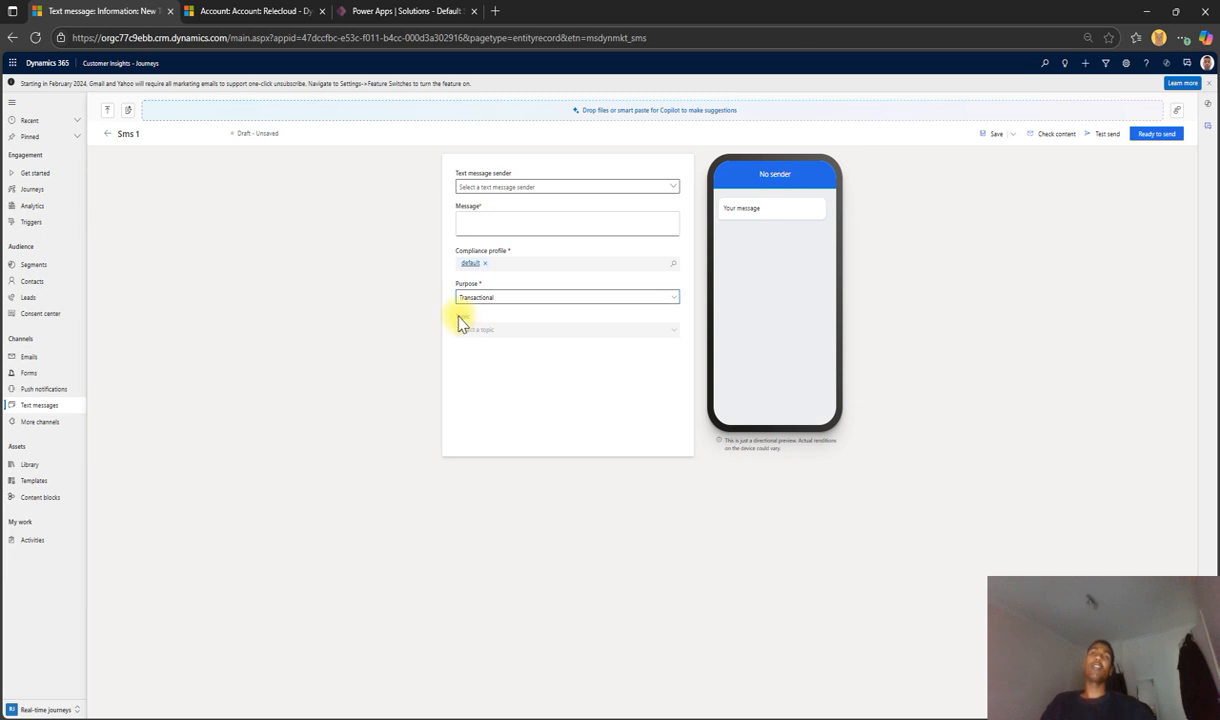
Write the message "Hi First name", a blank line, and "Thank you for your order. Plz check your email for order confirmation."
click(463, 230)
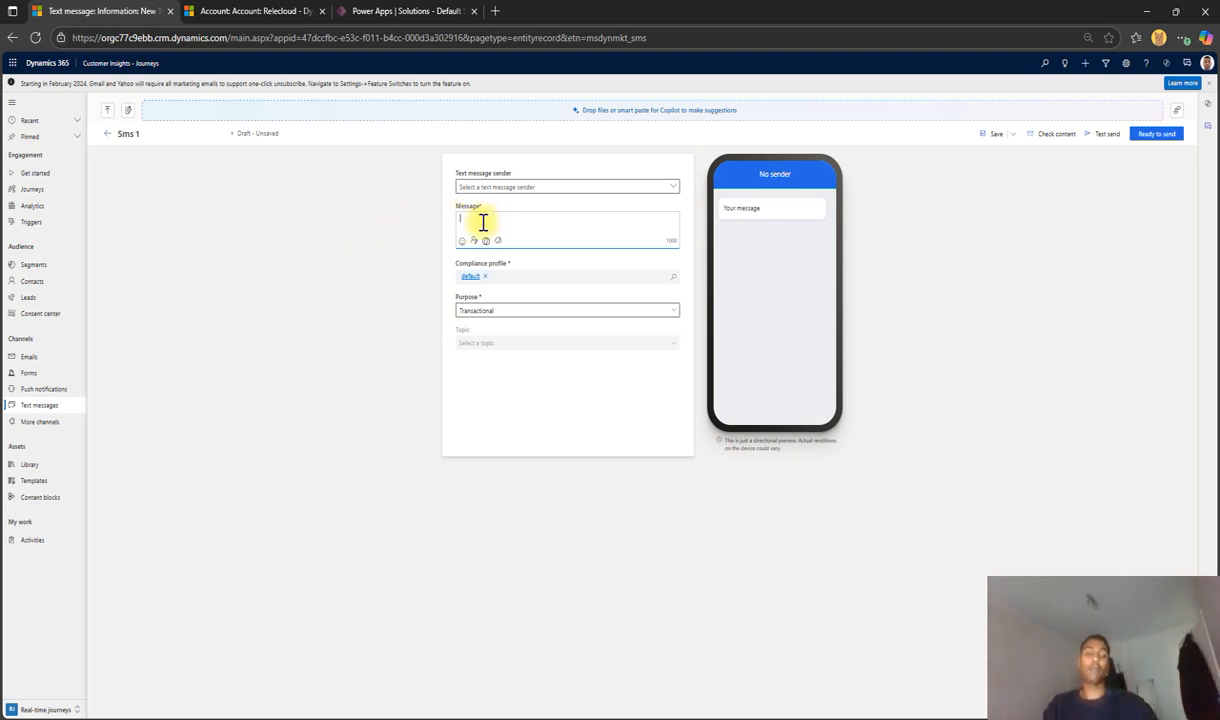
text(Hi Fi)
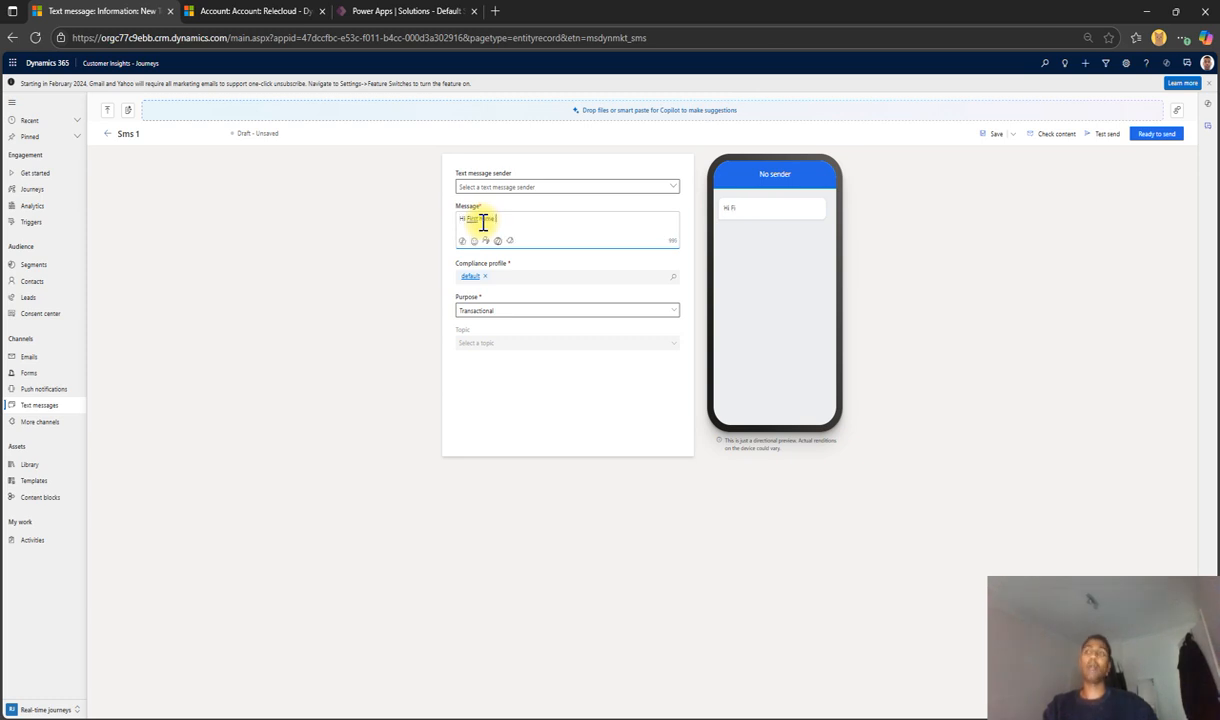
key(Return)
key(Return)
text(Thank you for your)
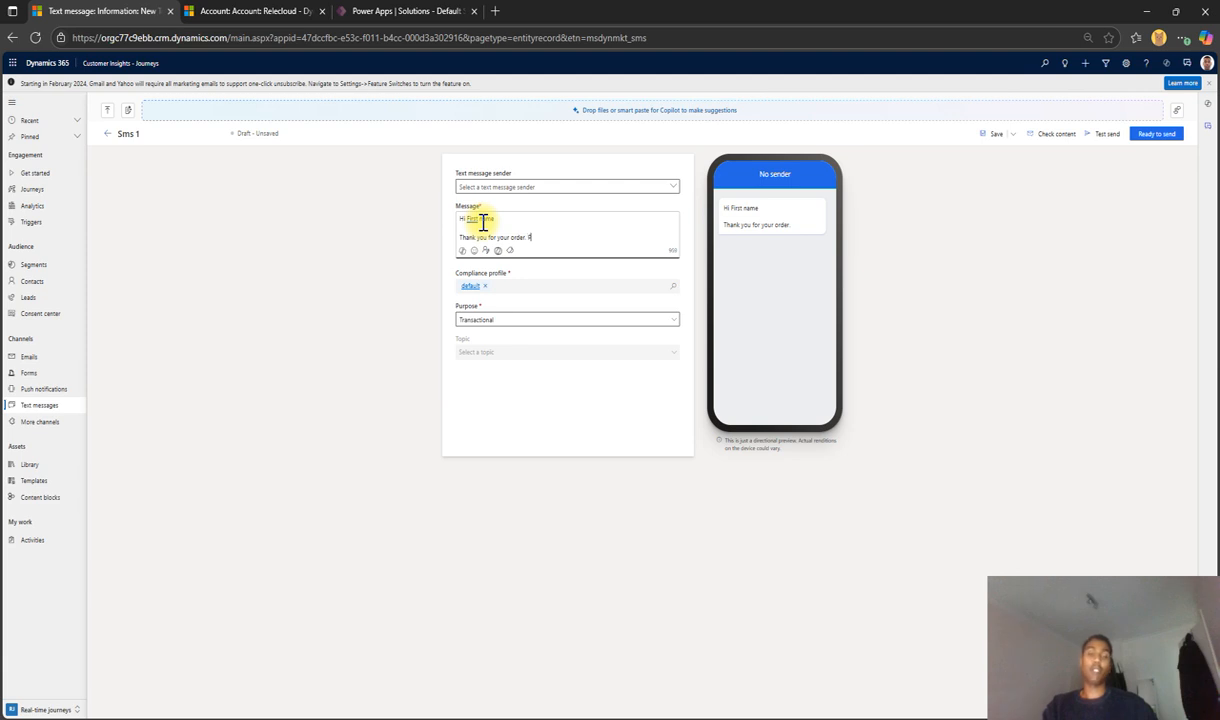
text(order. Plz check your em)
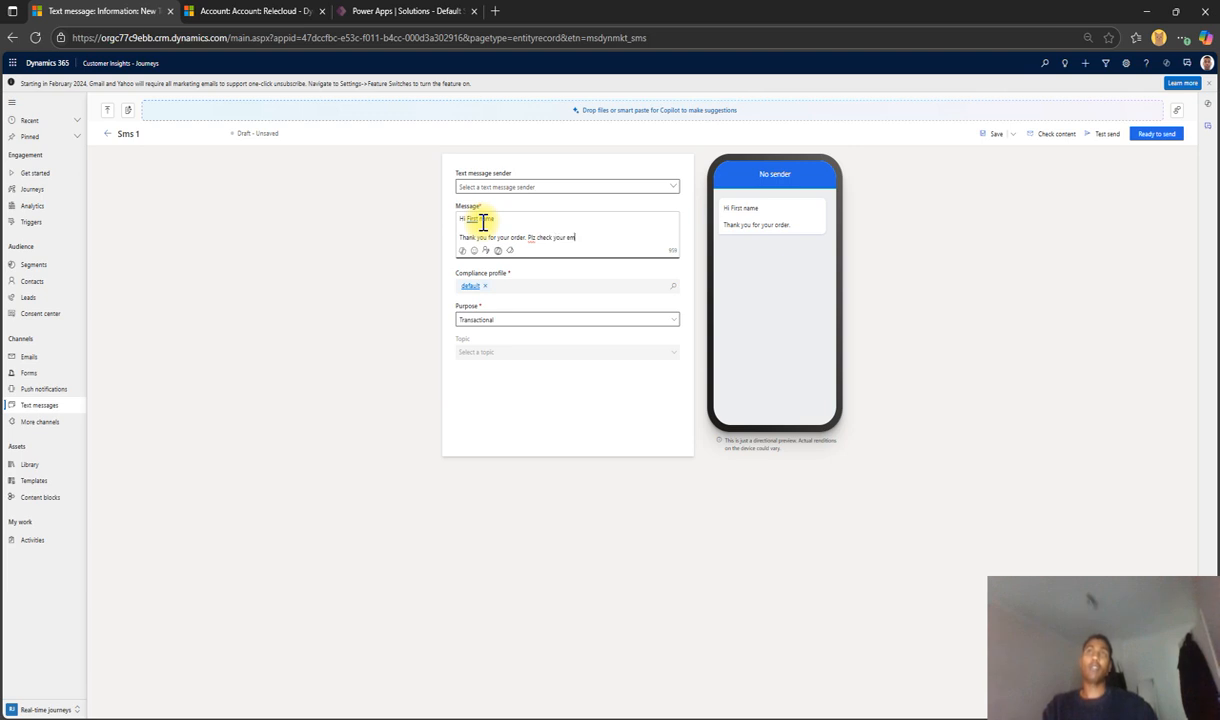
text(ail (or or)
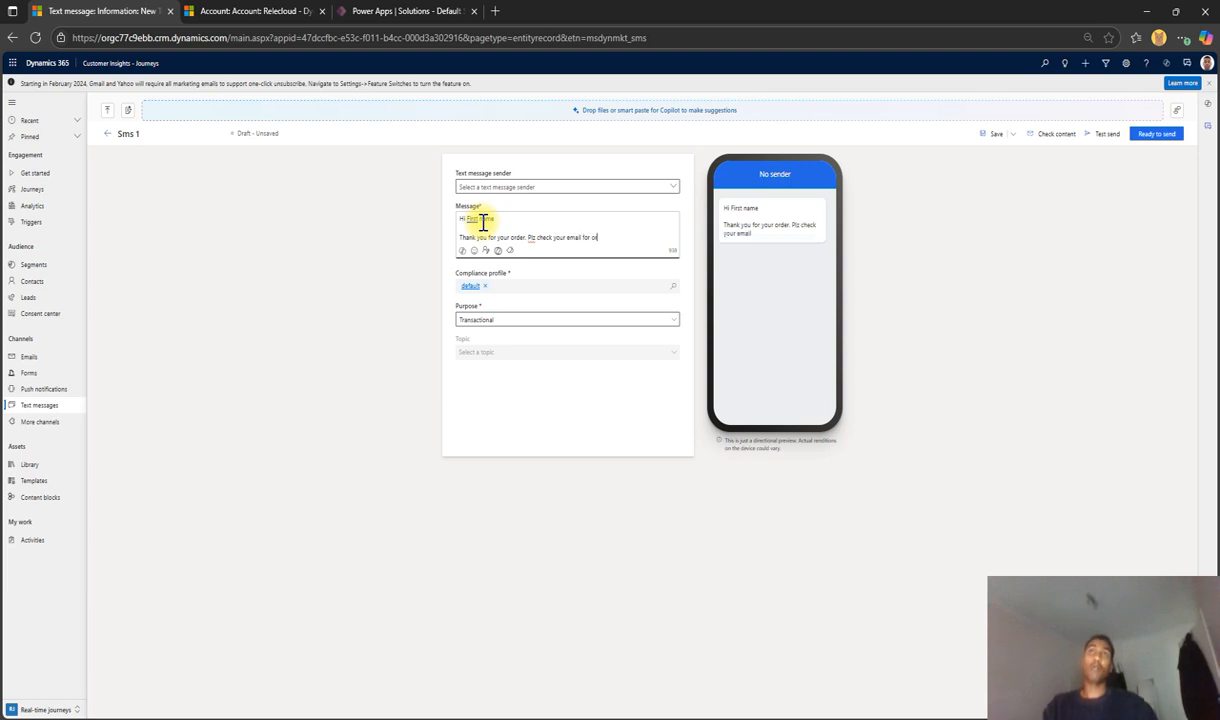
text(der confirmat)
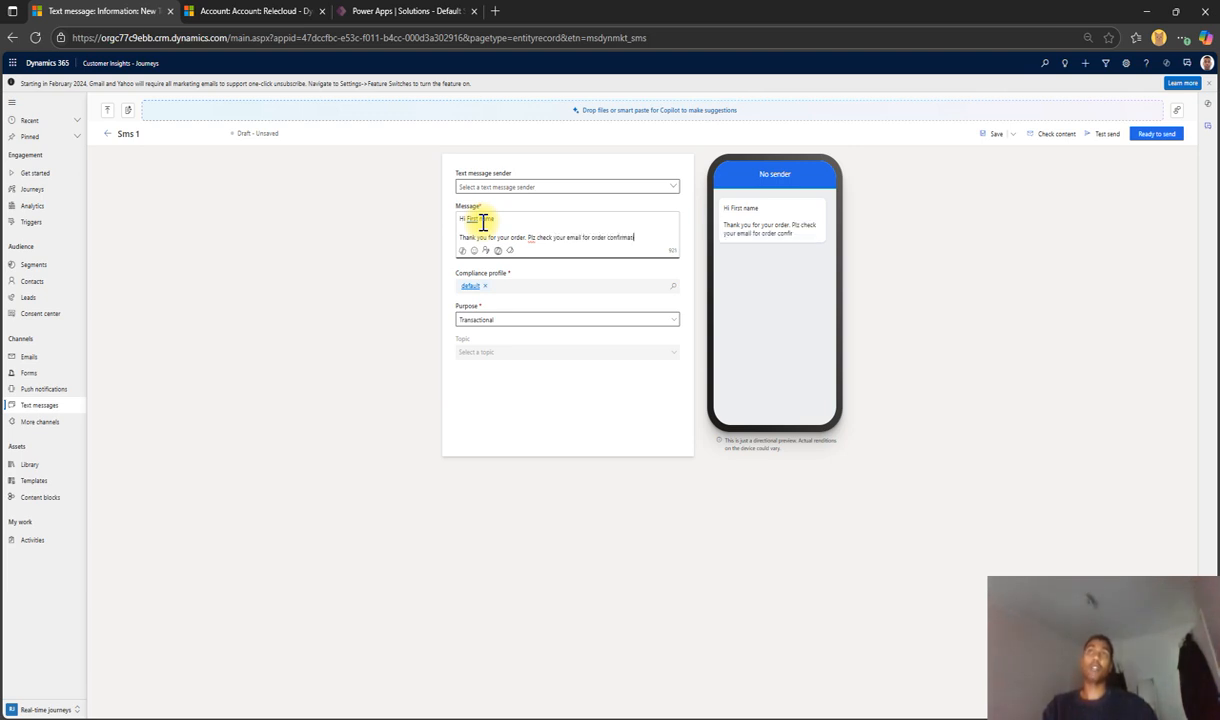
text(ion.)
key(Return)
key(Return)
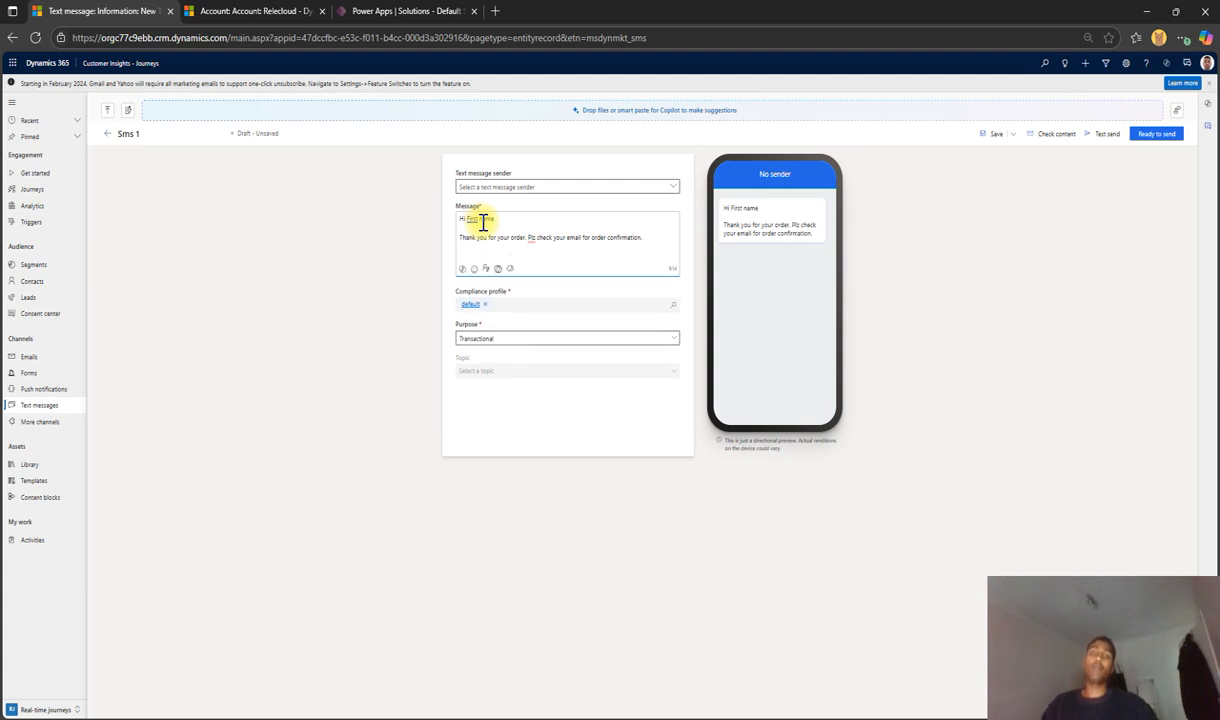
key(BackSpace)
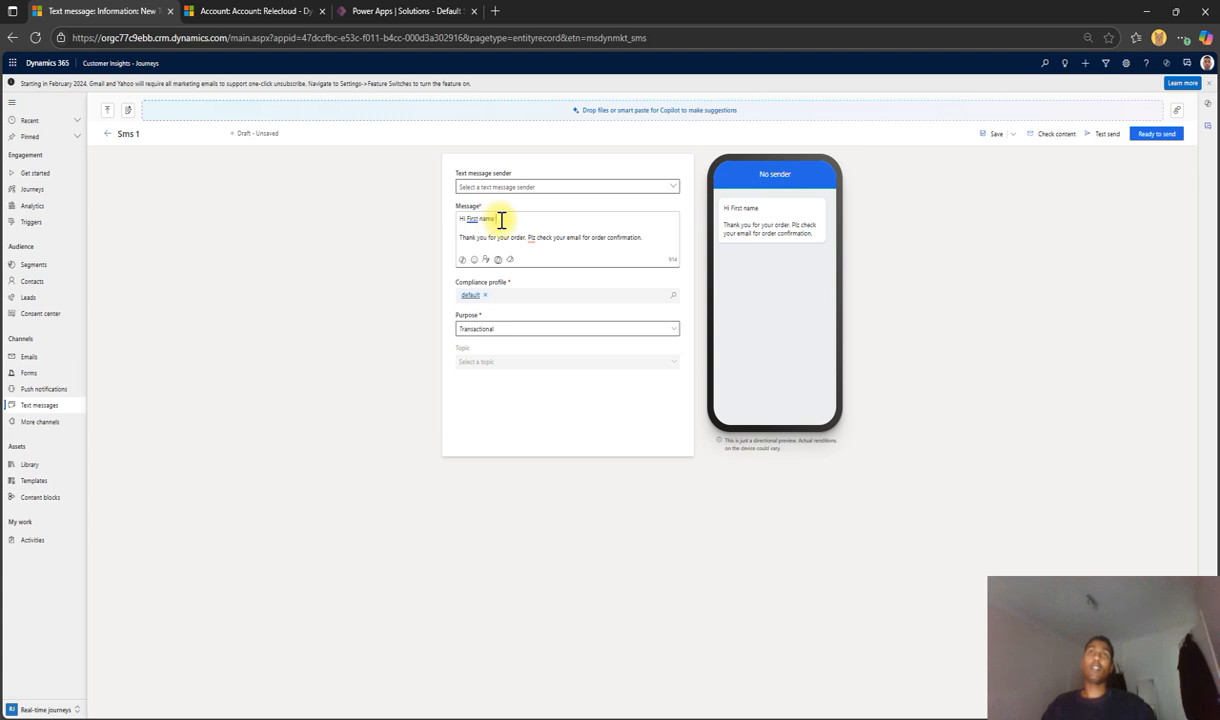
Replace the "First name" text in the greeting with new dynamic text bound to the Contact audience's First Name attribute
drag(497, 218, 468, 219)
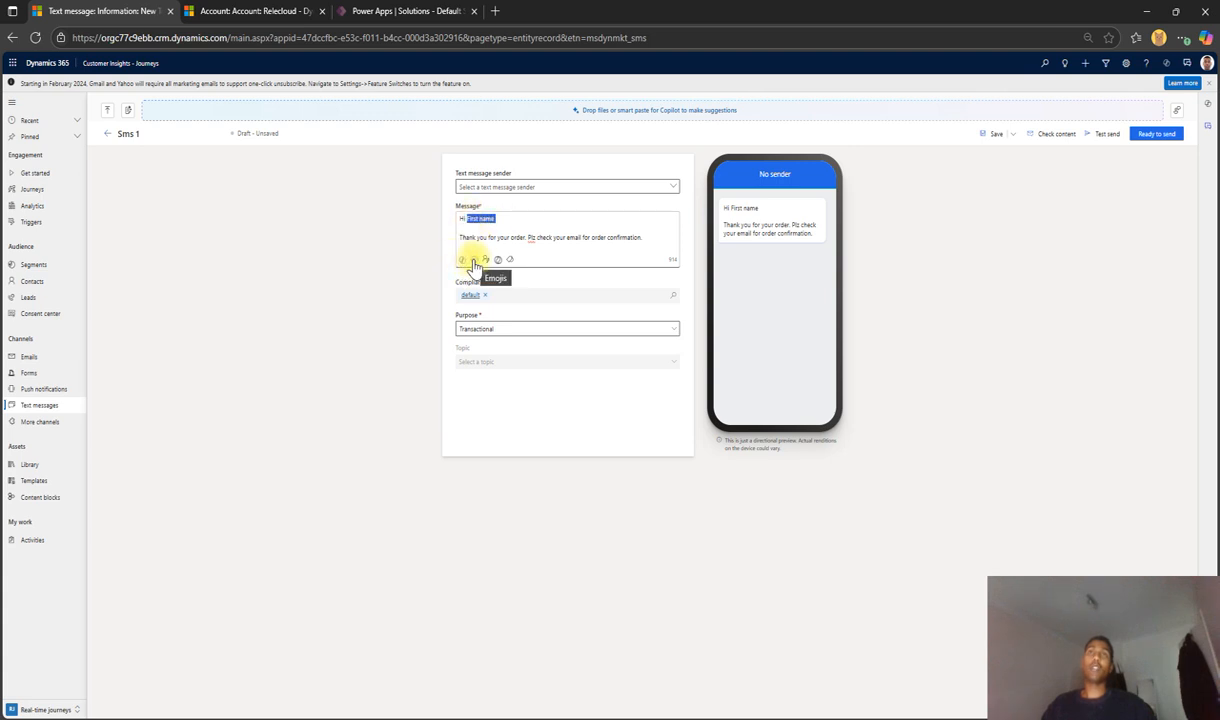
click(485, 262)
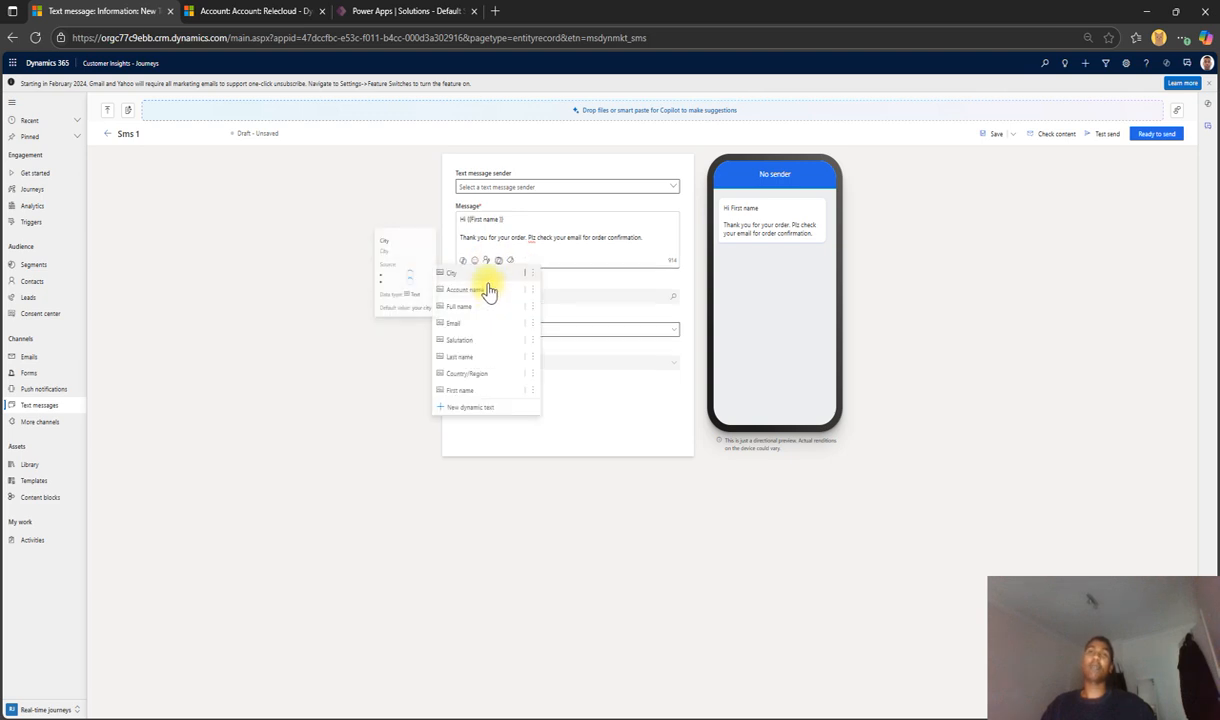
click(467, 408)
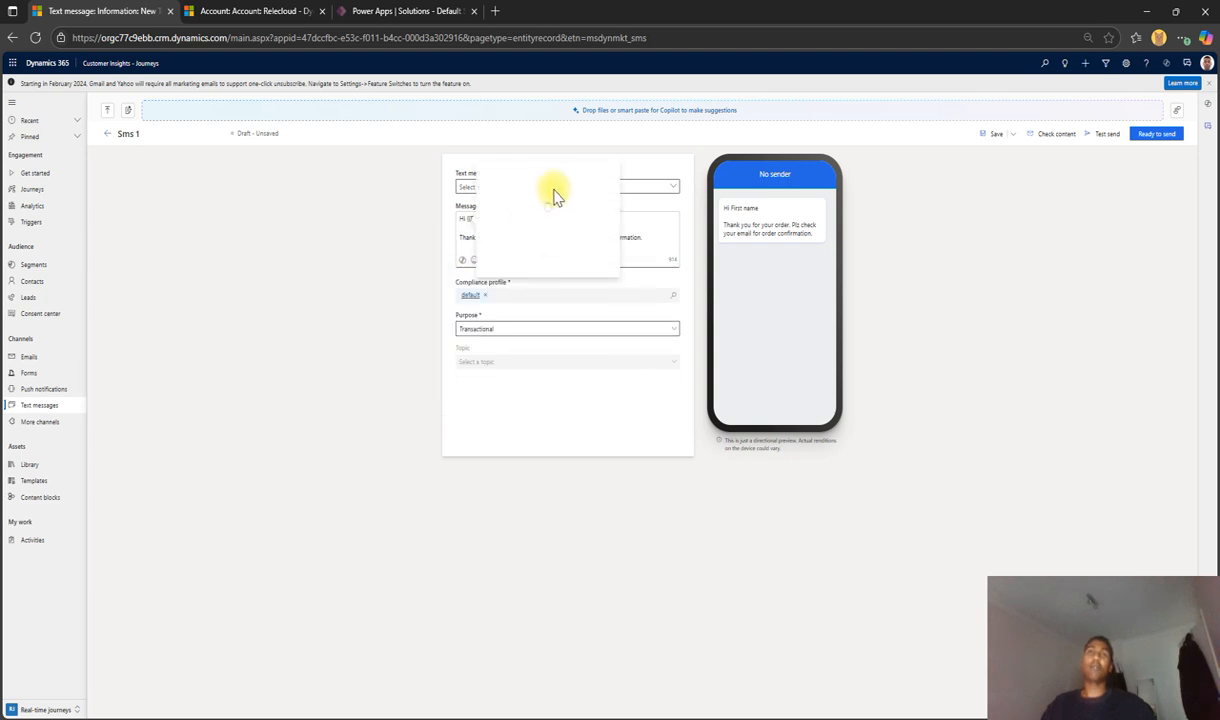
click(522, 214)
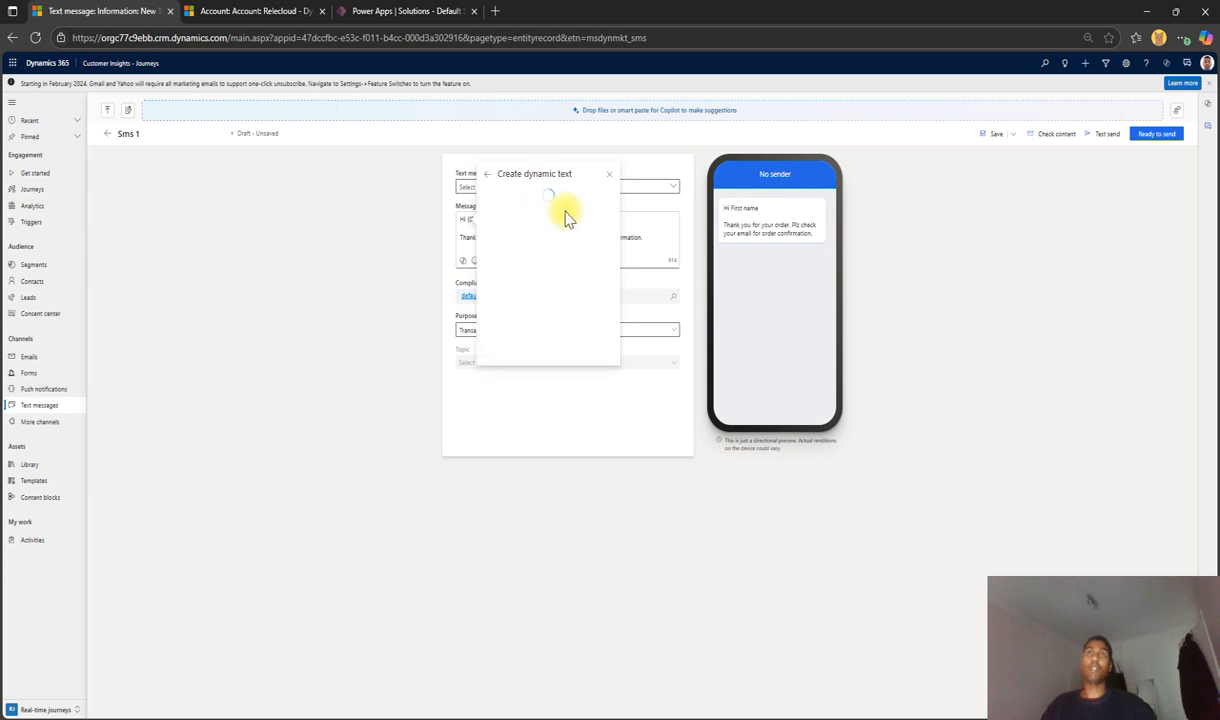
click(506, 229)
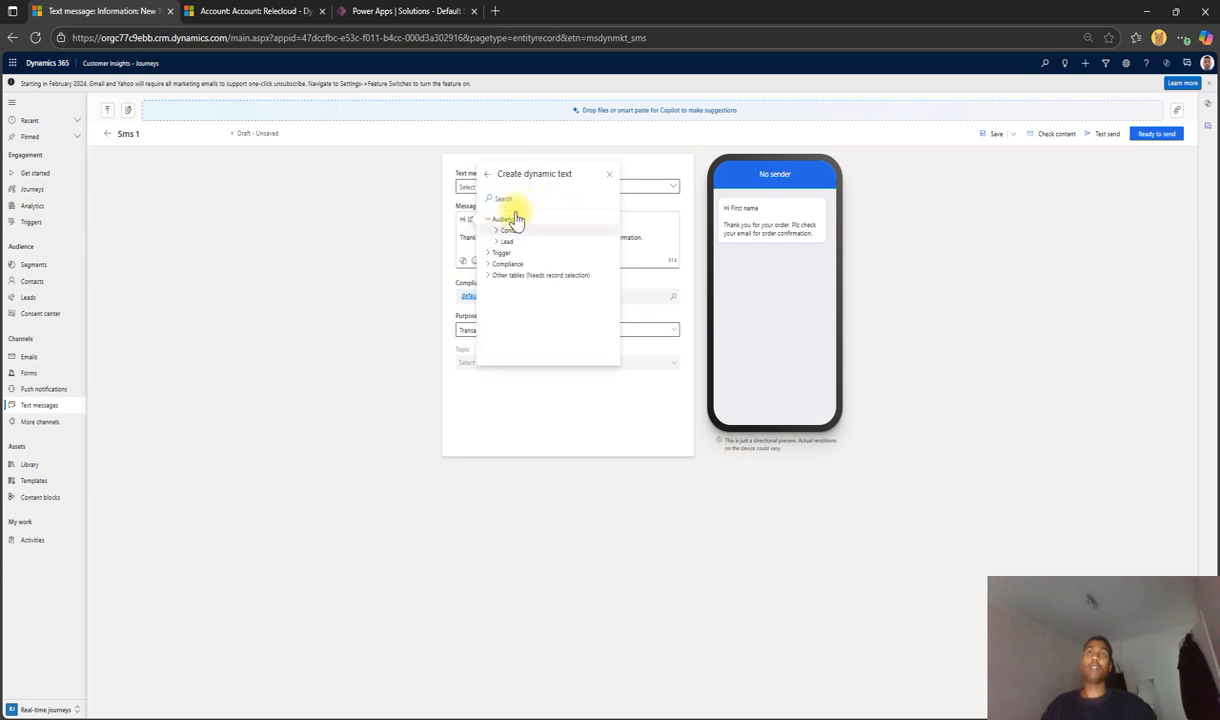
text(first)
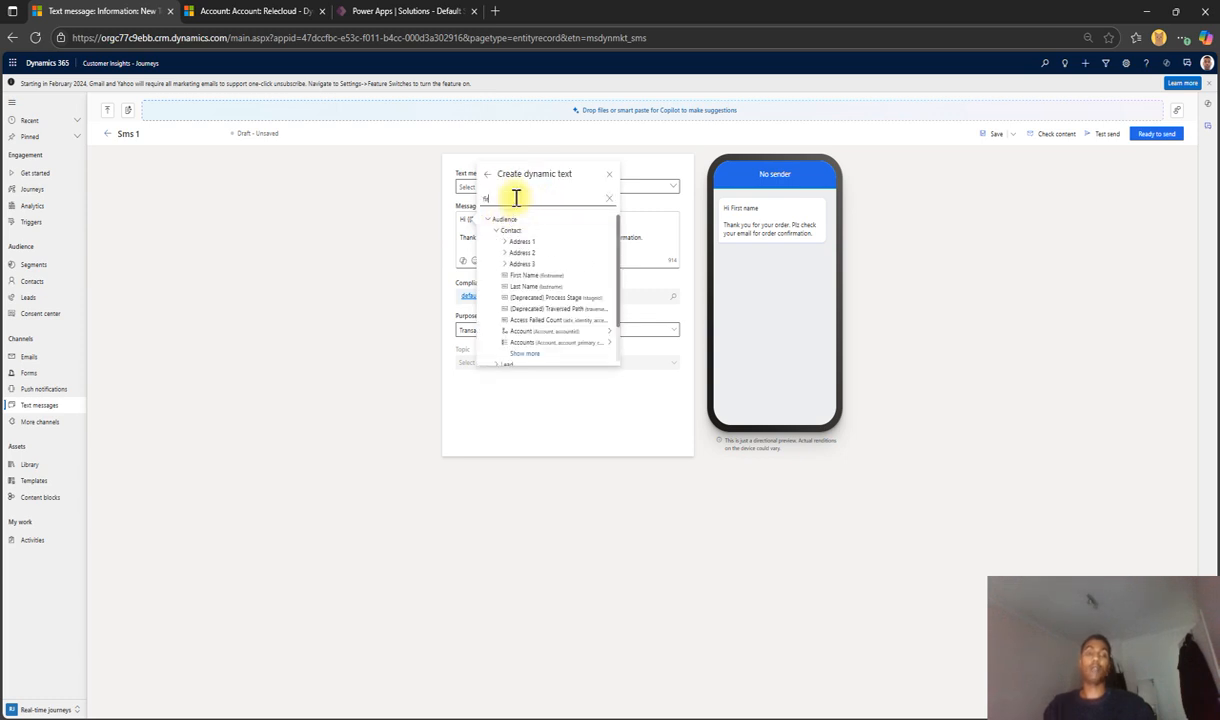
text( name)
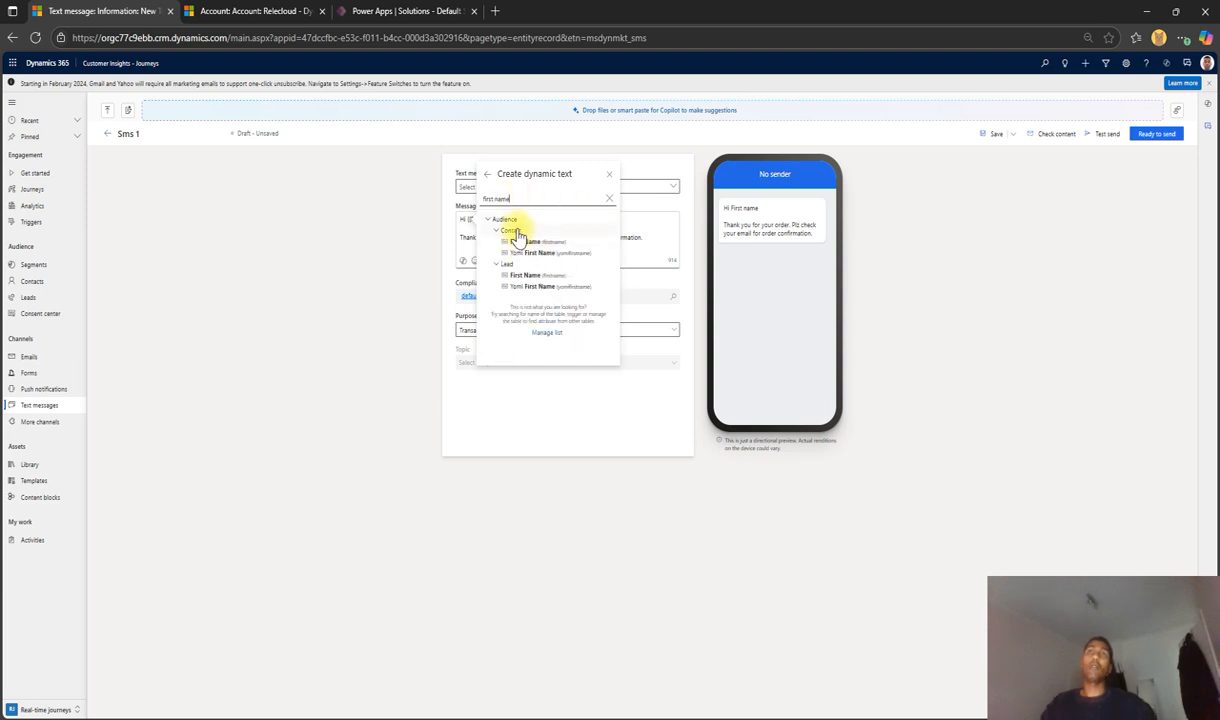
click(514, 243)
click(540, 318)
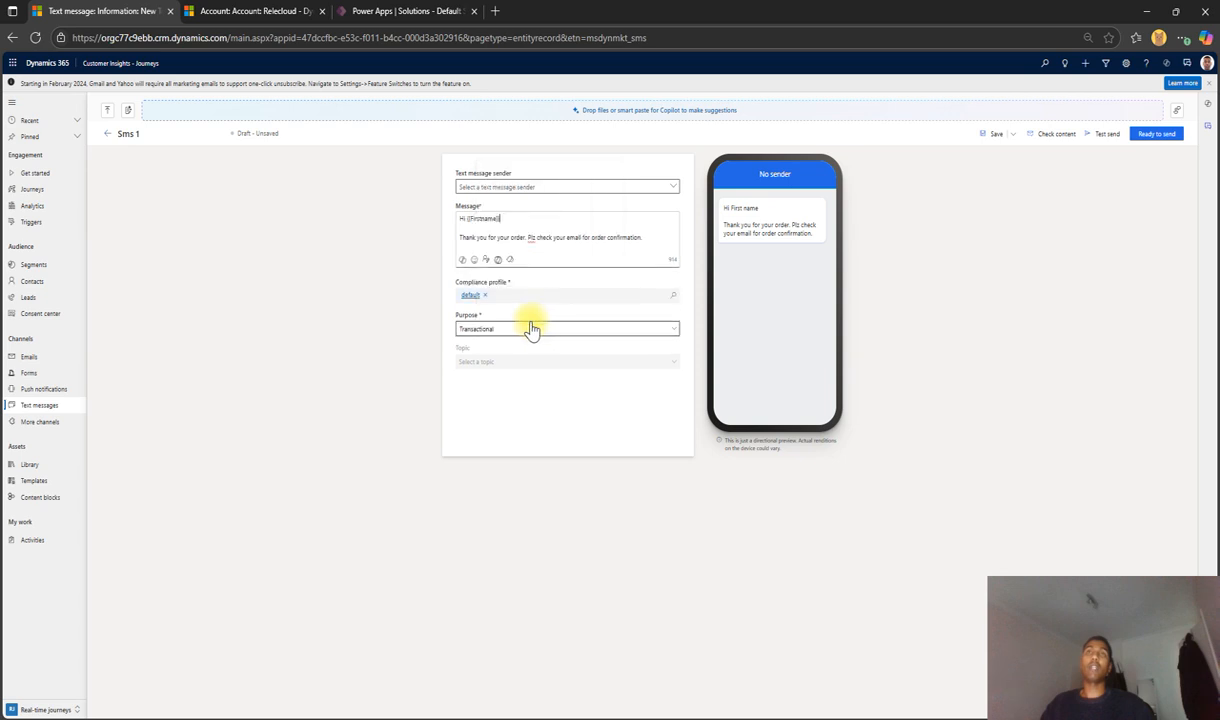
Rename the text message as "Order confirmation SMS" and save it
click(139, 135)
key(ctrl+a)
key(BackSpace)
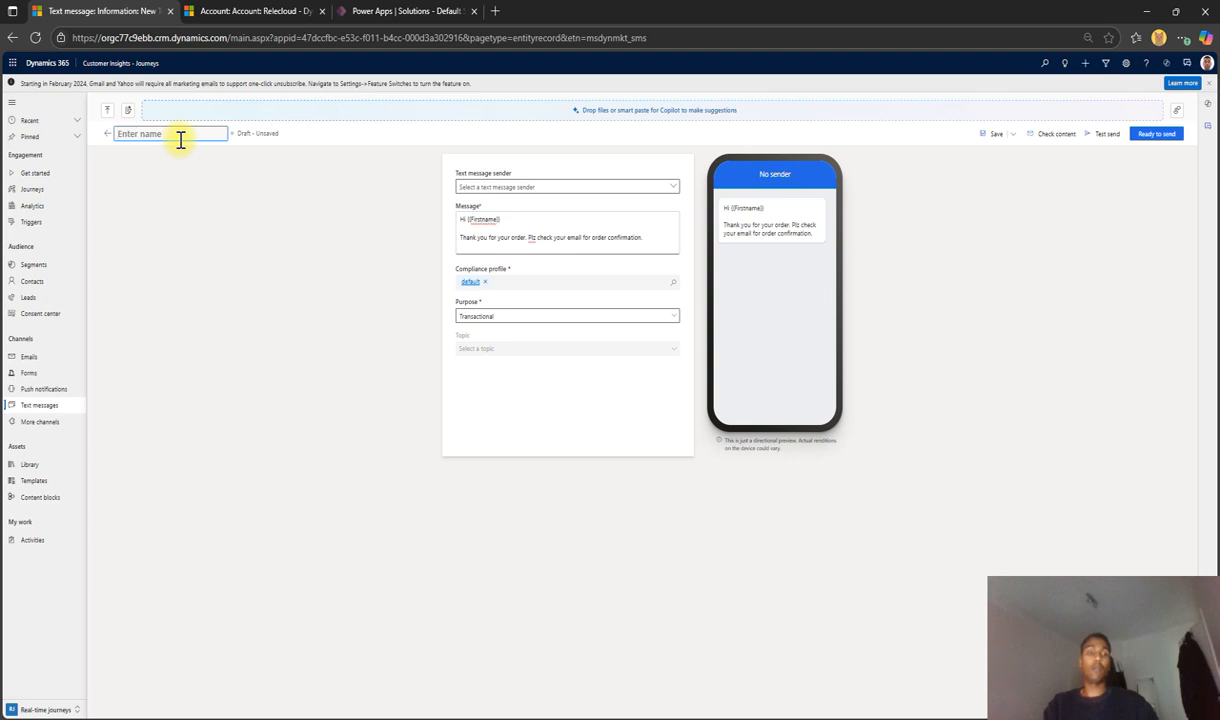
text(Order co)
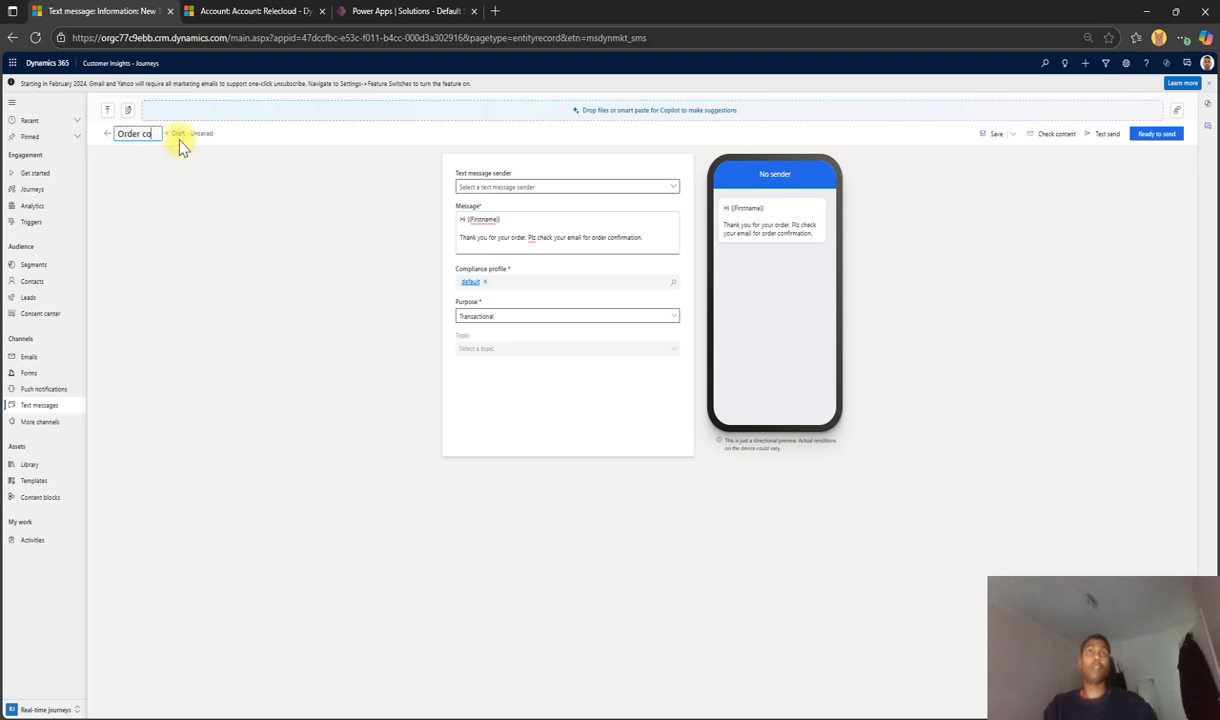
text(nfirmation SMS)
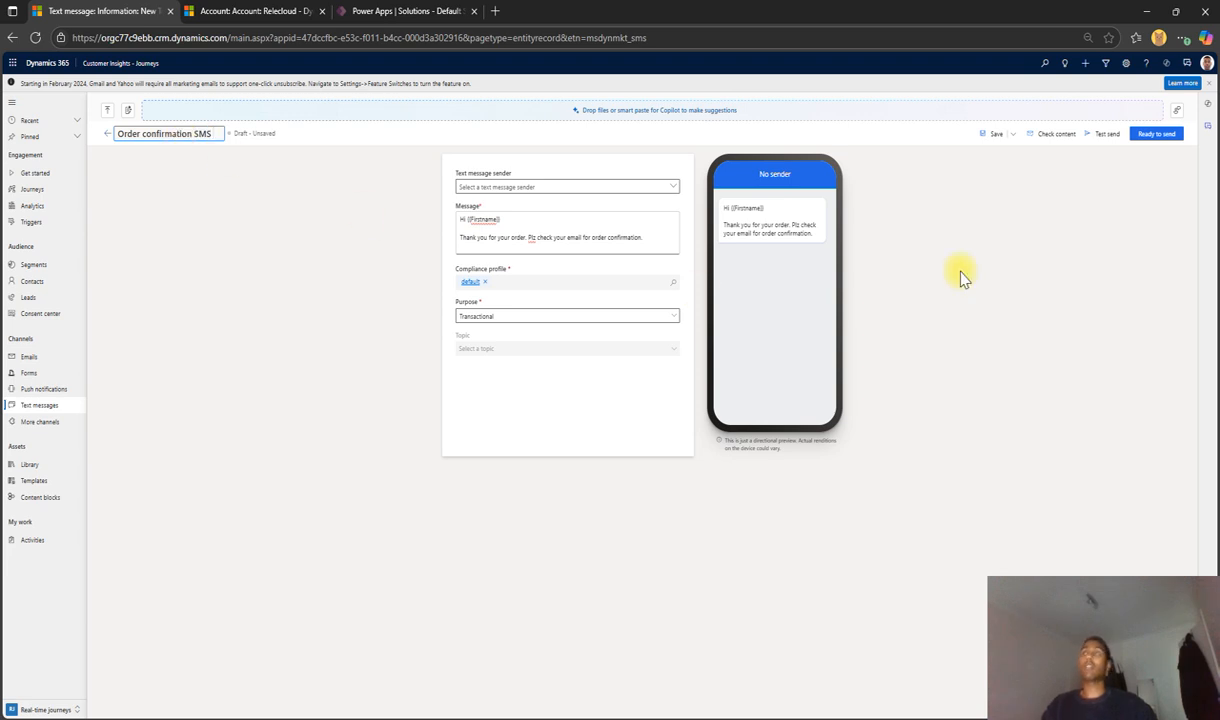
click(995, 138)
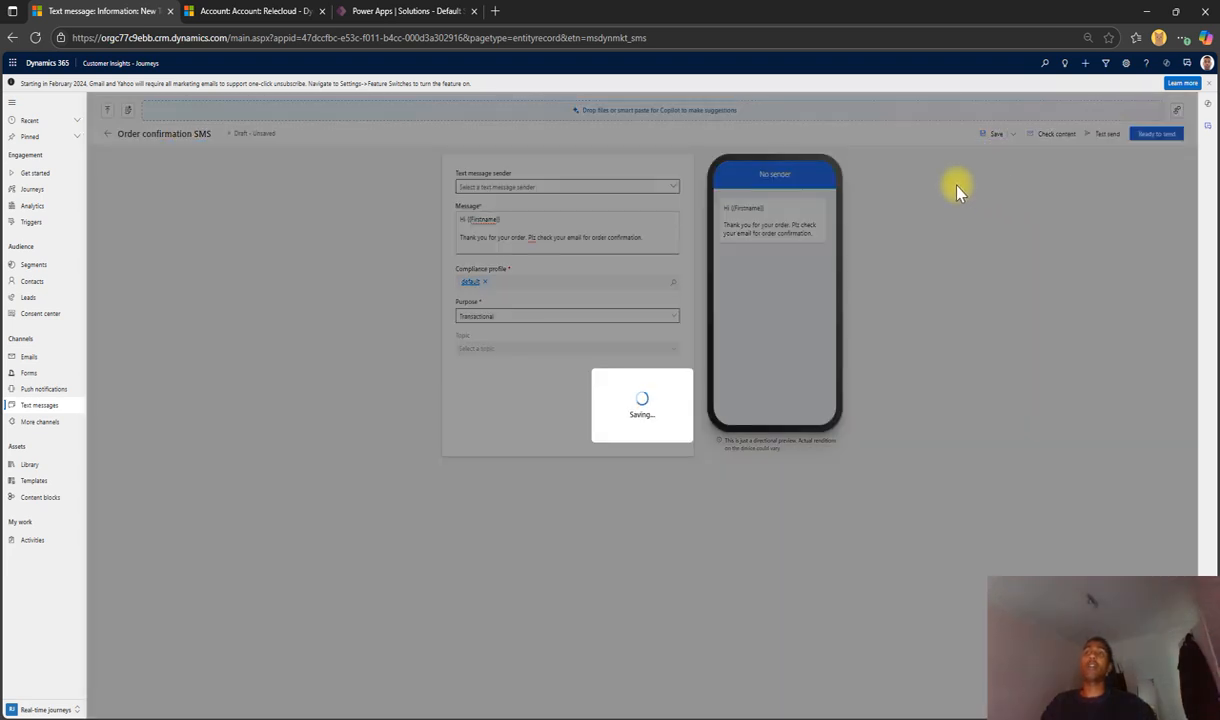